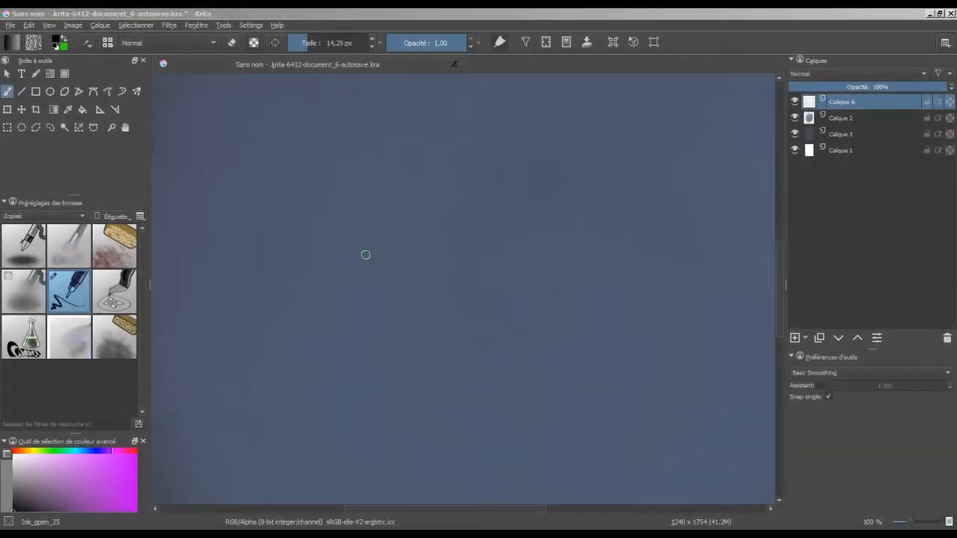
Step: Draw a large black spiral on Calque 6 and place that layer inside a new group layer
mouse_move(320, 350)
left_mouse_down()
mouse_move(428, 202)
mouse_move(562, 251)
mouse_move(452, 367)
mouse_move(436, 239)
mouse_move(508, 297)
mouse_move(444, 268)
mouse_move(493, 283)
mouse_move(469, 276)
left_mouse_up()
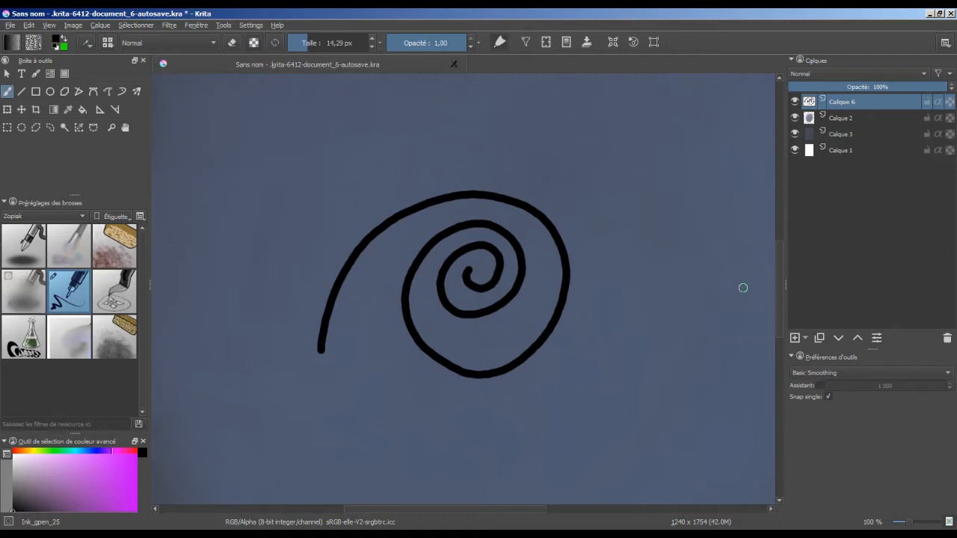
left_click(804, 338)
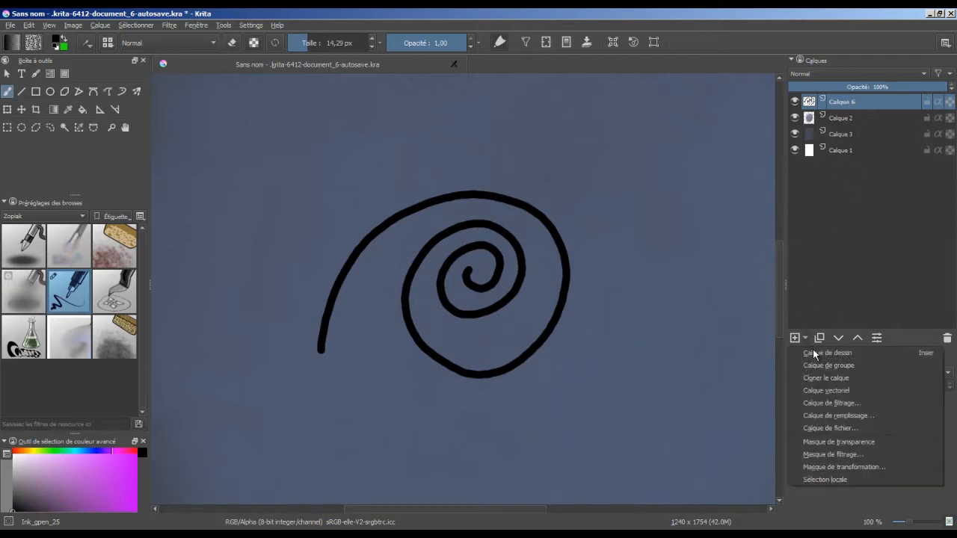
left_click(856, 366)
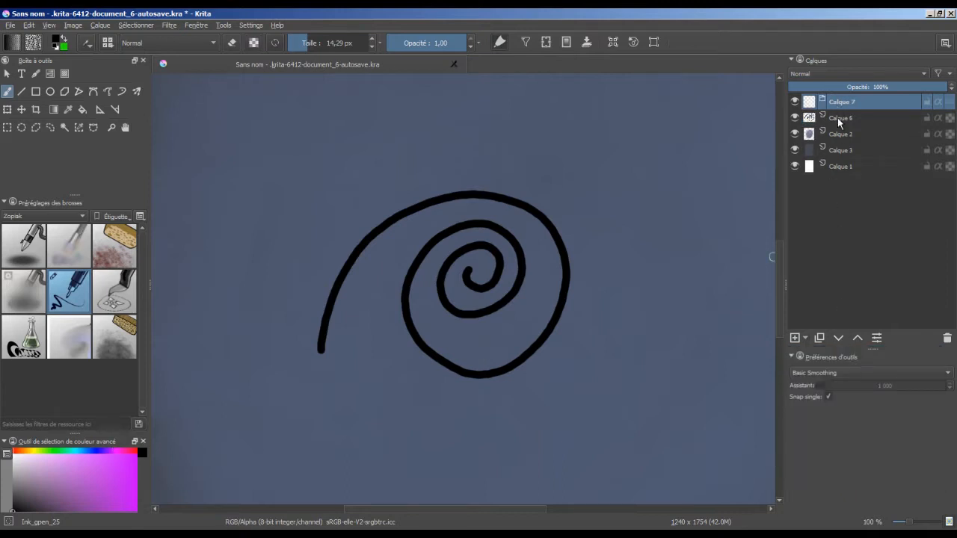
left_click_drag(841, 121, 857, 103)
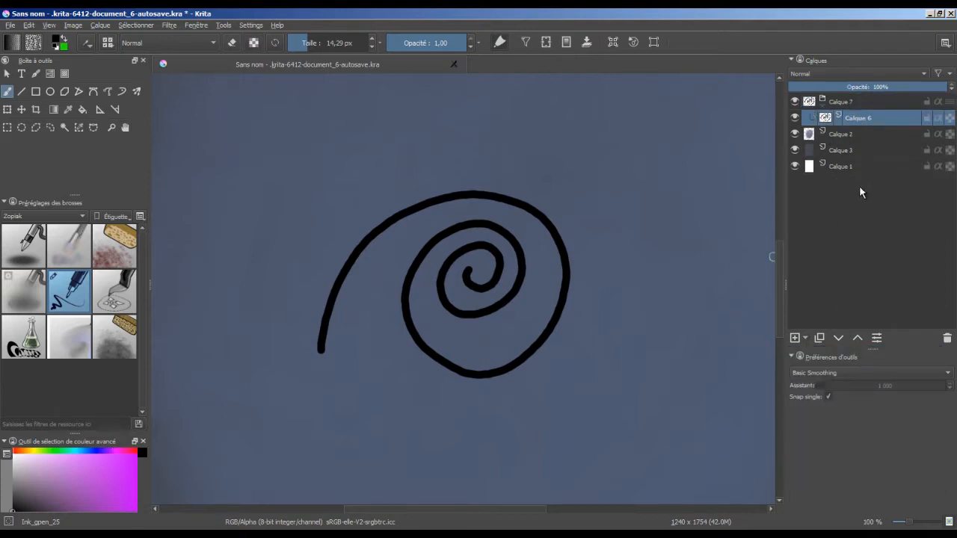
Step: Move the spiral layer down out of the group to below Calque 2 and back up into the group
left_click(841, 341)
left_click(841, 341)
left_click(858, 344)
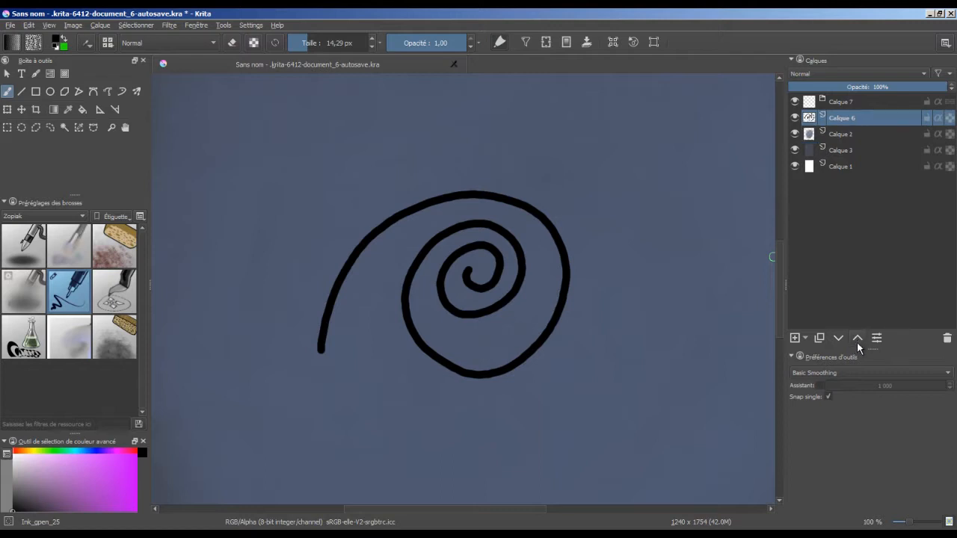
left_click(858, 342)
left_click(838, 339)
left_click(840, 340)
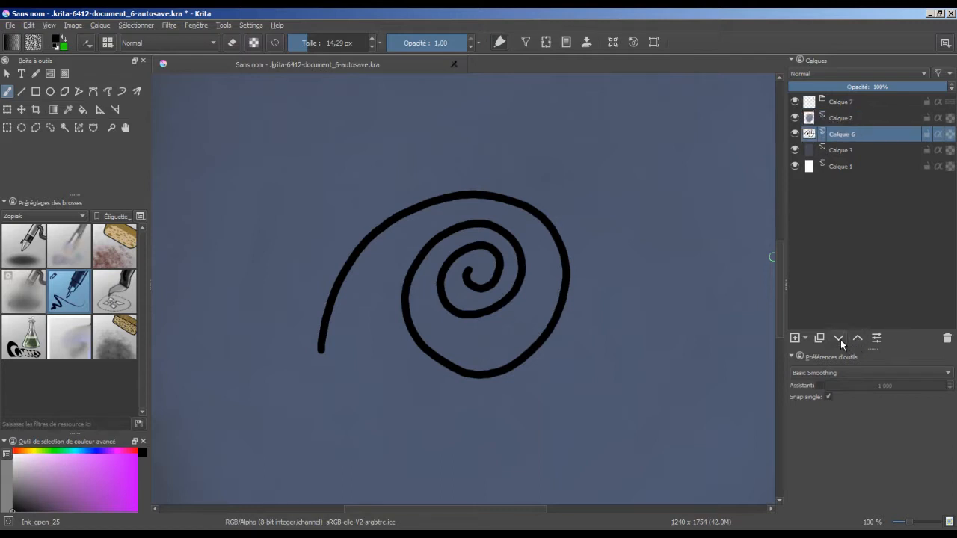
left_click(856, 341)
left_click(858, 340)
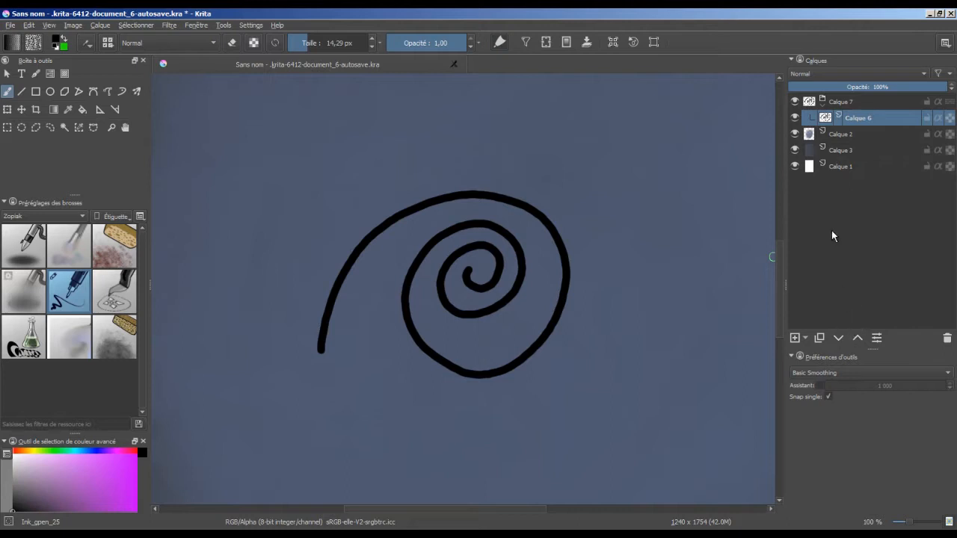
Step: Add a paint layer above the spiral layer inside the group and draw a magenta scribble over the spiral
left_click(796, 338)
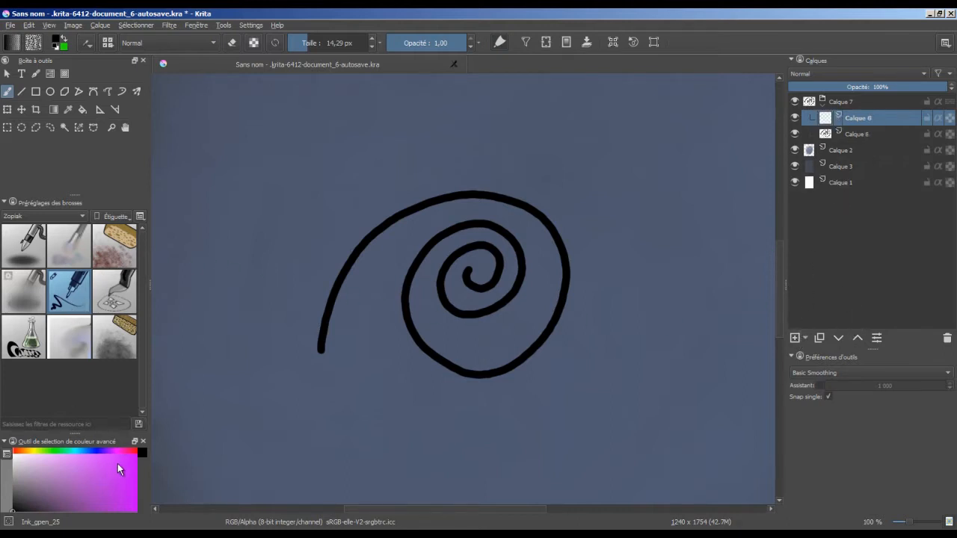
left_click(118, 469)
mouse_move(383, 307)
left_mouse_down()
mouse_move(555, 379)
mouse_move(594, 333)
left_mouse_up()
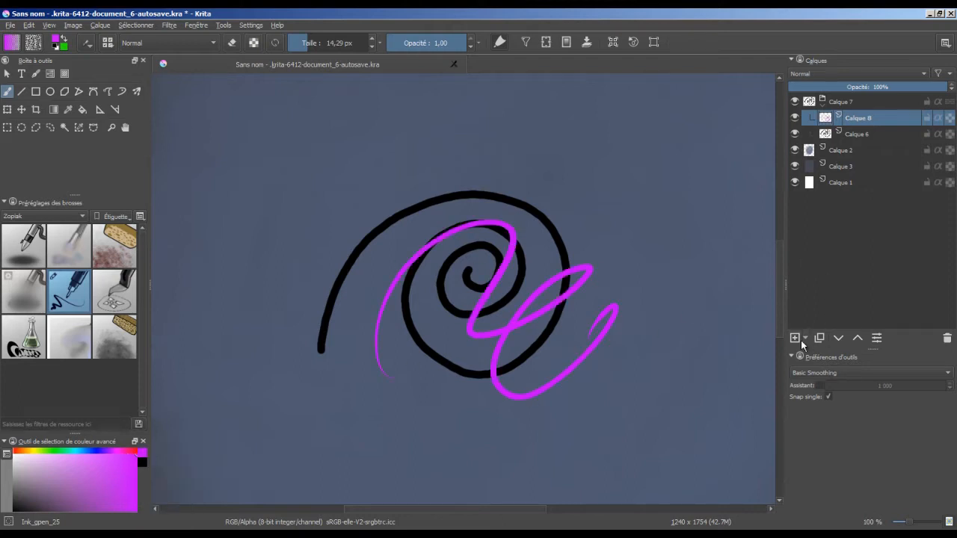
Step: Add another paint layer to the group and draw a cyan scribble over the spiral
left_click(796, 338)
left_click(77, 451)
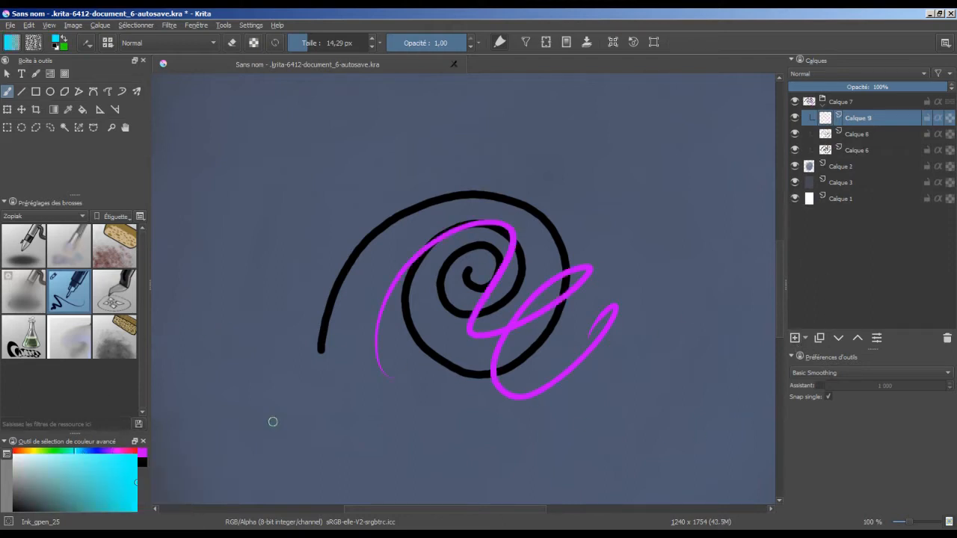
mouse_move(467, 295)
left_mouse_down()
mouse_move(568, 299)
mouse_move(531, 407)
left_mouse_up()
Step: Add a third paint layer to the group and draw a yellow zigzag scribble extending past the spiral
left_click(796, 338)
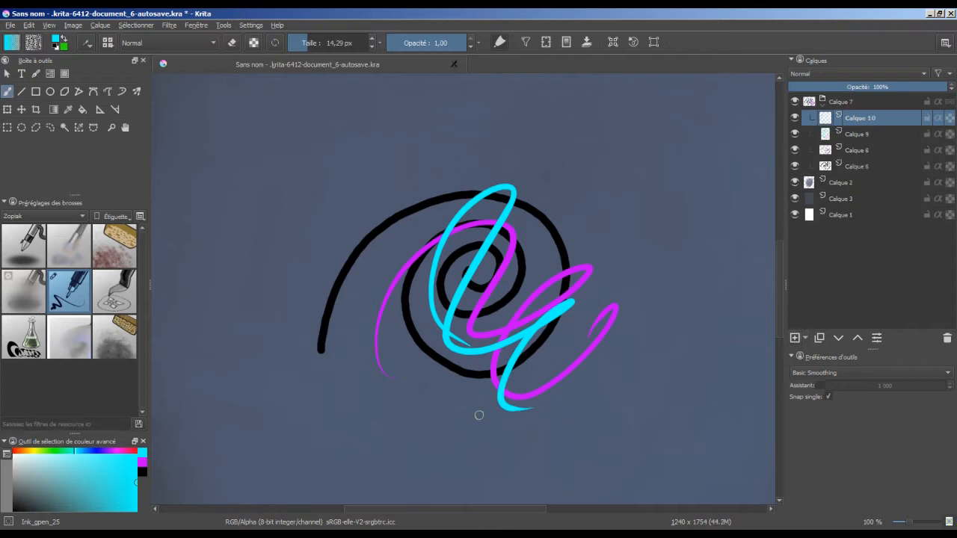
left_click(117, 451)
left_click(32, 451)
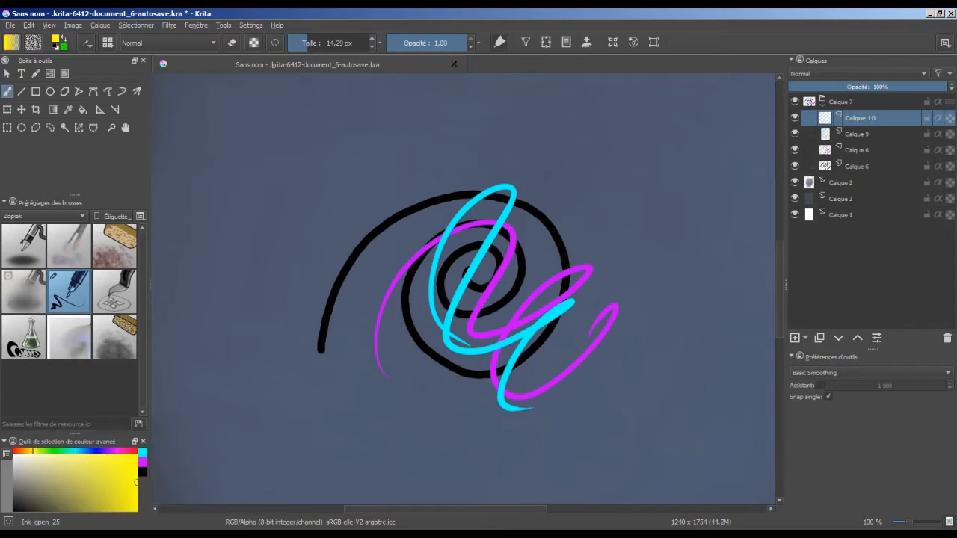
mouse_move(441, 404)
left_mouse_down()
mouse_move(423, 329)
mouse_move(594, 278)
mouse_move(680, 357)
left_mouse_up()
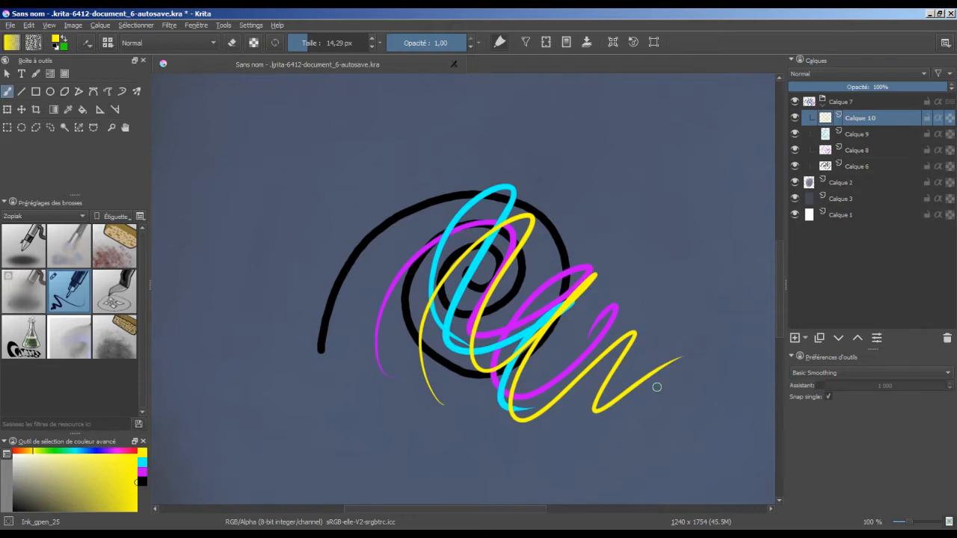
Step: Shift only the yellow scribble slightly upward using the Transform tool
left_click(7, 109)
mouse_move(603, 350)
left_mouse_down()
mouse_move(608, 331)
mouse_move(665, 318)
mouse_move(526, 324)
mouse_move(625, 301)
mouse_move(620, 360)
mouse_move(592, 353)
mouse_move(632, 368)
mouse_move(625, 354)
mouse_move(608, 360)
left_mouse_up()
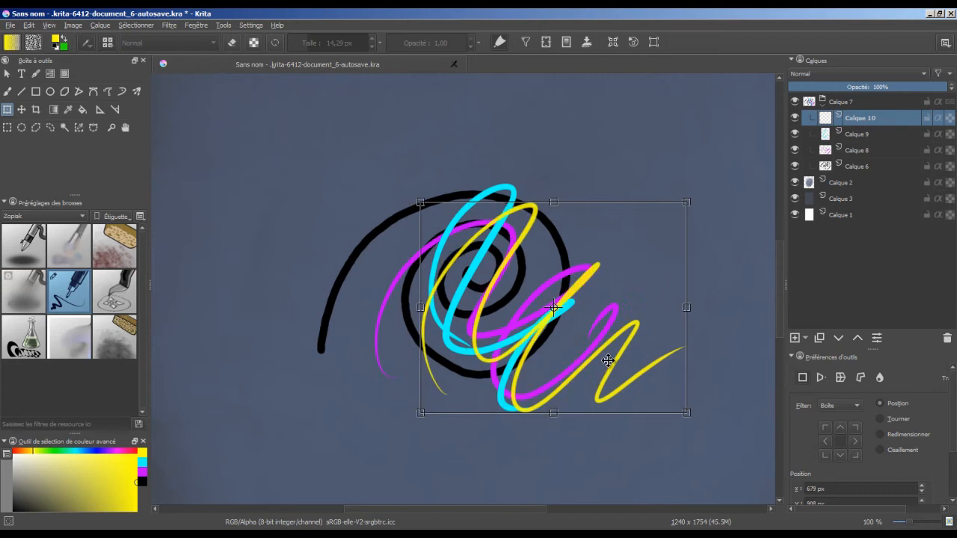
key("Return")
Step: Try moving, rotating and shrinking the whole group of scribbles with the Transform tool, and undo the transformation
left_click(849, 103)
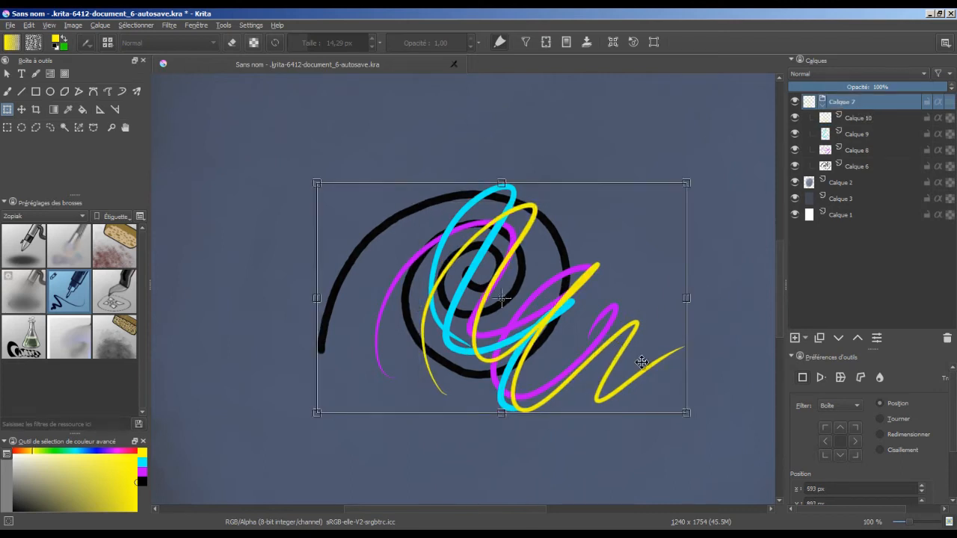
mouse_move(621, 348)
left_mouse_down()
mouse_move(524, 358)
mouse_move(663, 326)
mouse_move(695, 412)
mouse_move(701, 284)
mouse_move(680, 363)
mouse_move(679, 314)
mouse_move(631, 364)
mouse_move(608, 305)
left_mouse_up()
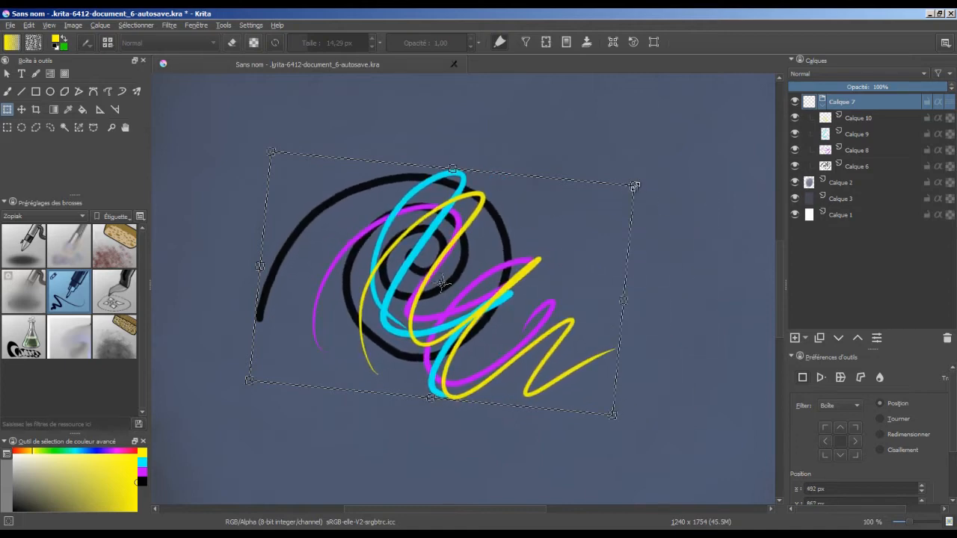
mouse_move(634, 186)
left_mouse_down()
mouse_move(656, 174)
mouse_move(651, 179)
mouse_move(662, 180)
mouse_move(566, 241)
left_mouse_up()
mouse_move(508, 327)
left_mouse_down()
mouse_move(544, 357)
mouse_move(583, 316)
left_mouse_up()
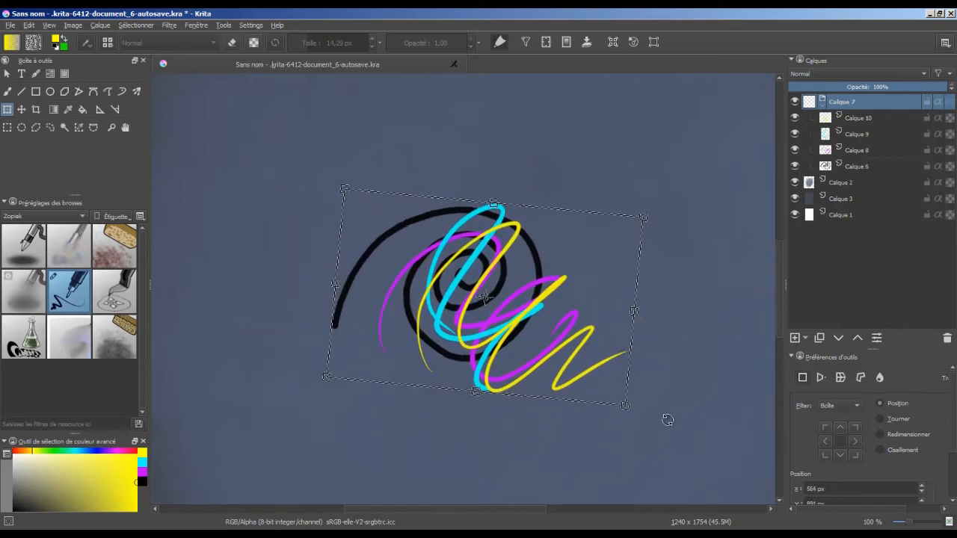
mouse_move(668, 420)
left_mouse_down()
mouse_move(523, 438)
mouse_move(666, 399)
mouse_move(635, 433)
mouse_move(551, 436)
mouse_move(566, 391)
mouse_move(587, 398)
left_mouse_up()
key("Return")
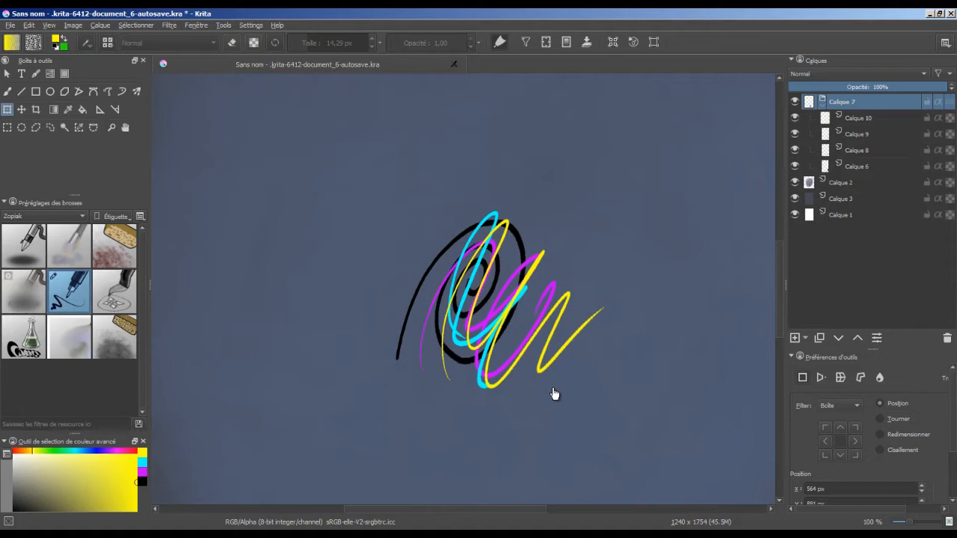
key("ctrl+z")
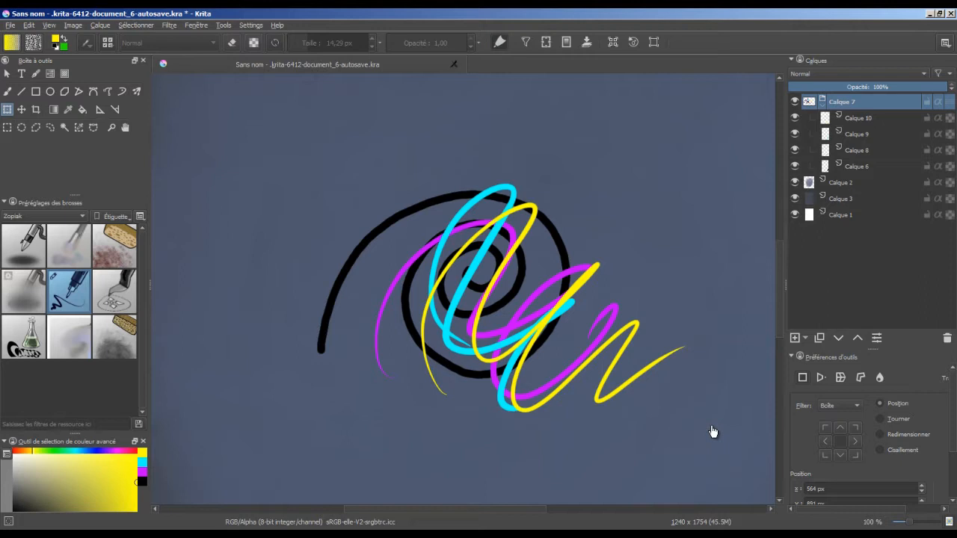
Step: Create a clone layer of the group containing the spiral and scribbles
left_click(805, 338)
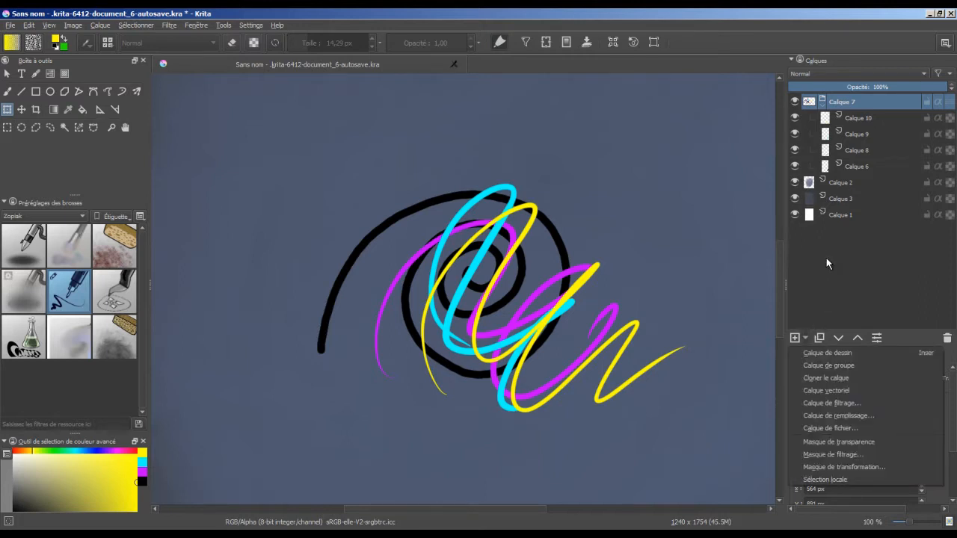
left_click(851, 378)
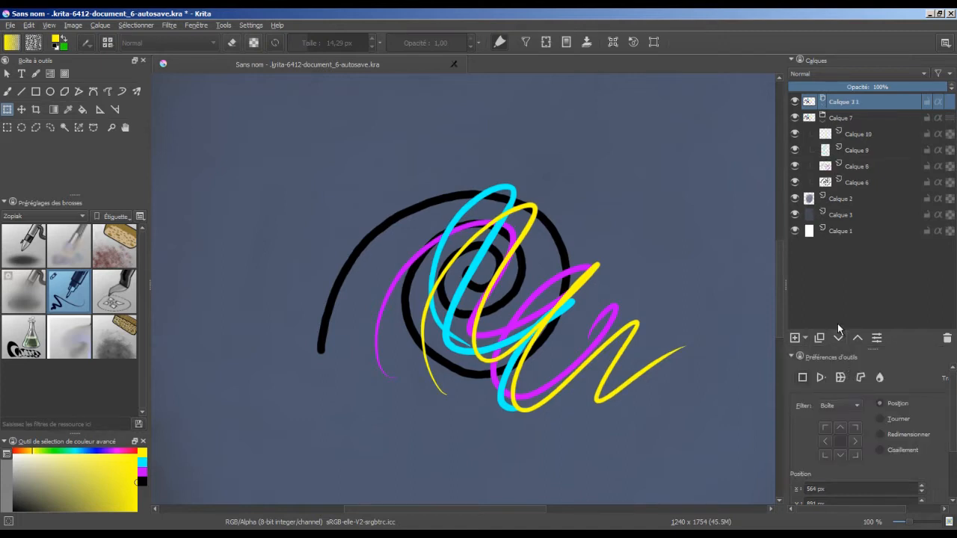
Step: Compare the clone layer with its source group by hiding and showing each of them
left_click(847, 116)
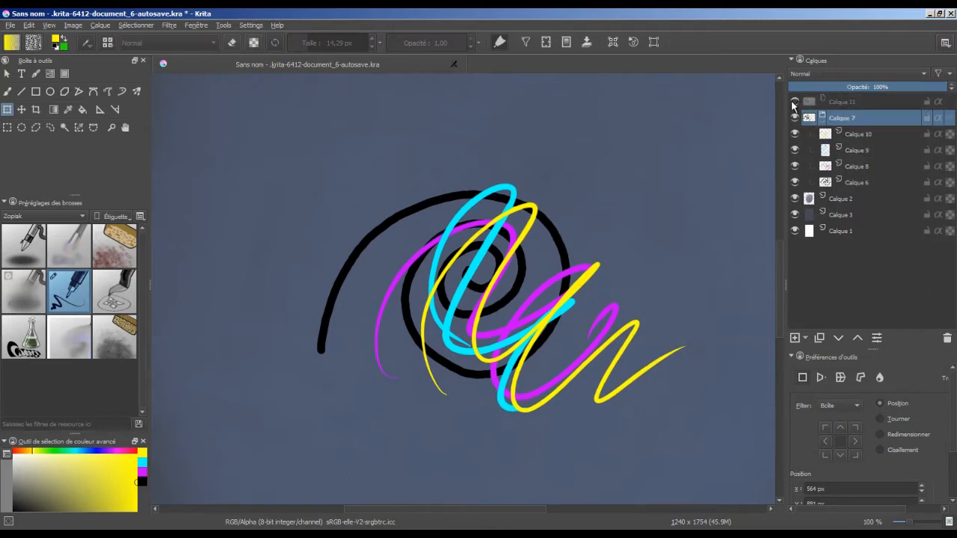
left_click(854, 106)
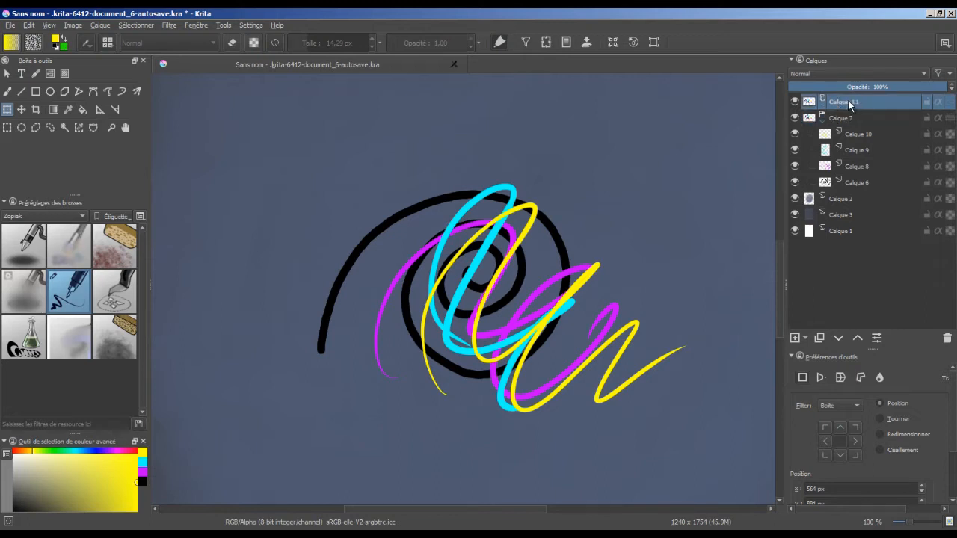
left_click(794, 118)
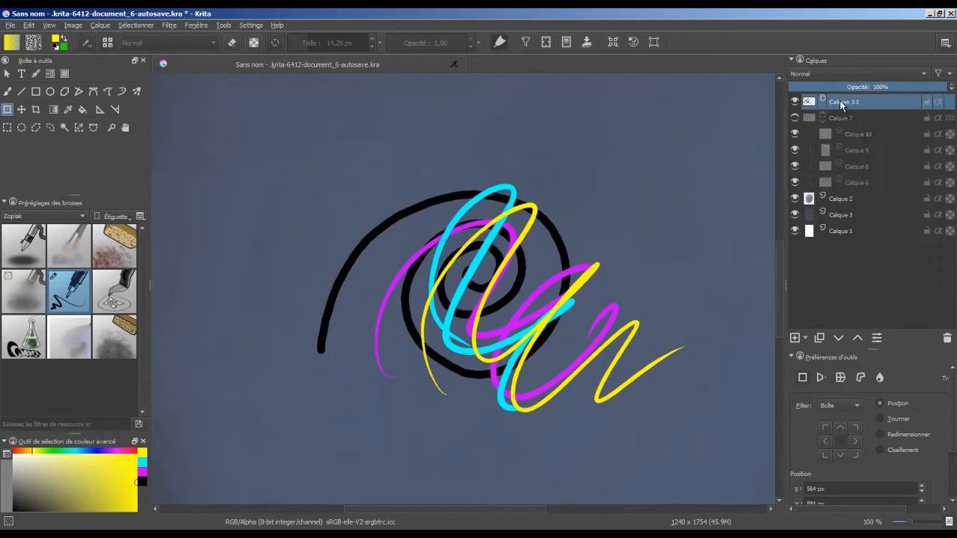
left_click(795, 102)
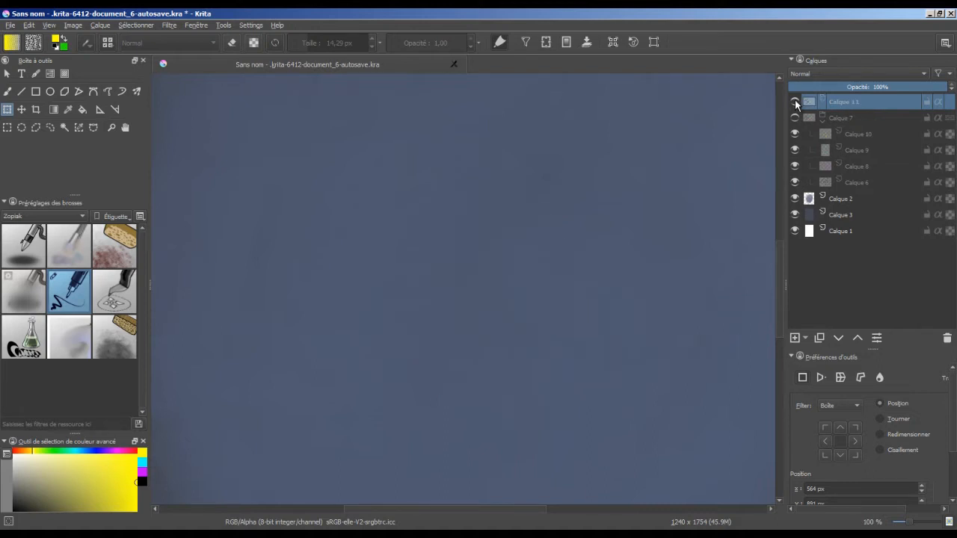
left_click(795, 101)
left_click(795, 117)
left_click(841, 118)
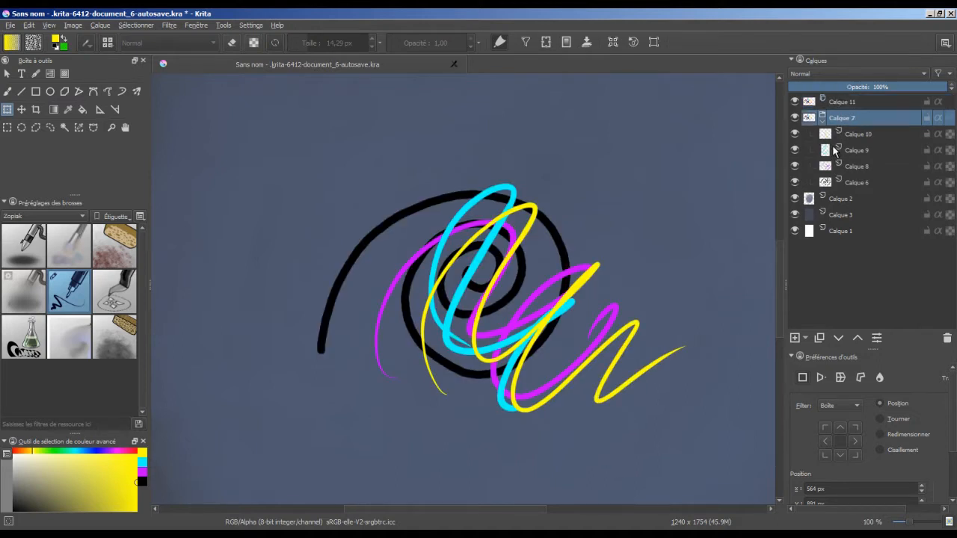
Step: Duplicate the scribble group with all its layers and delete the duplicate
left_click(850, 105)
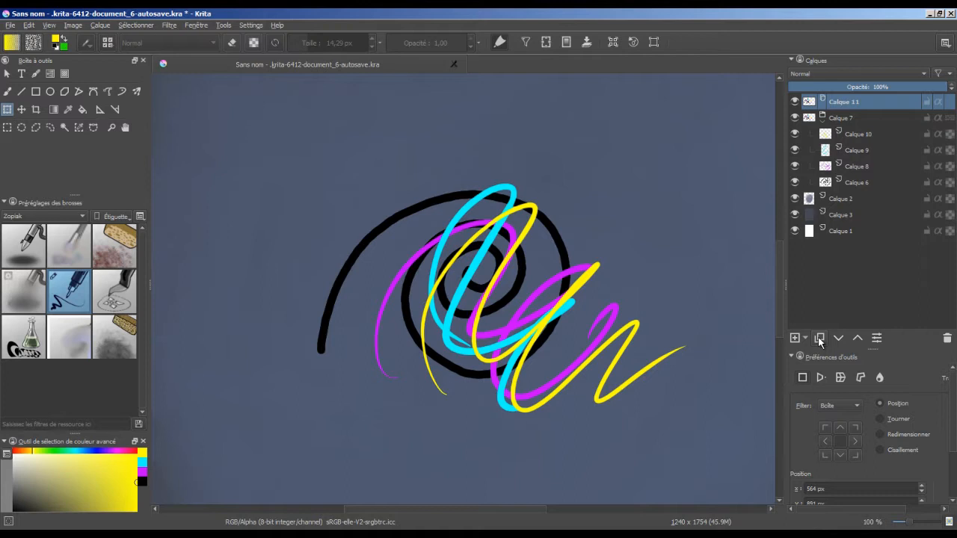
left_click(843, 118)
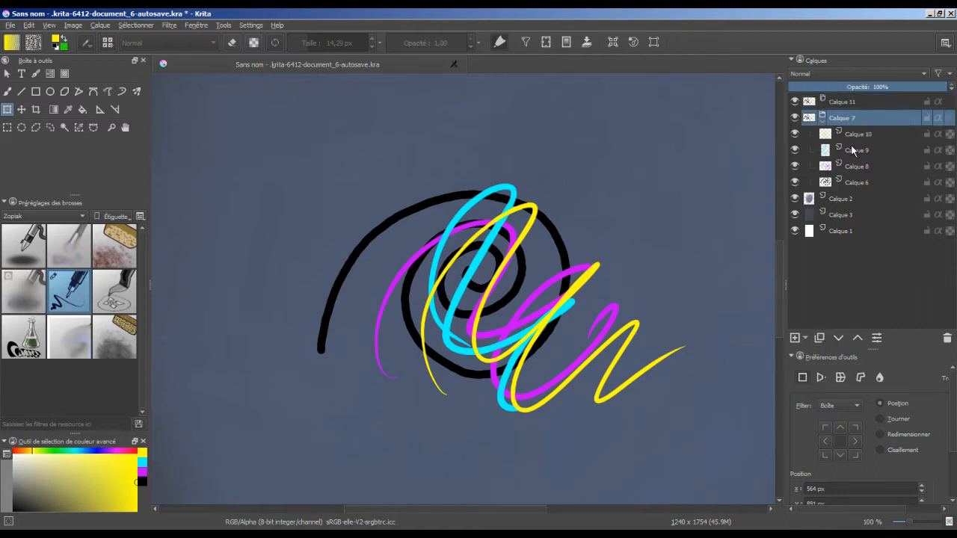
left_click(819, 338)
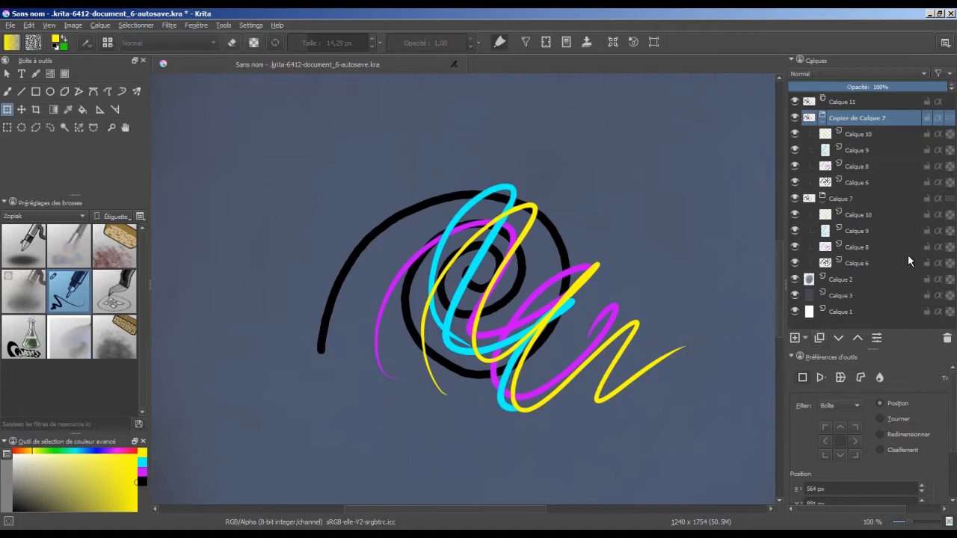
left_click(945, 338)
Step: Add a vector layer and move it out of the group to the top of the layer stack
left_click(848, 106)
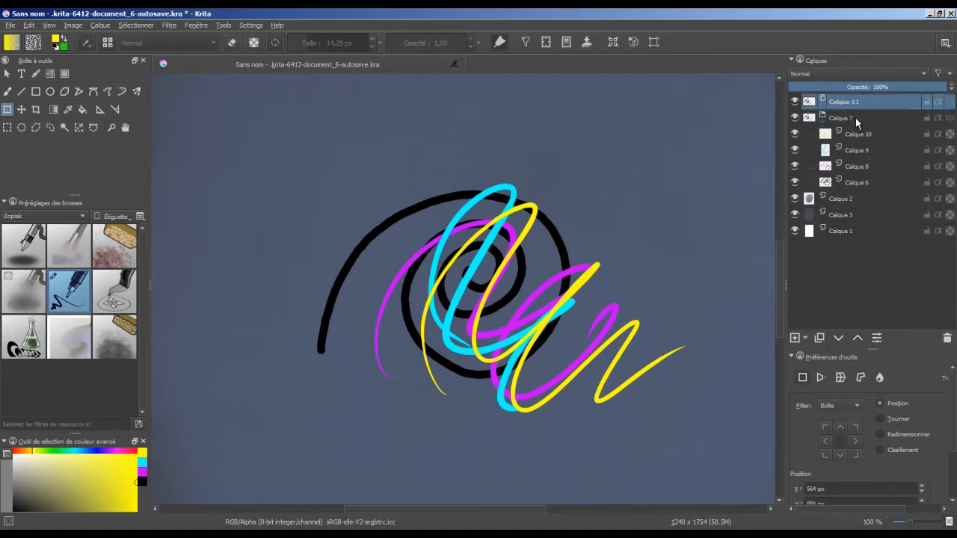
left_click(857, 122)
left_click(805, 338)
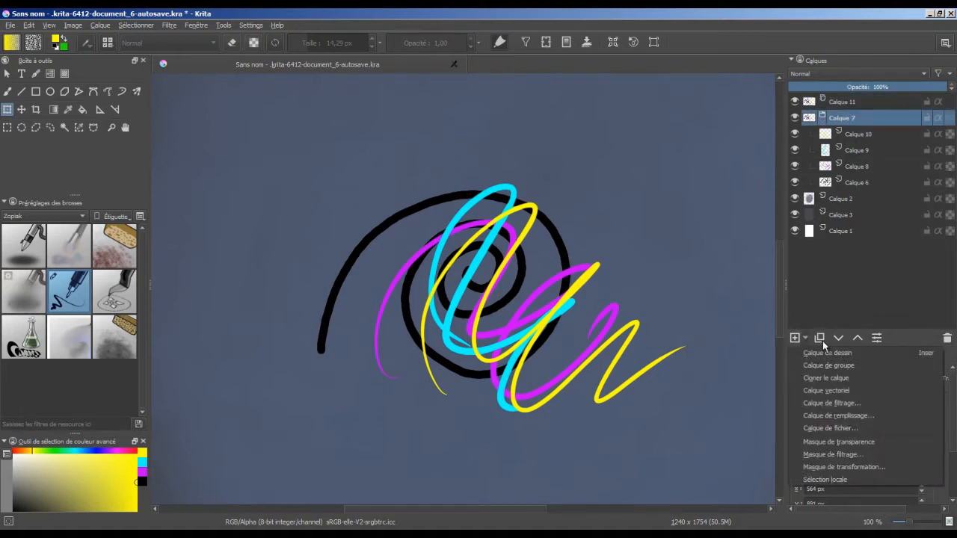
left_click(845, 391)
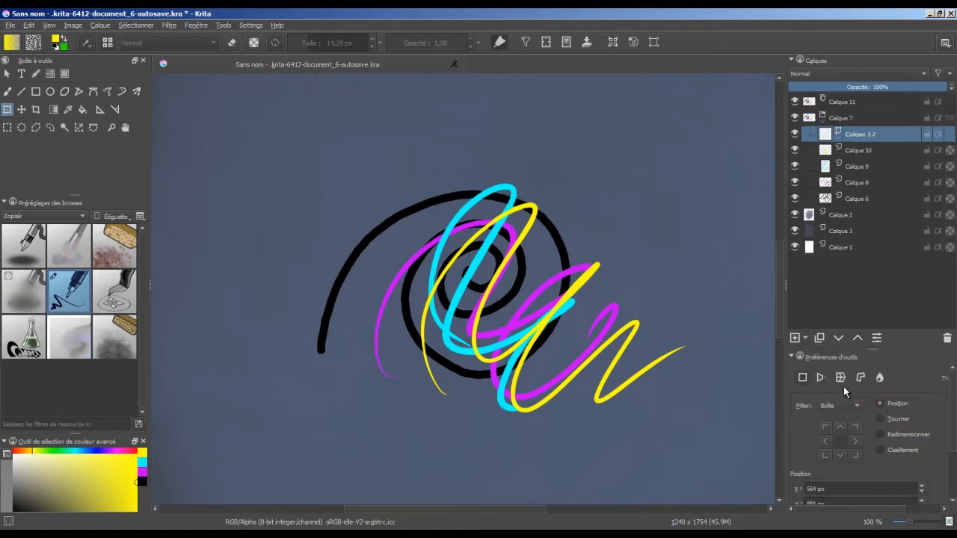
left_click(857, 338)
left_click(857, 339)
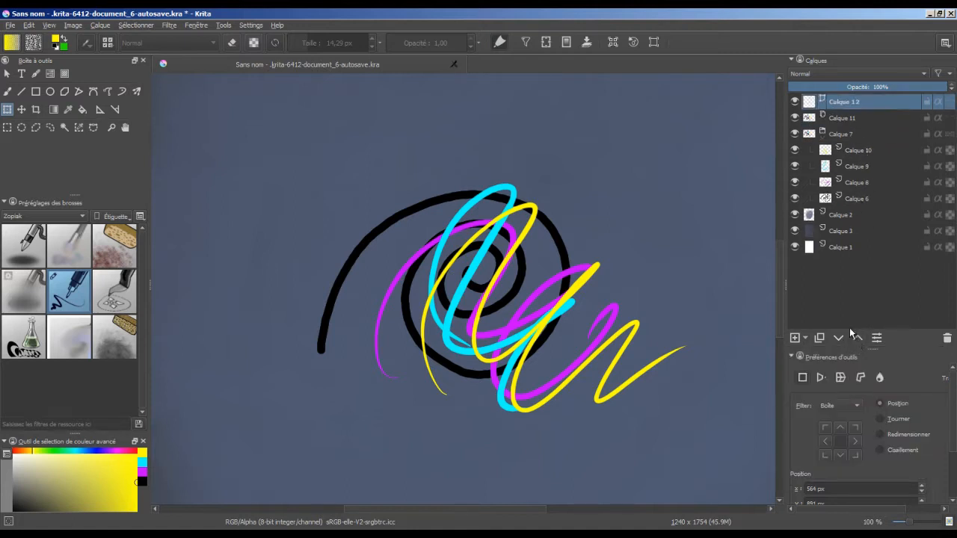
Step: Draw a wide, wavy yellow stroke above and across the scribbles on the vector layer with the Calligraphy tool
left_click(36, 73)
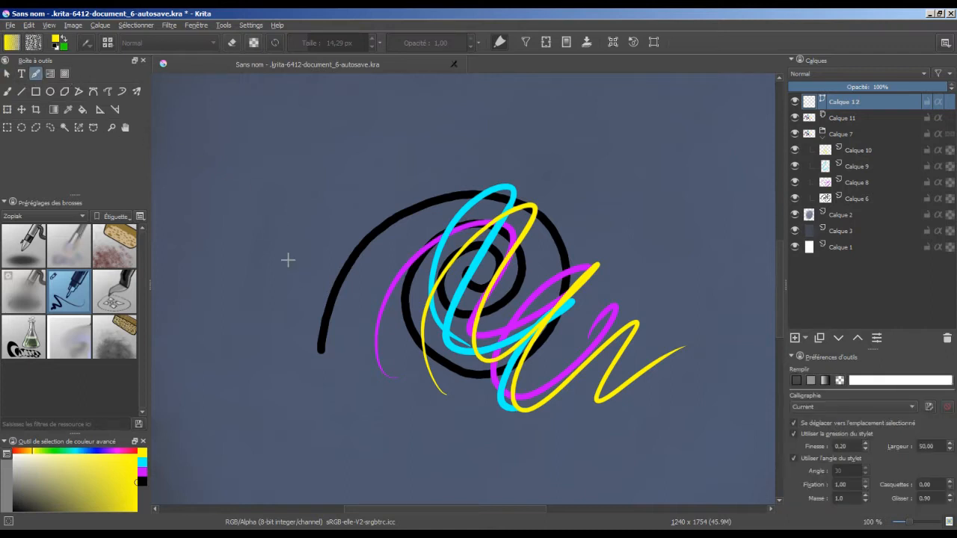
mouse_move(288, 260)
left_mouse_down()
mouse_move(458, 258)
mouse_move(666, 175)
mouse_move(693, 335)
left_mouse_up()
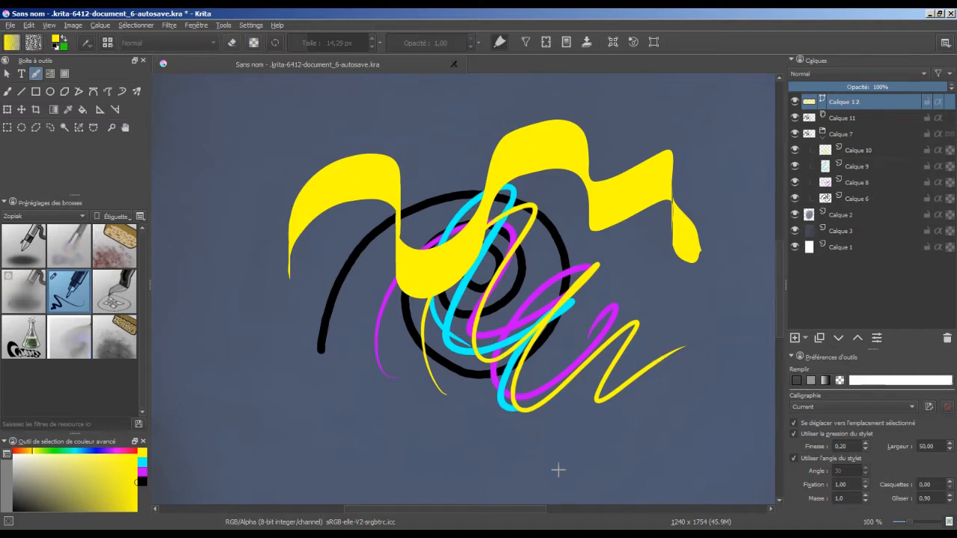
Step: Undo the yellow calligraphy stroke and check the program version in the About Krita dialog
key("ctrl+z")
left_click(277, 24)
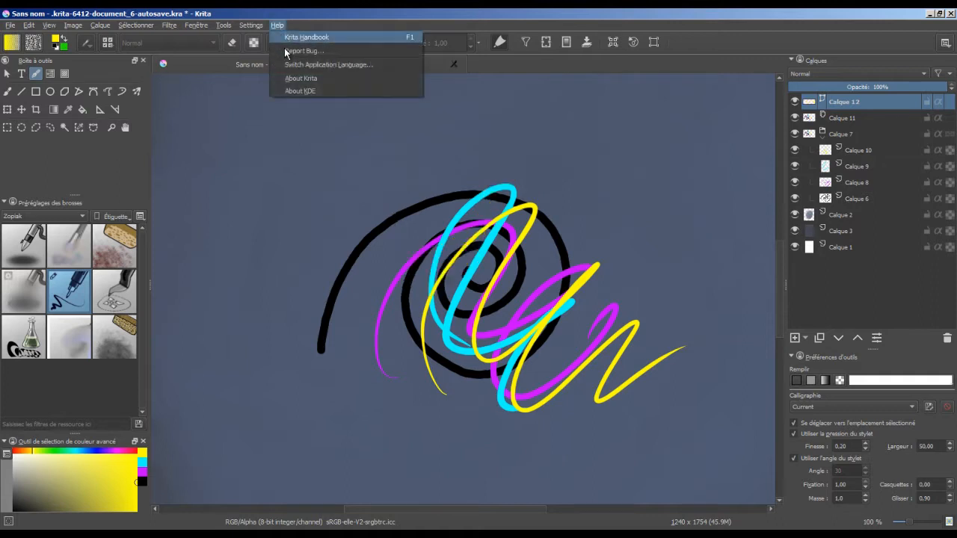
left_click(346, 79)
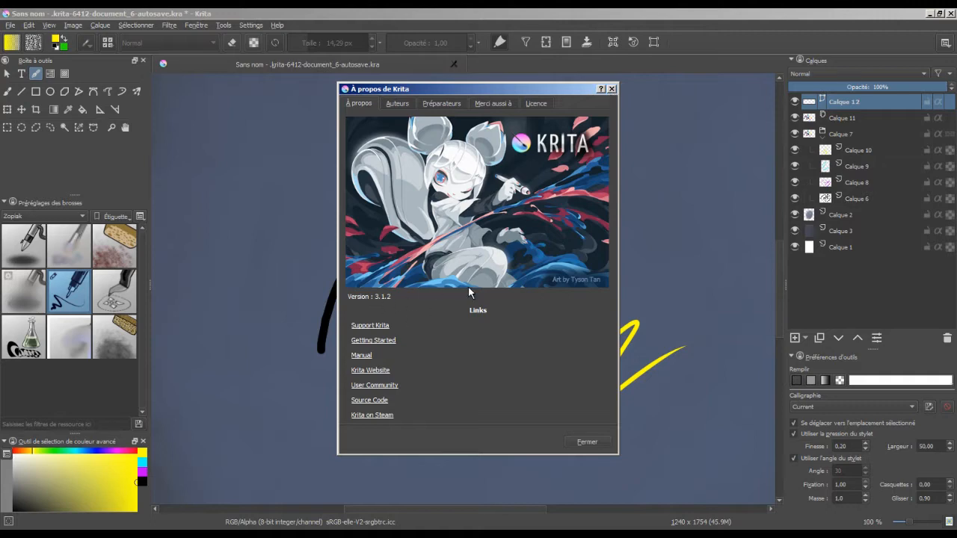
left_click(613, 90)
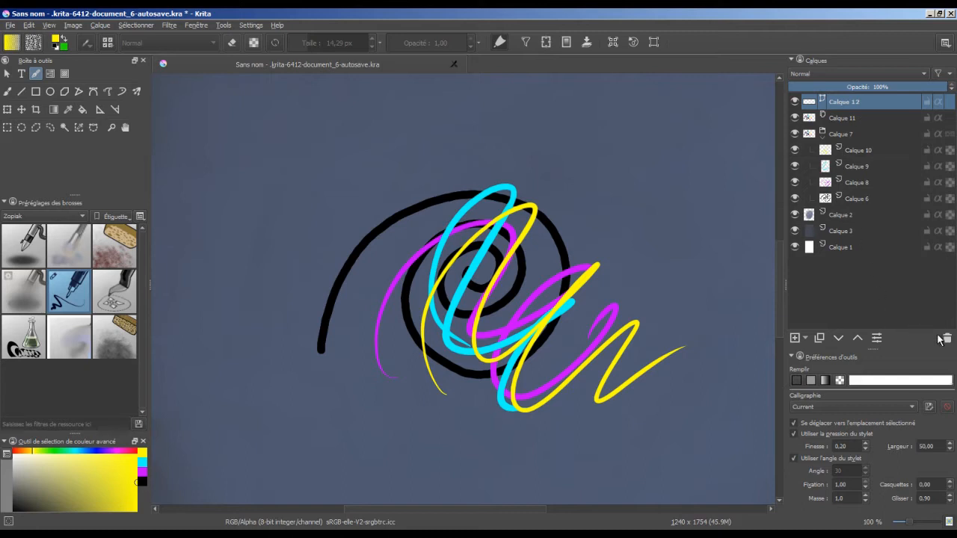
Step: Delete the vector layer and add a Gaussian blur (Flou gaussien) filter layer with an increased radius above the clone layer
left_click(940, 338)
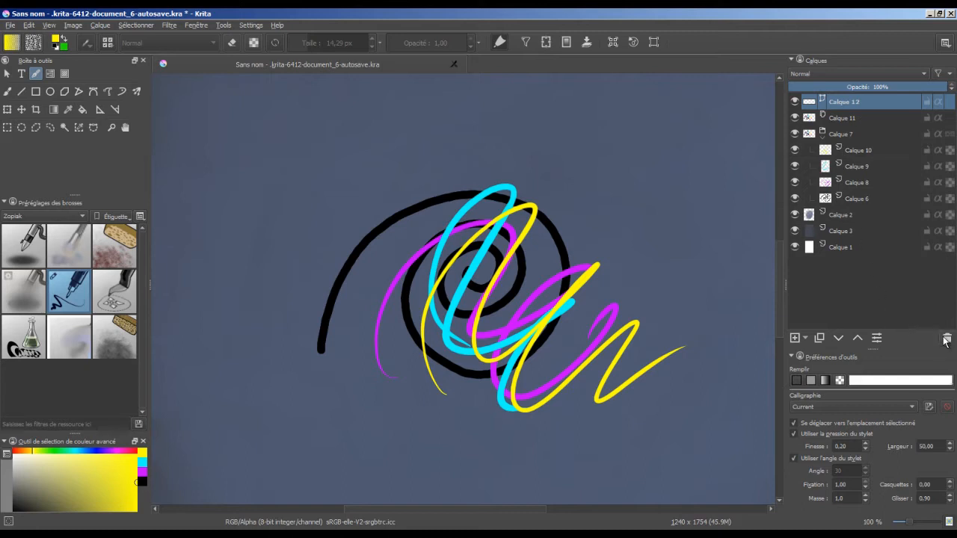
left_click(804, 337)
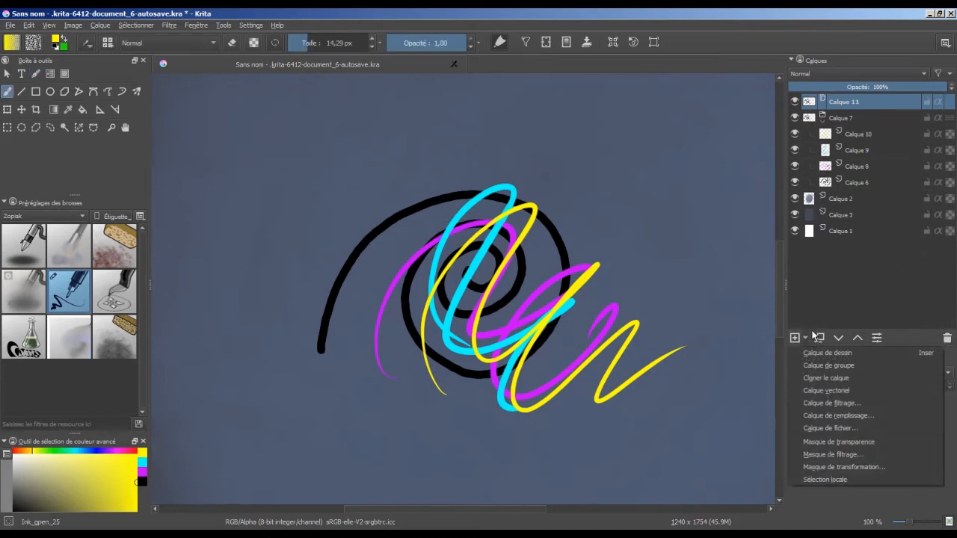
left_click(859, 403)
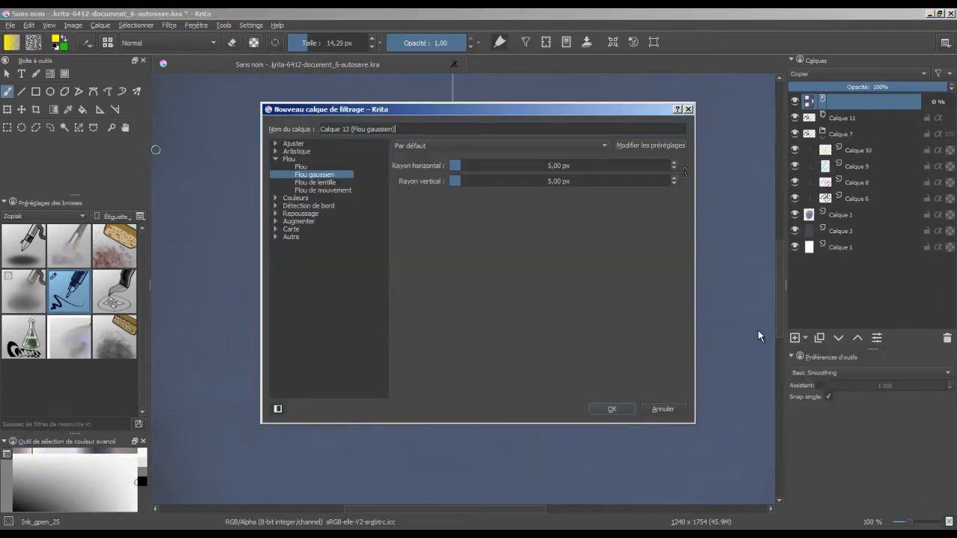
left_click_drag(528, 110, 647, 134)
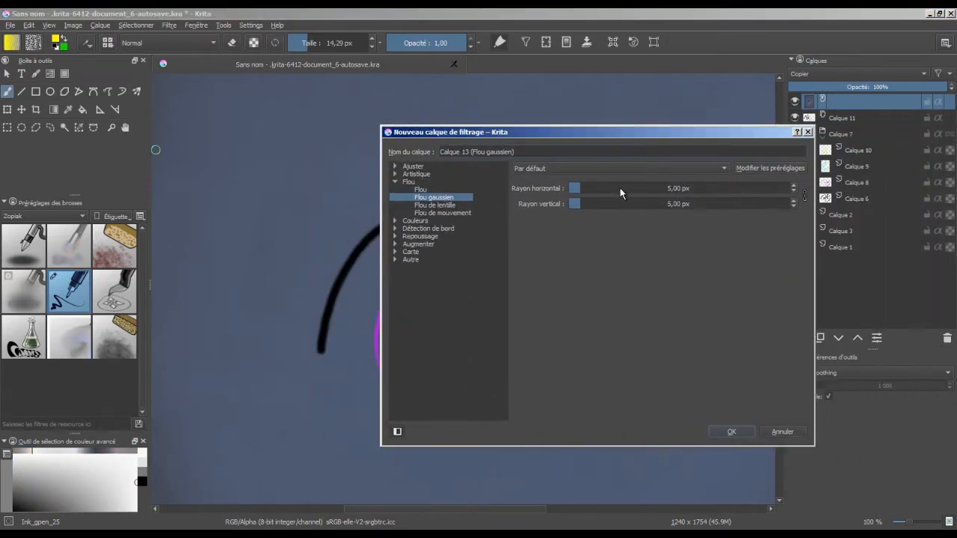
left_click(620, 188)
left_click(731, 433)
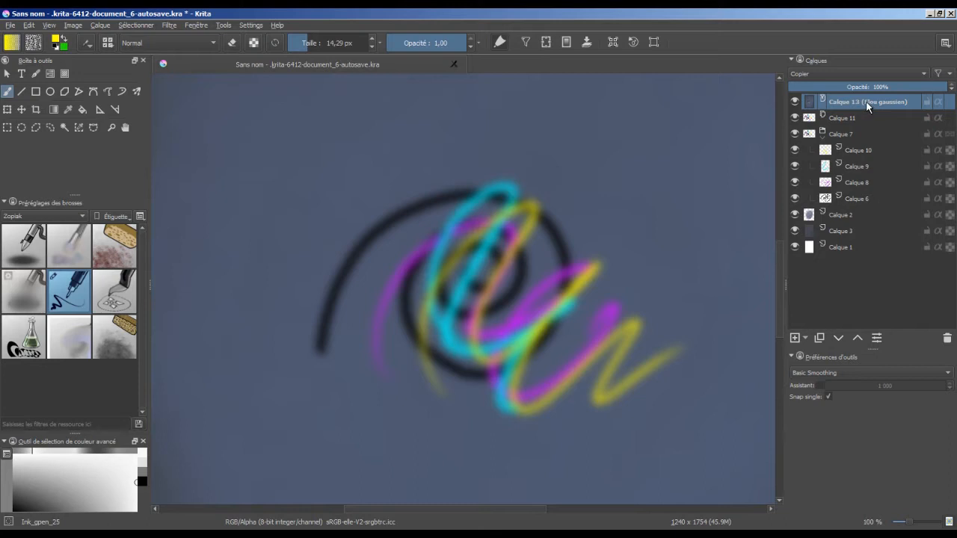
Step: Hide the clone layer and move the Gaussian blur filter layer into the group, between Calque 9 and Calque 8
left_click(794, 117)
left_click_drag(860, 107, 862, 222)
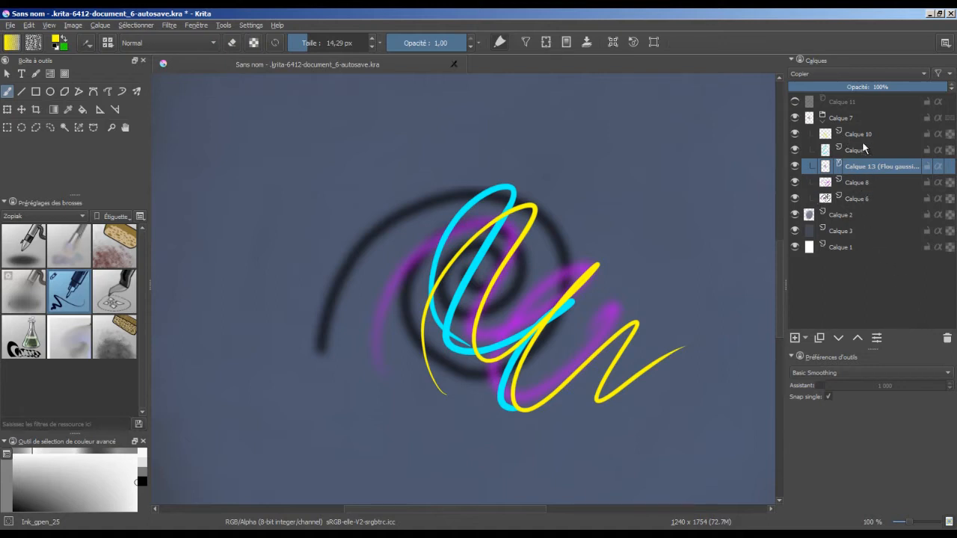
Step: Delete the blur filter layer and add a fill layer with the Granite 1b pattern at the top of the Calque 7 group
left_click(947, 340)
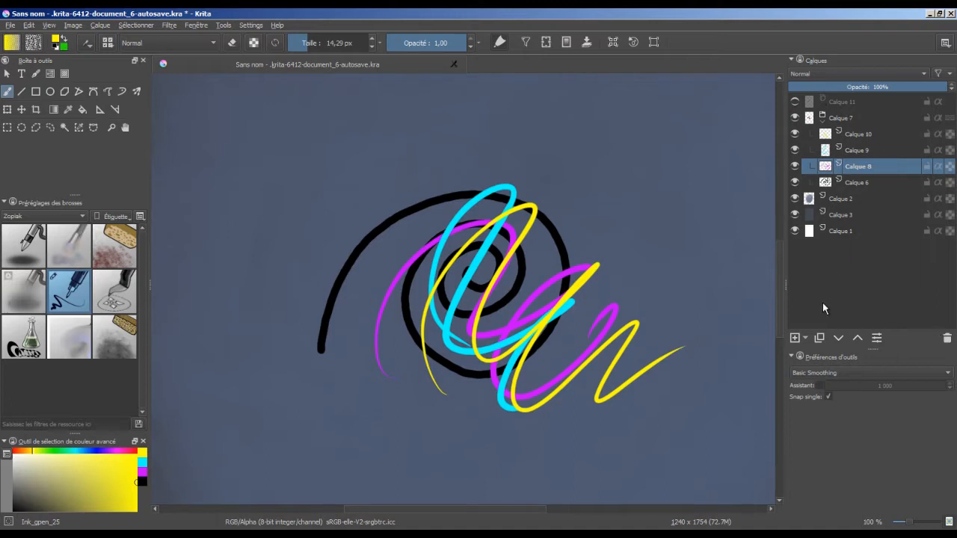
left_click(845, 120)
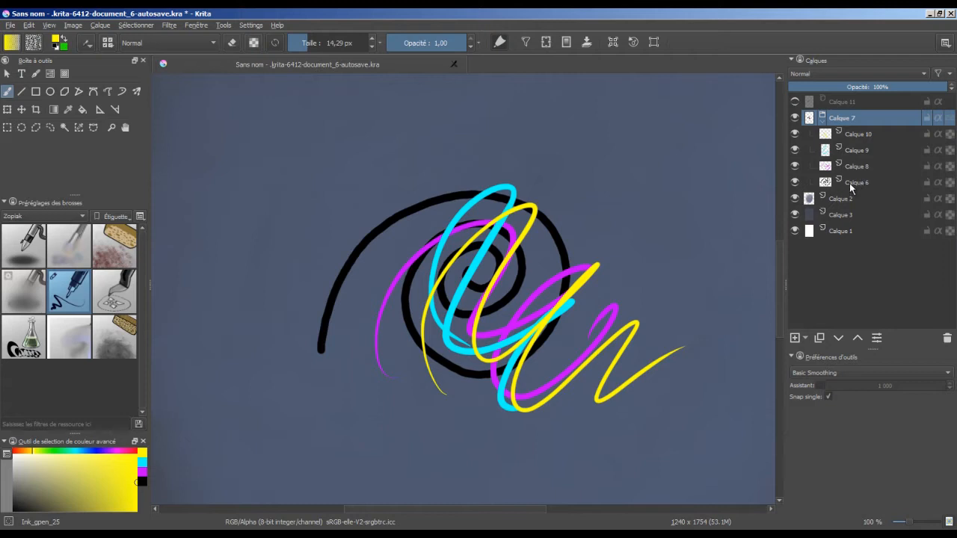
left_click(806, 338)
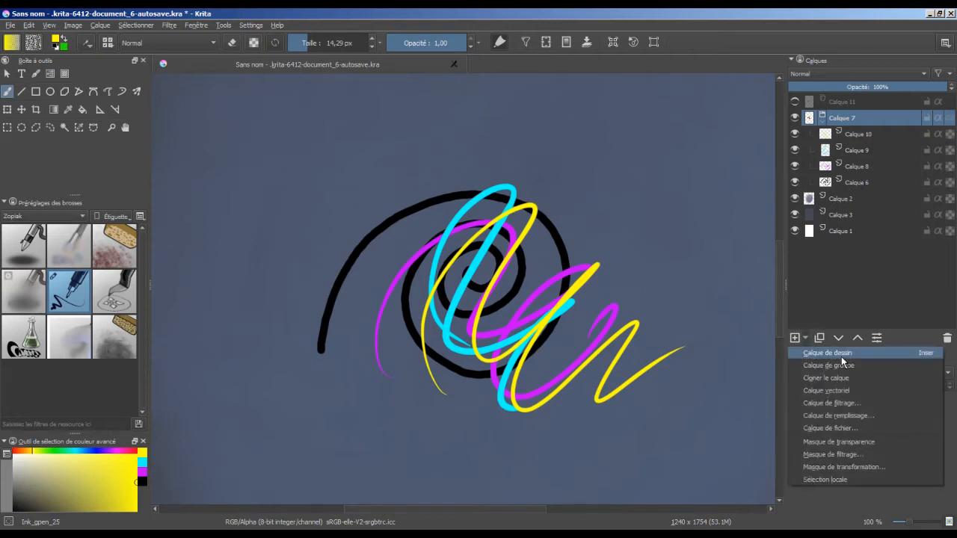
left_click(871, 416)
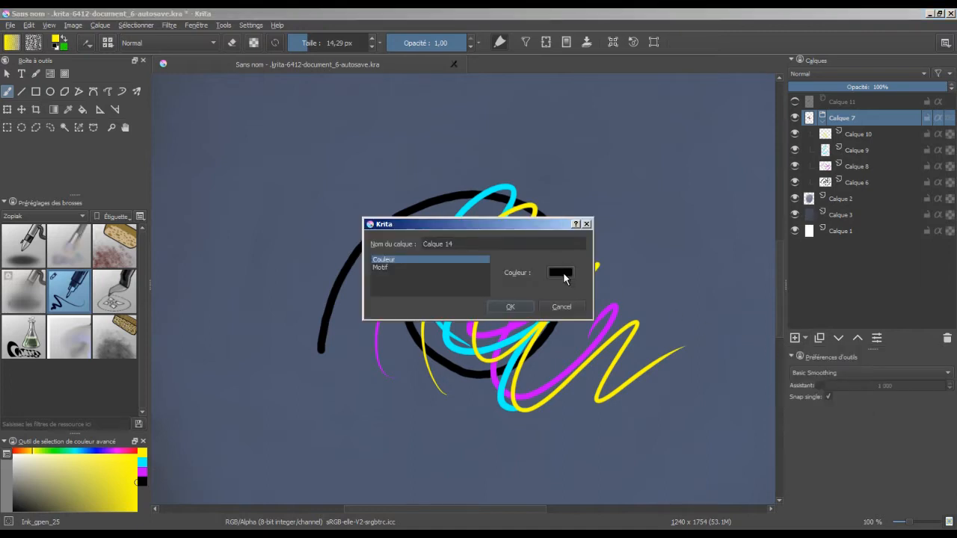
left_click(488, 267)
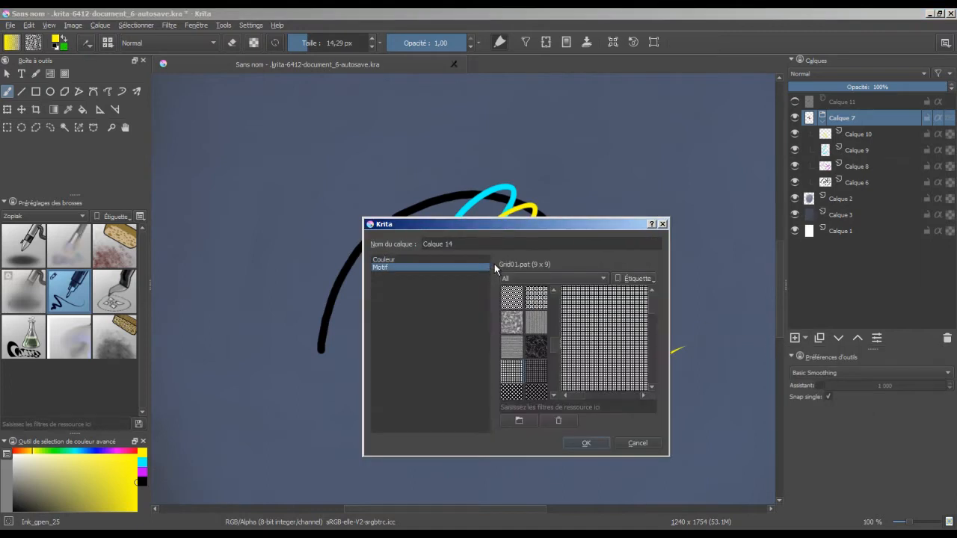
left_click(539, 349)
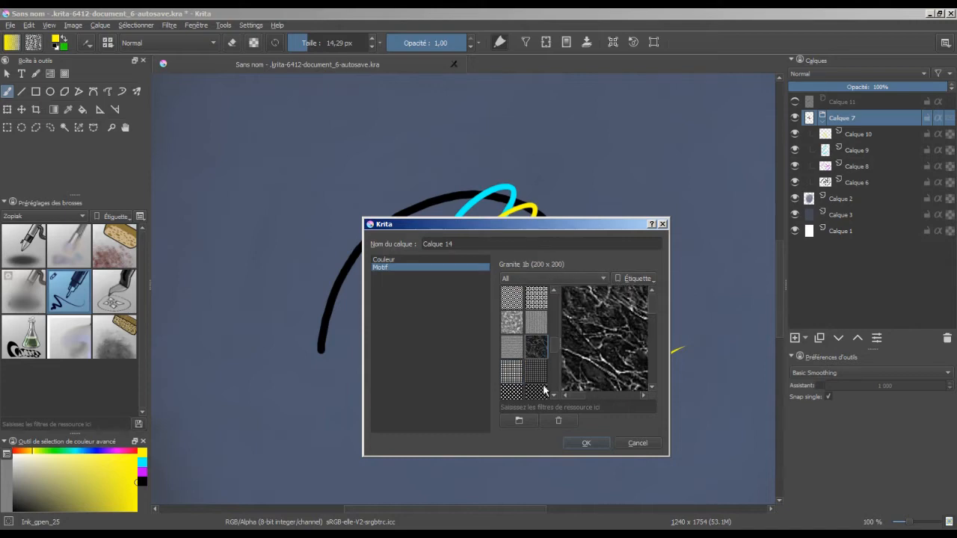
left_click(588, 443)
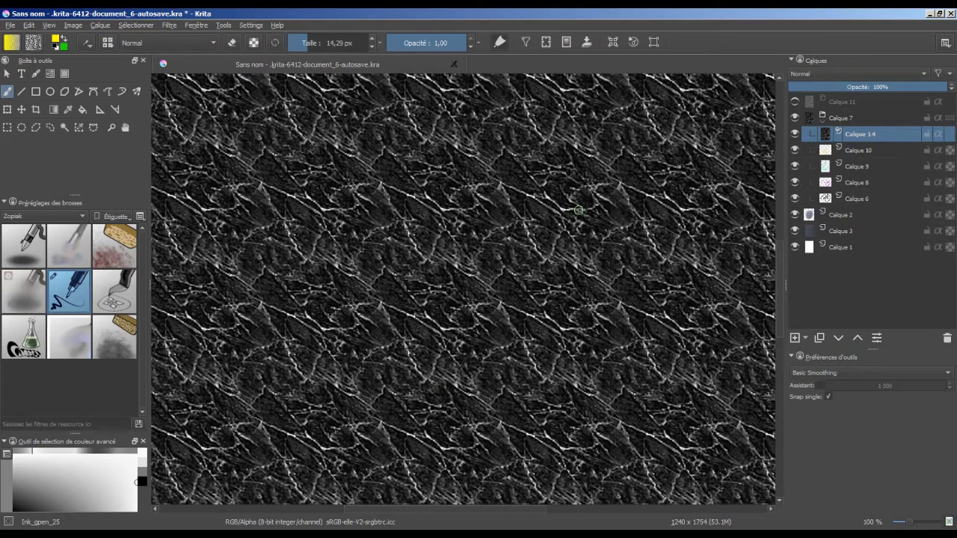
Step: Delete the pattern fill layer and add a solid fill layer in grey #7d7878 above Calque 10
left_click(947, 341)
left_click(805, 338)
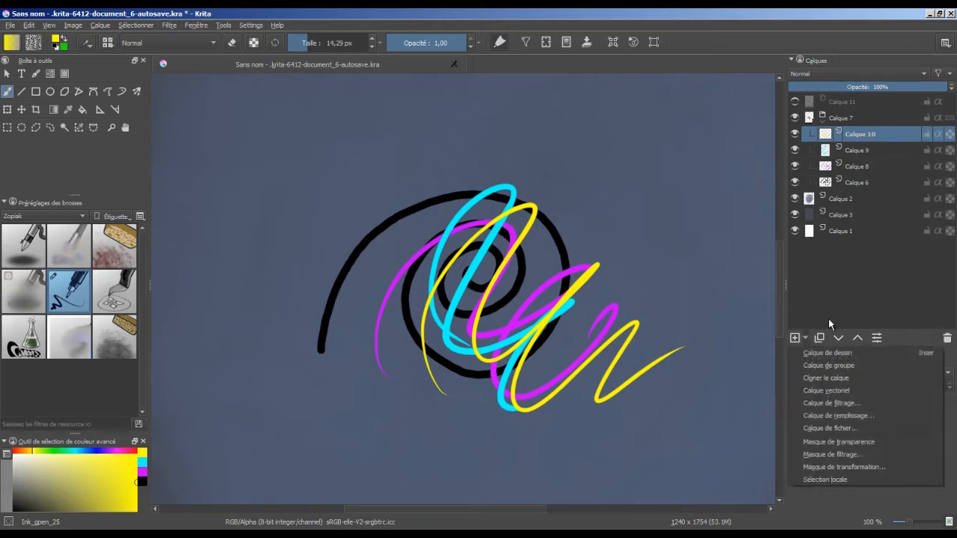
left_click(868, 416)
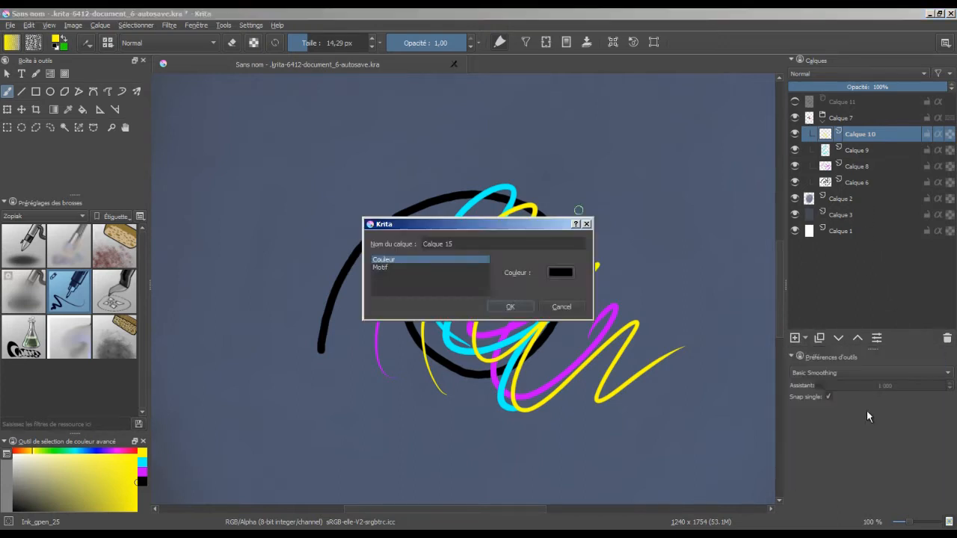
left_click(562, 273)
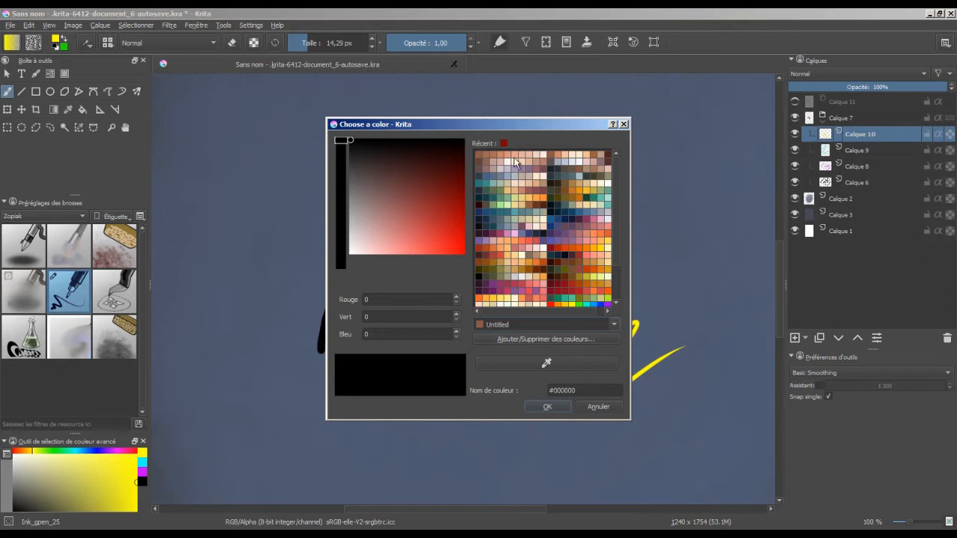
left_click(354, 195)
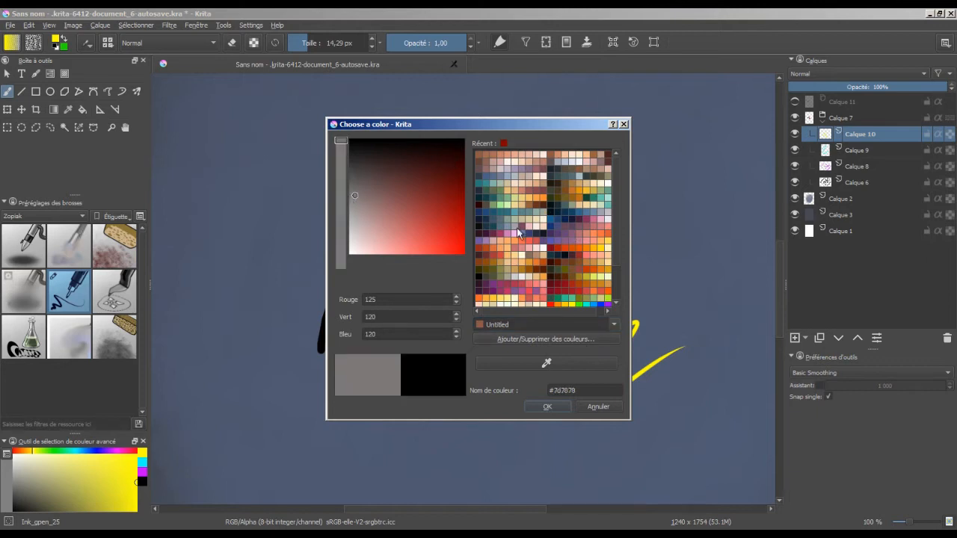
left_click(548, 408)
left_click(522, 313)
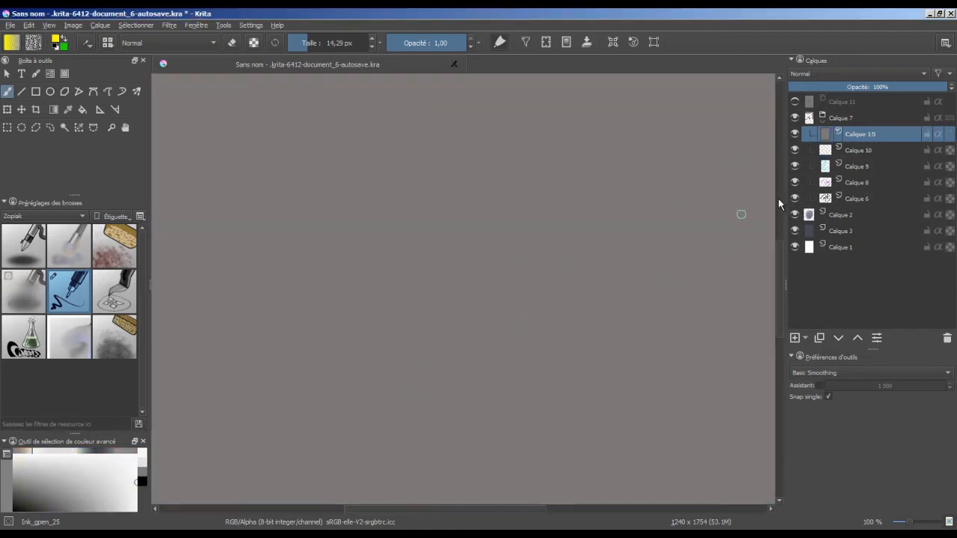
Step: Add a paint layer above the grey fill layer and flood it with the current yellow using the Fill tool
left_click(795, 338)
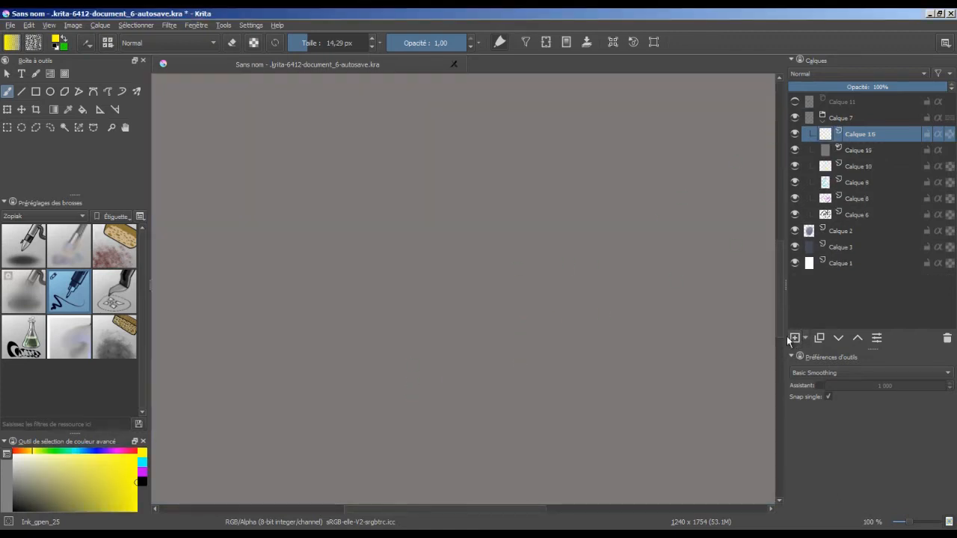
left_click(82, 109)
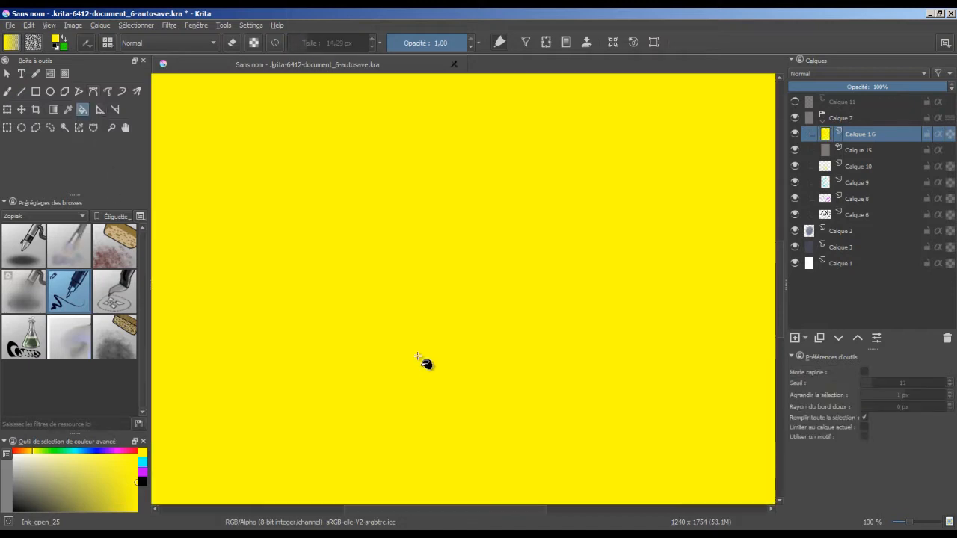
left_click(410, 346)
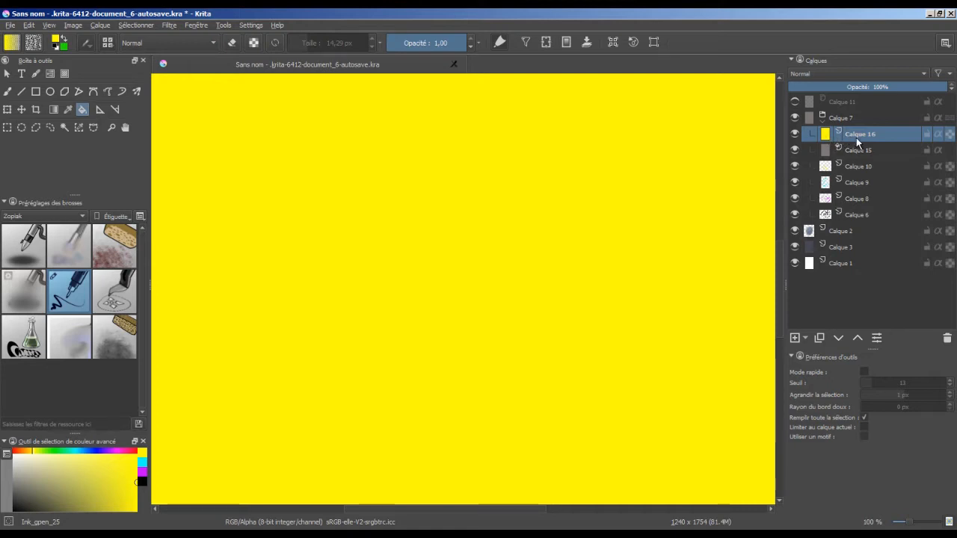
Step: Hide the yellow paint layer, then delete both the grey fill layer and the yellow layer from the group
left_click(794, 133)
left_click(830, 150)
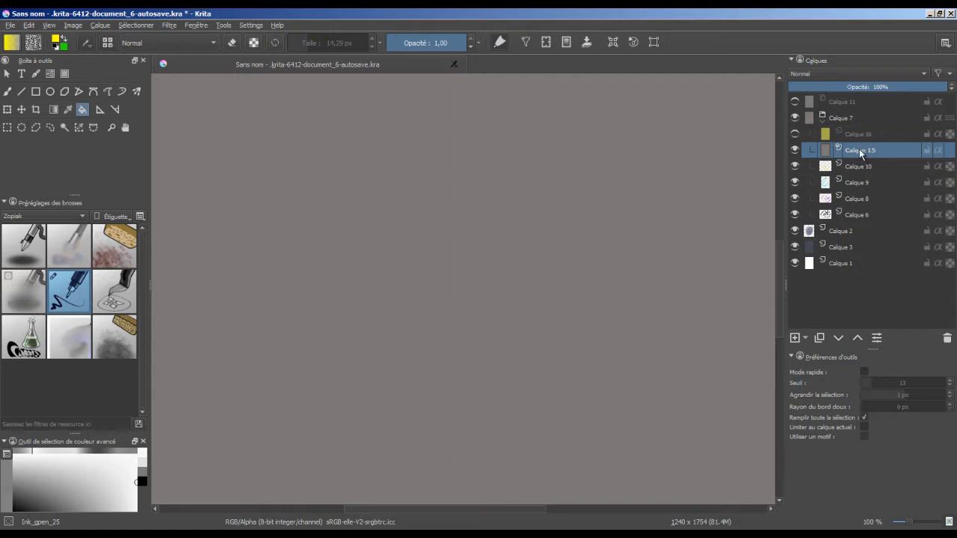
left_click(947, 337)
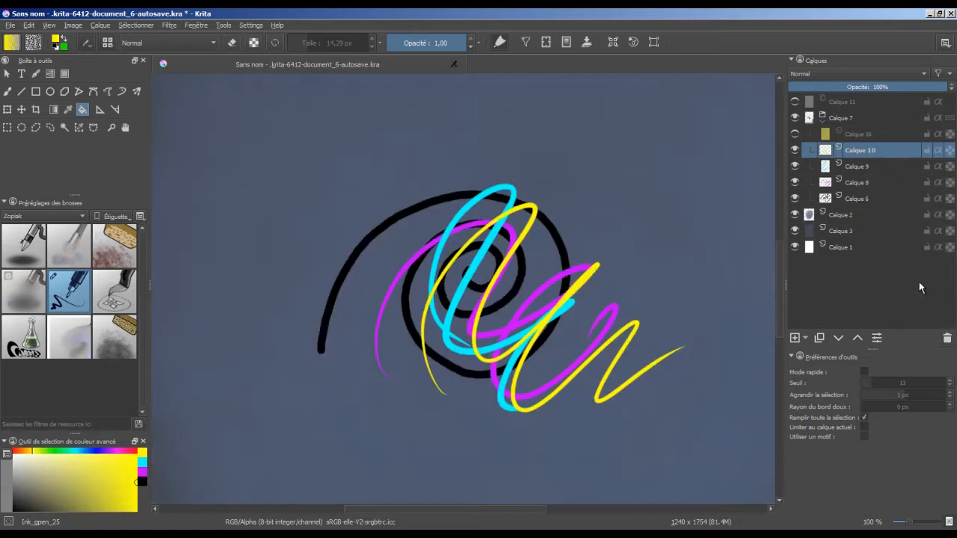
left_click(946, 338)
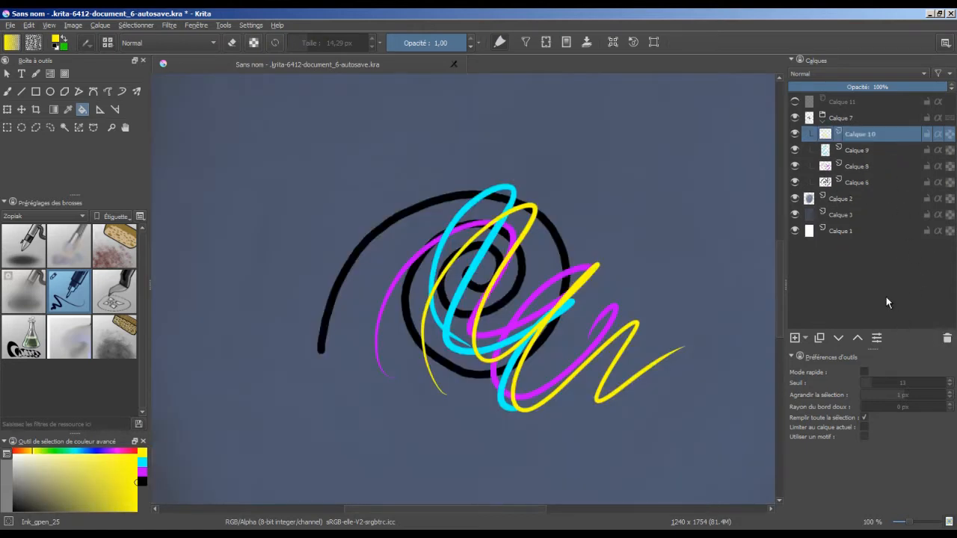
Step: Add a solid fill layer in light orange #e4be84 above Calque 10
left_click(805, 337)
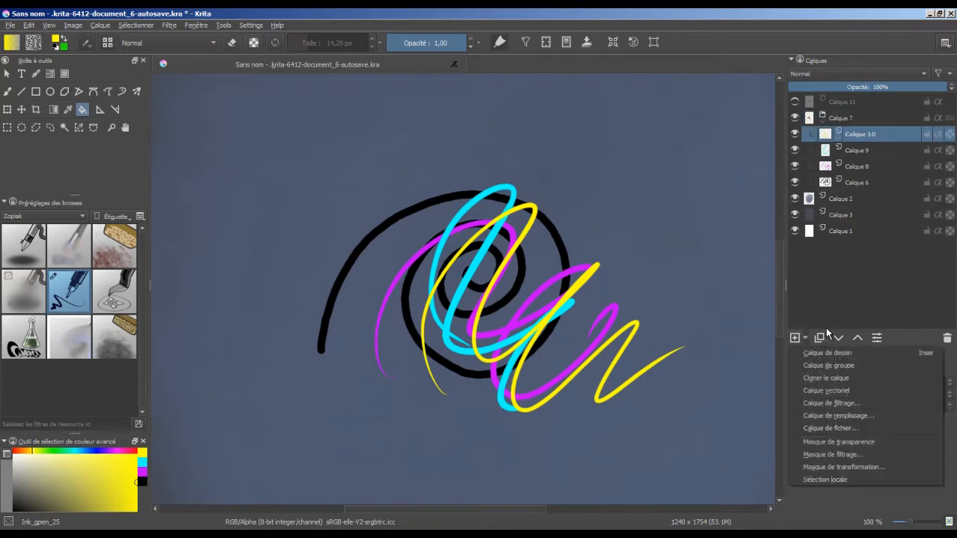
left_click(864, 417)
left_click(561, 273)
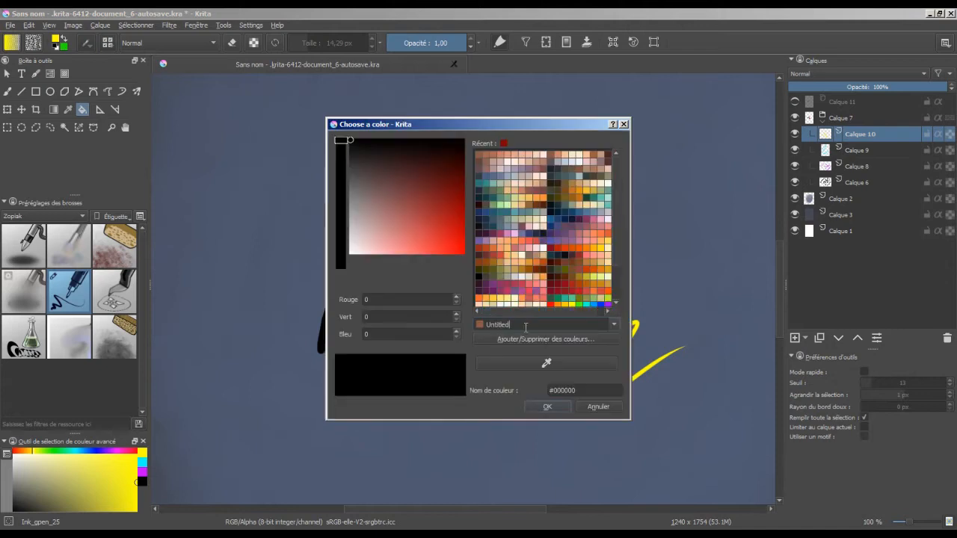
left_click(536, 277)
left_click(553, 408)
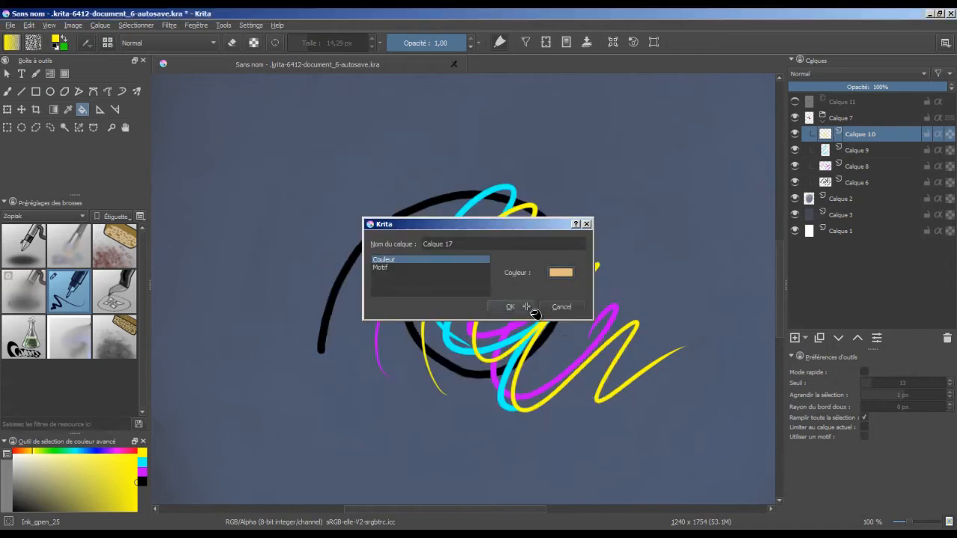
left_click(512, 307)
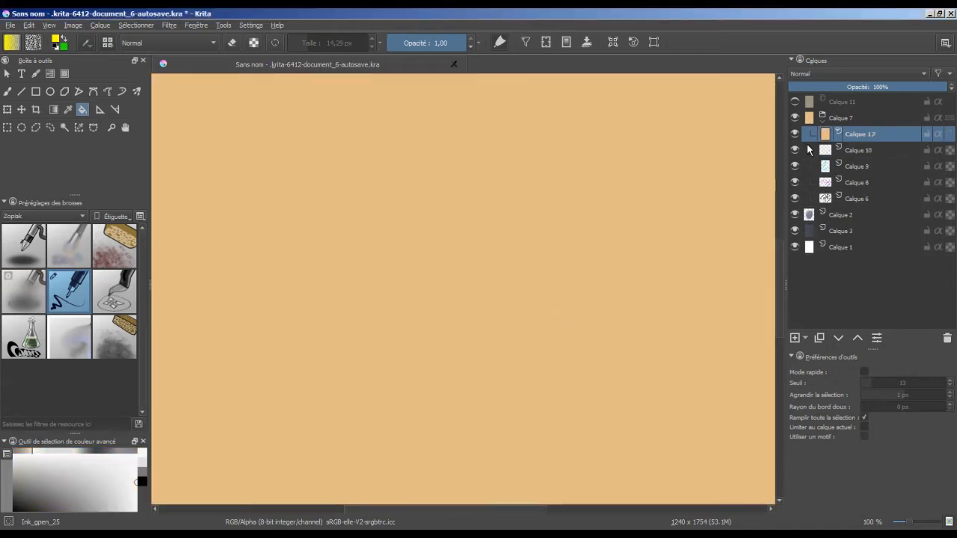
Step: Change the colour of the solid fill layer above Calque 10 to a vivid orange-red from the palette
right_click(879, 133)
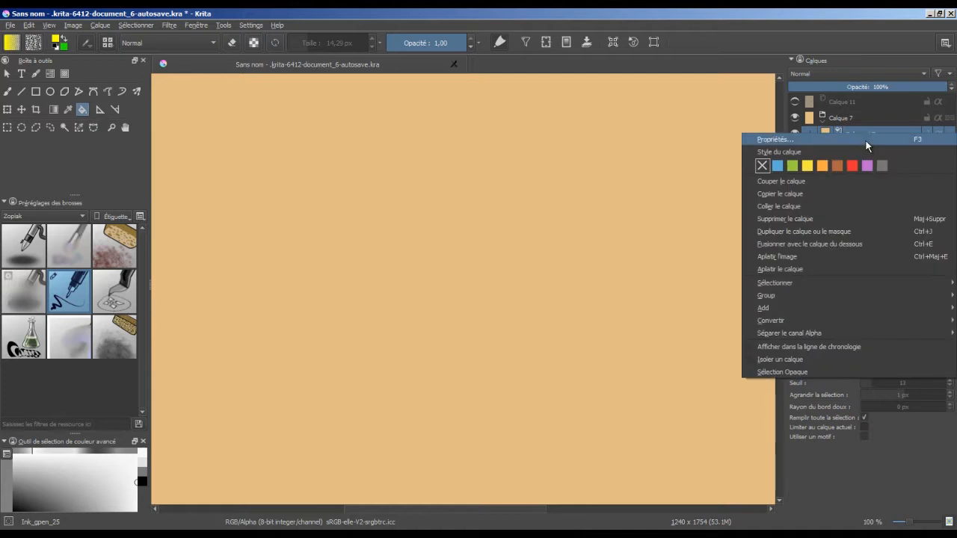
left_click(871, 130)
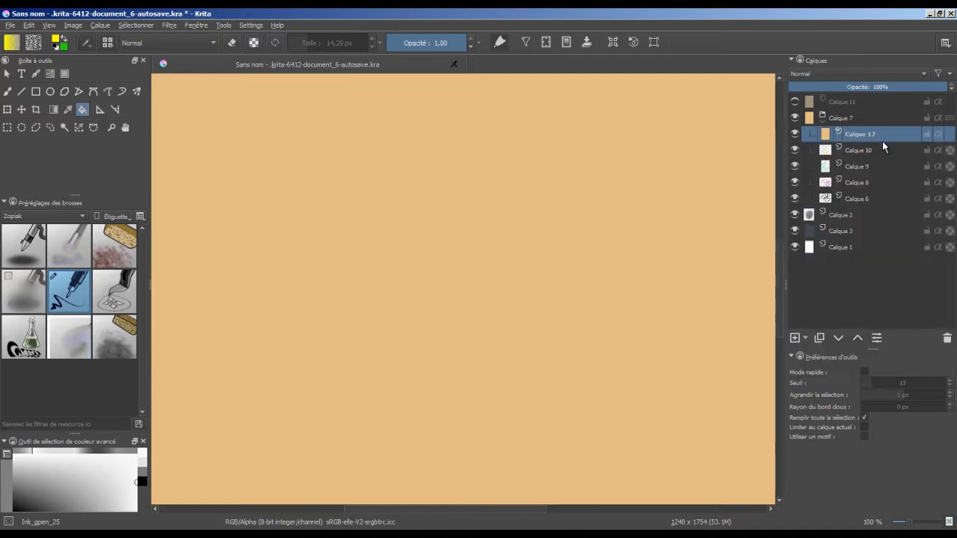
left_click(877, 338)
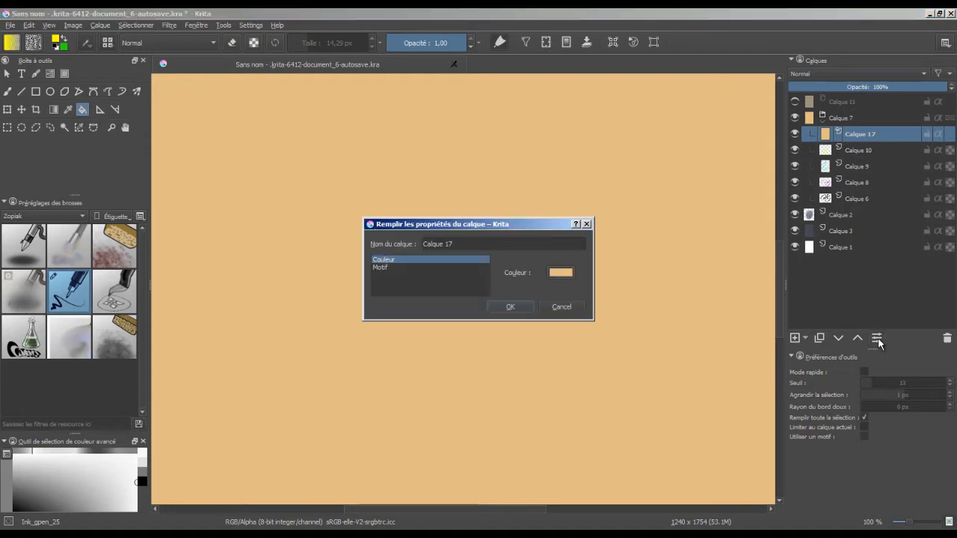
left_click(562, 274)
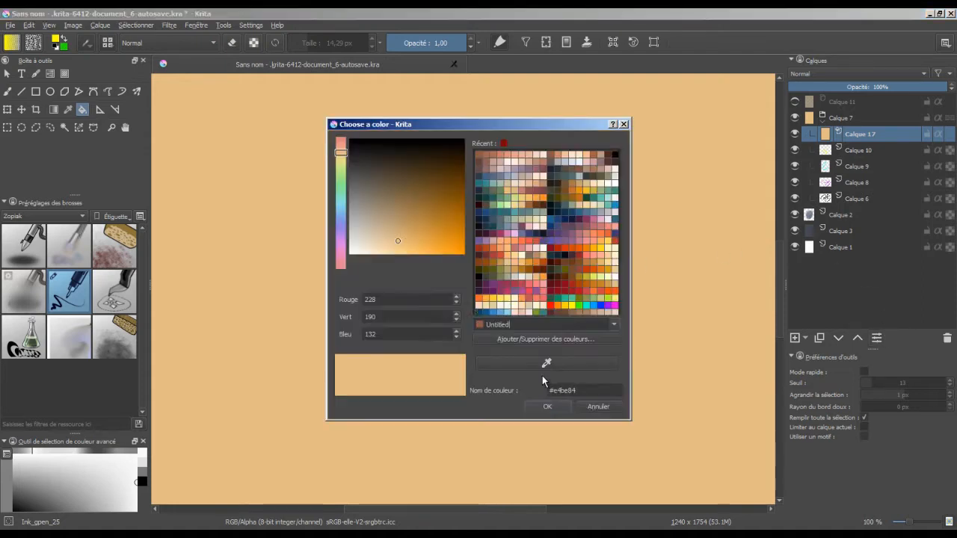
left_click(589, 274)
left_click(547, 406)
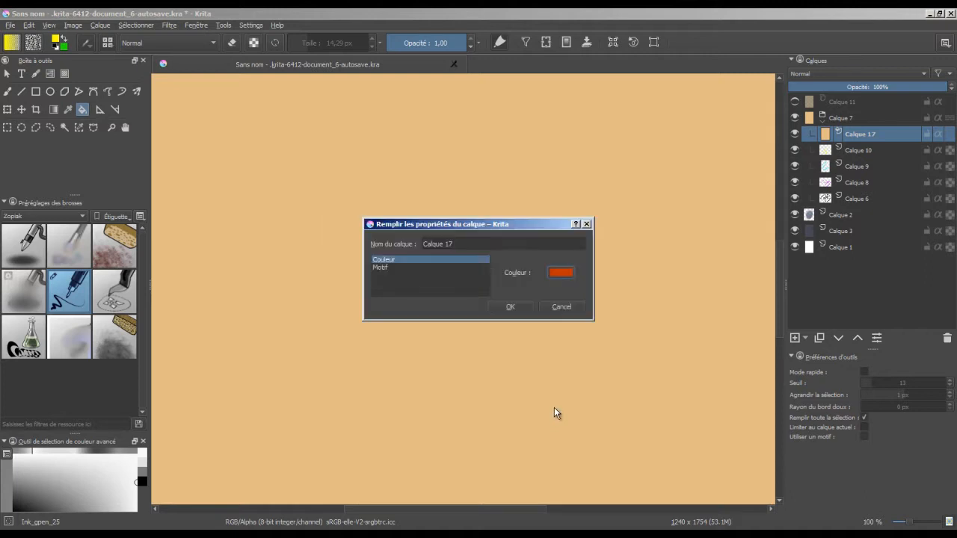
left_click(518, 306)
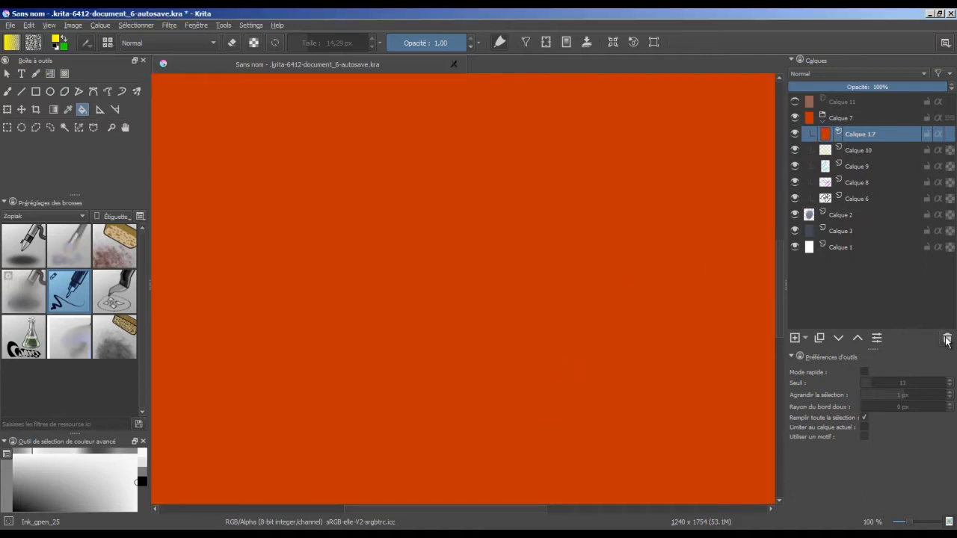
Step: Delete the orange-red fill layer and view the layer properties of Calque 10 without changing them
left_click(947, 340)
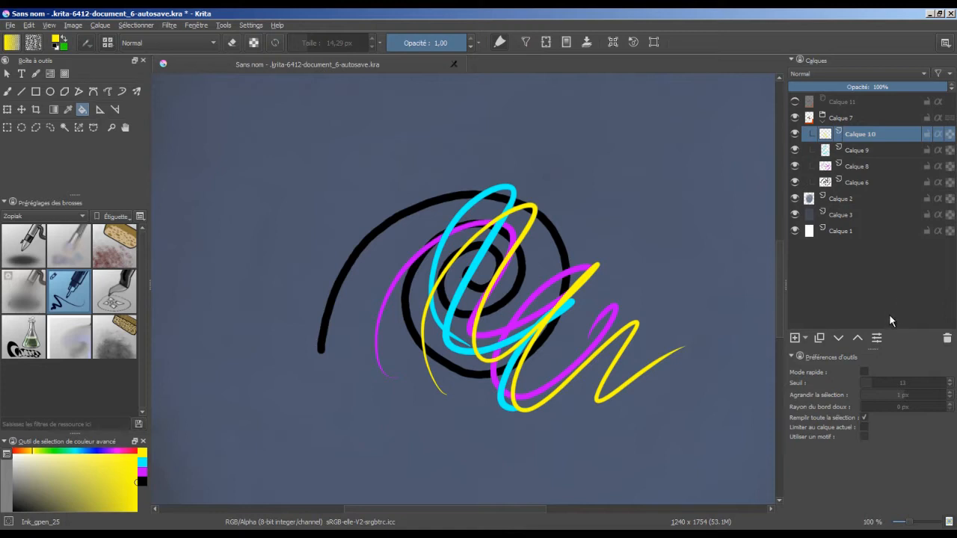
left_click(876, 338)
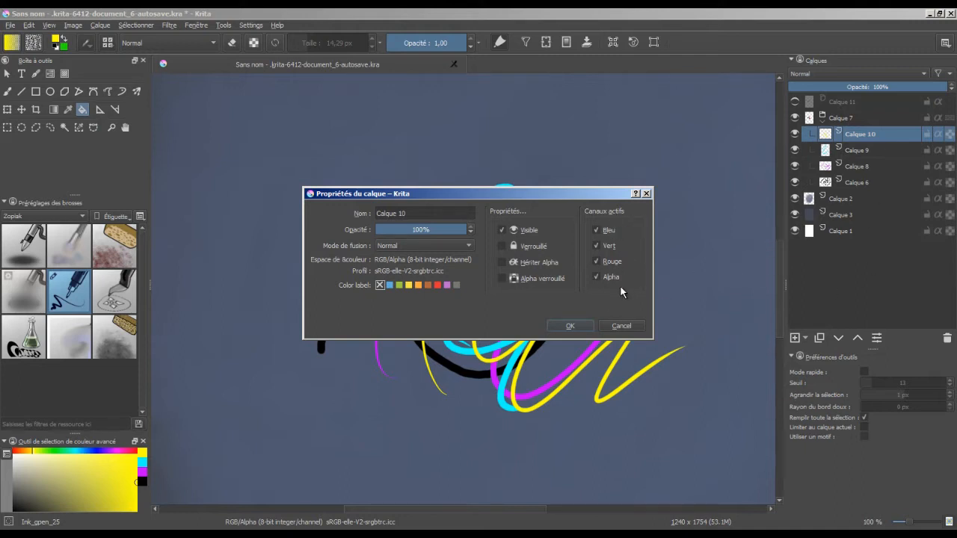
left_click(625, 328)
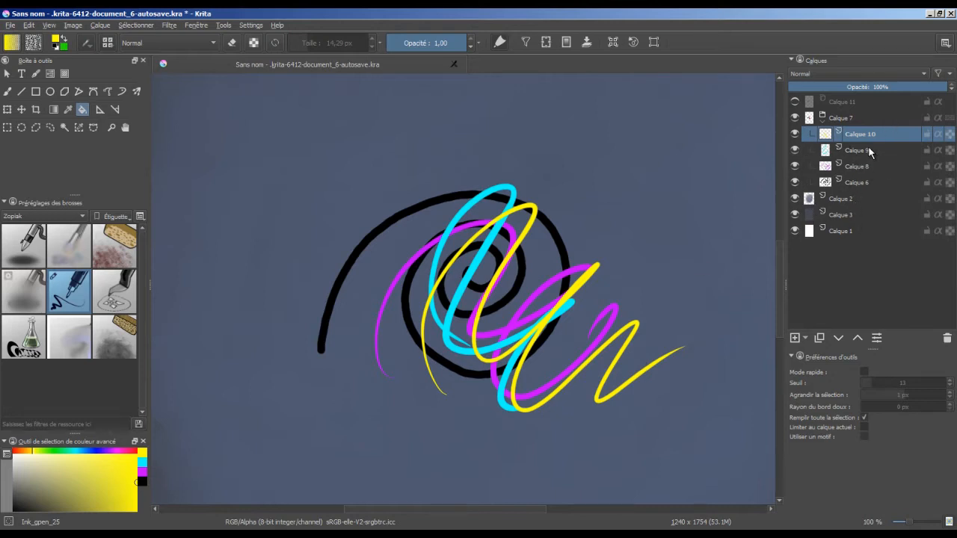
left_click(807, 338)
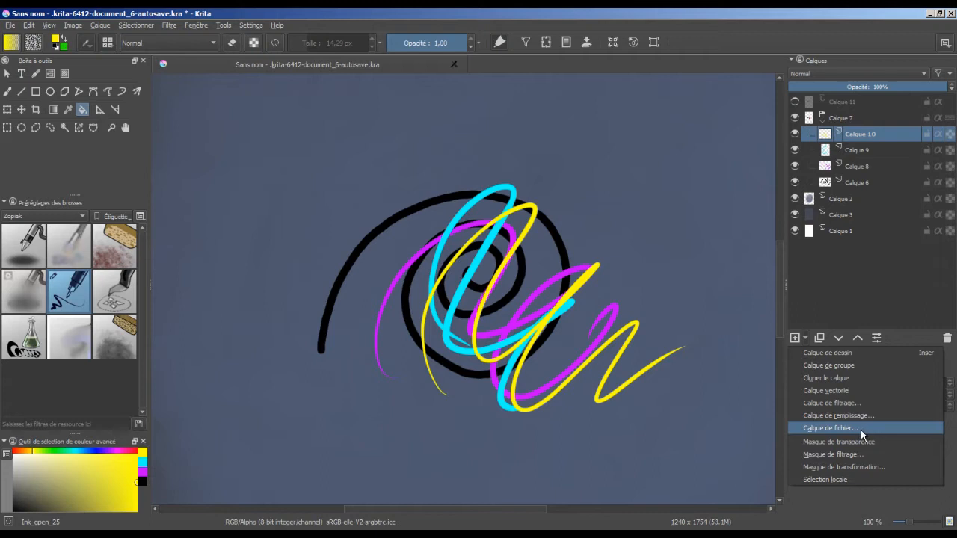
left_click(865, 282)
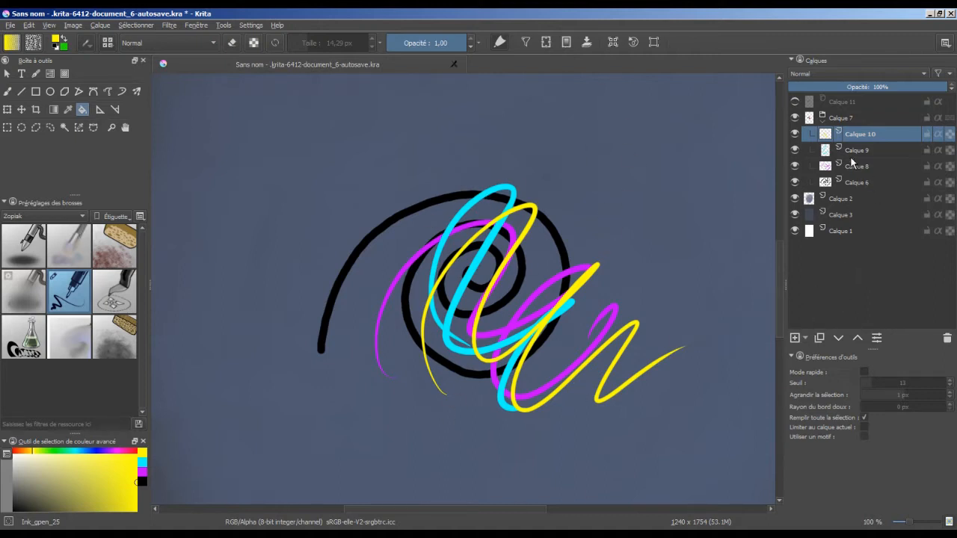
left_click(841, 118)
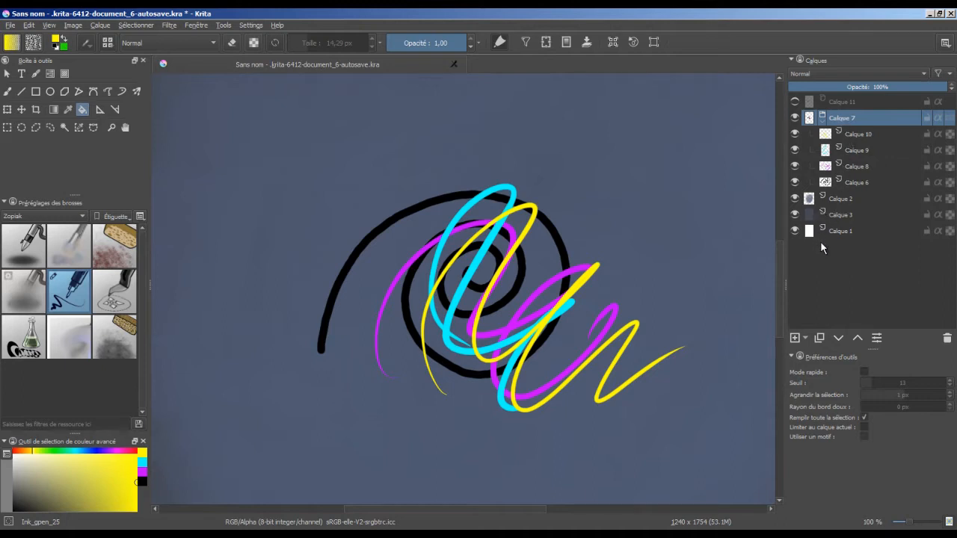
left_click(866, 198, "shift")
left_click(875, 151, "shift")
left_click(877, 182, "shift")
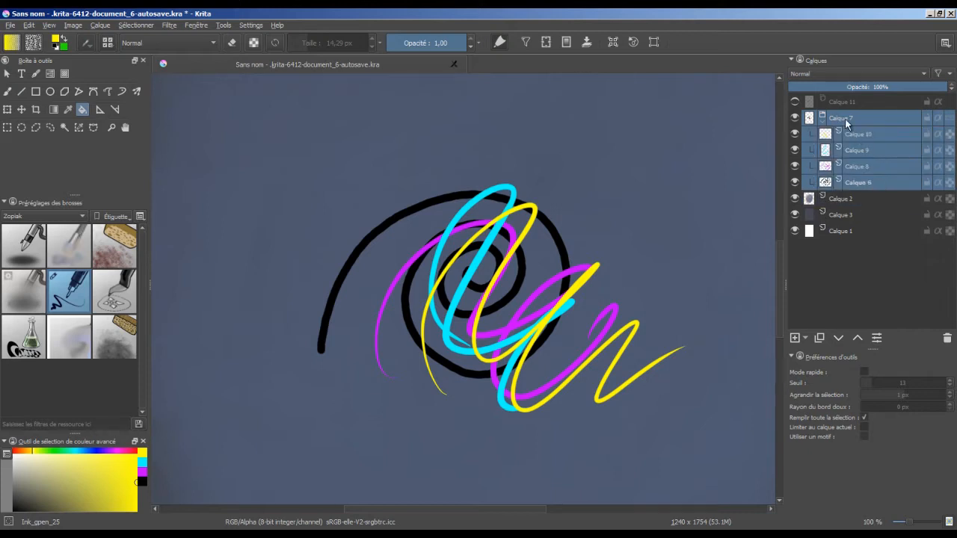
left_click_drag(847, 123, 870, 144)
left_click(867, 279)
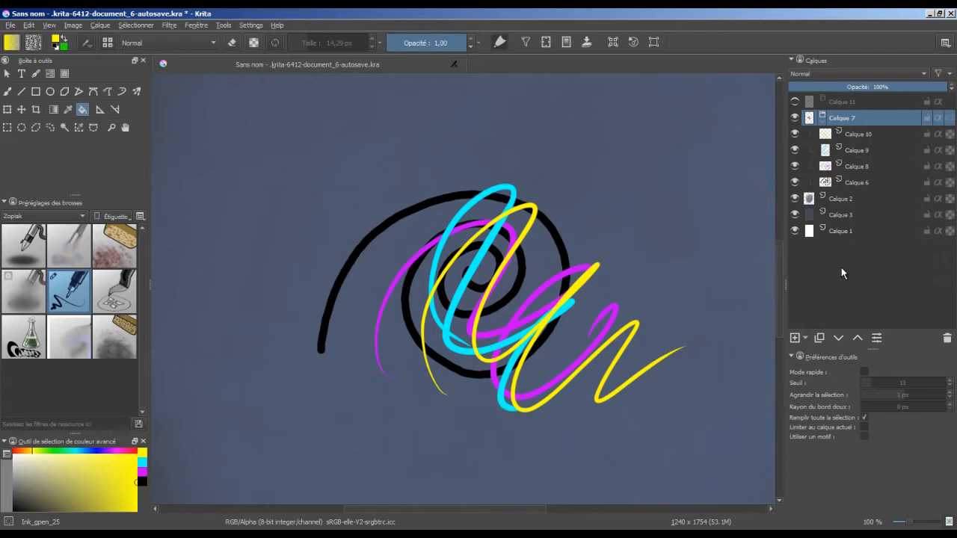
left_click(855, 200)
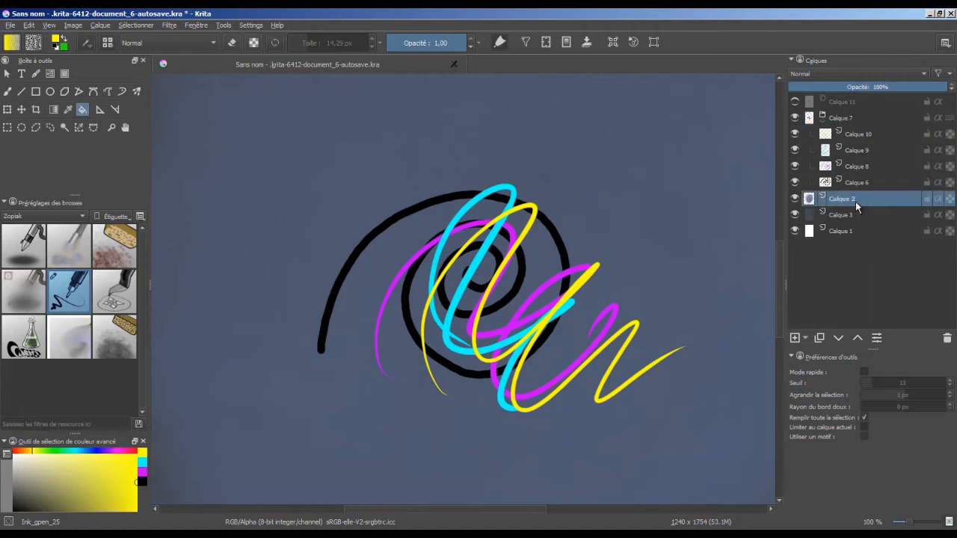
Step: Add a transparency mask to the paint layer Calque 10
left_click(867, 134)
left_click(807, 339)
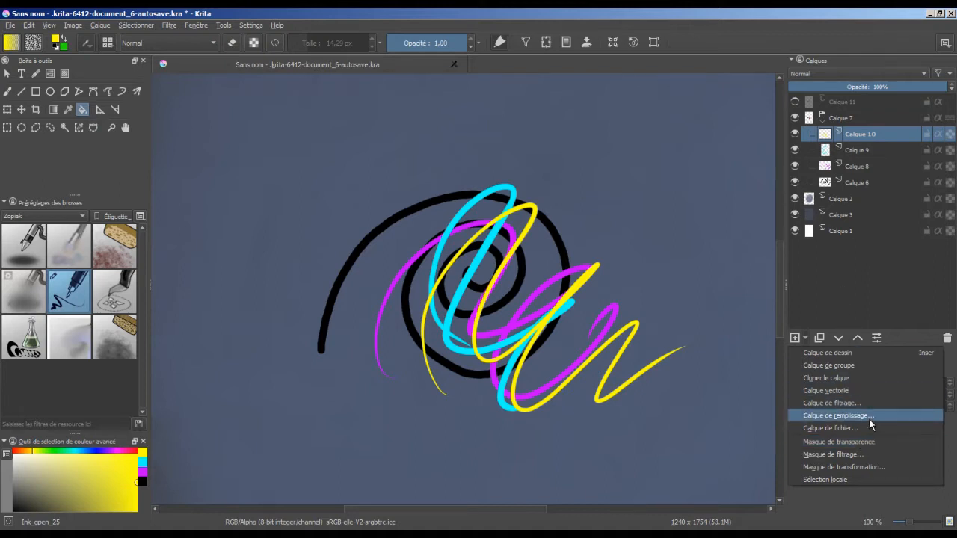
left_click(870, 442)
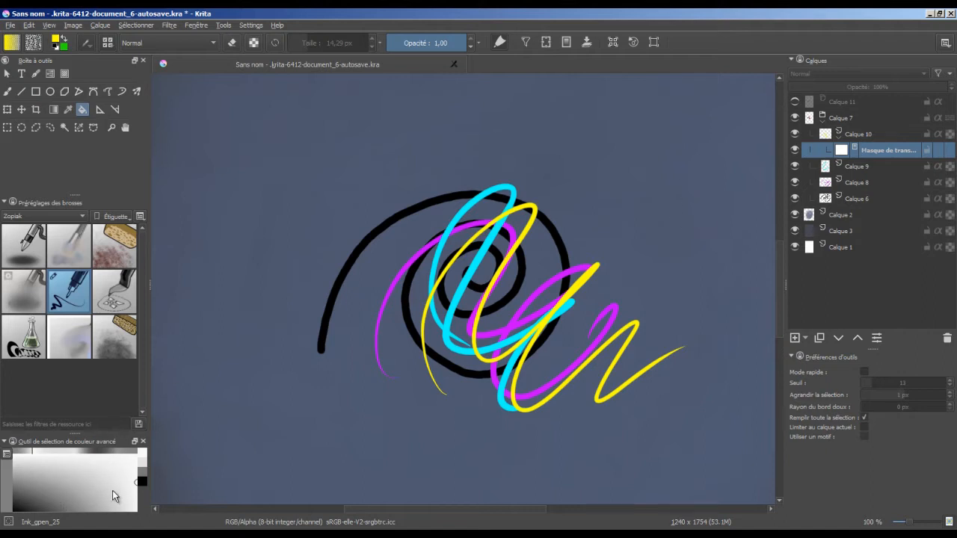
Step: Brush black stripes across the yellow scribble on the transparency mask and grey strokes over its lower curves for partial transparency
left_click(8, 91)
left_click(33, 481)
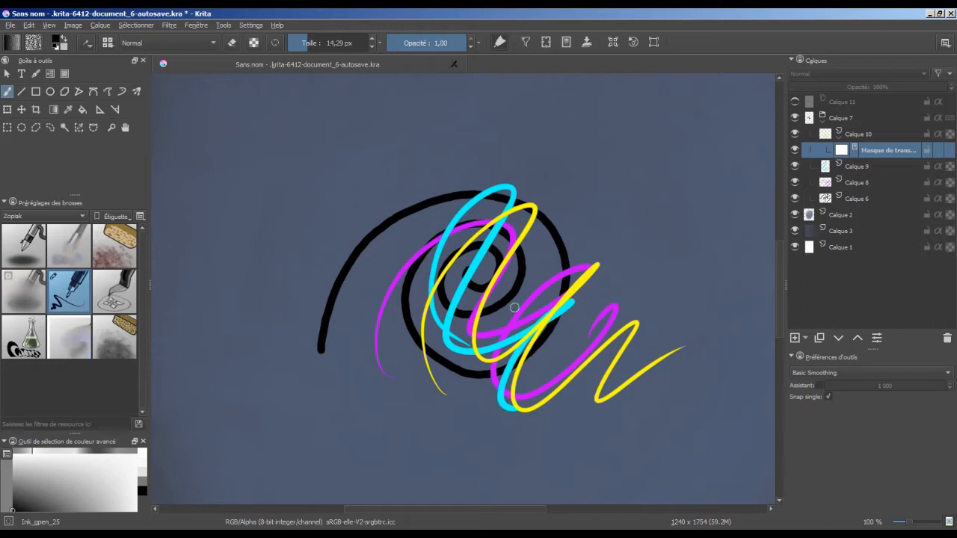
mouse_move(581, 278)
left_mouse_down()
mouse_move(595, 265)
mouse_move(545, 304)
left_mouse_up()
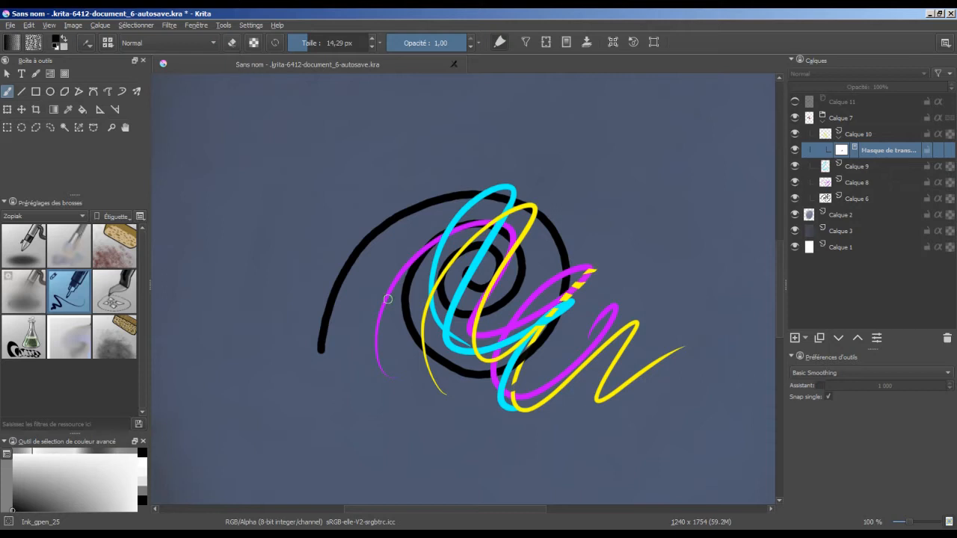
left_click_drag(597, 344, 619, 332)
left_click(13, 477)
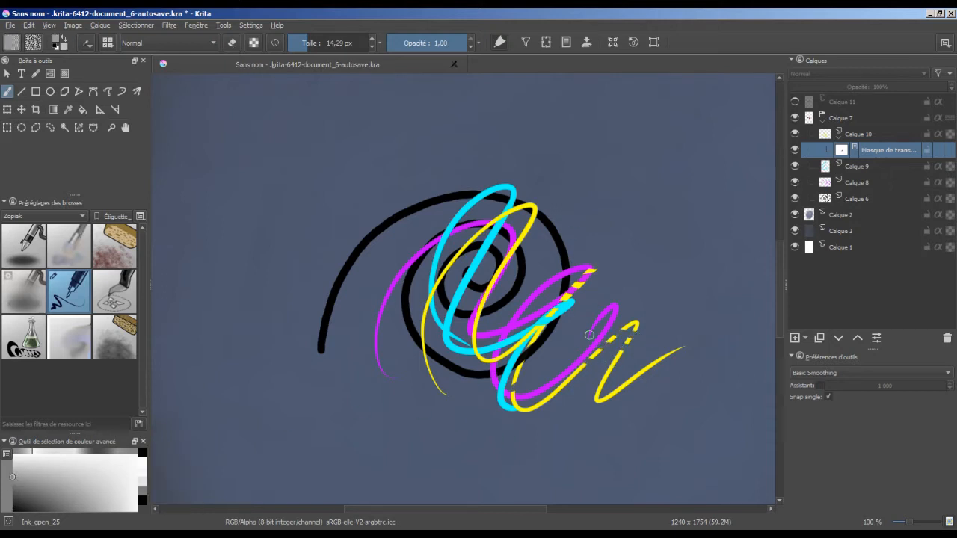
mouse_move(579, 374)
left_mouse_down()
mouse_move(556, 397)
mouse_move(613, 399)
mouse_move(608, 391)
mouse_move(635, 391)
mouse_move(622, 387)
mouse_move(654, 363)
left_mouse_up()
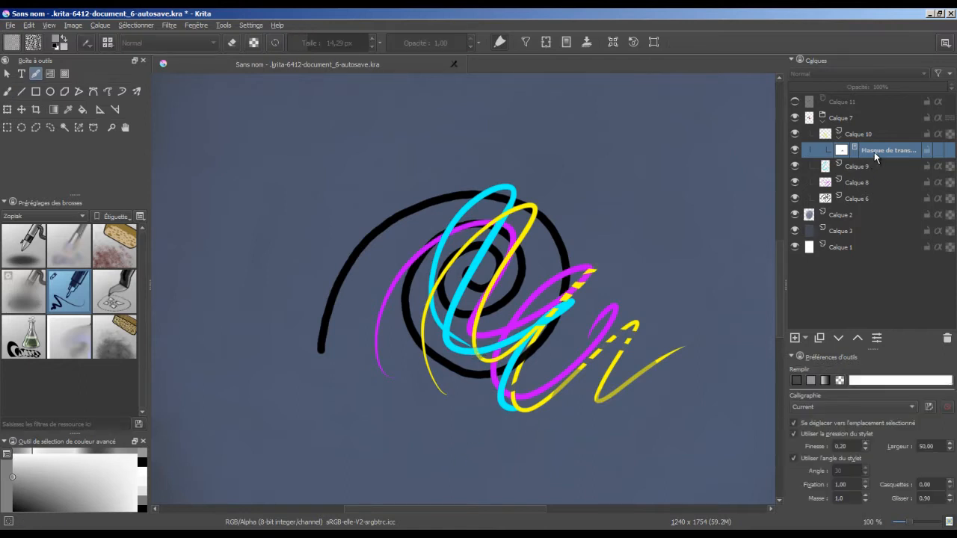
Step: Toggle the transparency mask's visibility several times to compare the yellow scribble with and without masking
left_click(794, 151)
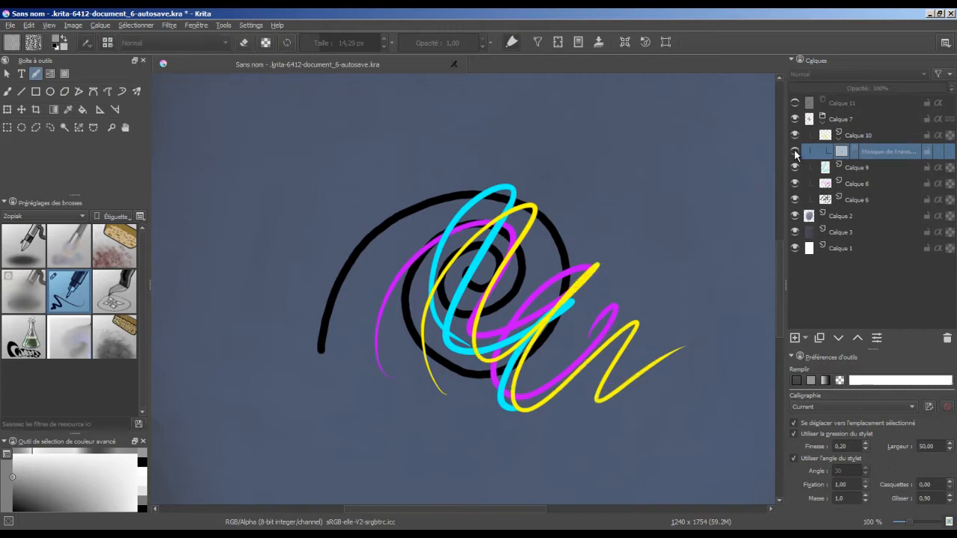
left_click(794, 152)
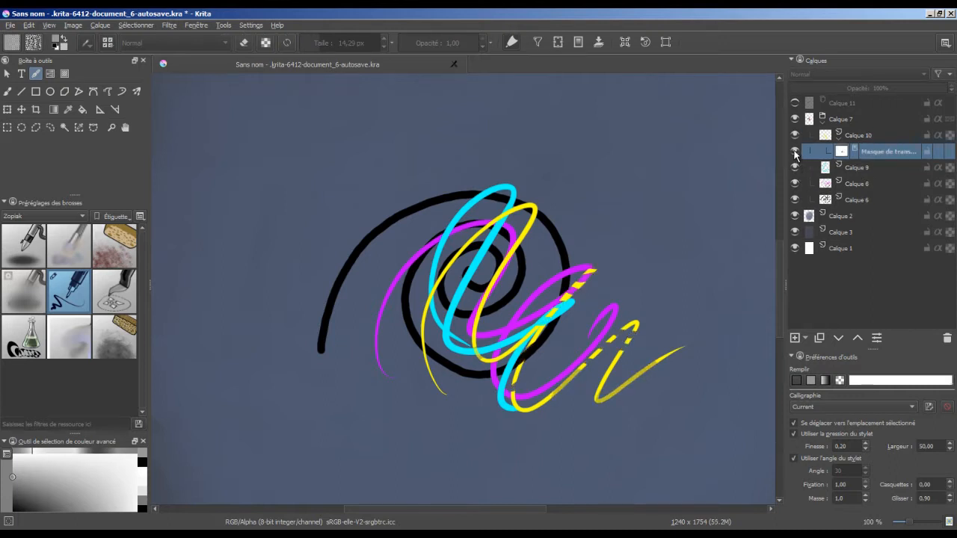
left_click(794, 151)
left_click(795, 152)
left_click(794, 152)
left_click(795, 151)
left_click_drag(618, 323, 613, 336)
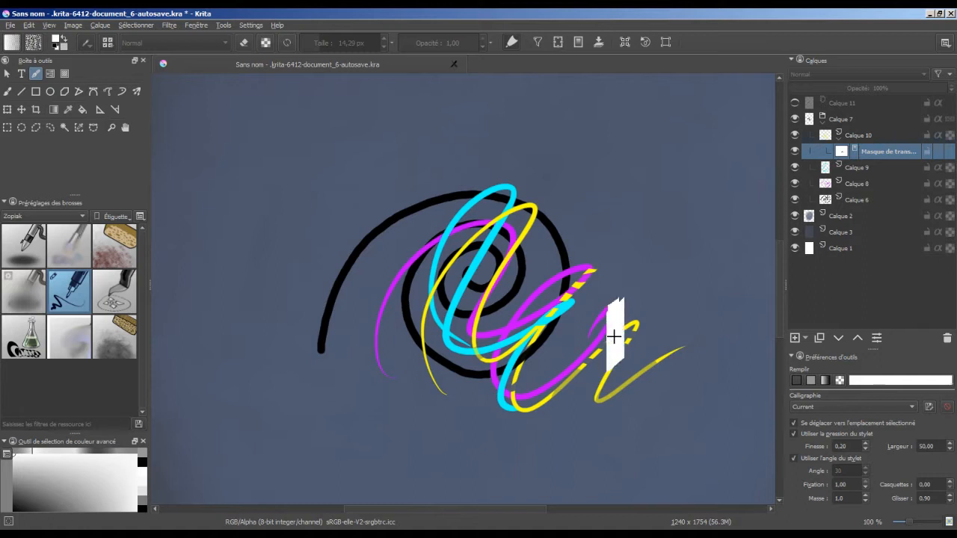
left_click(7, 91)
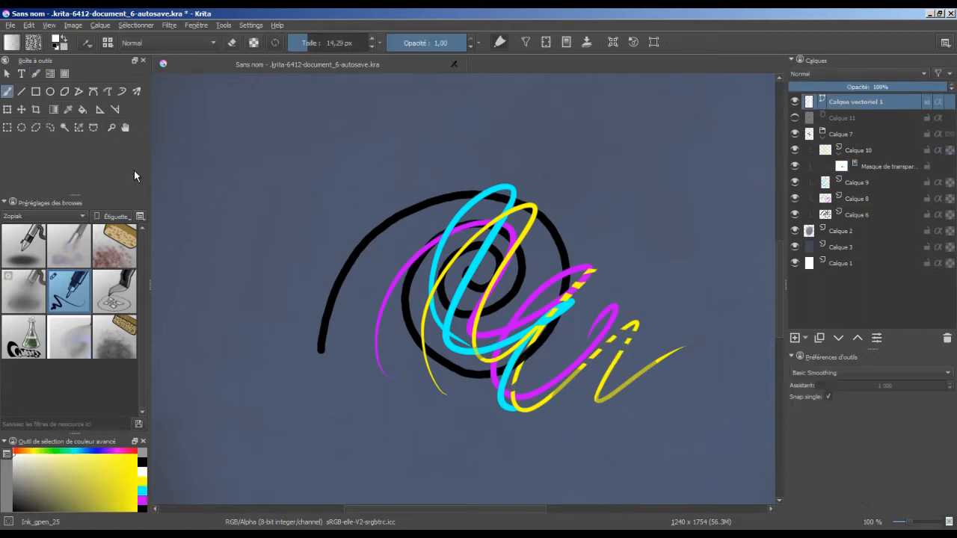
left_click(608, 345)
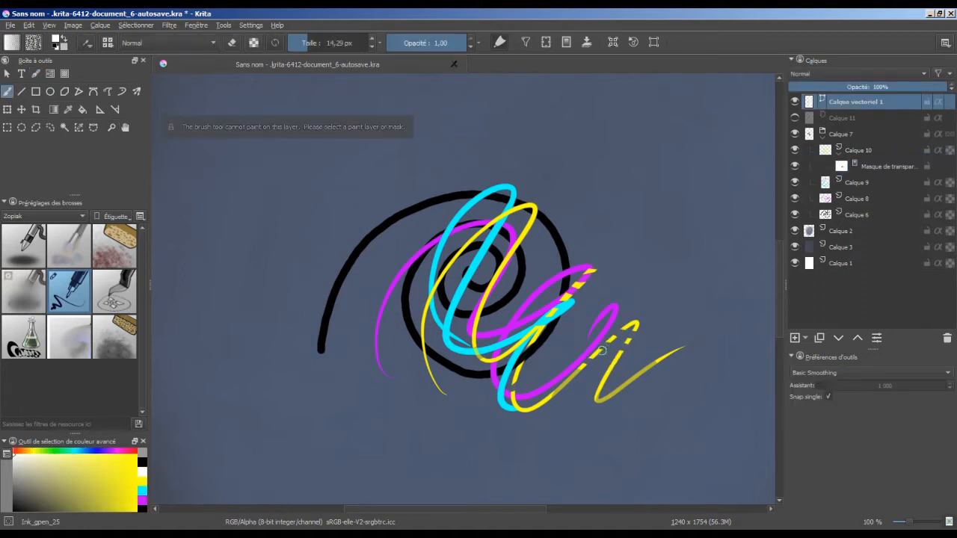
left_click(947, 339)
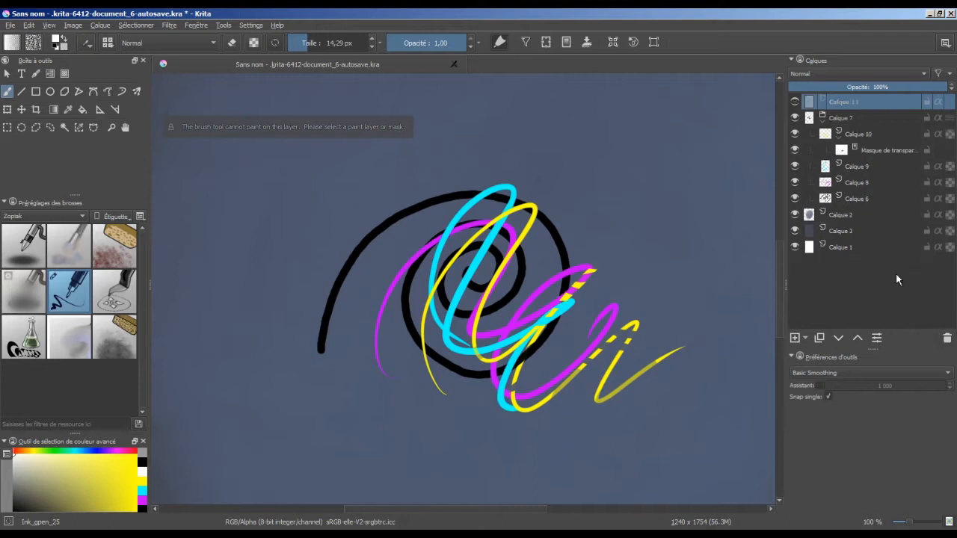
Step: Brush white over the hidden yellow segments beside the magenta loop on Calque 10's transparency mask, and delete the mask
left_click(880, 151)
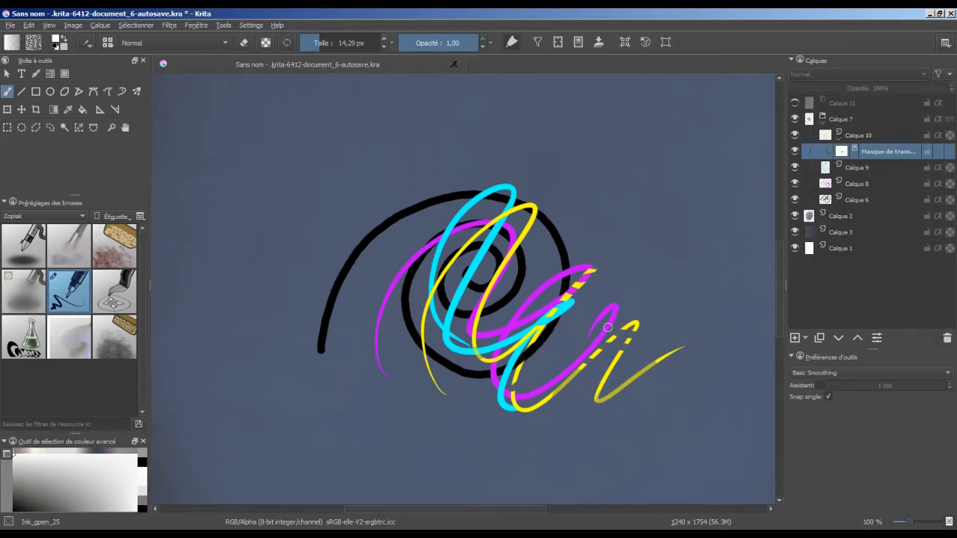
mouse_move(598, 349)
left_mouse_down()
mouse_move(633, 329)
mouse_move(628, 348)
left_mouse_up()
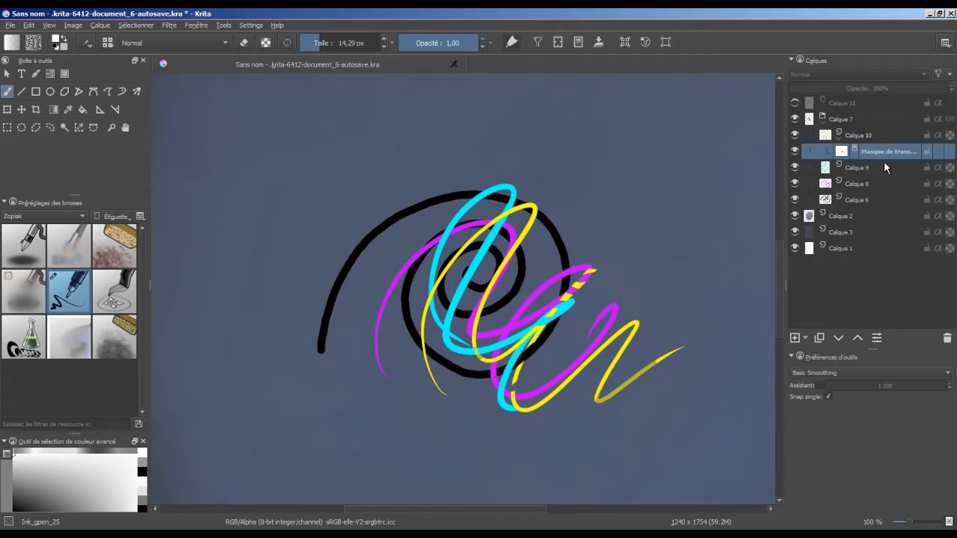
left_click(947, 341)
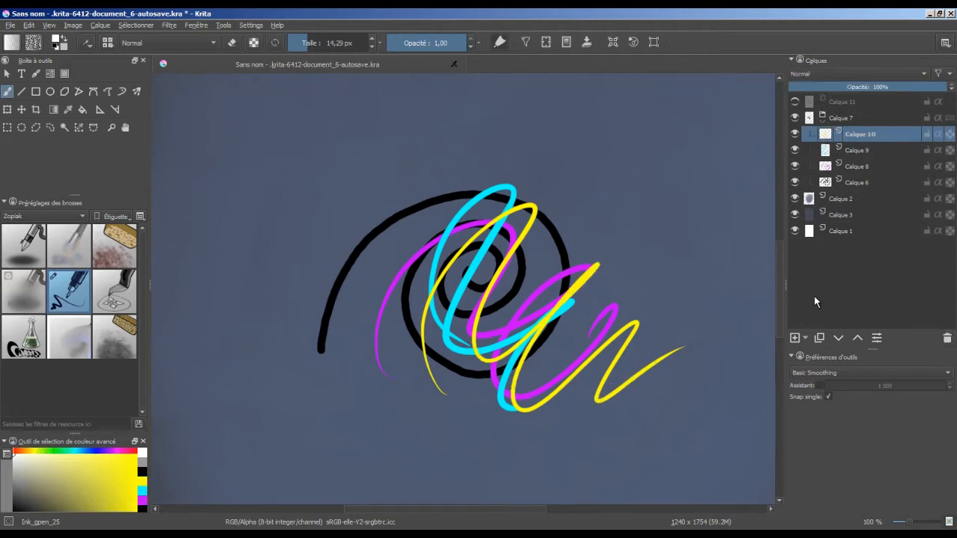
Step: Add a transformation mask to the group layer Calque 7
left_click(807, 338)
left_click(871, 121)
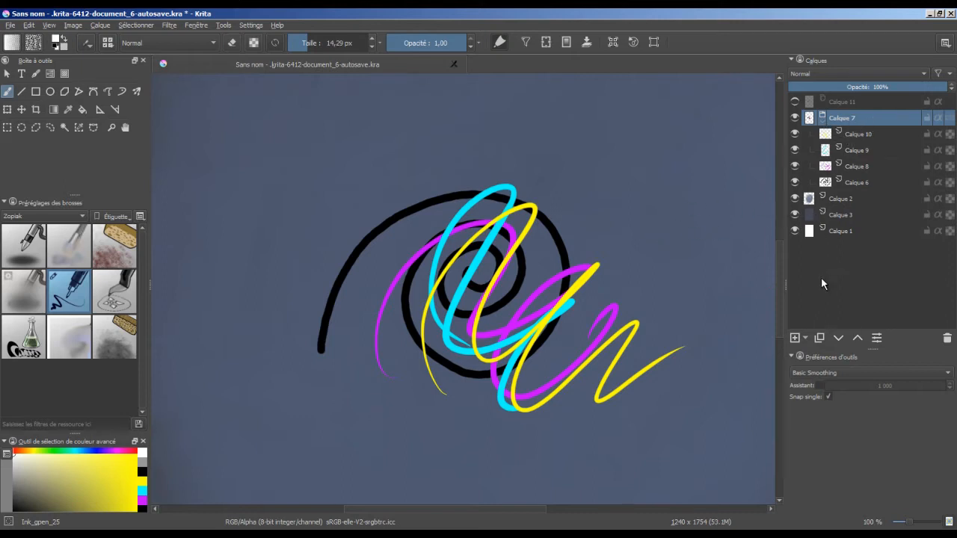
left_click(806, 338)
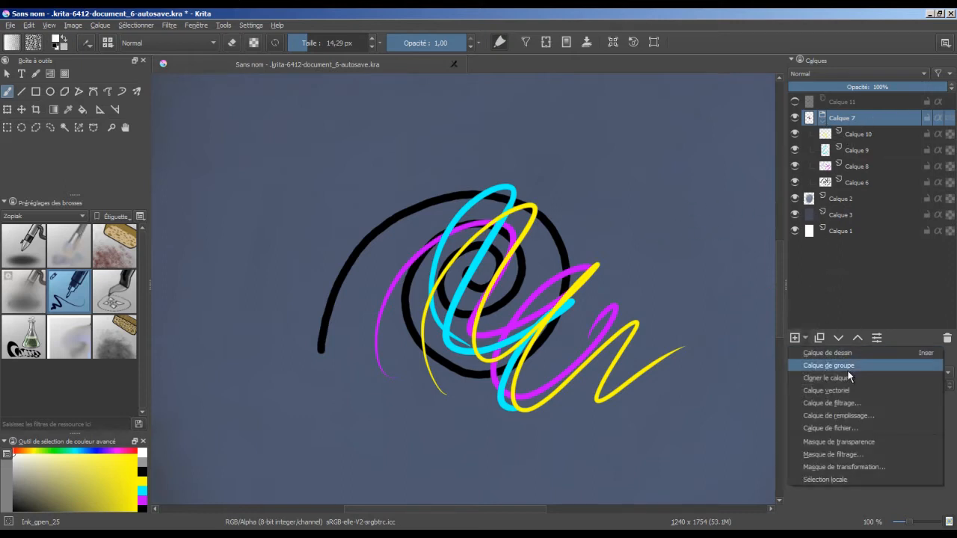
left_click(882, 467)
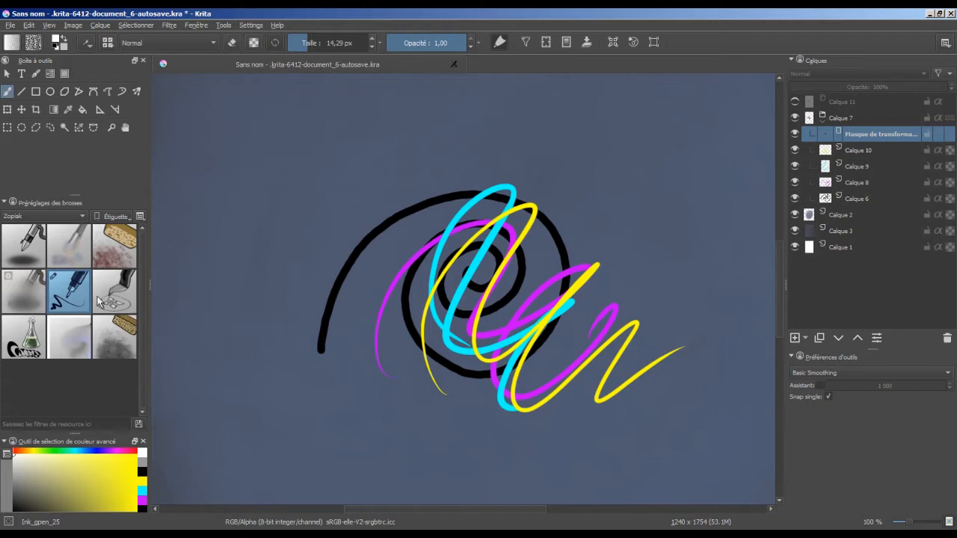
Step: Use the Transform tool in perspective mode on the mask, pulling the upper-right and lower-left corners inward to slant the scribbles
left_click(6, 109)
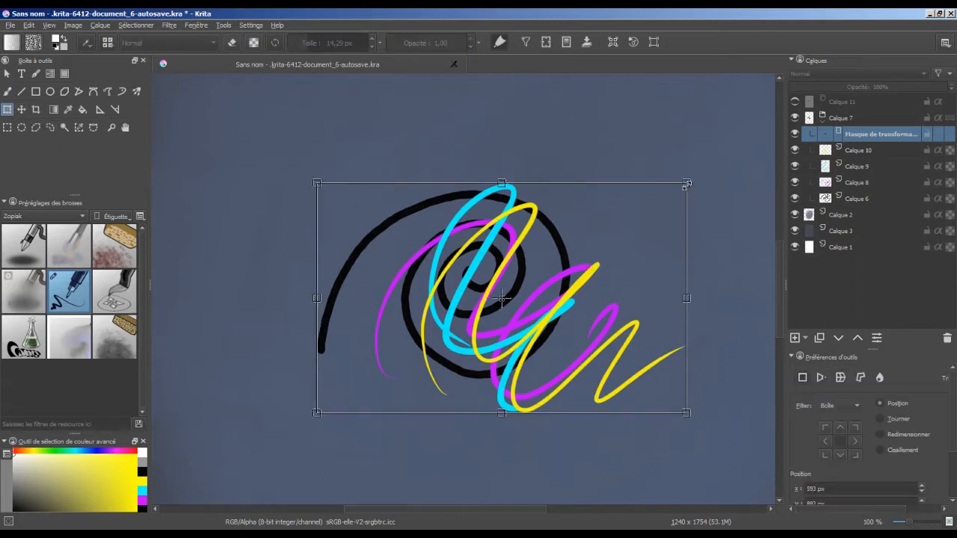
left_click(820, 378)
mouse_move(686, 184)
left_mouse_down()
mouse_move(626, 247)
mouse_move(519, 241)
mouse_move(591, 236)
left_mouse_up()
left_click_drag(324, 391, 425, 395)
left_click_drag(590, 236, 582, 191)
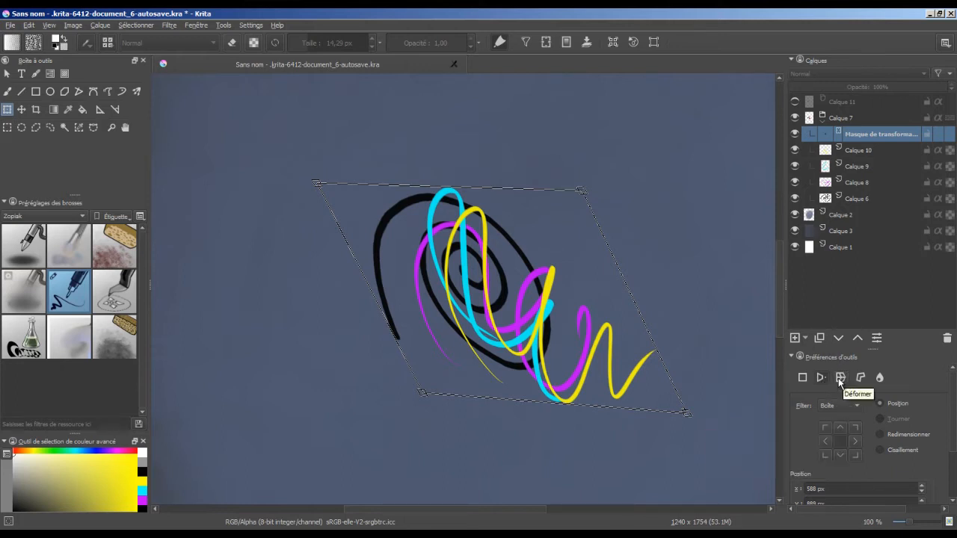
Step: Leave the transform and toggle the transformation mask's visibility repeatedly to compare the original scribbles with the slanted version
key("b")
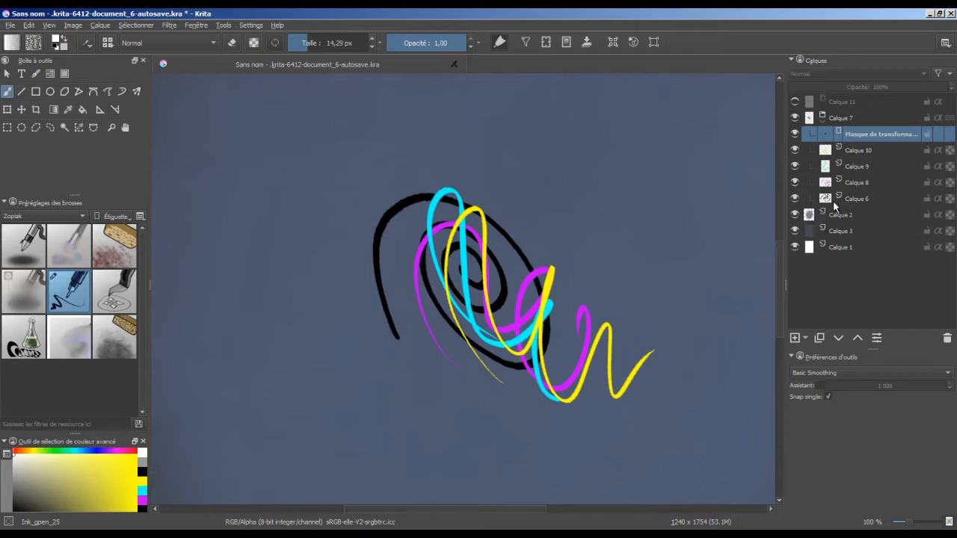
left_click(795, 134)
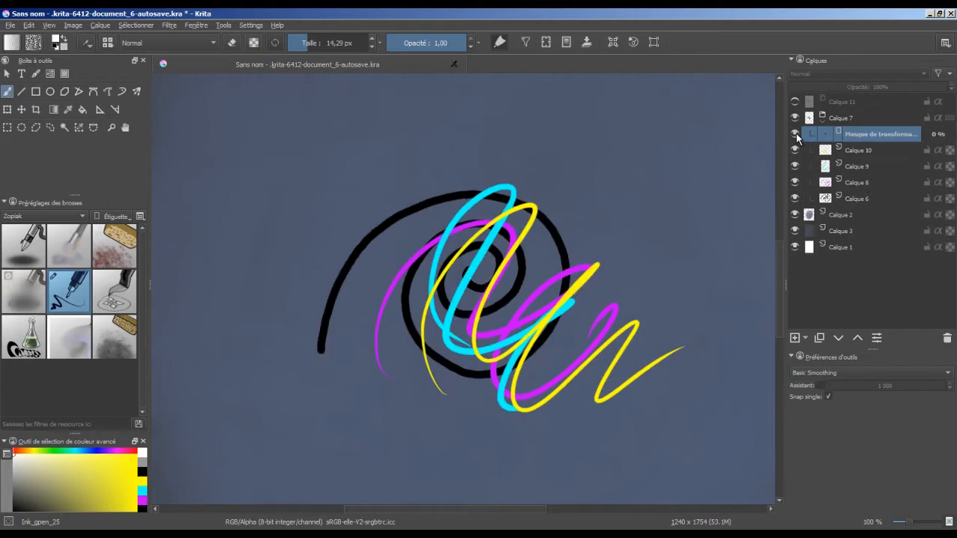
left_click(795, 134)
left_click(795, 137)
left_click(795, 135)
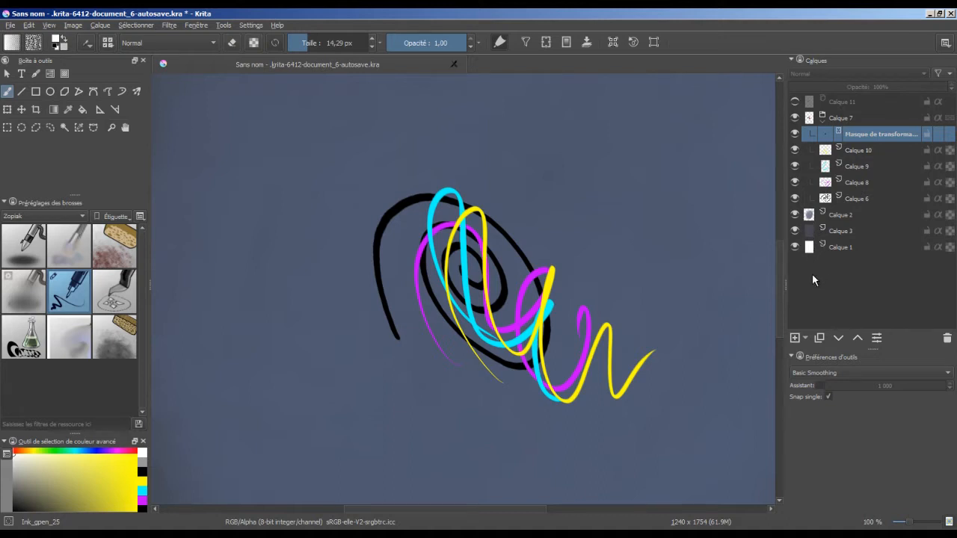
left_click(794, 135)
left_click(794, 135)
left_click(794, 136)
left_click(794, 137)
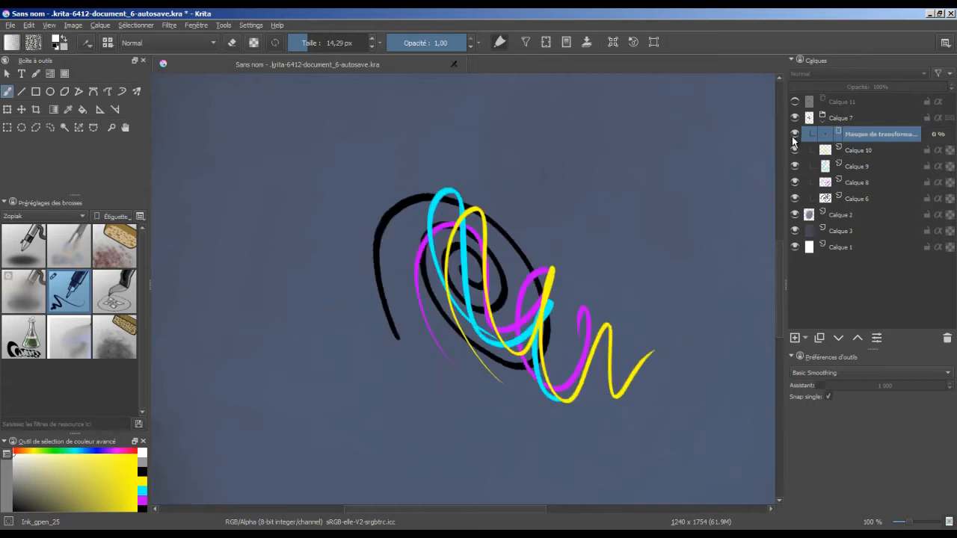
left_click(796, 136)
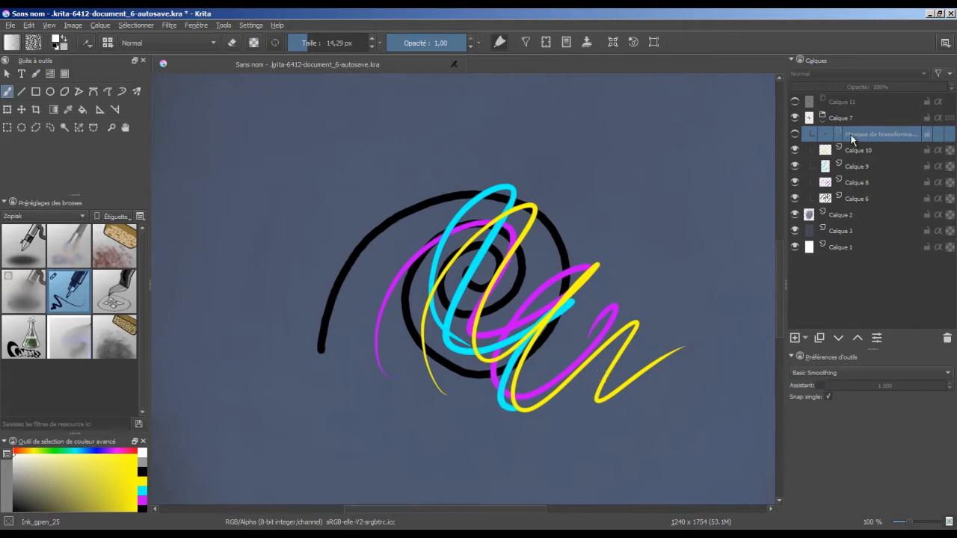
left_click(795, 134)
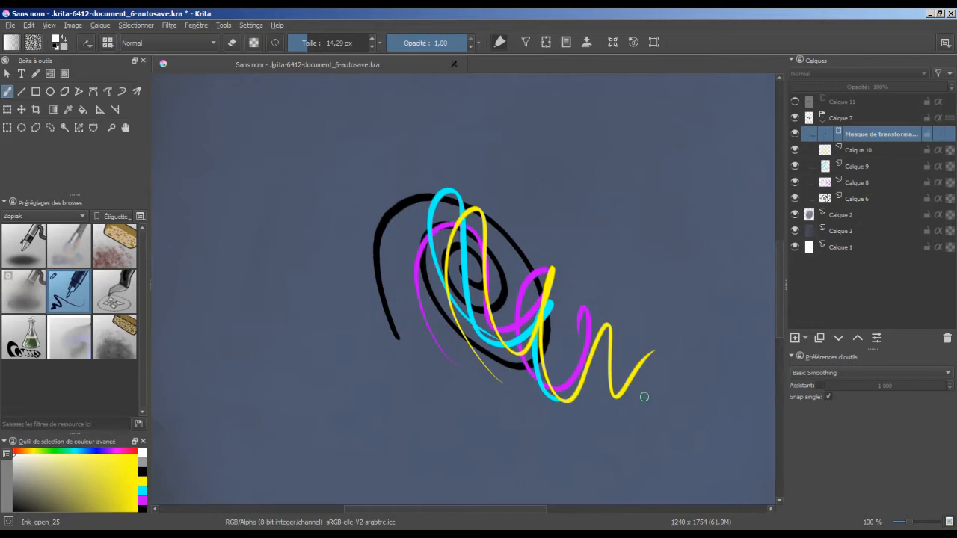
left_click(794, 134)
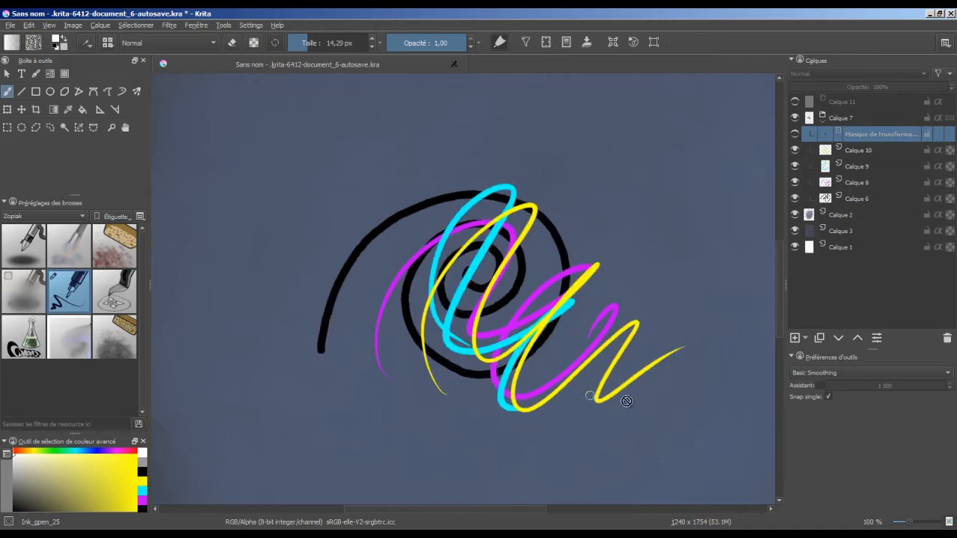
left_click(795, 134)
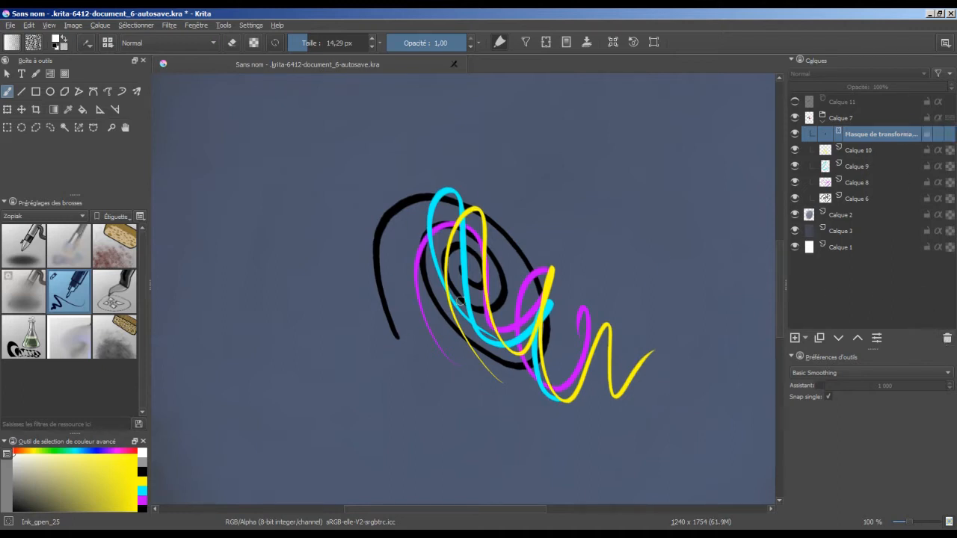
Step: Reopen the mask's transform in perspective mode and try pulling the upper-right and lower-left corners inward again
key("ctrl+t")
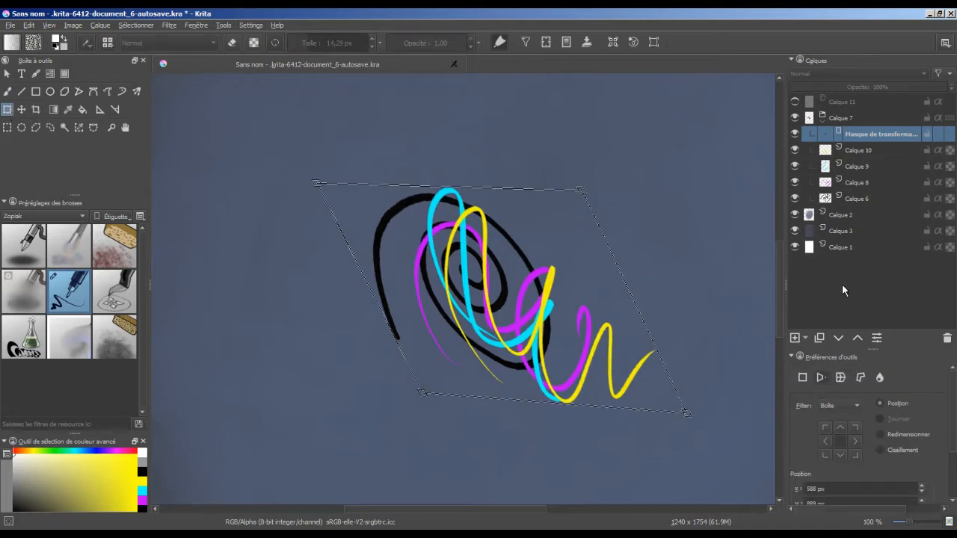
left_click(821, 376)
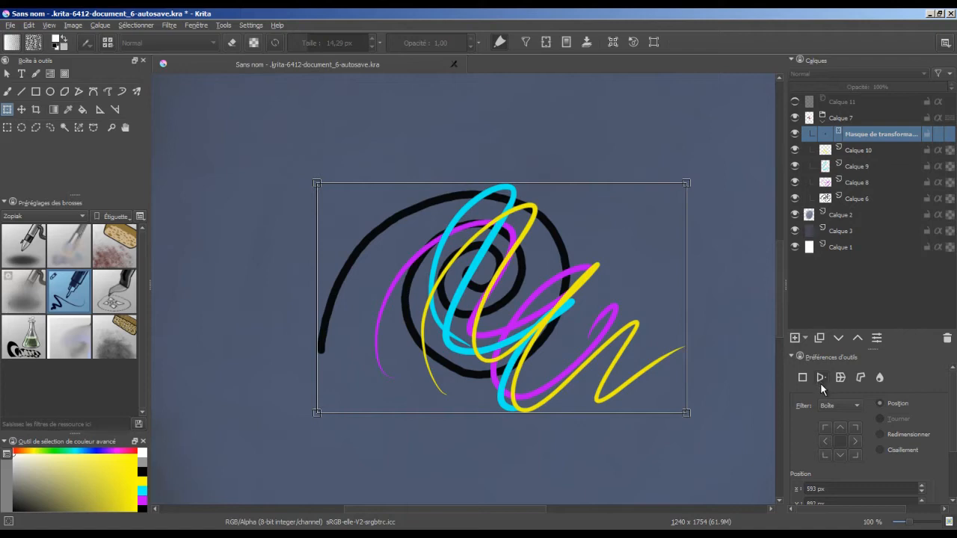
mouse_move(686, 184)
left_mouse_down()
mouse_move(617, 226)
mouse_move(643, 216)
left_mouse_up()
left_click_drag(320, 415, 387, 366)
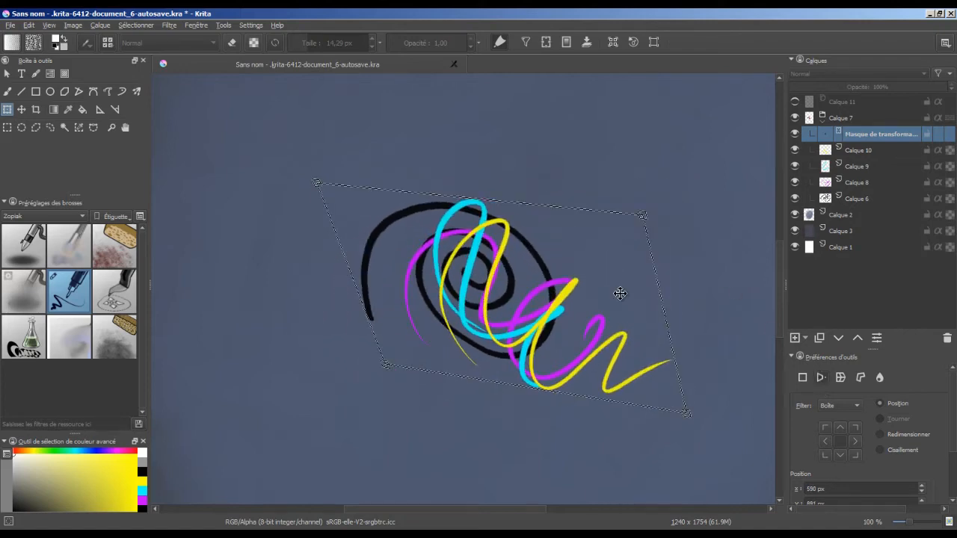
Step: Try the free transform mode on the mask, scaling the scribbles down slightly and moving them
left_click(802, 380)
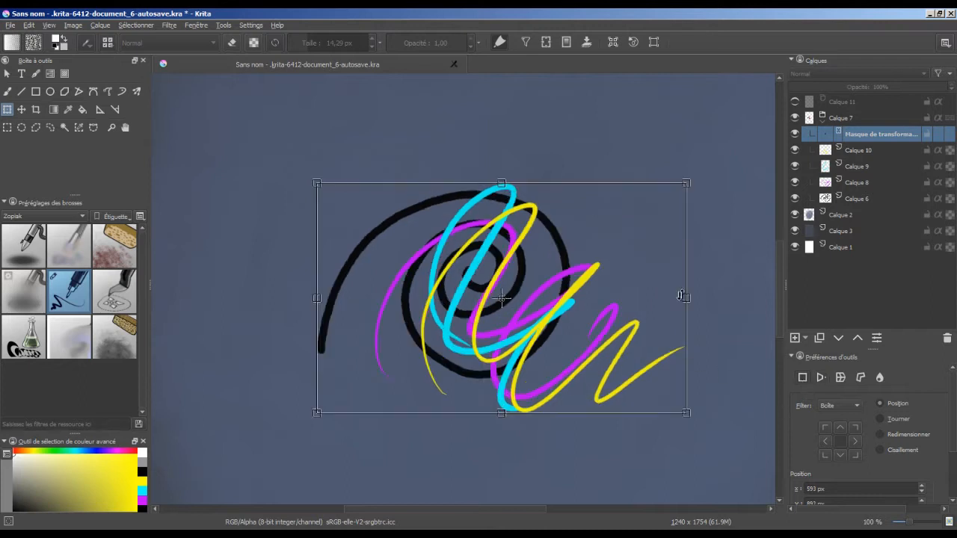
left_click_drag(680, 186, 681, 215)
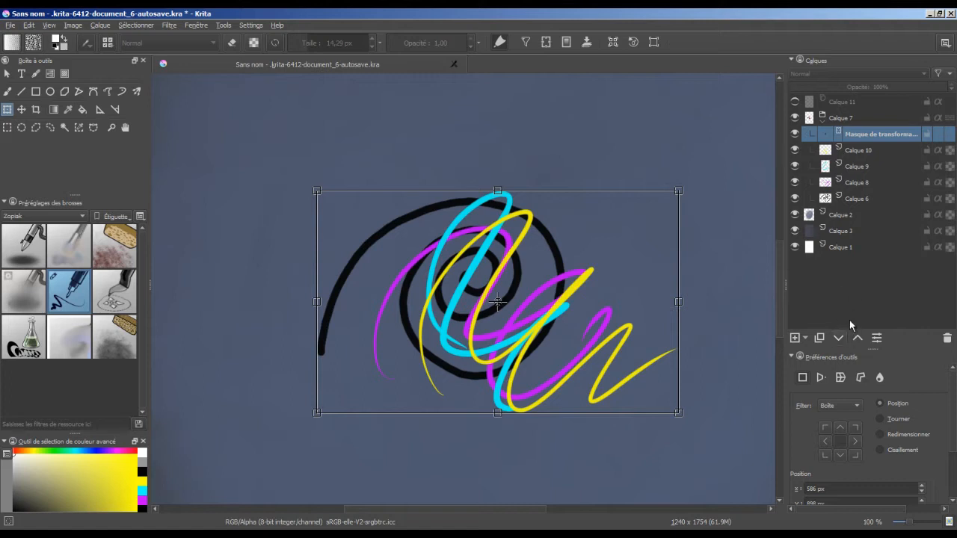
mouse_move(609, 354)
left_mouse_down()
mouse_move(580, 329)
mouse_move(623, 360)
left_mouse_up()
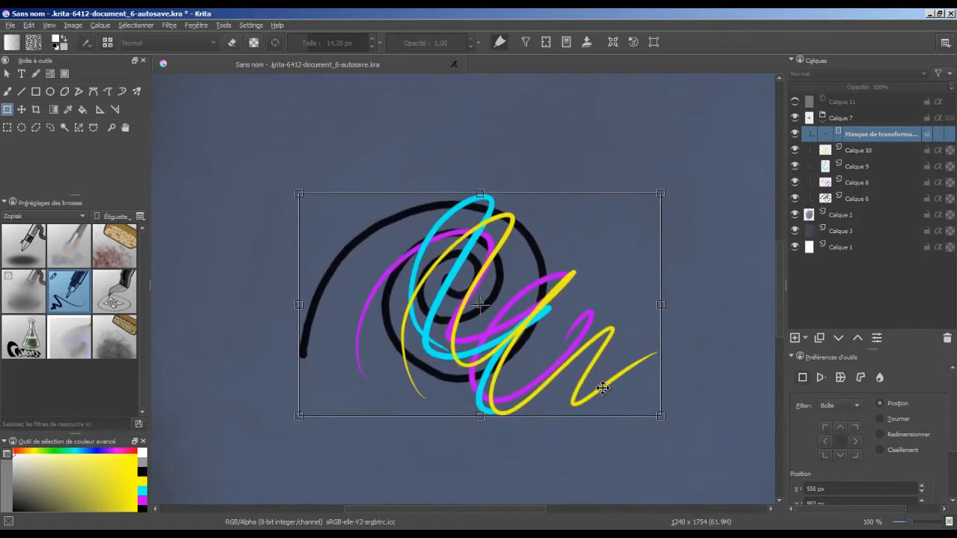
Step: Try the warp mode on the mask, displacing the upper-middle, centre and lower-left anchor points of the grid
left_click(841, 378)
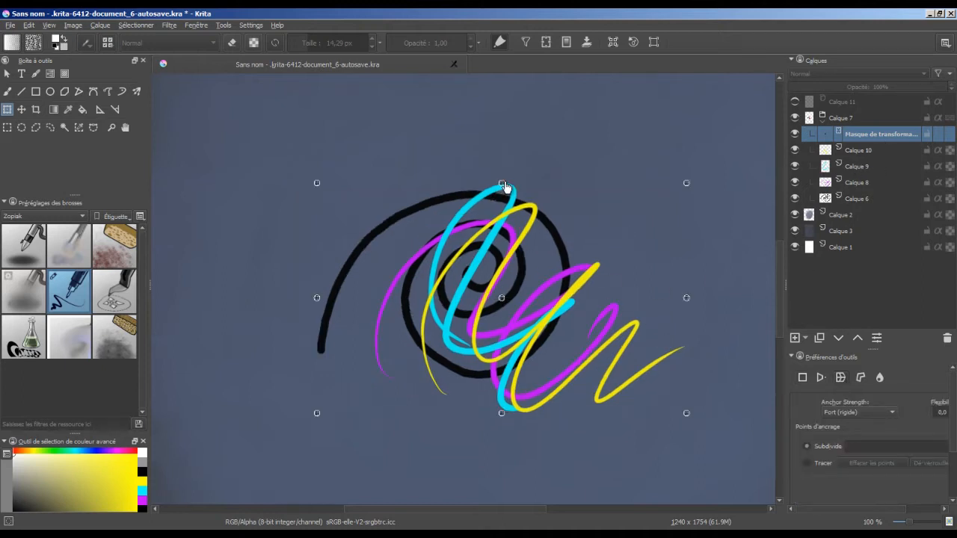
left_click_drag(503, 185, 568, 120)
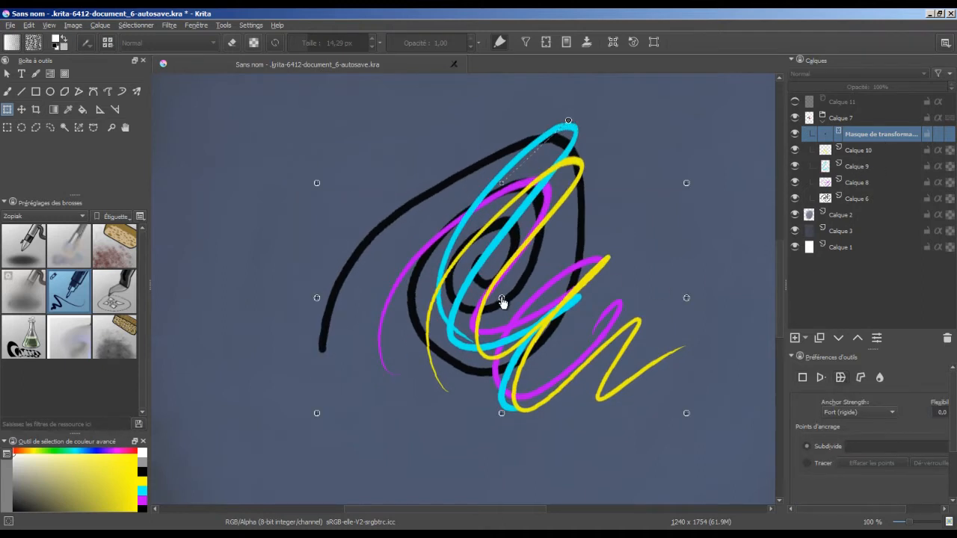
left_click_drag(501, 298, 459, 353)
left_click_drag(317, 415, 375, 377)
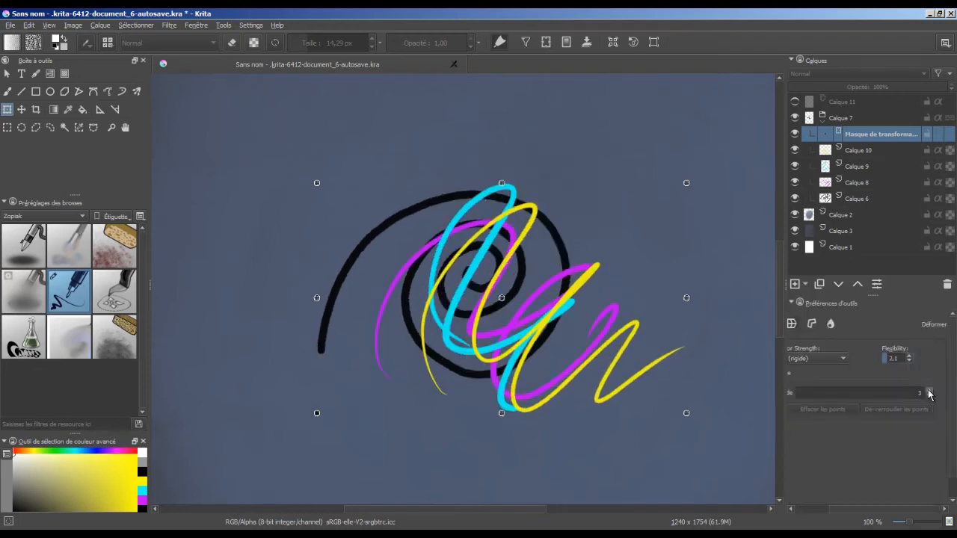
Step: Try a warp grid with 7 subdivisions, displacing several anchor points around the spiral's lower-right part and shifting the whole grid
left_click(929, 389)
left_click(929, 390)
left_click(928, 390)
left_click(928, 389)
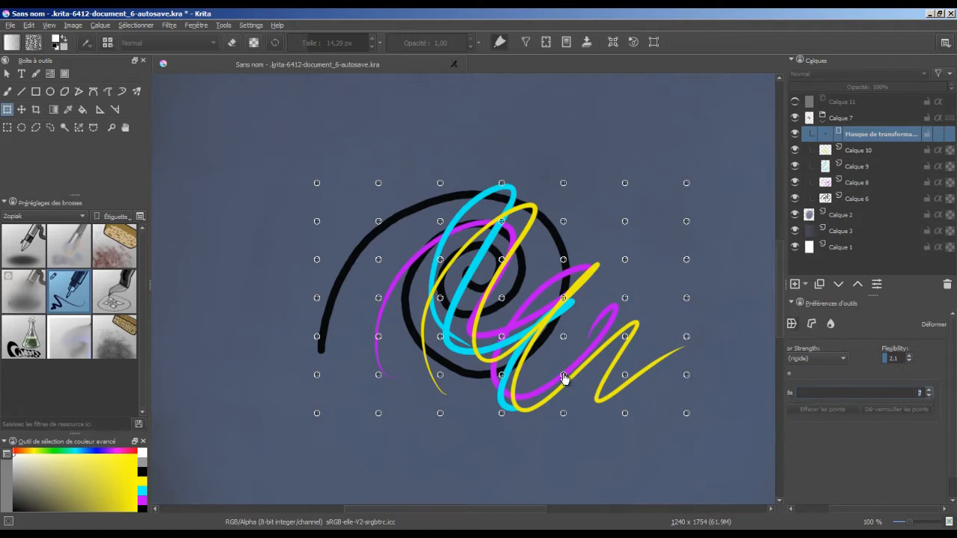
mouse_move(563, 375)
left_mouse_down()
mouse_move(581, 338)
mouse_move(606, 393)
mouse_move(570, 361)
mouse_move(581, 310)
mouse_move(542, 355)
left_mouse_up()
mouse_move(564, 298)
left_mouse_down()
mouse_move(589, 284)
mouse_move(543, 283)
left_mouse_up()
left_click_drag(575, 220, 593, 211)
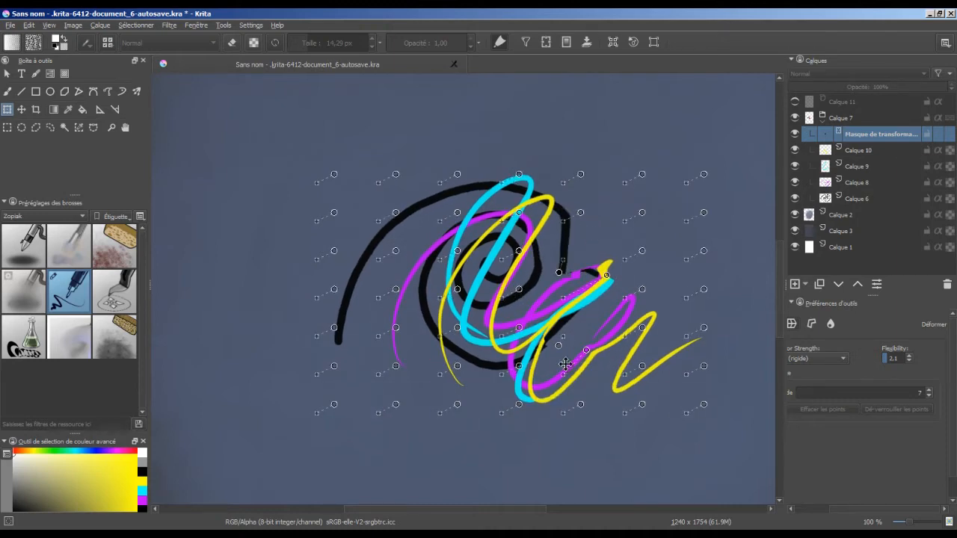
mouse_move(597, 258)
left_mouse_down()
mouse_move(537, 253)
mouse_move(594, 238)
mouse_move(551, 259)
left_mouse_up()
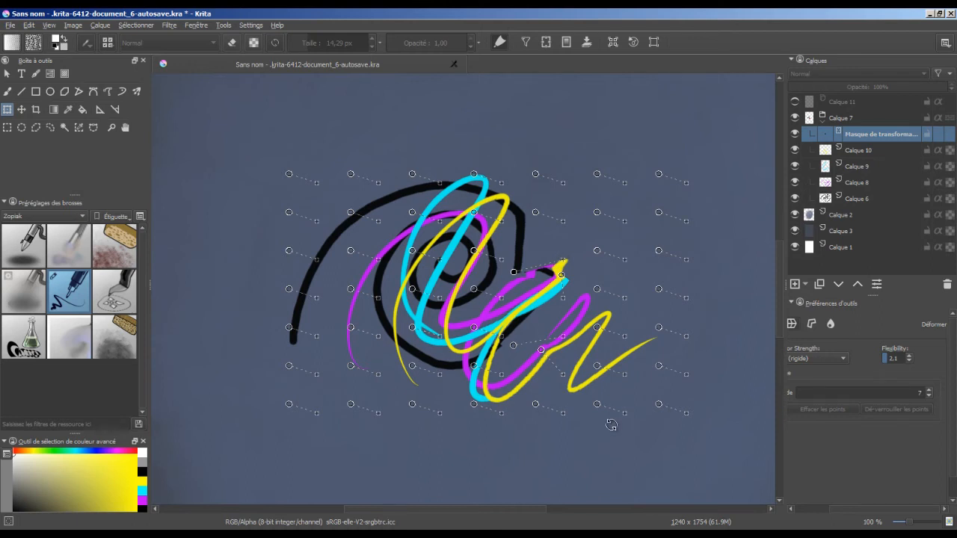
Step: Switch the transform to cage mode and place a three-point cage over the spiral
left_click_drag(838, 512, 797, 510)
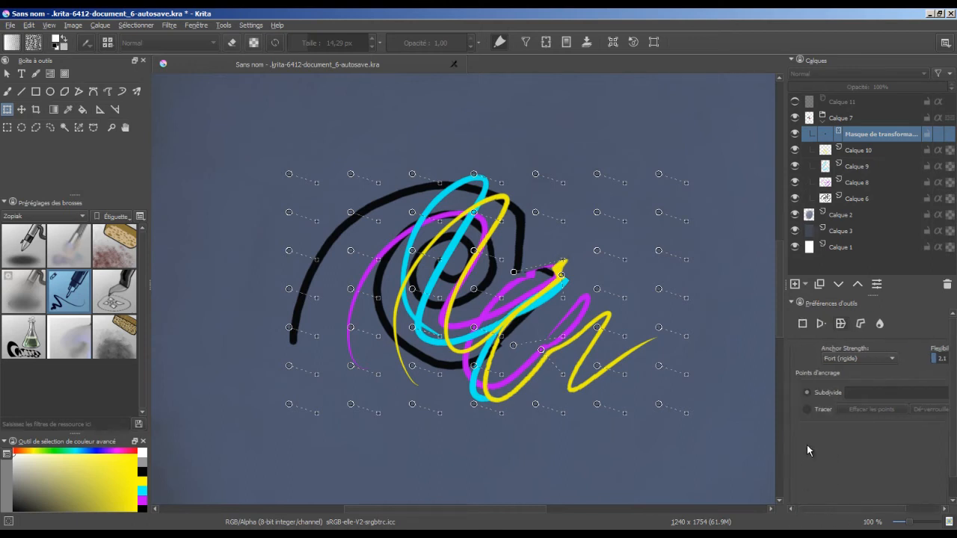
left_click(860, 324)
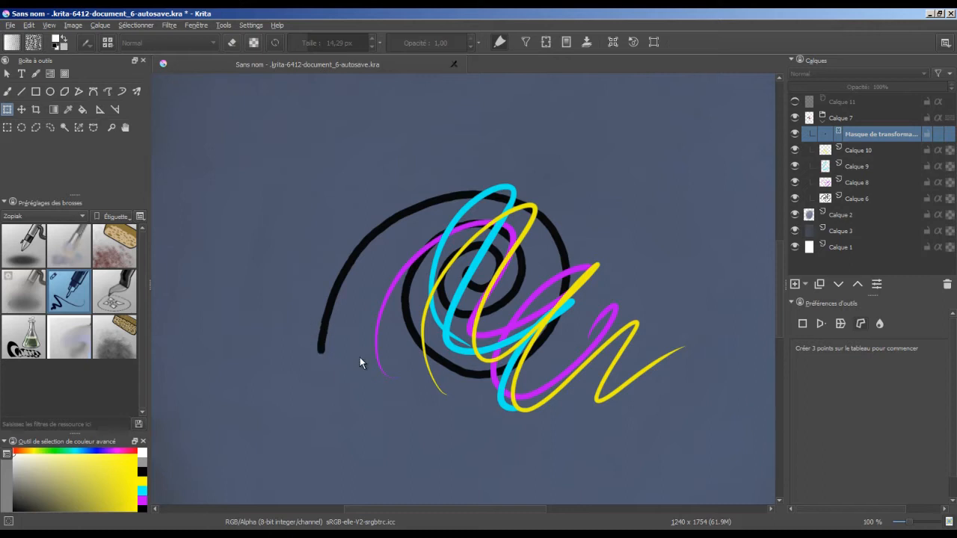
left_click(457, 218)
left_click(417, 320)
left_click(550, 308)
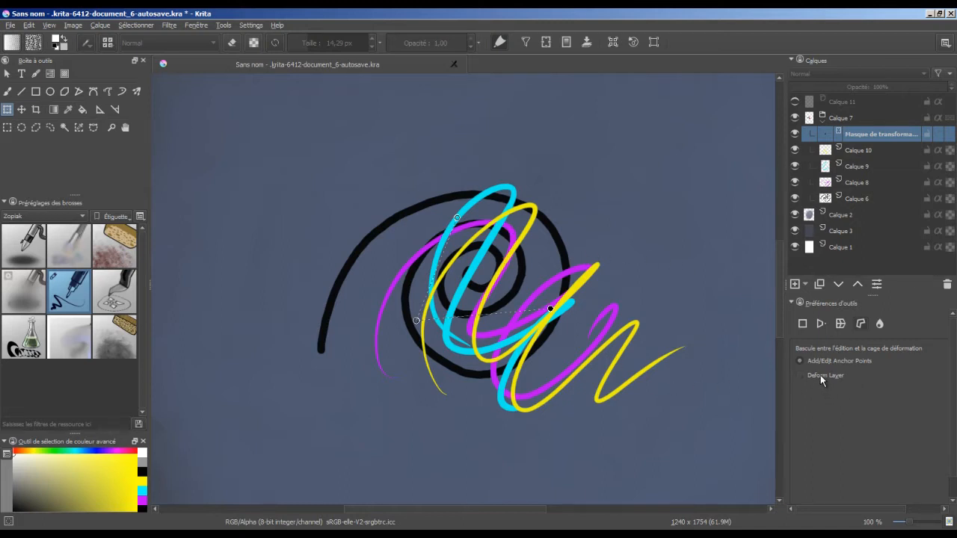
Step: Deform the scribbles inside the triangular cage by moving its three points
mouse_move(550, 313)
left_mouse_down()
mouse_move(562, 269)
mouse_move(562, 169)
mouse_move(626, 220)
mouse_move(597, 355)
mouse_move(517, 321)
mouse_move(564, 271)
mouse_move(635, 120)
mouse_move(596, 288)
mouse_move(512, 325)
mouse_move(495, 321)
left_mouse_up()
mouse_move(416, 321)
left_mouse_down()
mouse_move(388, 410)
mouse_move(395, 366)
left_mouse_up()
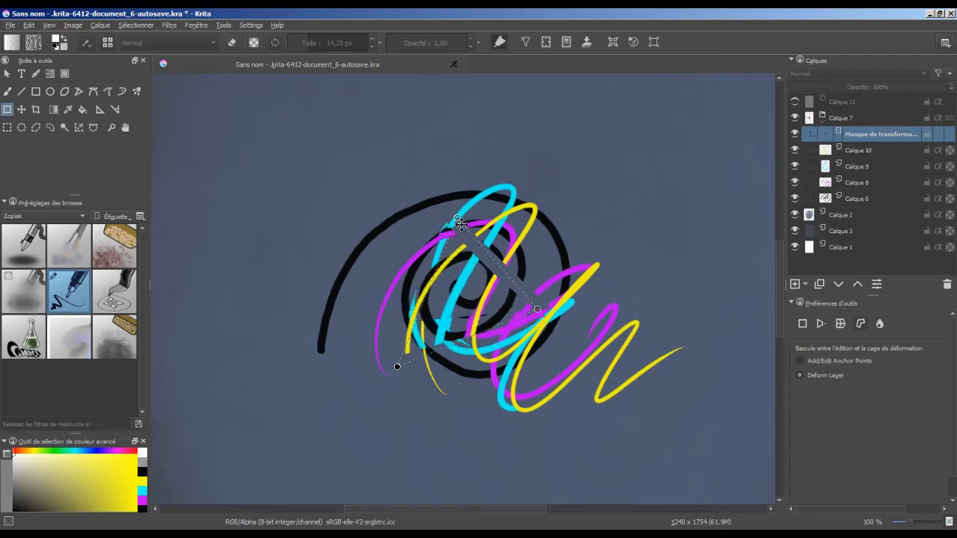
mouse_move(457, 218)
left_mouse_down()
mouse_move(434, 182)
mouse_move(527, 244)
mouse_move(454, 226)
mouse_move(440, 235)
left_mouse_up()
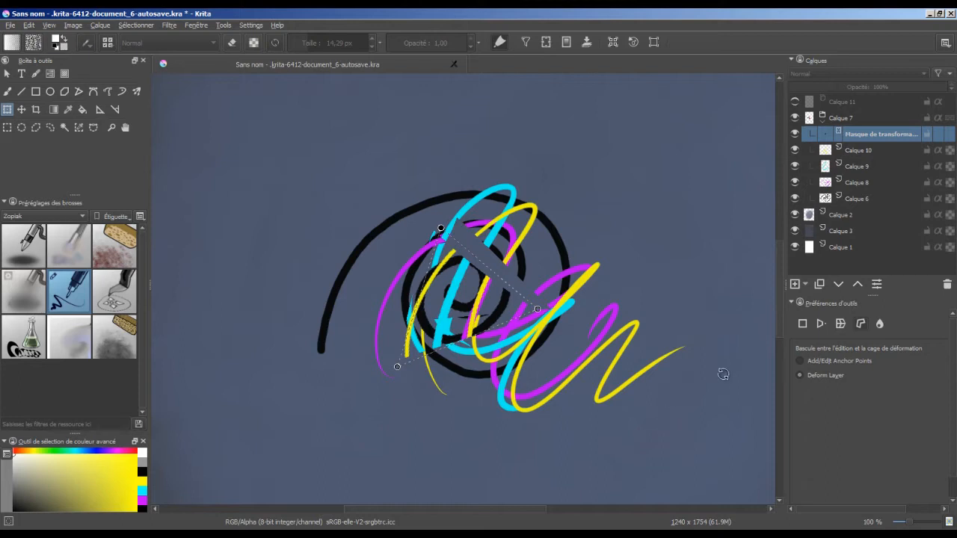
Step: Reset the cage and outline all the scribbles with a closed many-point cage
left_click(841, 325)
left_click(859, 325)
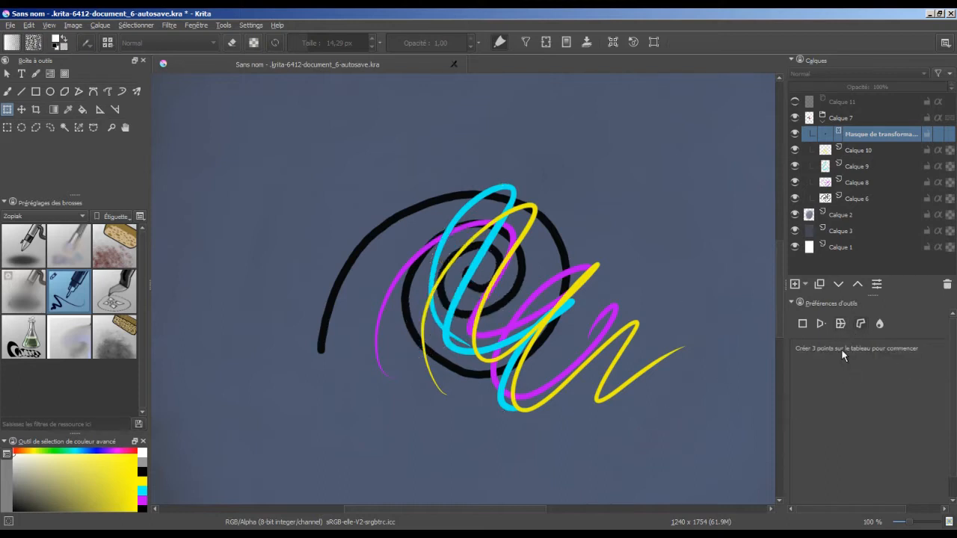
left_click(385, 392)
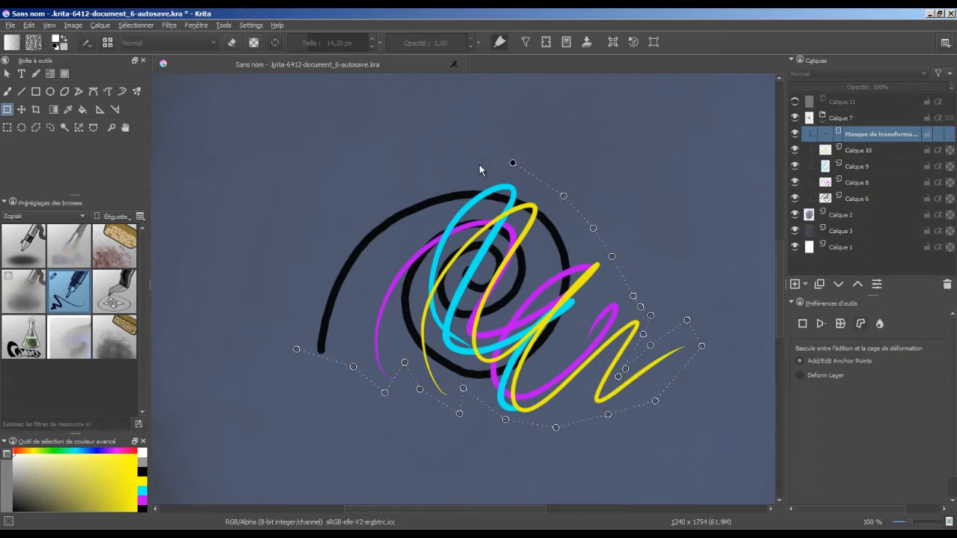
left_click(302, 332)
left_click(296, 348)
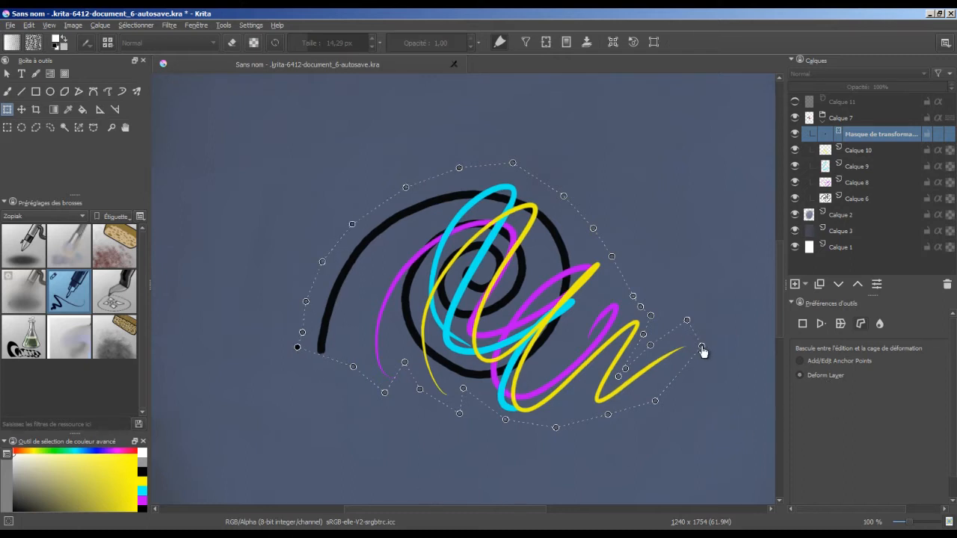
Step: Try stretching the yellow scribble's tail outward with the cage's outer points, move one lower cage point down, and cancel the deformation
mouse_move(701, 346)
left_mouse_down()
mouse_move(713, 359)
mouse_move(737, 250)
mouse_move(758, 357)
mouse_move(675, 399)
mouse_move(688, 399)
left_mouse_up()
mouse_move(724, 372)
left_mouse_down()
mouse_move(738, 220)
mouse_move(720, 393)
mouse_move(719, 377)
left_mouse_up()
left_click_drag(687, 321, 753, 259)
left_click_drag(720, 376, 767, 294)
left_click_drag(752, 260, 748, 200)
left_click_drag(768, 293, 782, 323)
mouse_move(382, 367)
left_mouse_down()
mouse_move(418, 262)
mouse_move(391, 388)
mouse_move(455, 213)
mouse_move(406, 342)
mouse_move(389, 451)
mouse_move(394, 420)
left_mouse_up()
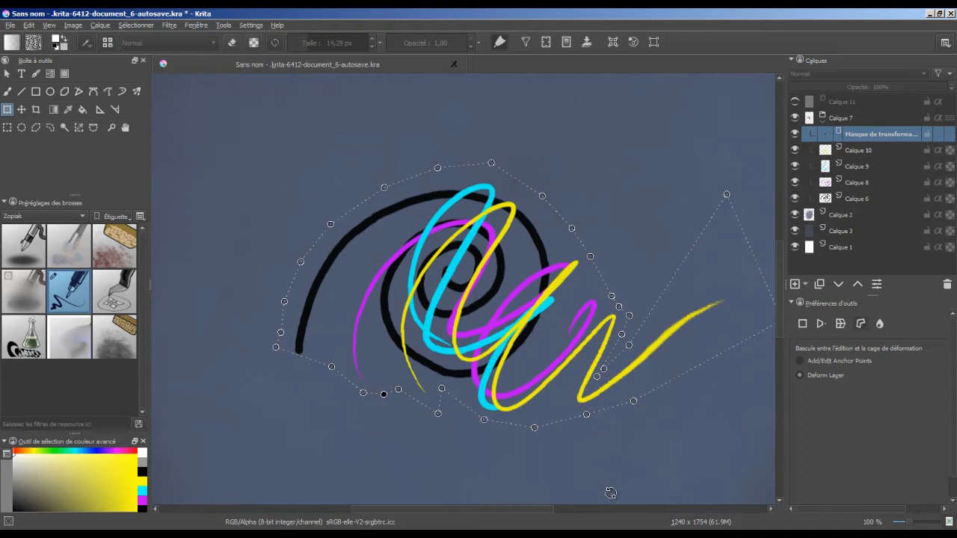
key("Escape")
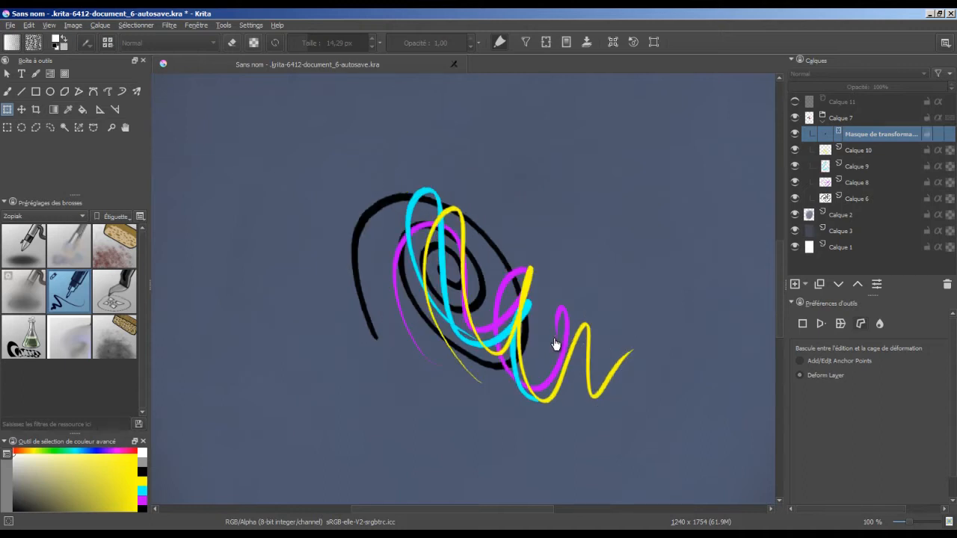
Step: Use the mask's liquify mode to push parts of the scribbles at the yellow zigzag and the spiral's left side
left_click(559, 343)
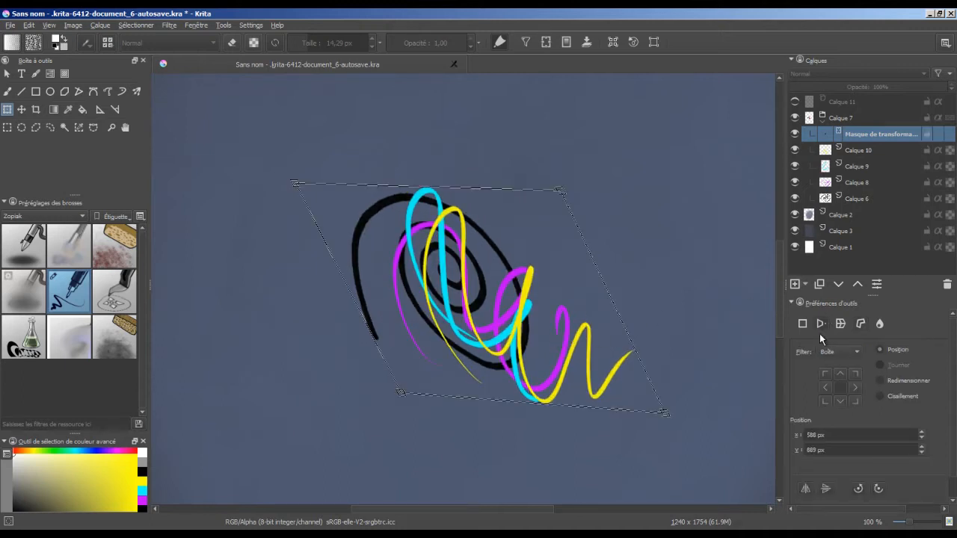
left_click(878, 329)
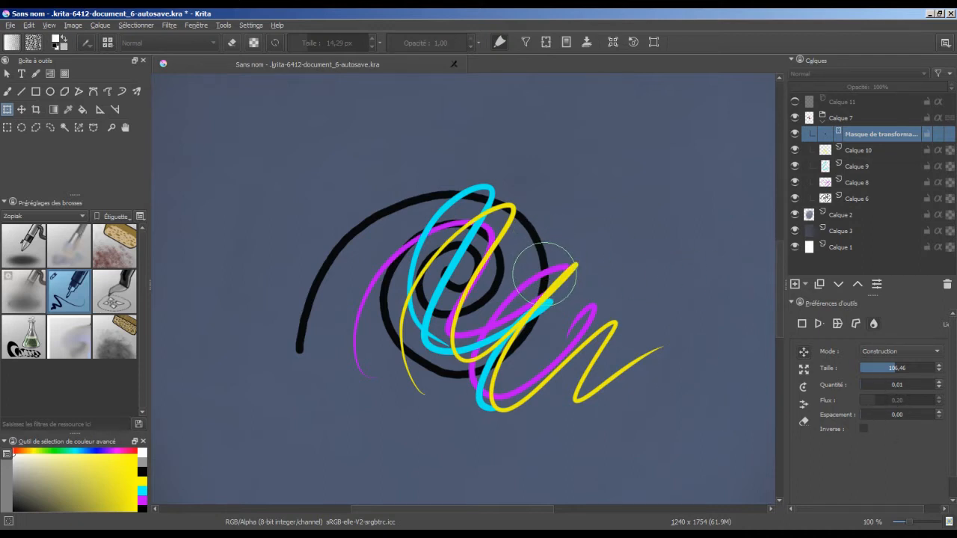
mouse_move(548, 257)
left_mouse_down()
mouse_move(557, 323)
mouse_move(513, 248)
mouse_move(419, 283)
mouse_move(579, 272)
mouse_move(493, 283)
mouse_move(573, 263)
mouse_move(526, 266)
mouse_move(580, 310)
left_mouse_up()
key("ctrl+z")
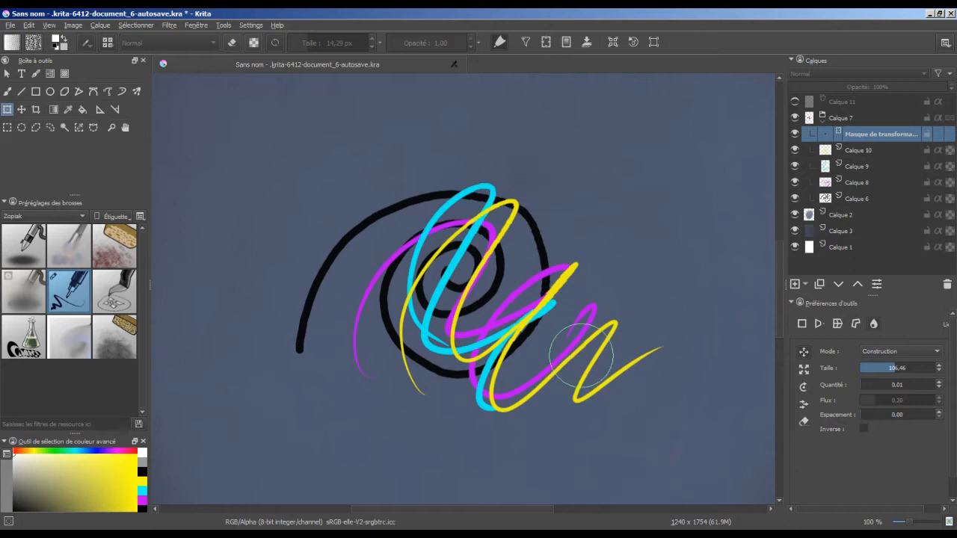
mouse_move(586, 358)
left_mouse_down()
mouse_move(576, 349)
mouse_move(585, 357)
left_mouse_up()
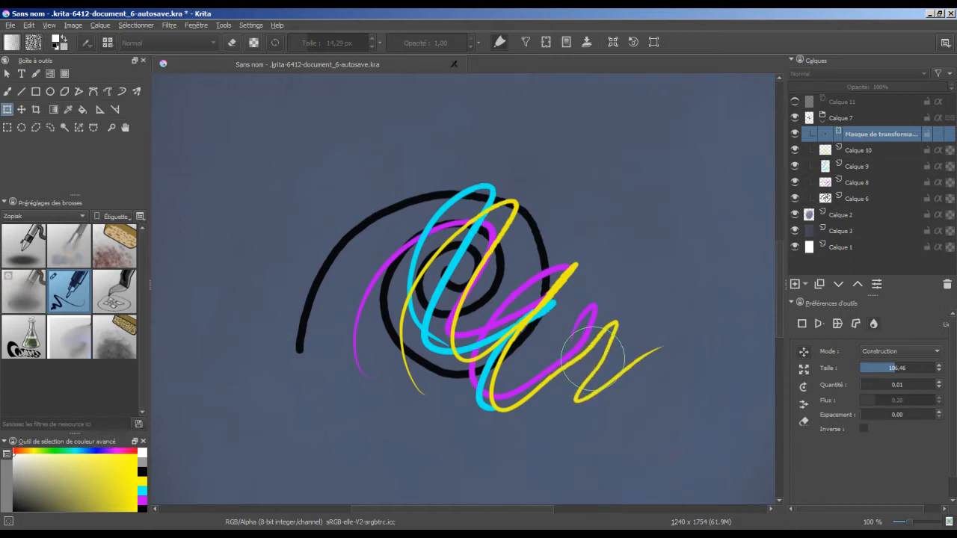
mouse_move(417, 304)
left_mouse_down()
mouse_move(430, 315)
mouse_move(408, 297)
mouse_move(416, 290)
left_mouse_up()
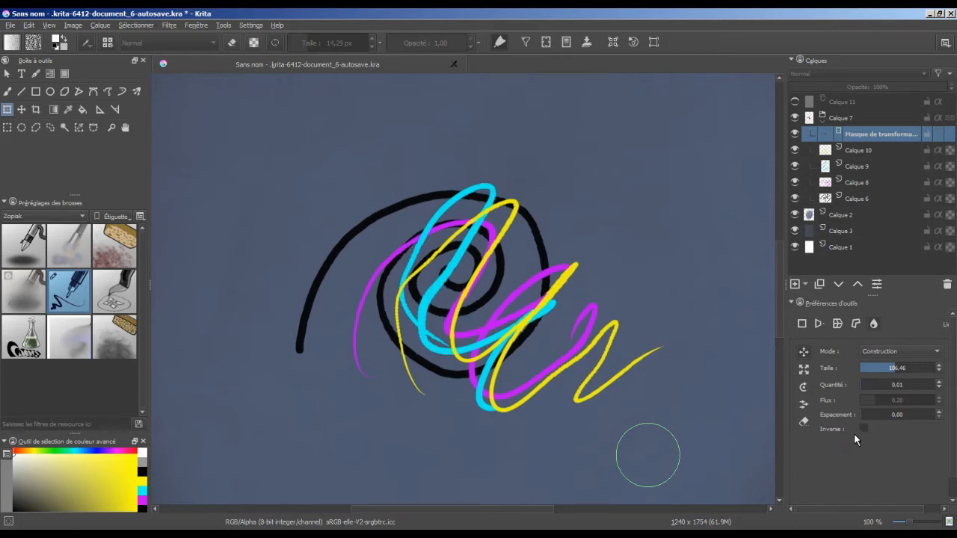
Step: Use liquify scaling with a brush size of 210.37 to enlarge the spiral's centre, and try the inverted direction on the same area
left_click(803, 371)
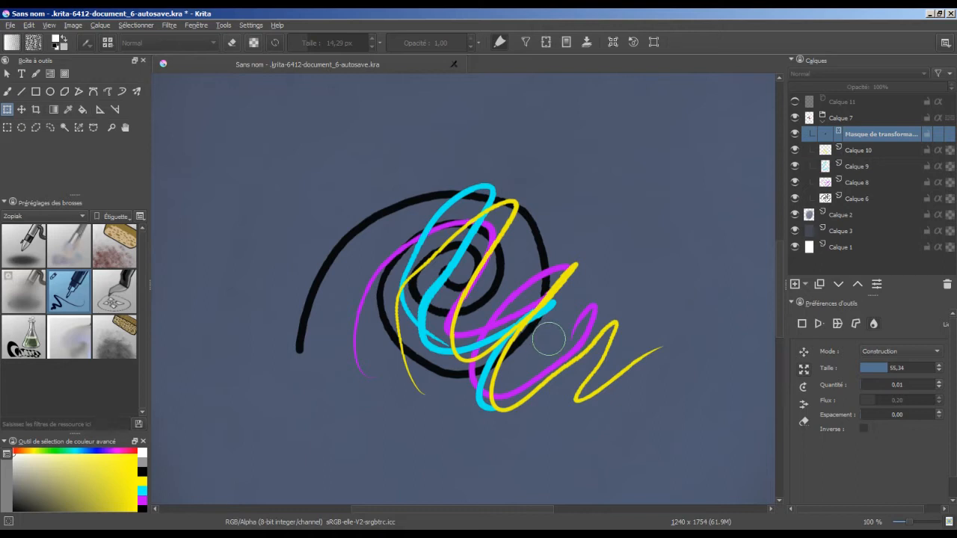
left_click_drag(550, 339, 643, 338)
left_click_drag(477, 278, 504, 291)
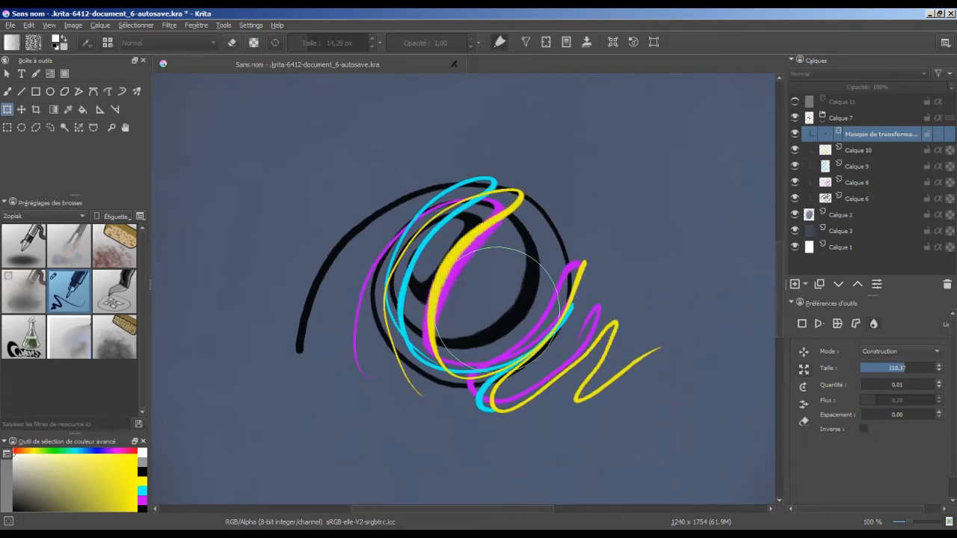
key("ctrl")
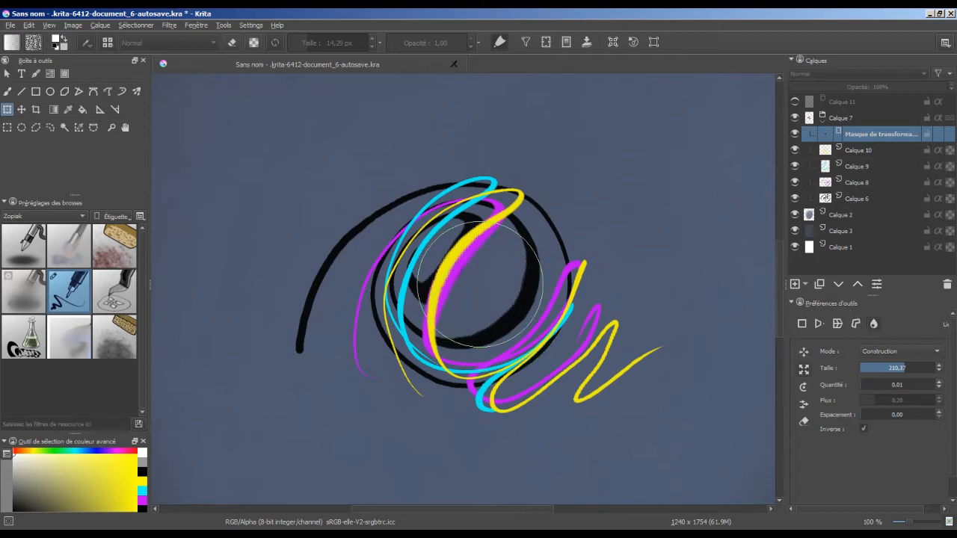
left_click_drag(471, 284, 520, 305)
Step: Try the liquify rotate mode in both directions, and shift the strokes sideways with the offset mode at a brush size of 177.74
left_click(804, 388)
key("ctrl")
left_click(804, 405)
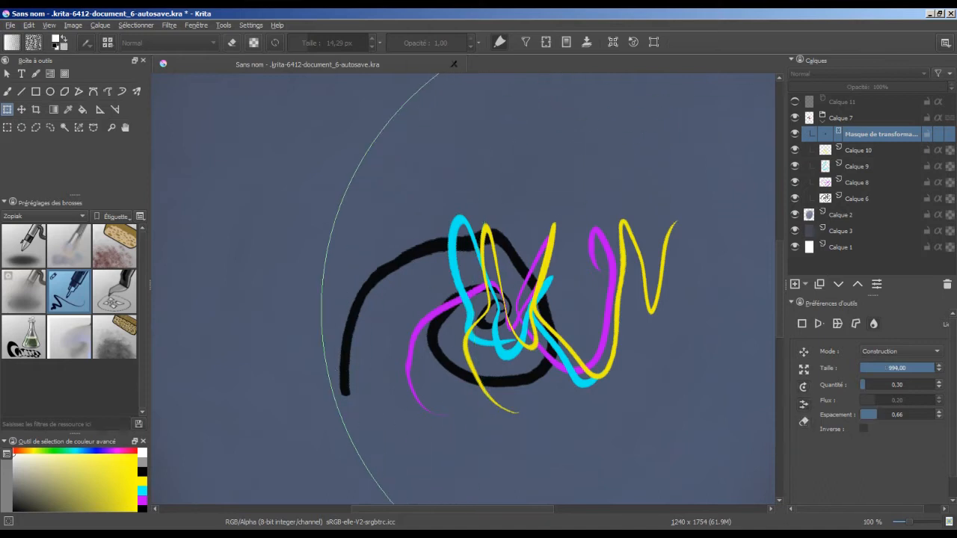
mouse_move(591, 337)
left_mouse_down()
mouse_move(956, 299)
mouse_move(753, 294)
mouse_move(698, 309)
mouse_move(106, 144)
left_mouse_up()
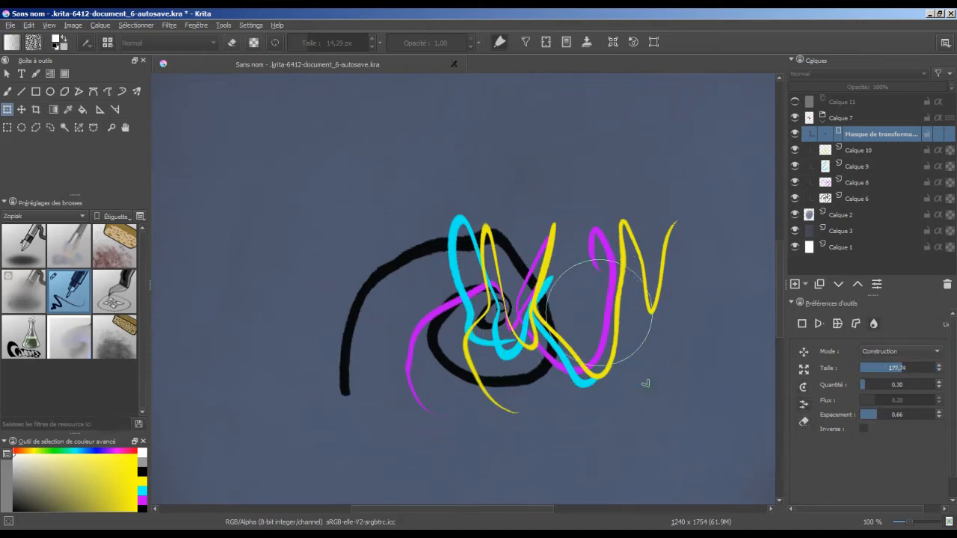
mouse_move(596, 211)
left_mouse_down()
mouse_move(566, 214)
mouse_move(526, 241)
mouse_move(508, 226)
mouse_move(464, 239)
mouse_move(478, 299)
mouse_move(376, 252)
mouse_move(367, 284)
mouse_move(436, 406)
mouse_move(516, 389)
mouse_move(553, 411)
mouse_move(560, 441)
left_mouse_up()
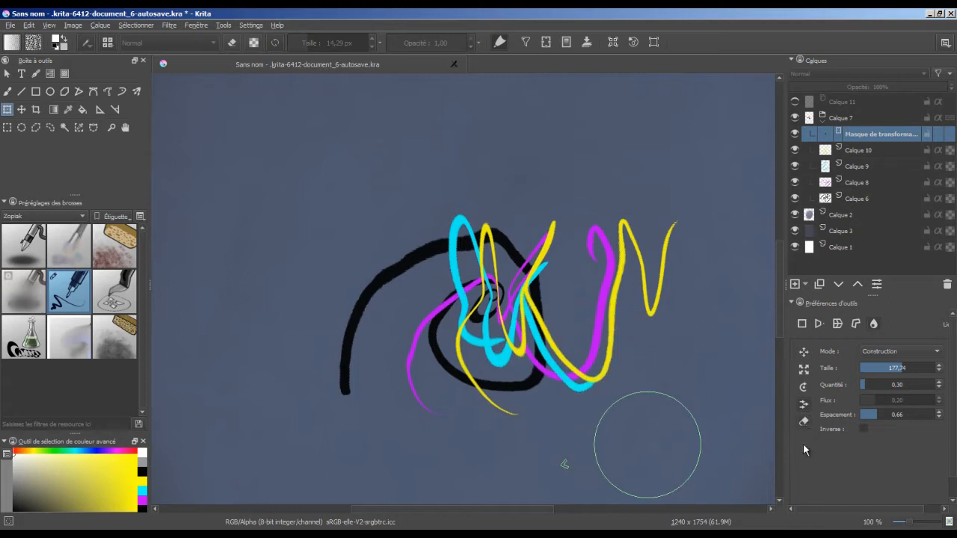
Step: Restore the scribbles' original shapes with the liquify undo brush and return to the liquify move mode
mouse_move(604, 342)
left_mouse_down()
mouse_move(545, 320)
mouse_move(490, 267)
mouse_move(466, 391)
mouse_move(534, 202)
mouse_move(309, 289)
mouse_move(644, 299)
mouse_move(442, 175)
mouse_move(500, 438)
mouse_move(605, 342)
mouse_move(469, 223)
left_mouse_up()
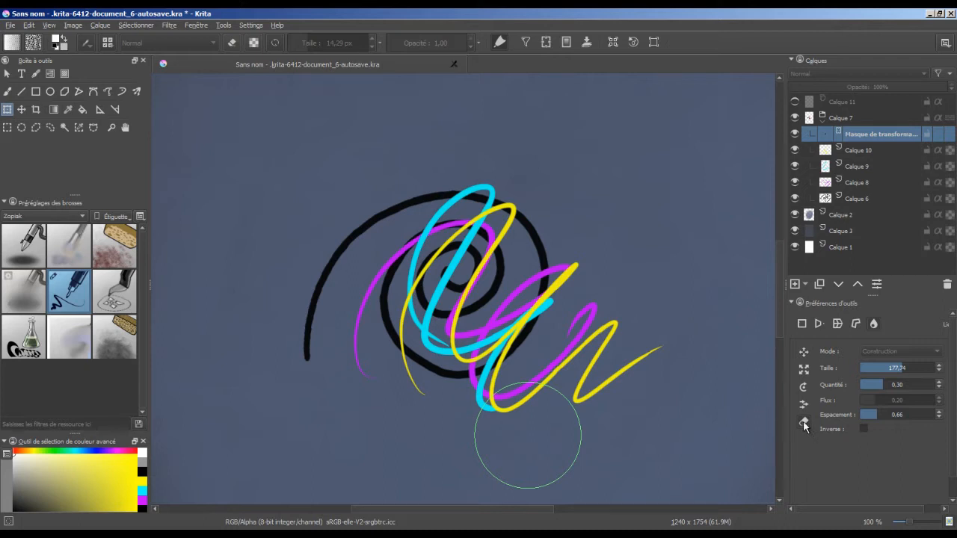
left_click(804, 352)
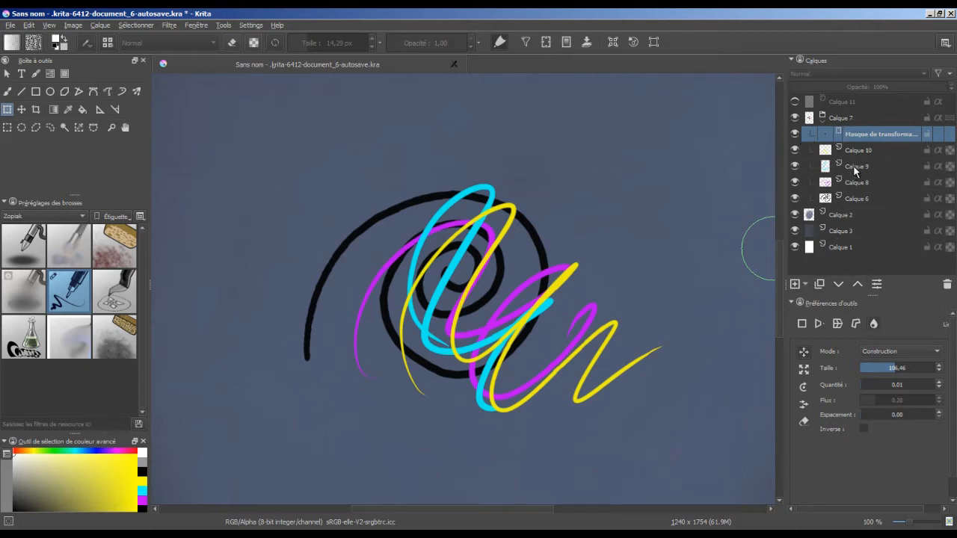
Step: Hide the transformation mask and push the scribbles of group Calque 7 directly with liquify, applying the deformation
left_click(795, 134)
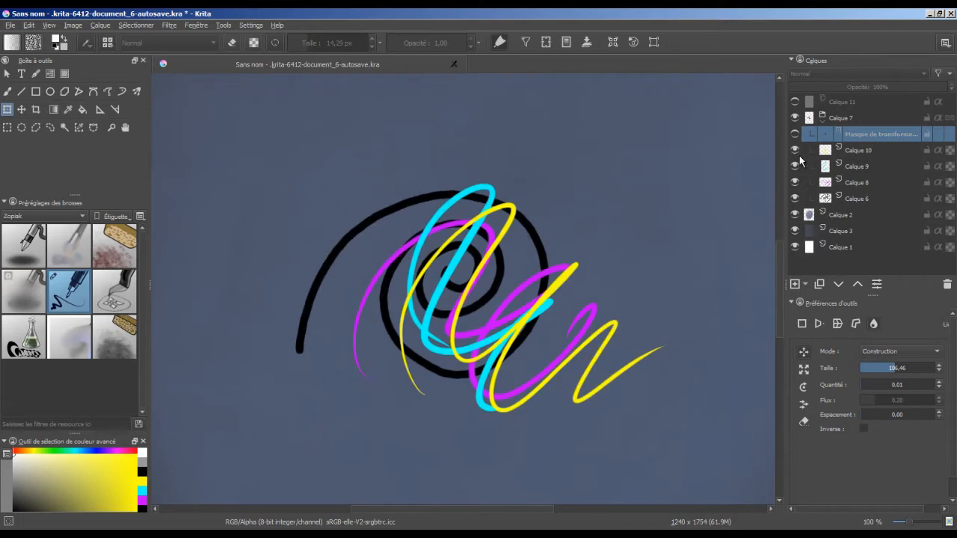
left_click(842, 118)
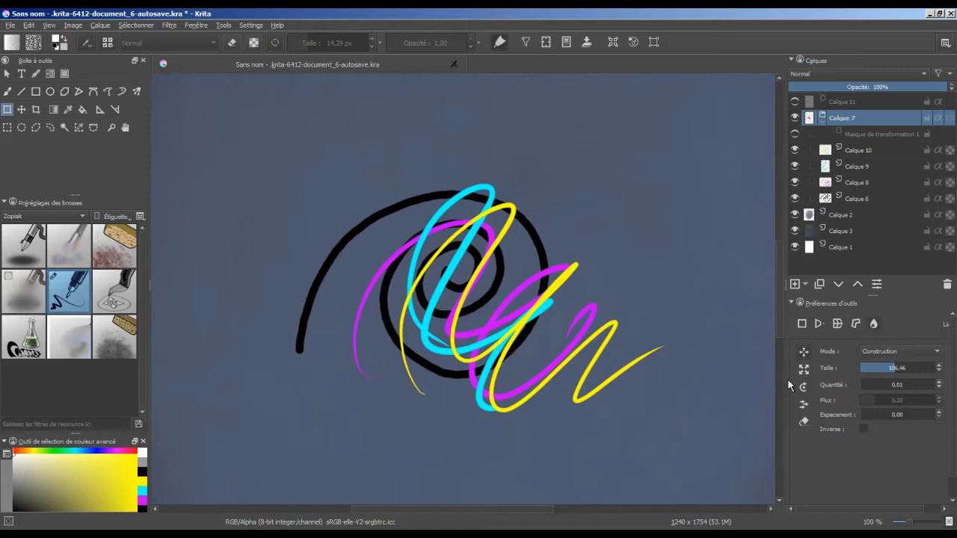
left_click(545, 301)
mouse_move(544, 309)
left_mouse_down()
mouse_move(482, 320)
mouse_move(479, 252)
mouse_move(535, 254)
mouse_move(551, 237)
mouse_move(487, 231)
mouse_move(395, 278)
mouse_move(381, 275)
mouse_move(388, 234)
mouse_move(439, 189)
mouse_move(454, 196)
mouse_move(475, 165)
mouse_move(518, 196)
mouse_move(559, 191)
mouse_move(580, 207)
left_mouse_up()
key("Return")
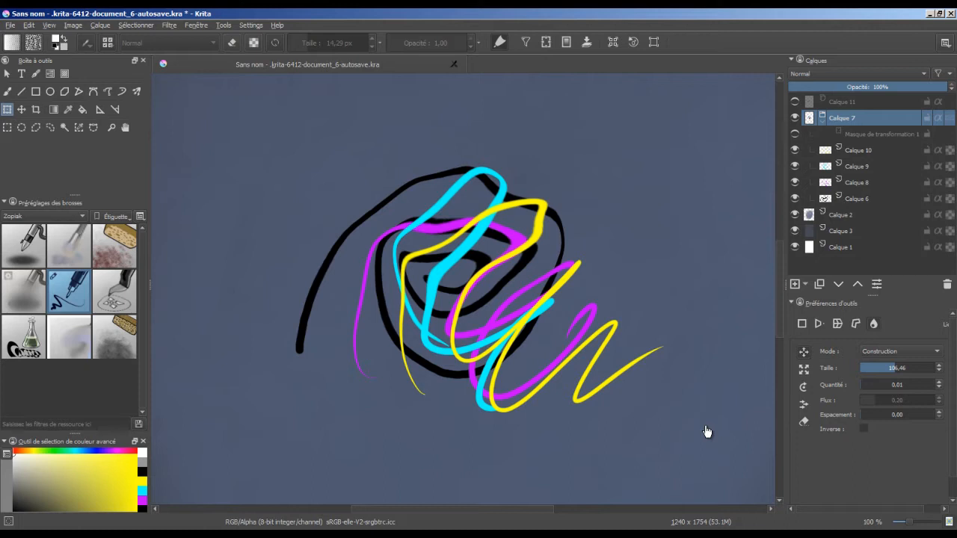
Step: Move layers Calque 10, 9, 8 and 6 out of their group to the top of the stack, and delete group Calque 7
left_click(853, 150)
left_click(862, 198, "shift")
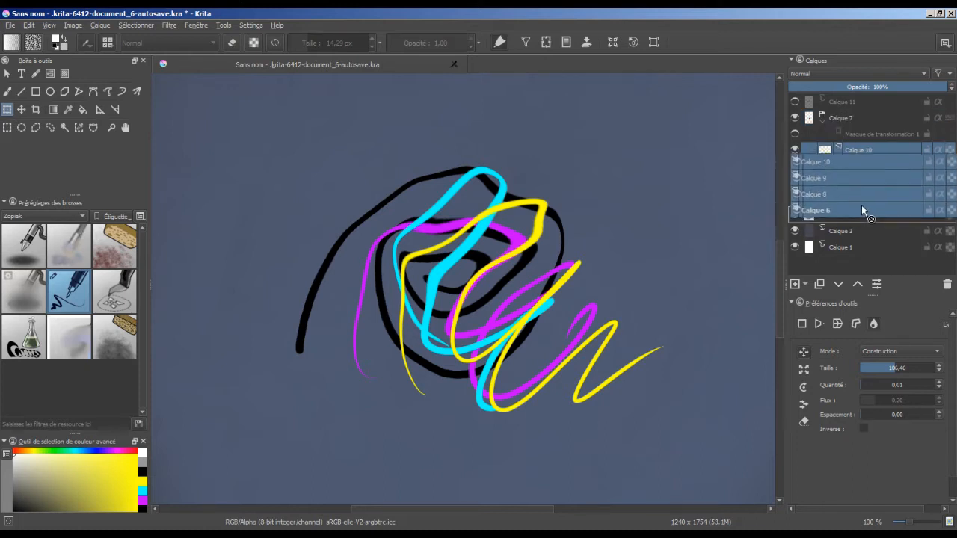
left_click_drag(861, 205, 870, 112)
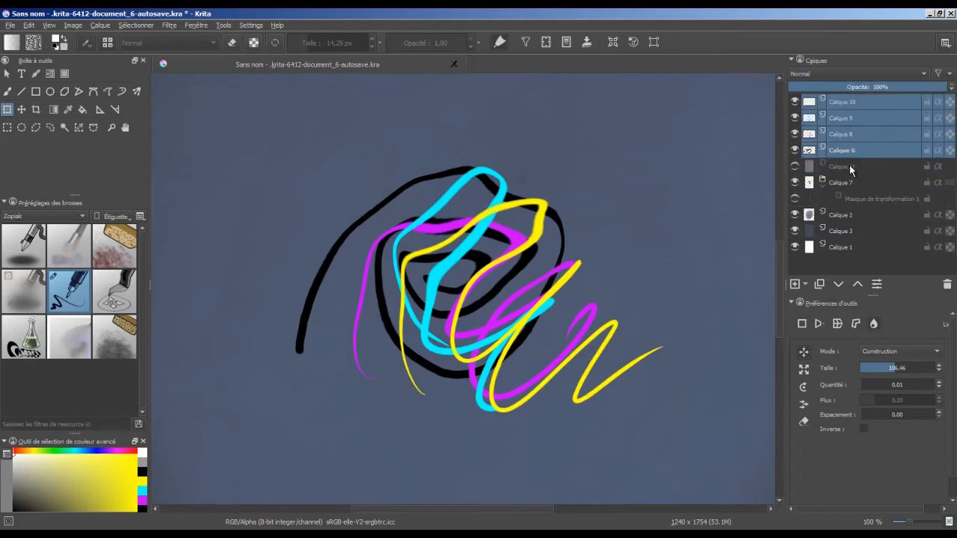
left_click(860, 182)
left_click(948, 285)
Step: Group the four scribble layers Calque 10, 9, 8 and 6
left_click(859, 149)
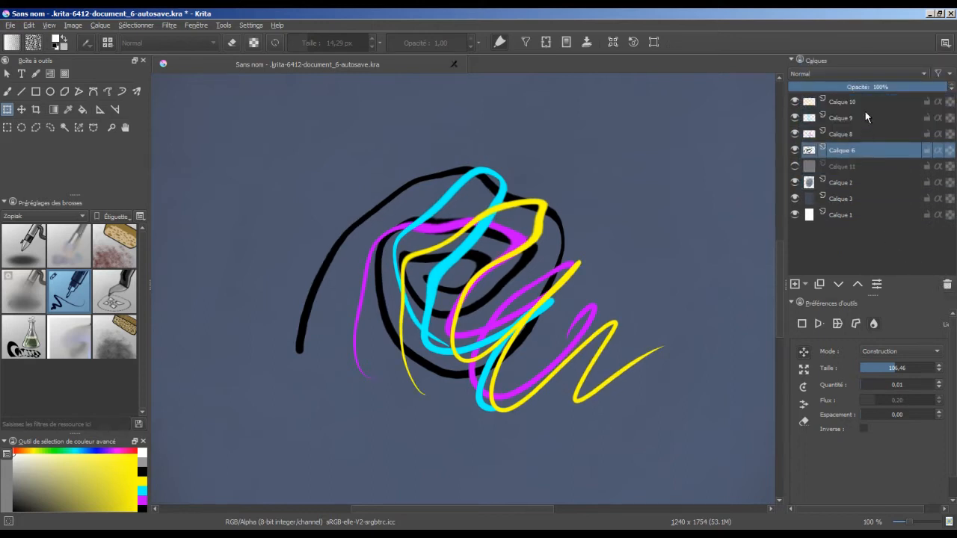
left_click(865, 105, "shift")
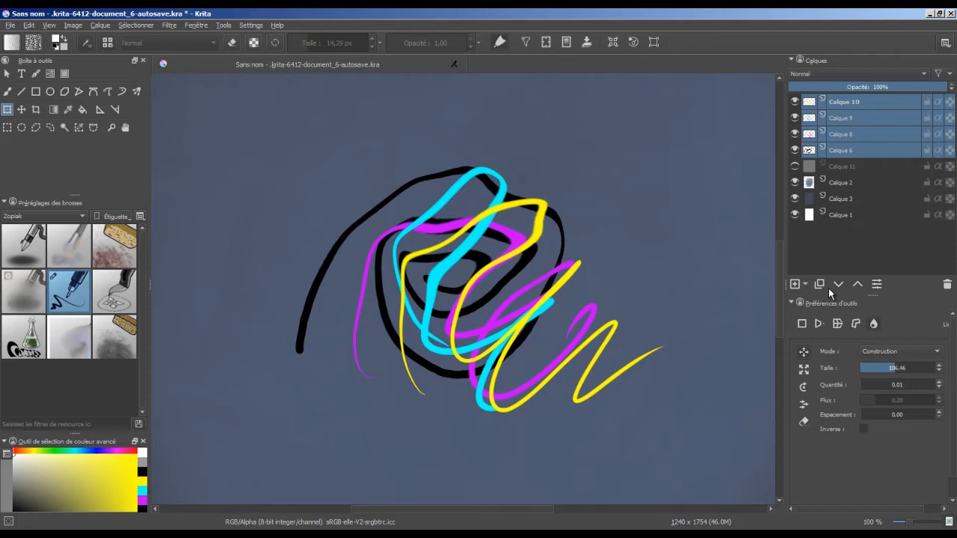
key("ctrl+g")
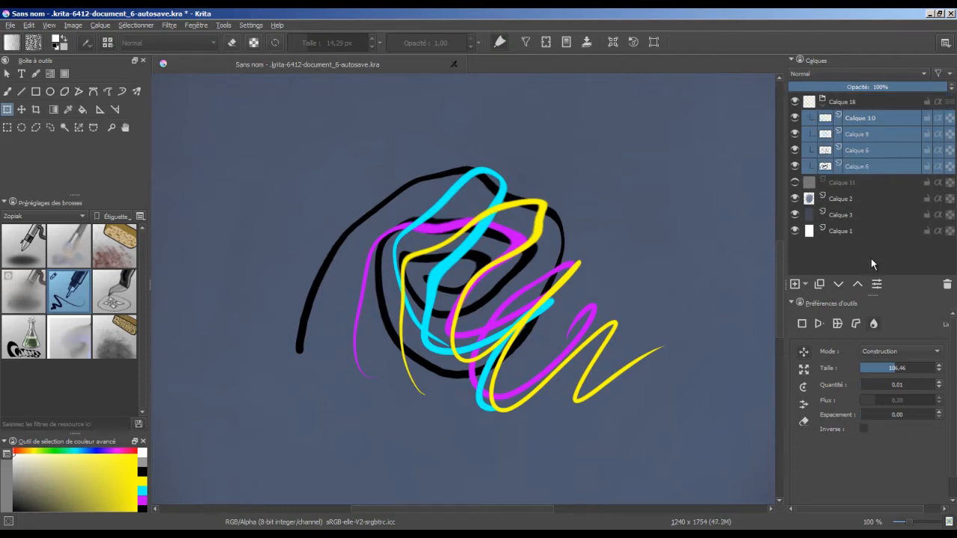
left_click(805, 283)
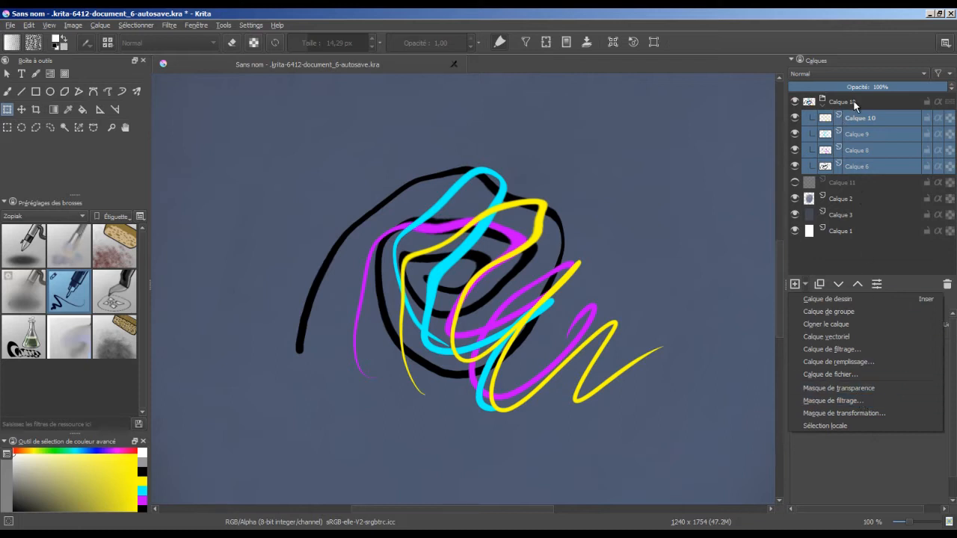
left_click(861, 118)
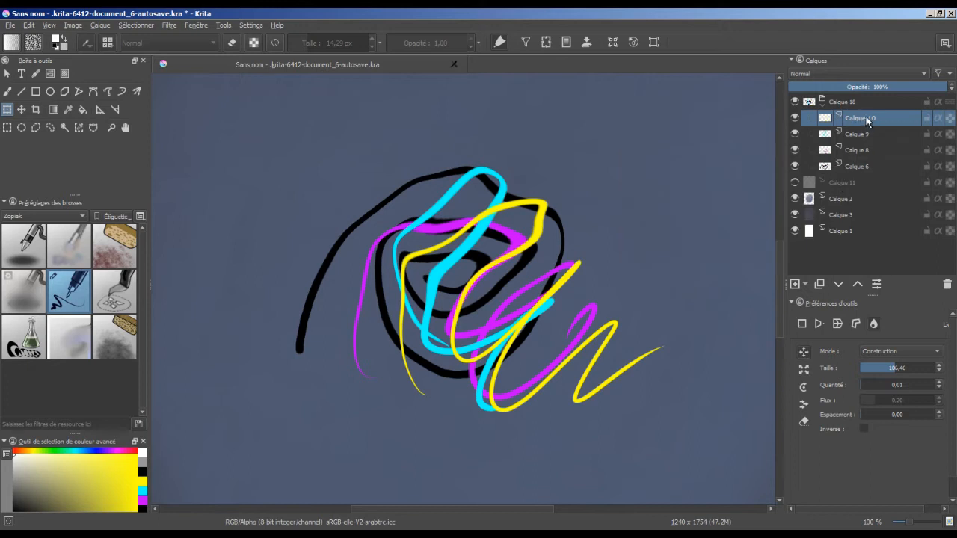
Step: Lock Calque 8 inside the group and move group Calque 18 rightward and down with the Transform tool
left_click(927, 150)
left_click(888, 102)
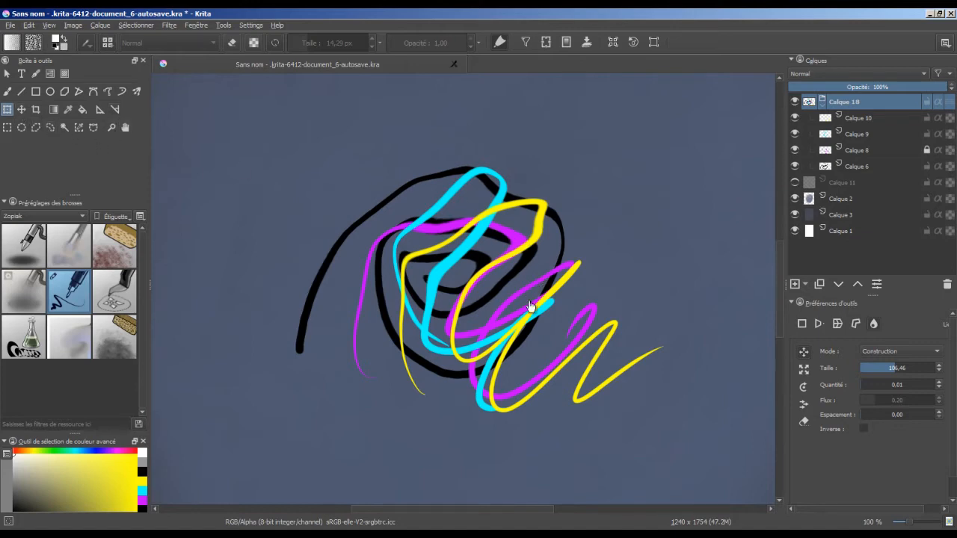
key("ctrl+t")
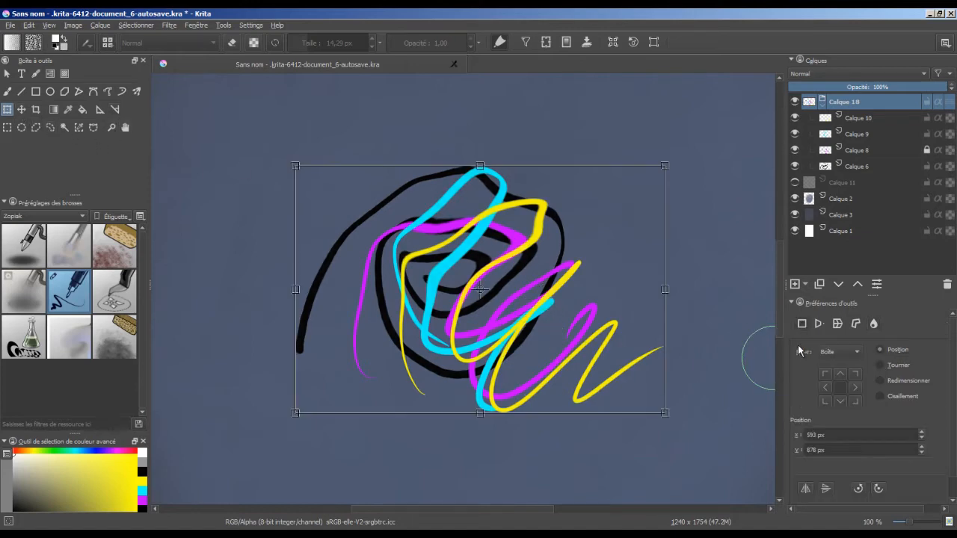
left_click_drag(601, 307, 677, 338)
key("Return")
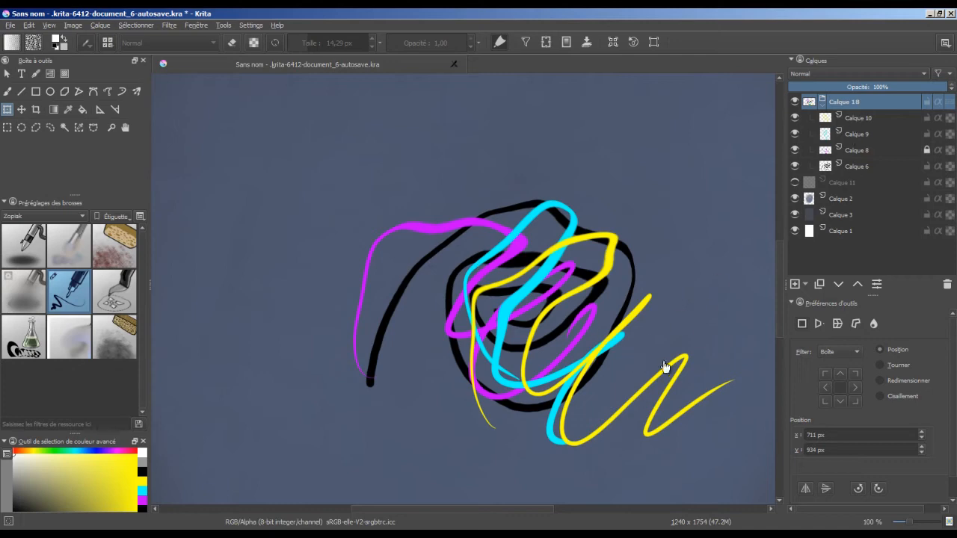
Step: Move the group up and to the far left, and bring it back toward the canvas centre at about X 551, Y 854 px
left_click_drag(538, 329, 415, 199)
left_click_drag(585, 256, 427, 271)
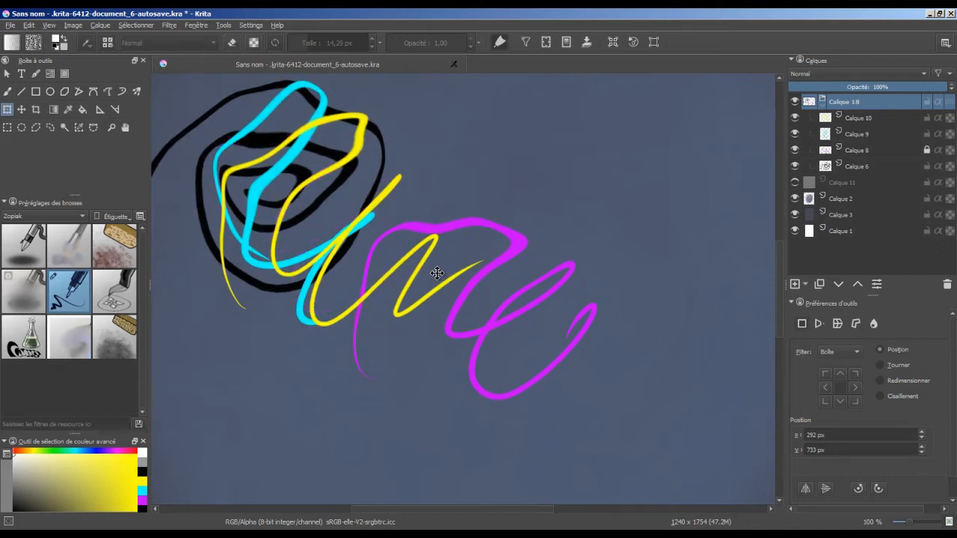
left_click(394, 192)
mouse_move(404, 184)
left_mouse_down()
mouse_move(438, 186)
mouse_move(478, 207)
mouse_move(483, 191)
mouse_move(485, 210)
mouse_move(474, 192)
mouse_move(448, 229)
mouse_move(463, 227)
mouse_move(475, 247)
mouse_move(533, 283)
mouse_move(535, 298)
mouse_move(539, 286)
left_mouse_up()
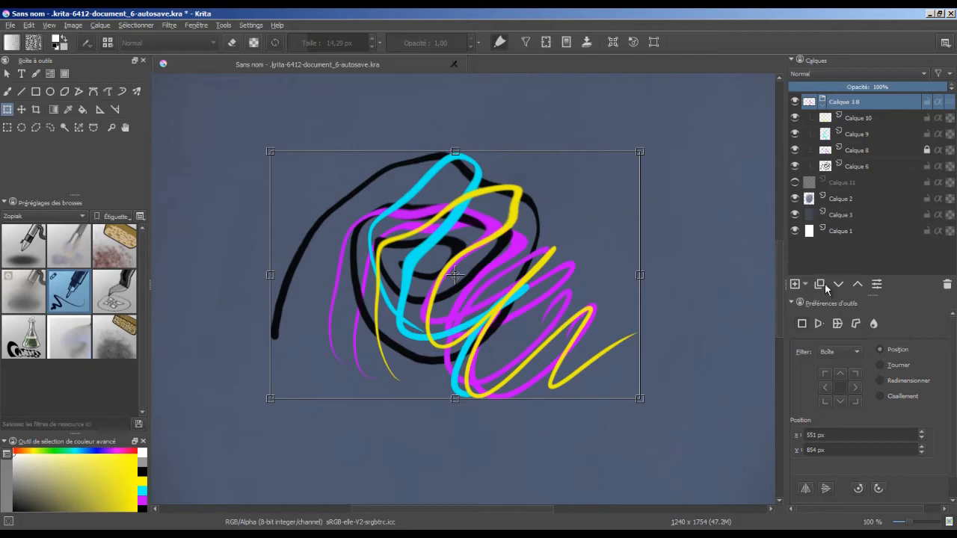
Step: Mirror the group horizontally twice and rotate it anticlockwise four times by 90 degrees
left_click(812, 491)
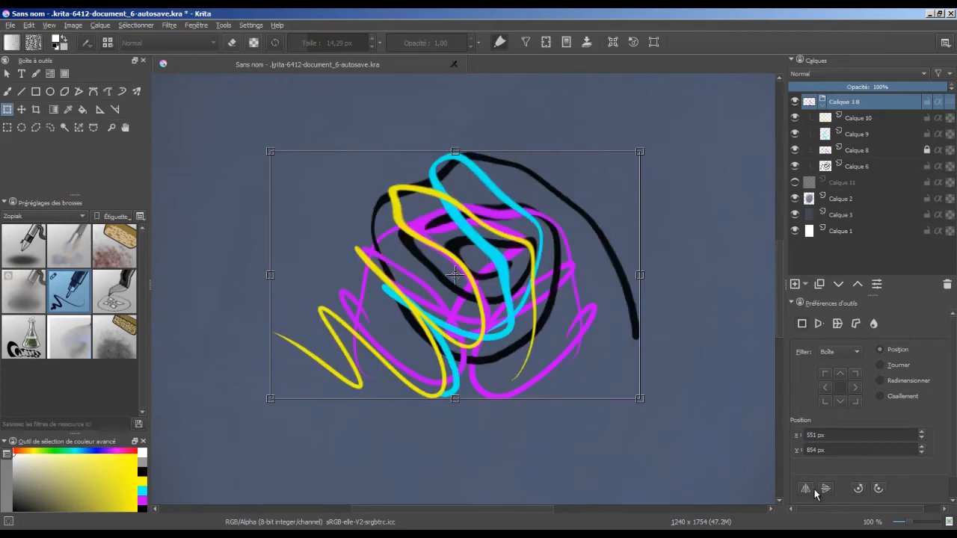
left_click(813, 489)
left_click(858, 489)
left_click(858, 490)
left_click(859, 489)
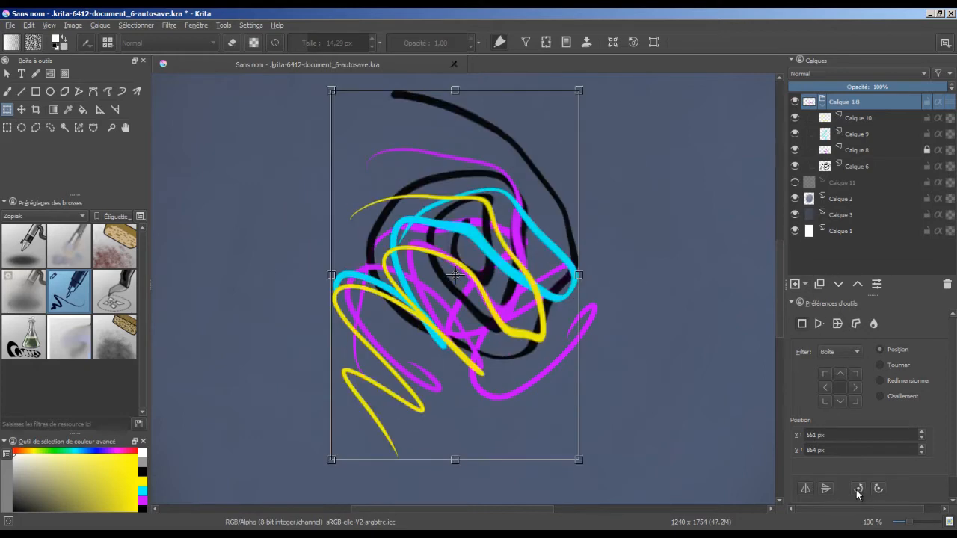
left_click(859, 490)
Step: View the transform's resize options, return to position, and move the group up and left to about X 485, Y 794 px
left_click(901, 381)
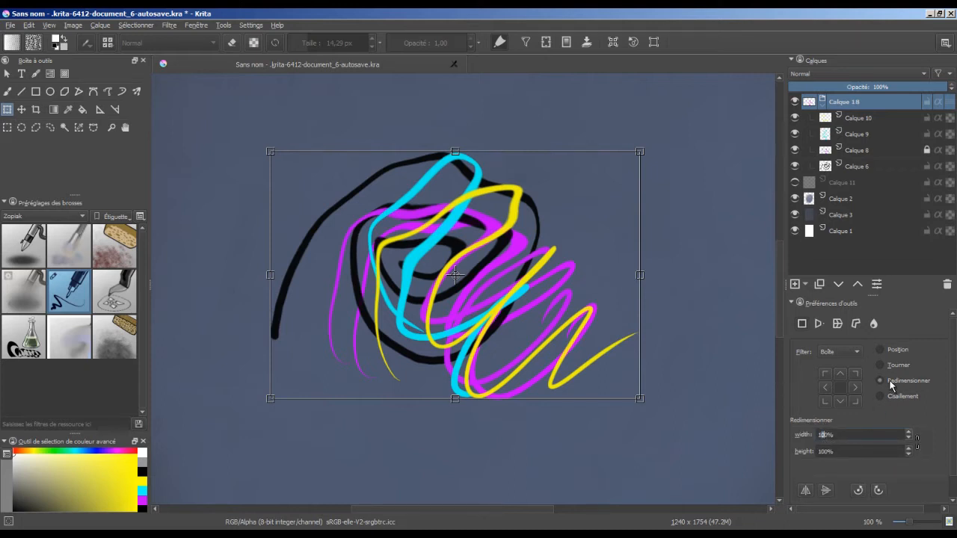
left_click(891, 351)
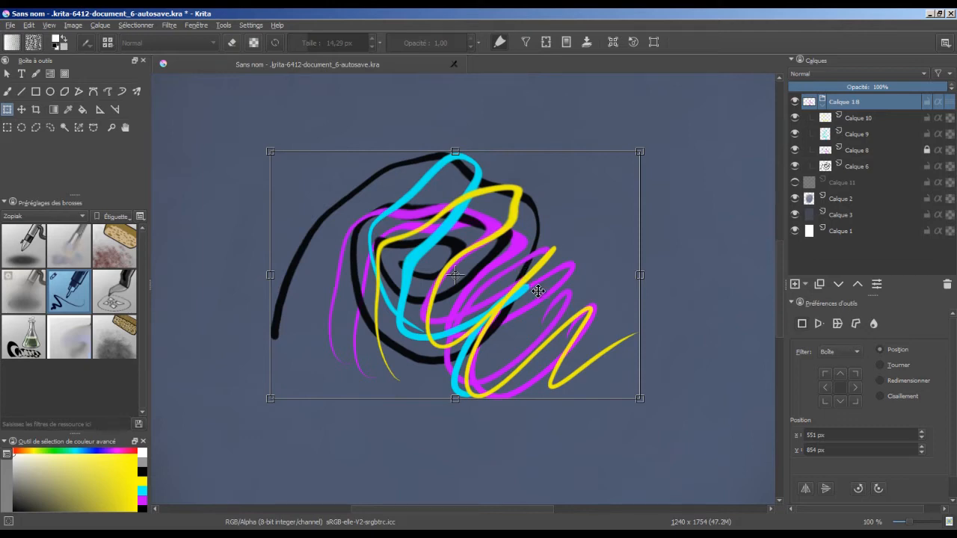
left_click_drag(557, 291, 528, 217)
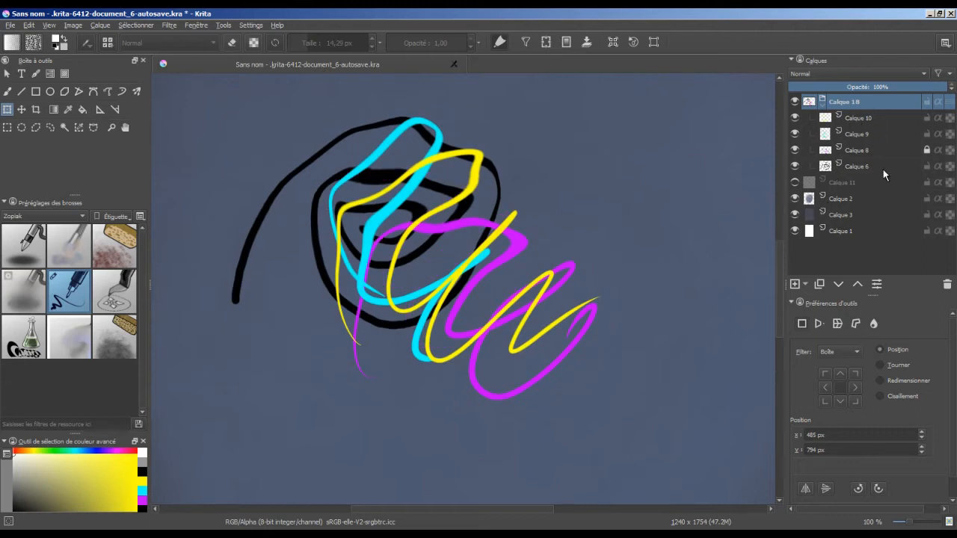
Step: Add a paint layer above Calque 10 inside the group and enable its alpha inheritance
left_click(889, 118)
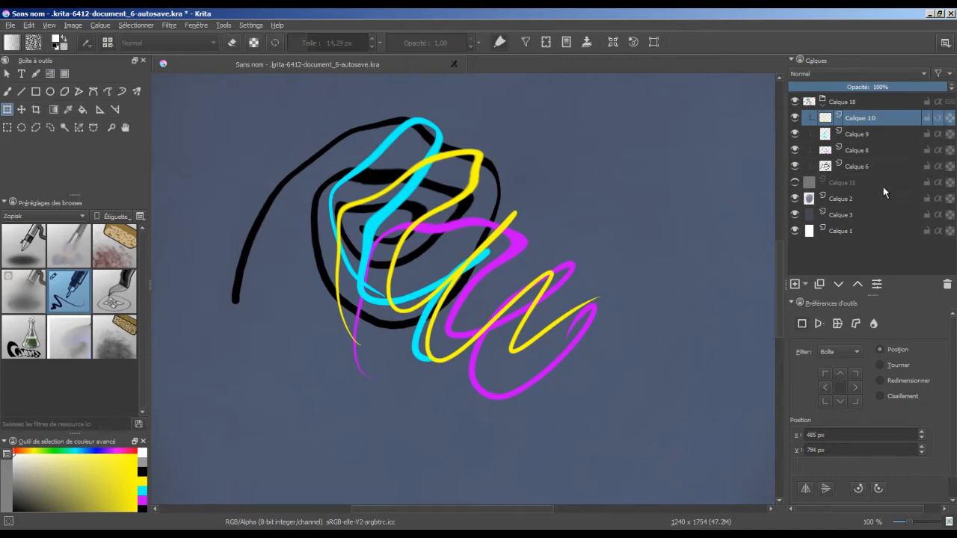
left_click(795, 284)
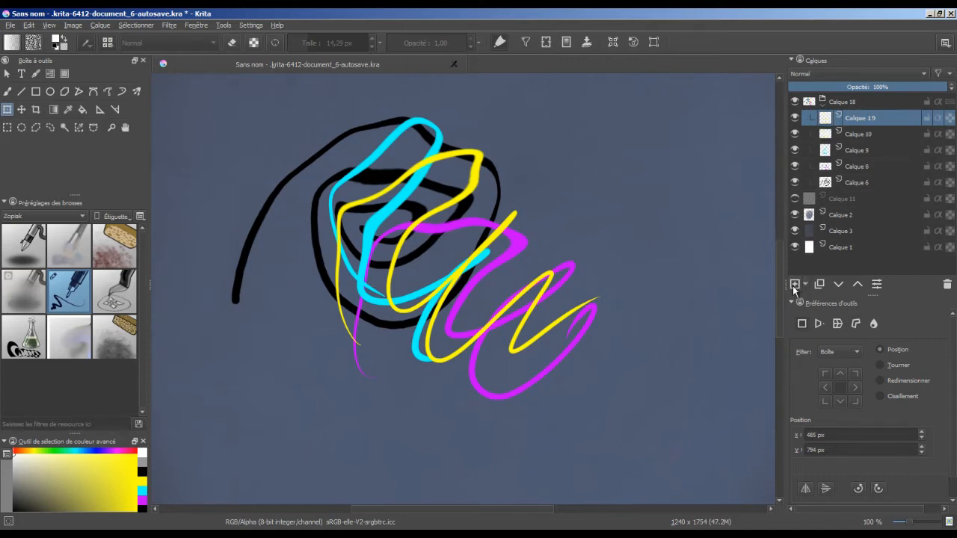
left_click(937, 119)
Step: Paint a large red zigzag across the scribbles on the new layer with the freehand brush
left_click(6, 91)
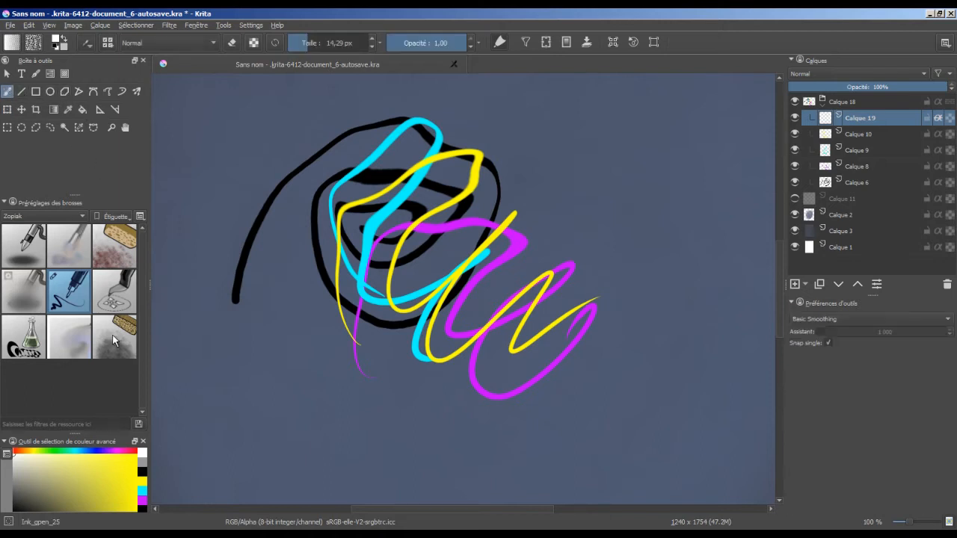
left_click_drag(27, 451, 4, 446)
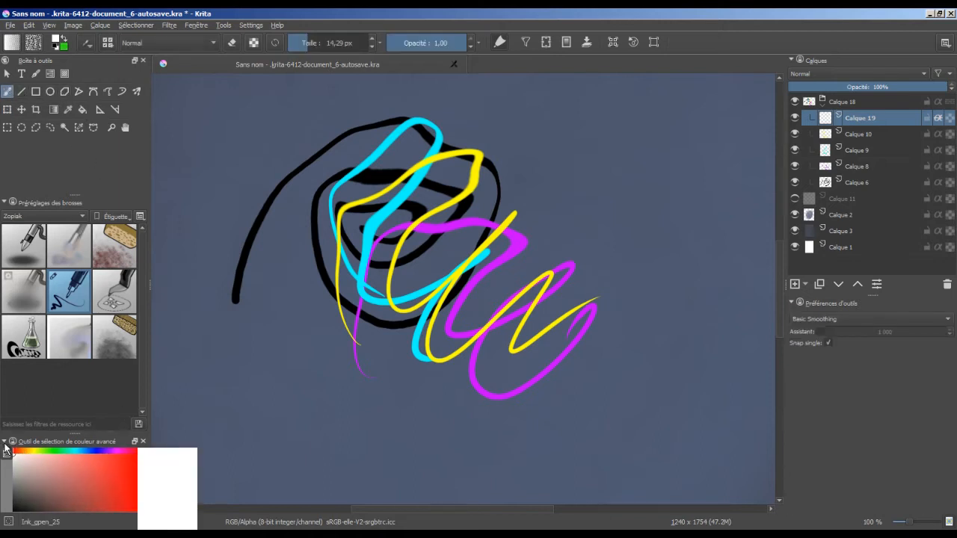
left_click(133, 454)
mouse_move(302, 356)
left_mouse_down()
mouse_move(352, 291)
mouse_move(495, 200)
mouse_move(616, 159)
mouse_move(489, 258)
mouse_move(380, 411)
mouse_move(468, 295)
mouse_move(629, 181)
mouse_move(525, 303)
mouse_move(435, 452)
left_mouse_up()
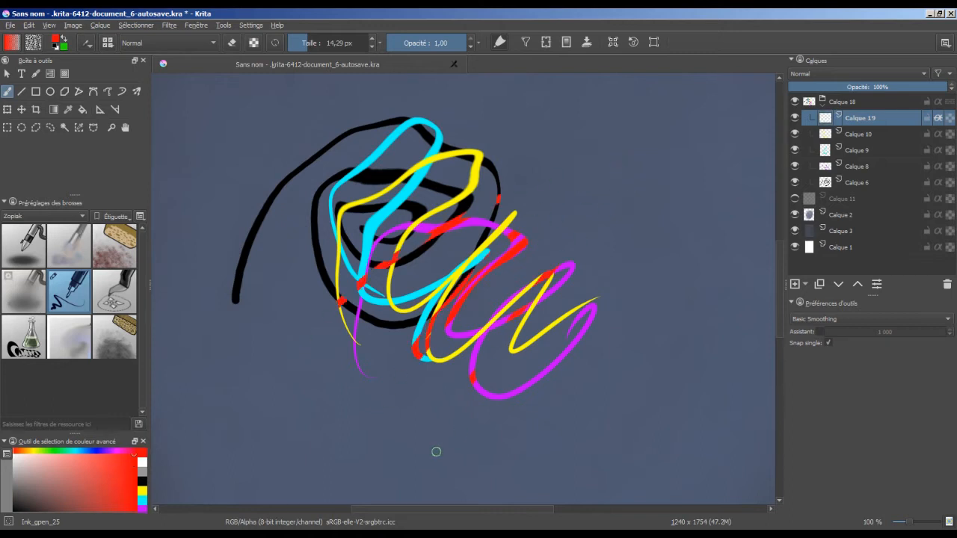
Step: Toggle the red layer's alpha inheritance off and on to compare the zigzag unclipped and clipped
left_click(939, 119)
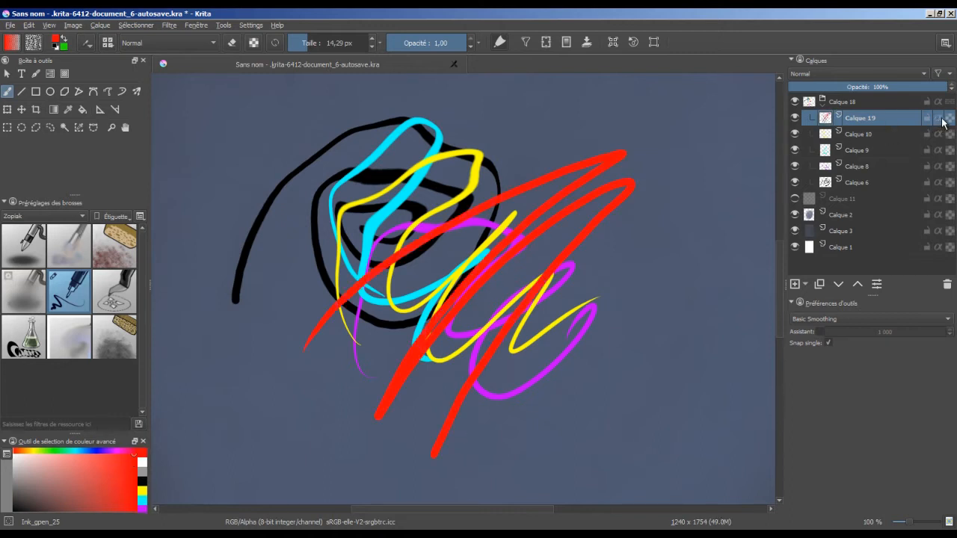
left_click(939, 120)
left_click(937, 121)
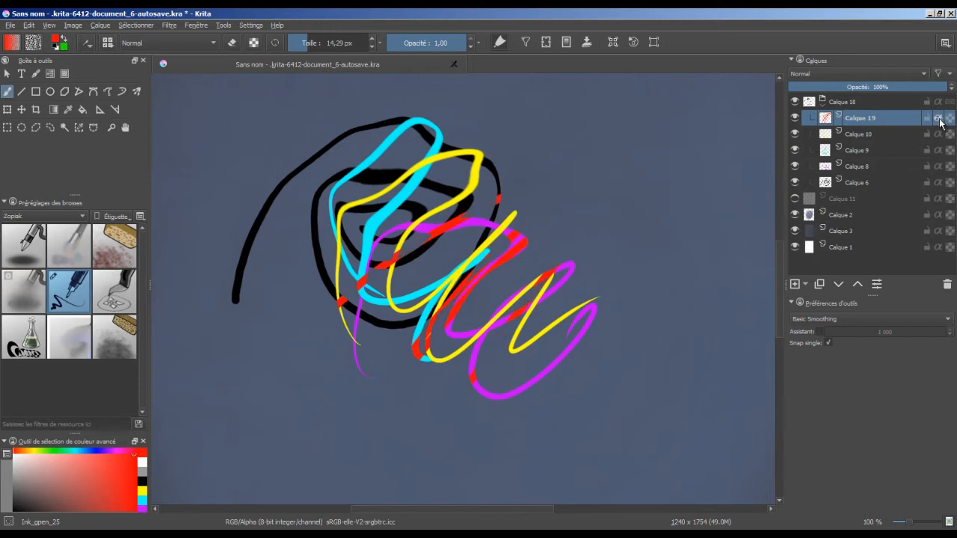
Step: Toggle the red zigzag layer's alpha inheritance, move the layer above the group to compare, and return it inside the group
left_click(939, 120)
left_click(938, 123)
left_click(939, 122)
left_click(936, 125)
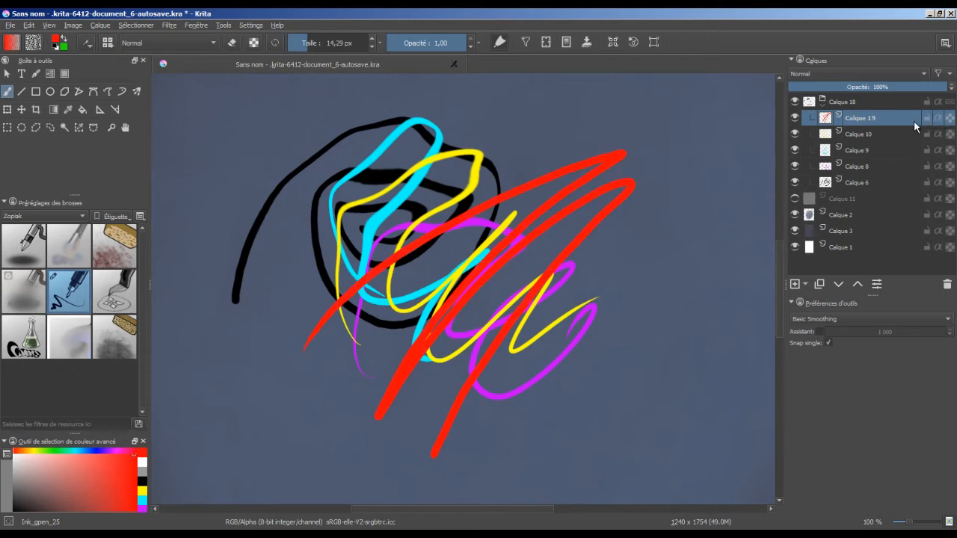
left_click(858, 284)
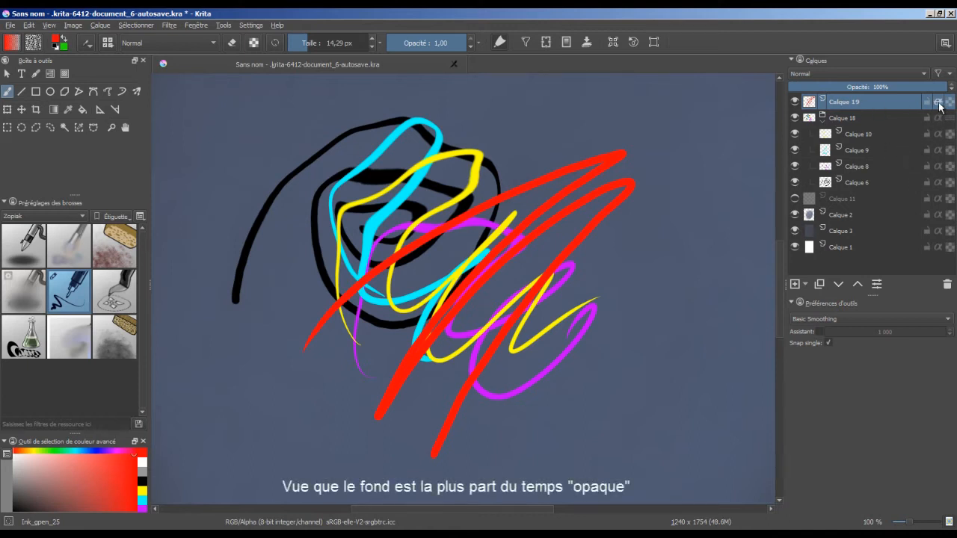
left_click(840, 288)
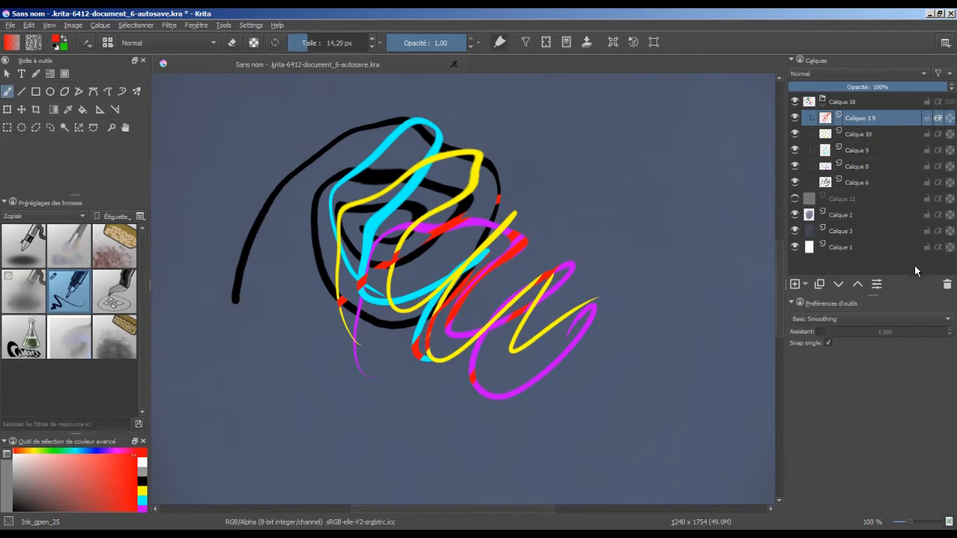
Step: Delete Calque 19, 10, 9 and 8, and paint a large black blob over Calque 6 with a brush of about 373 px
left_click(946, 285)
left_click(947, 289)
left_click(947, 288)
left_click(947, 289)
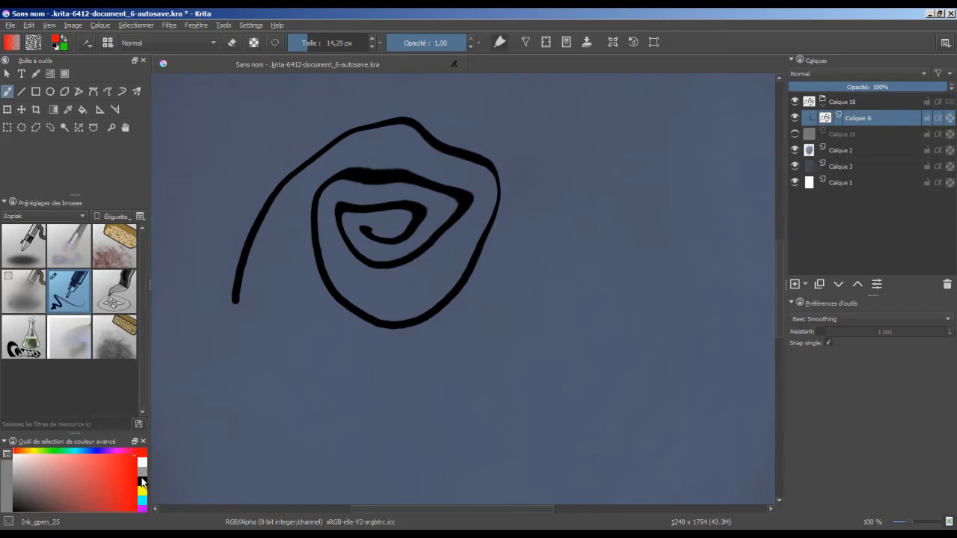
left_click(395, 261, "ctrl")
mouse_move(400, 264)
left_mouse_down()
mouse_move(559, 284)
mouse_move(376, 232)
mouse_move(347, 267)
mouse_move(413, 281)
mouse_move(367, 210)
mouse_move(393, 289)
left_mouse_up()
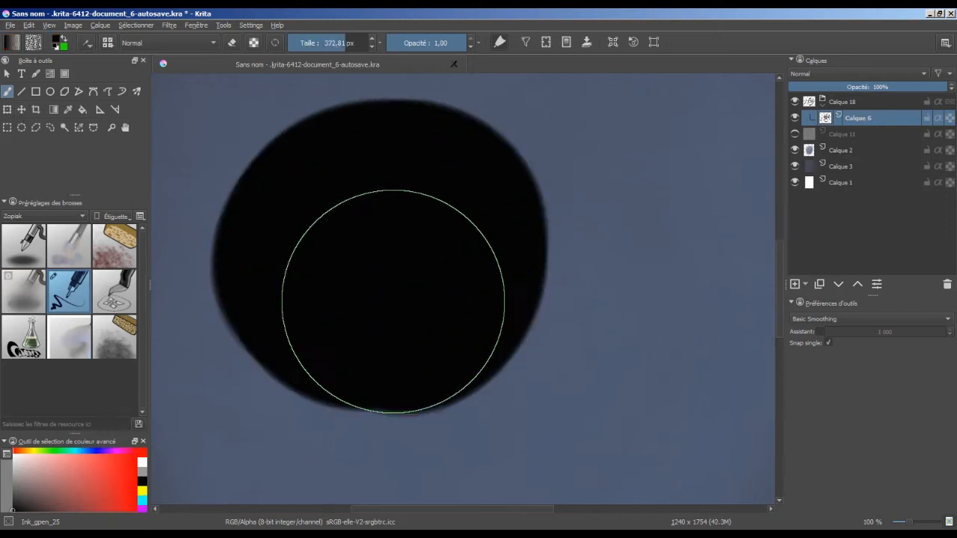
Step: Add an alpha-inheriting layer above the black blob and dab four red spots around its edge with a brush of about 184 px
left_click(794, 284)
left_click(128, 458)
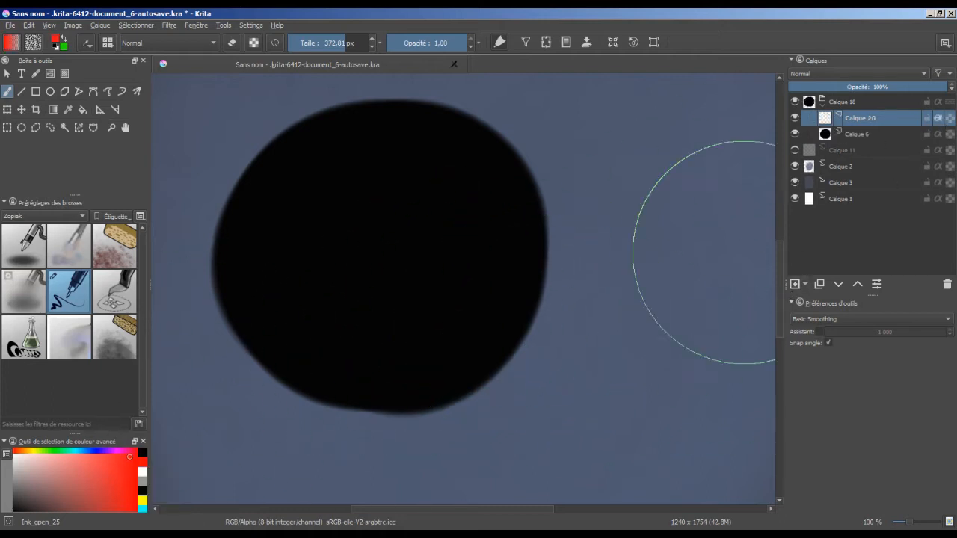
left_click_drag(568, 345, 456, 345, "shift")
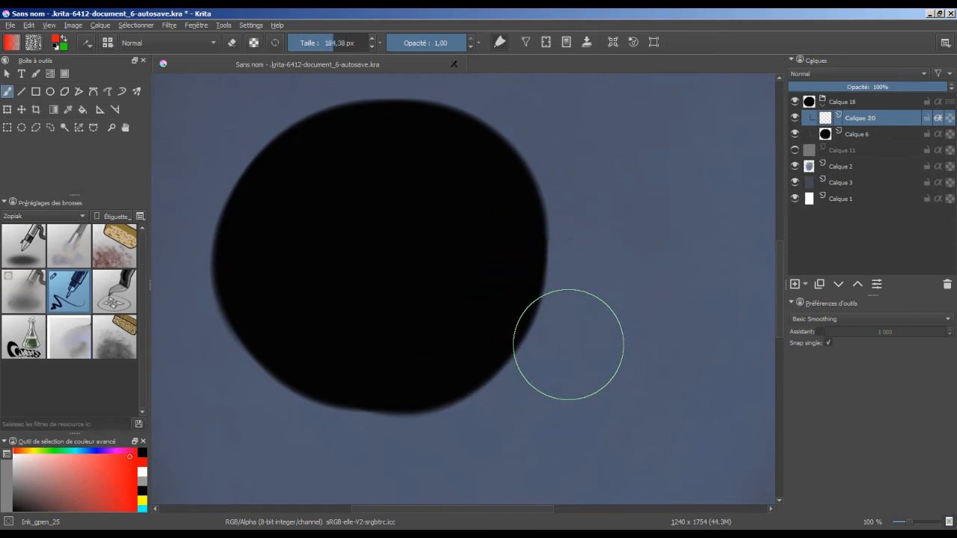
left_click(525, 329)
left_click(273, 350)
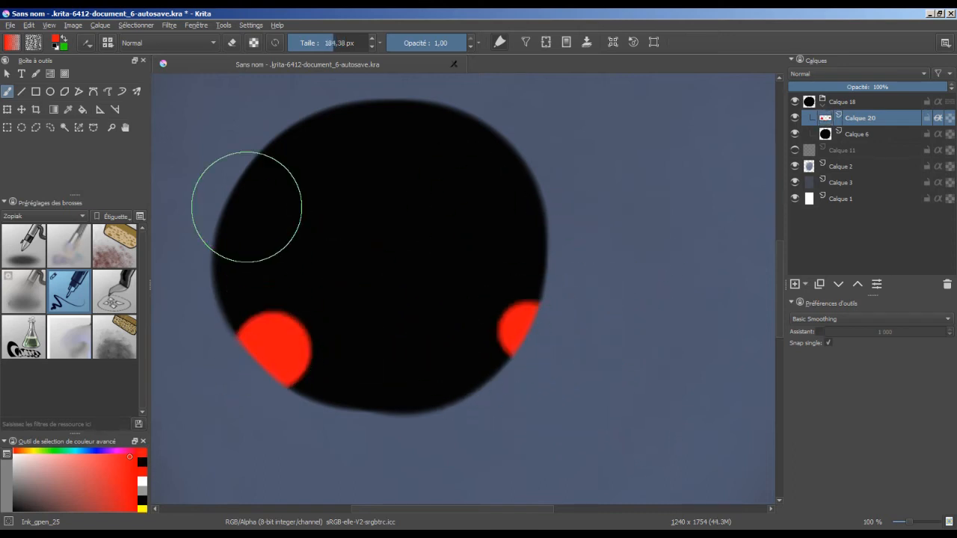
left_click(227, 183)
left_click(504, 165)
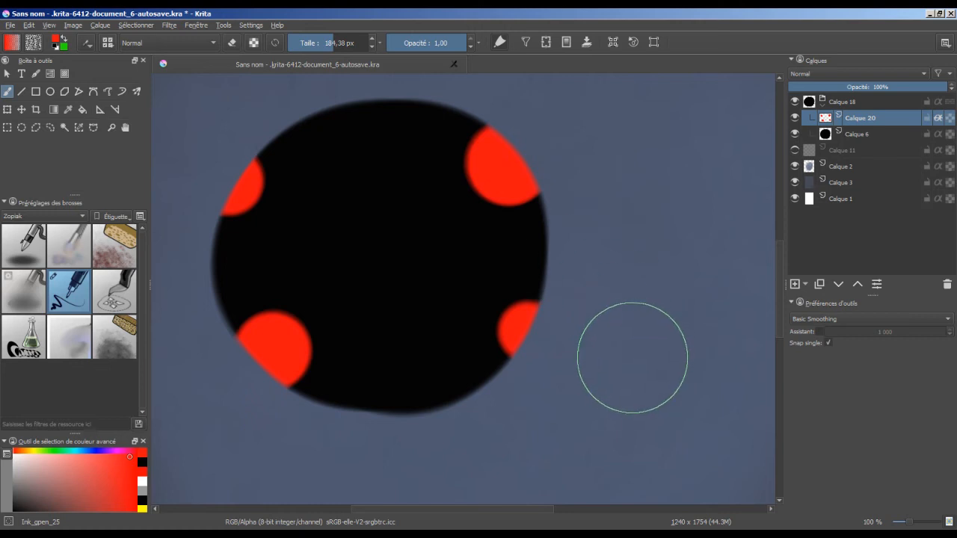
Step: Add a paint layer above the red spots, paint a yellow disc on the blob's right edge, and discard an extra empty layer
left_click(795, 284)
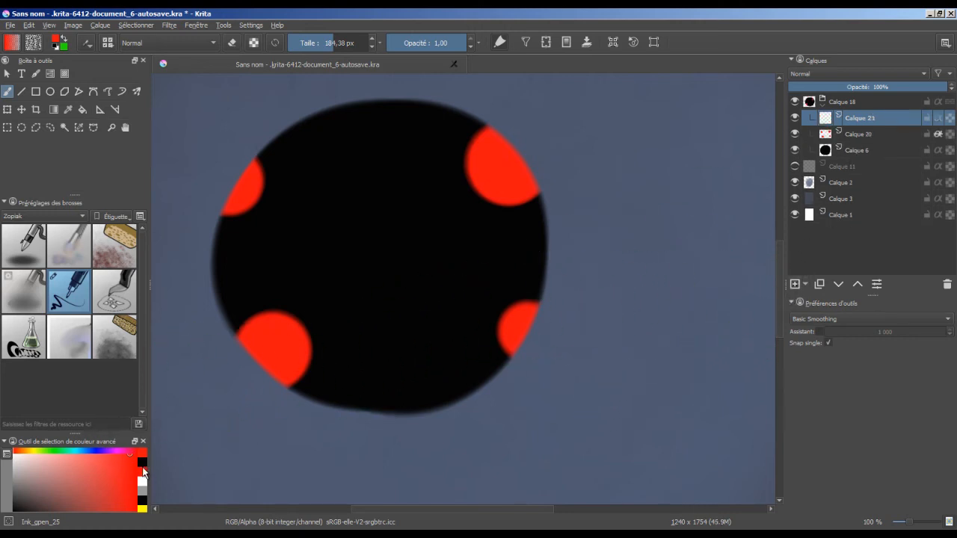
left_click(142, 509)
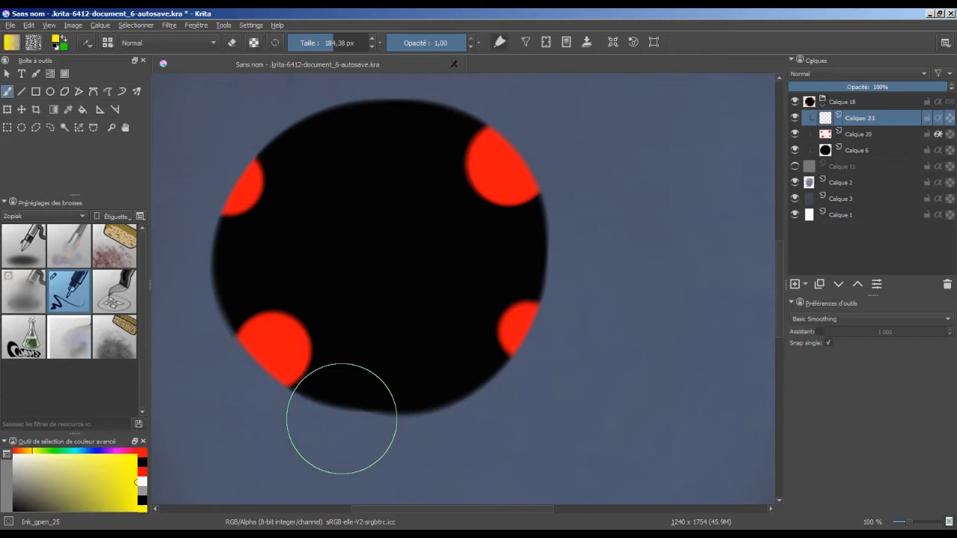
left_click(573, 253)
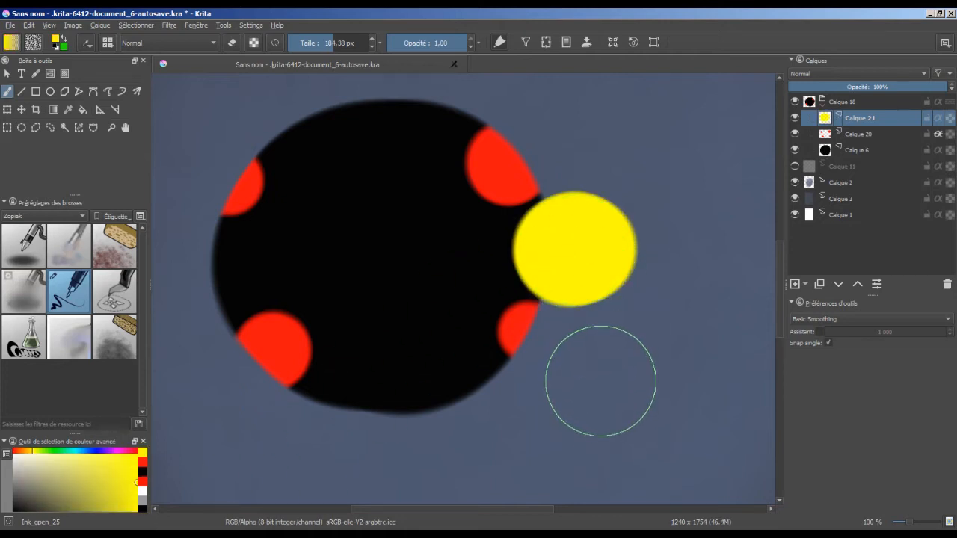
left_click(795, 285)
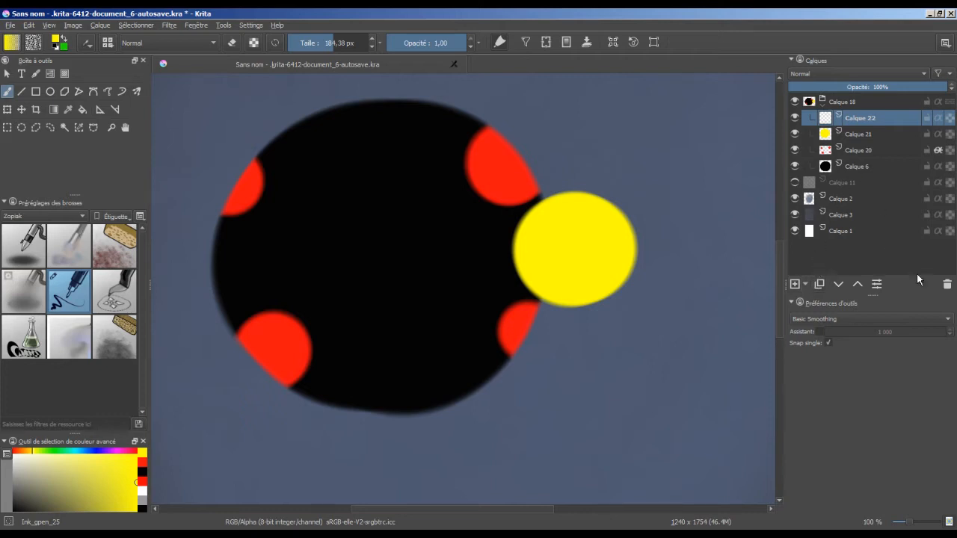
left_click(946, 285)
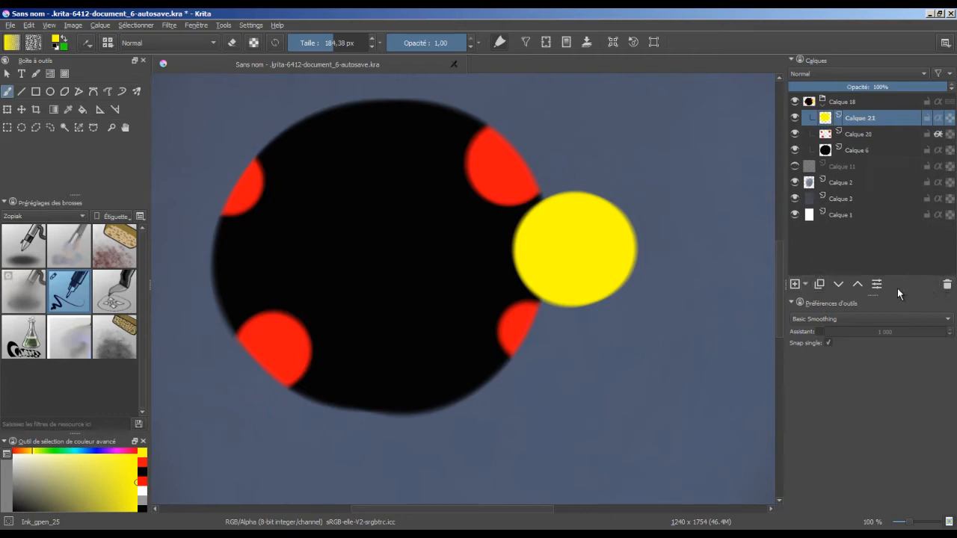
Step: Raise the red-spot layer above the yellow one and move its content down and right to X 154, Y 662 px
left_click(850, 135)
left_click(856, 285)
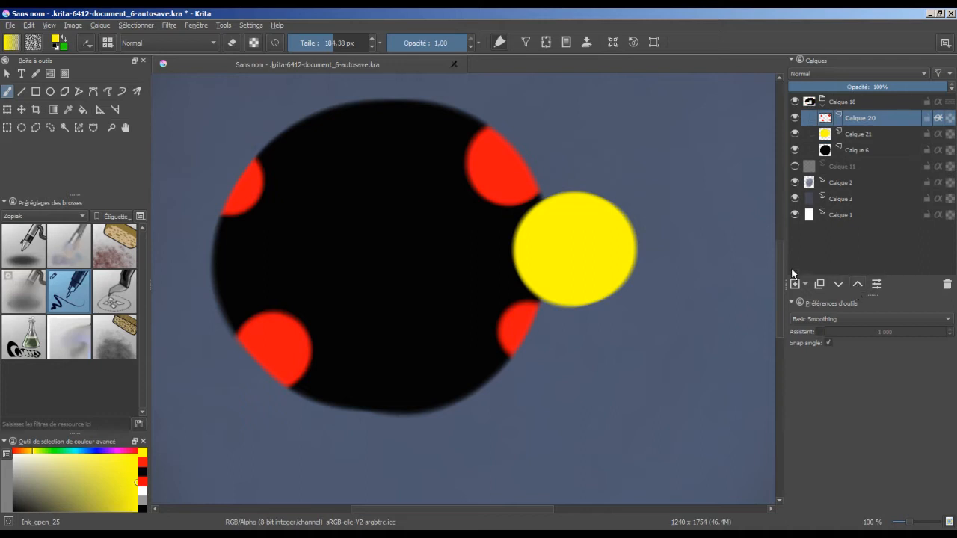
left_click(22, 109)
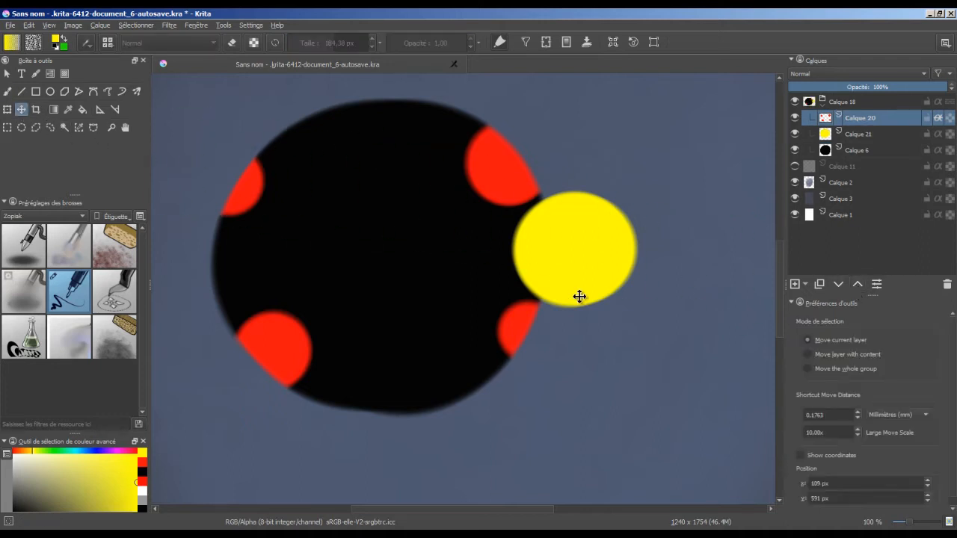
mouse_move(561, 304)
left_mouse_down()
mouse_move(598, 359)
mouse_move(583, 326)
mouse_move(551, 316)
mouse_move(590, 346)
left_mouse_up()
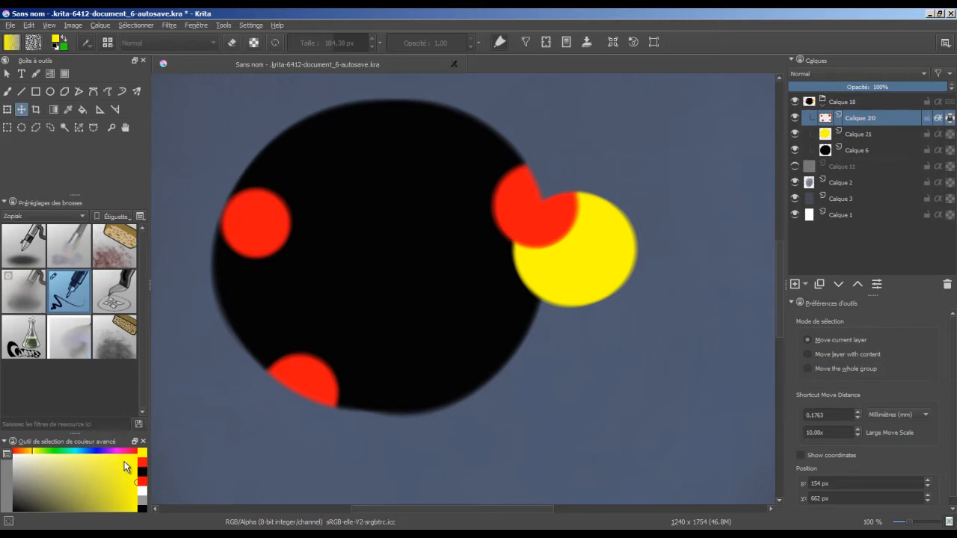
Step: Paint dull beige-yellow over parts of three red spots on the alpha-locked layer Calque 20 with the freehand brush
left_click(63, 478)
left_click(6, 91)
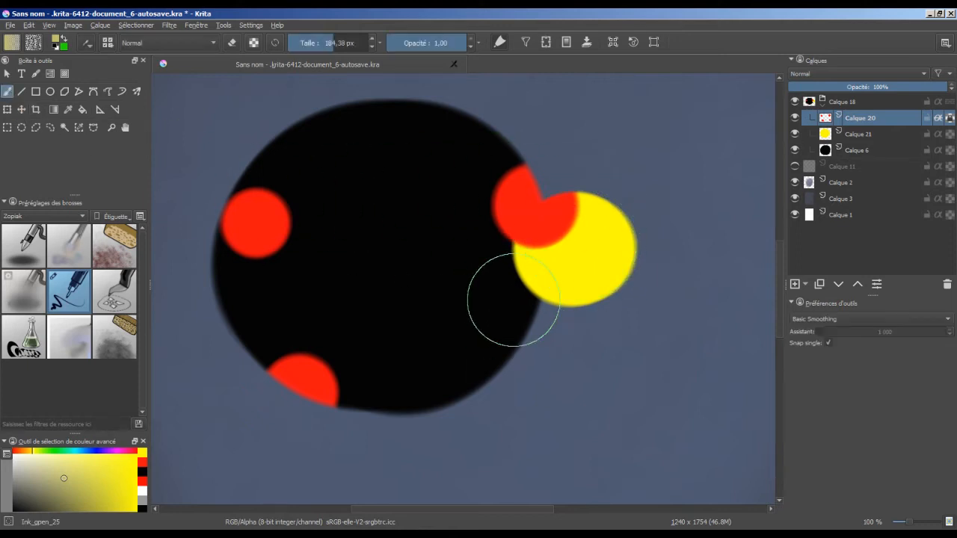
mouse_move(513, 299)
left_mouse_down()
mouse_move(506, 289)
mouse_move(545, 282)
left_mouse_up()
left_click_drag(338, 349, 354, 352)
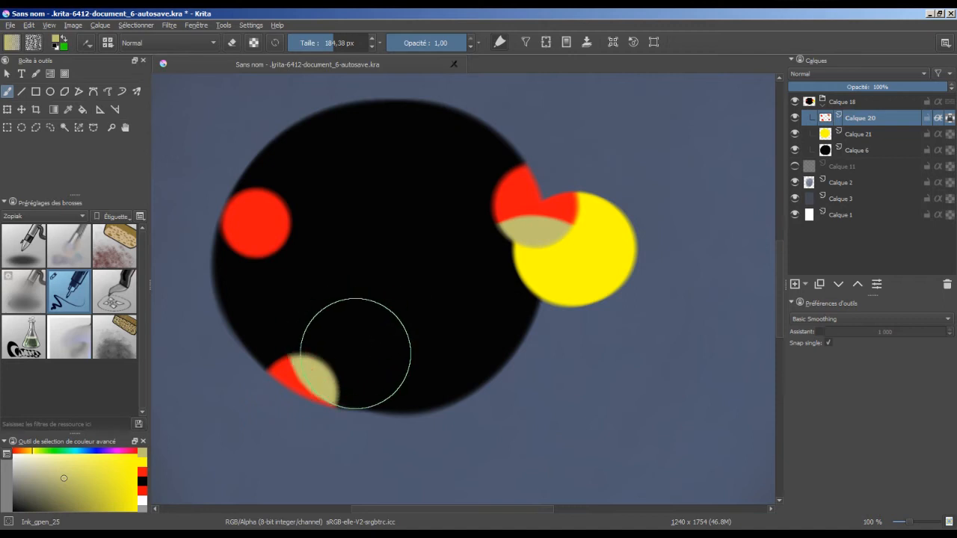
left_click(327, 225)
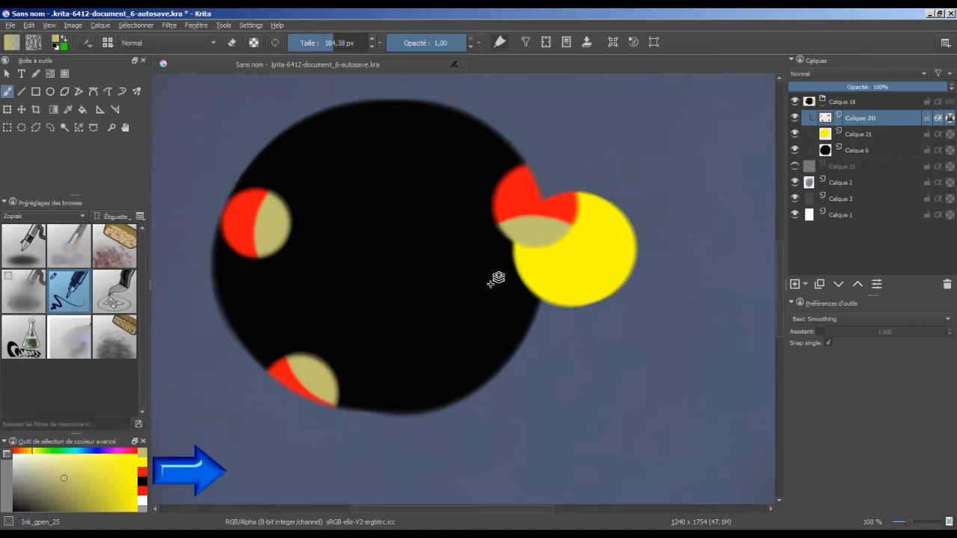
Step: Switch the active layer by picking the yellow disc, red spots and black blob directly on the canvas
left_click(574, 263)
left_click(515, 199)
left_click(448, 260)
left_click(532, 200)
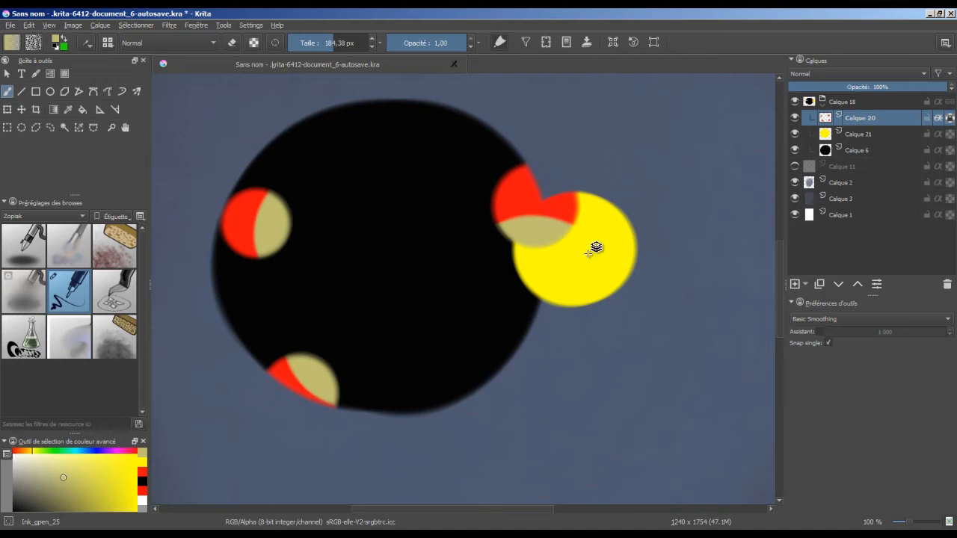
left_click(576, 234)
left_click(555, 210)
left_click(339, 240)
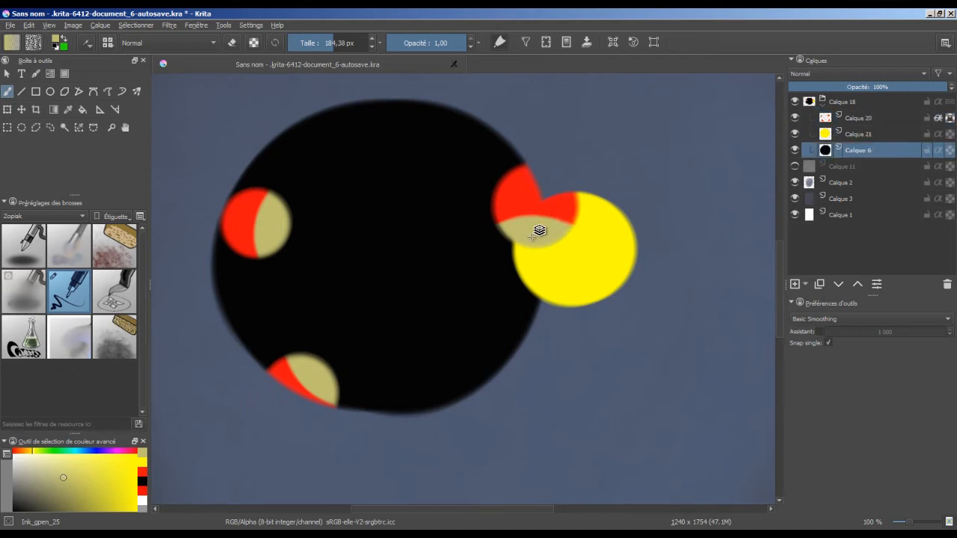
left_click(533, 211)
left_click(570, 250)
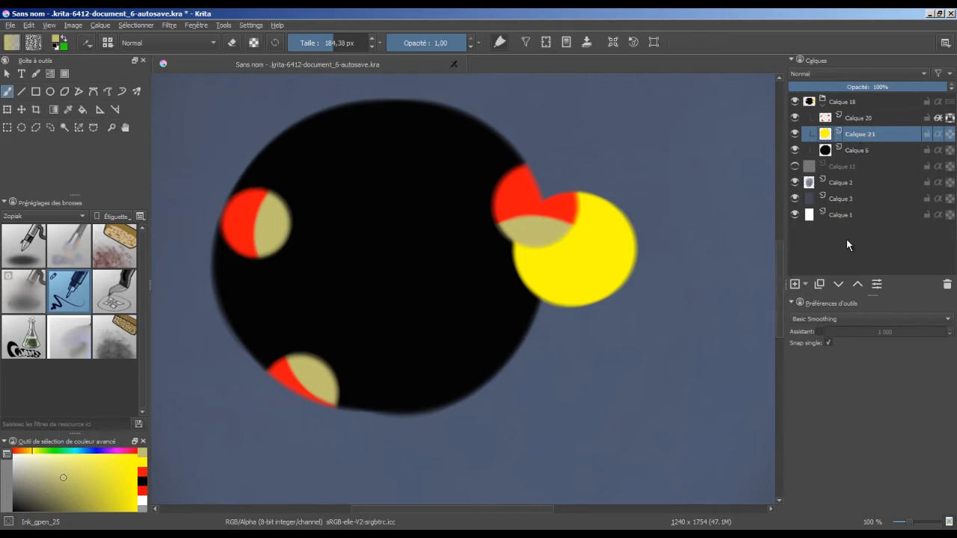
Step: Isolate Calque 20 and restore the full view, repeat this, and turn off the layer's alpha inheritance and alpha lock
left_click(856, 120)
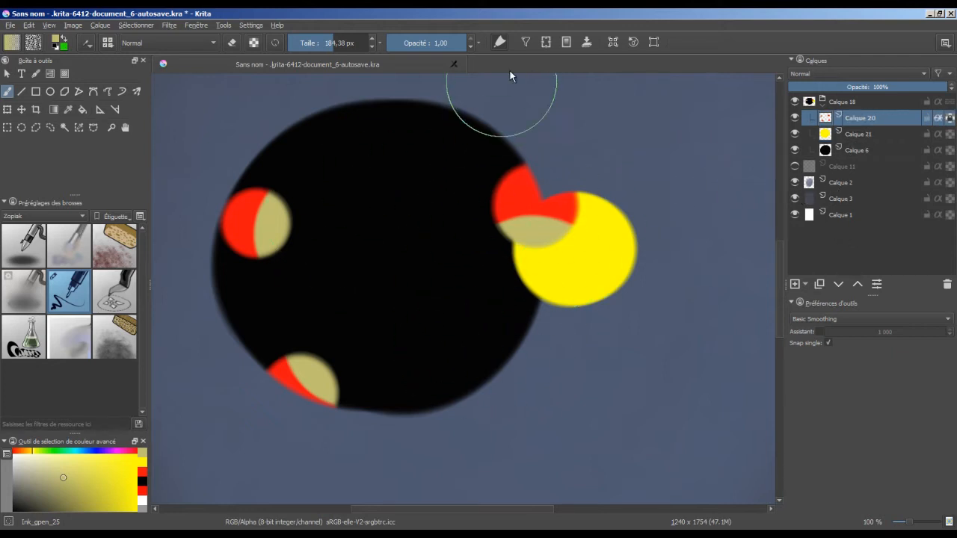
left_click(526, 43)
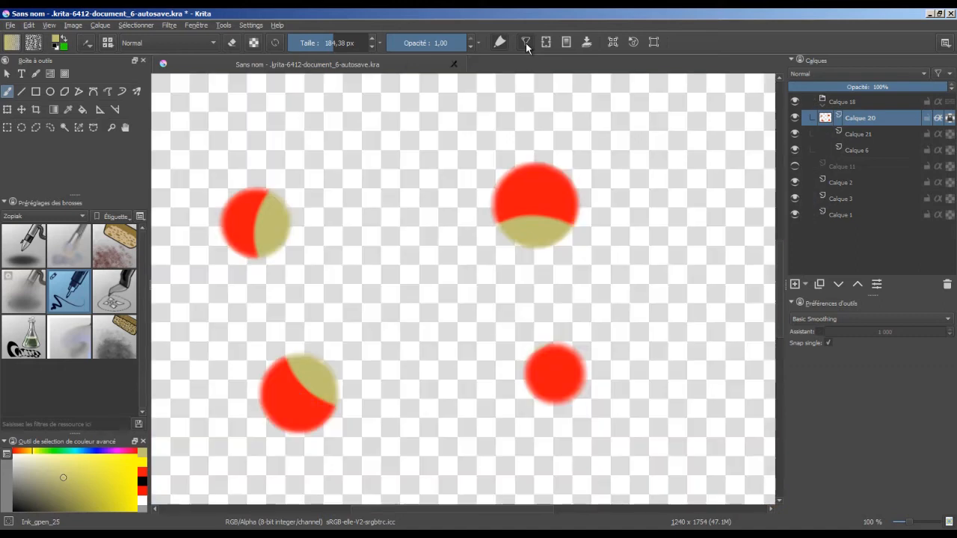
left_click(525, 42)
right_click(849, 120)
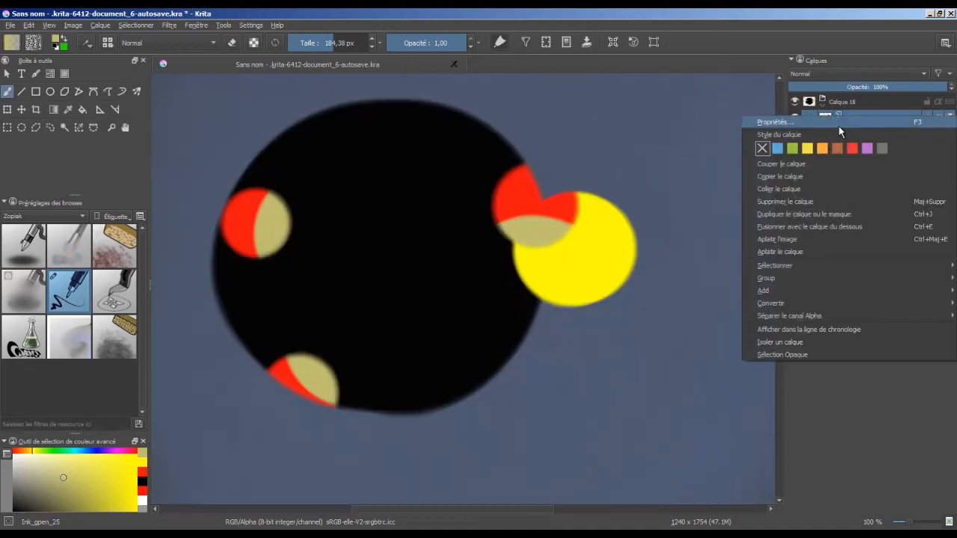
left_click(807, 345)
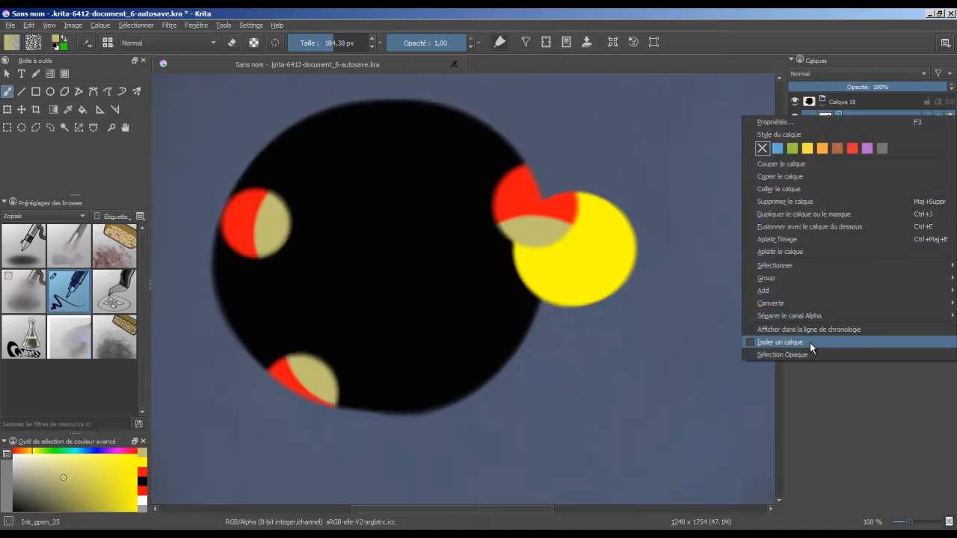
left_click(525, 42)
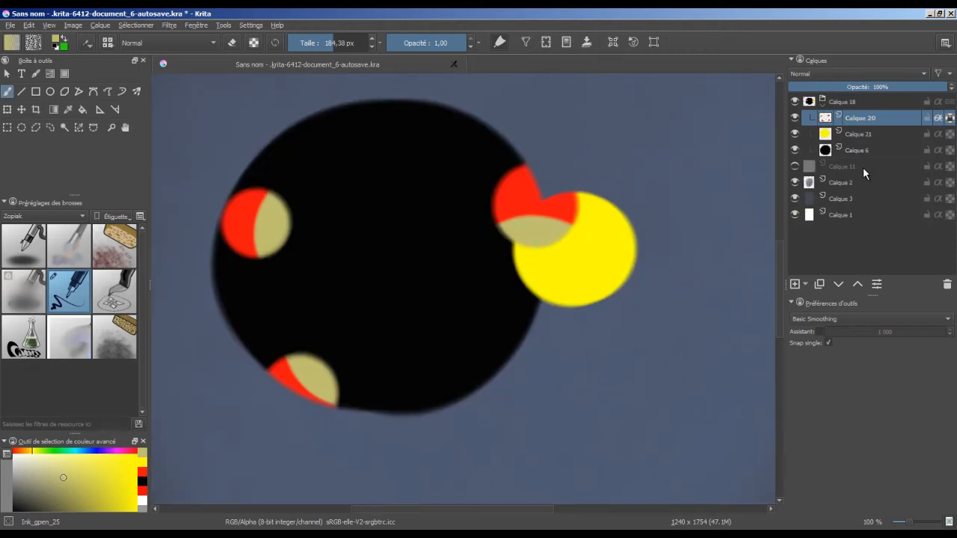
left_click(938, 118)
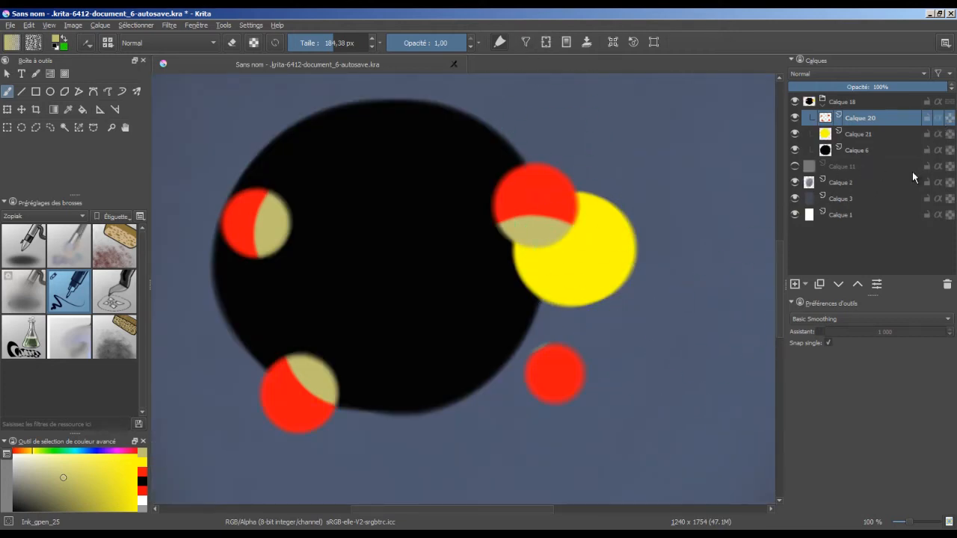
Step: Delete the whole group Calque 18 and add a new paint layer above Calque 11
left_click(884, 109)
left_click(946, 284)
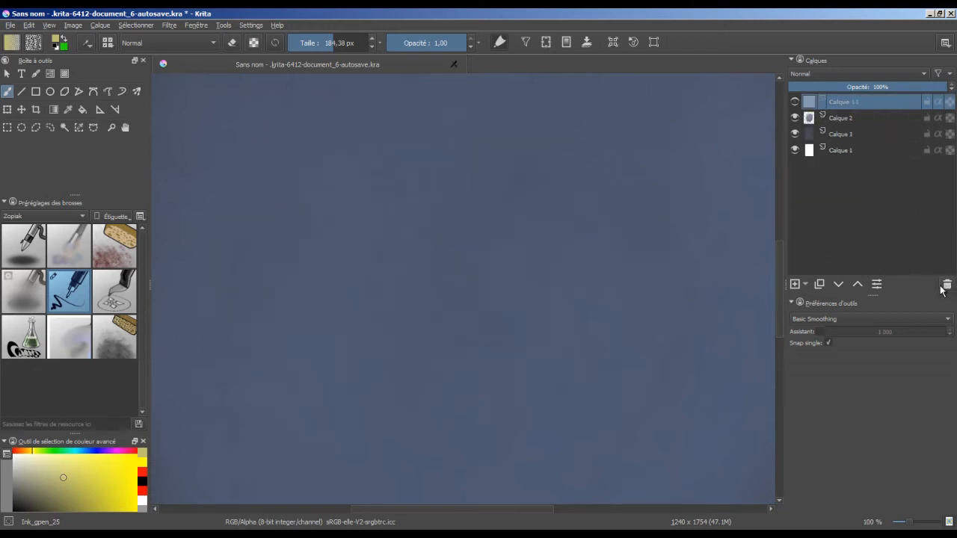
left_click(795, 288)
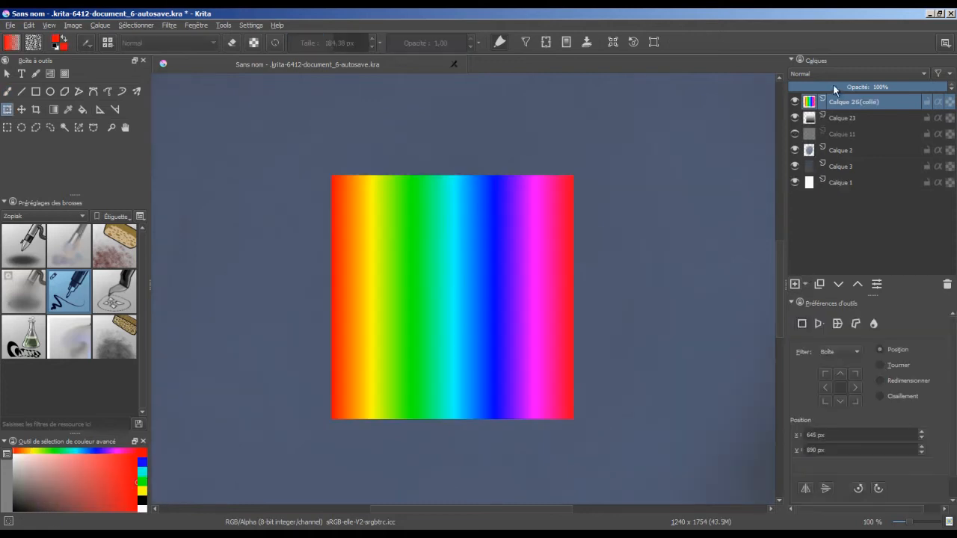
Step: Try the Multiplier blending mode on the rainbow gradient layer, and set it to Écran
left_click(849, 71)
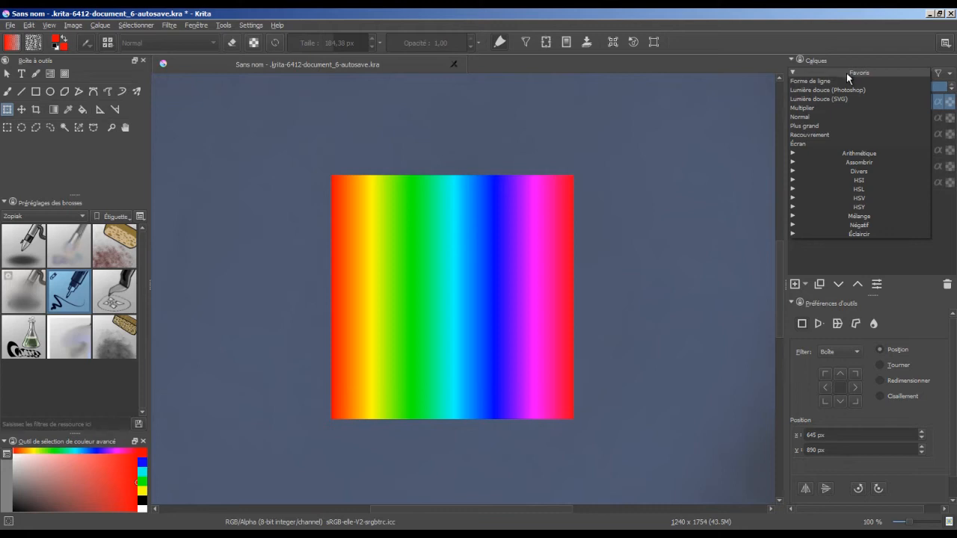
left_click(830, 108)
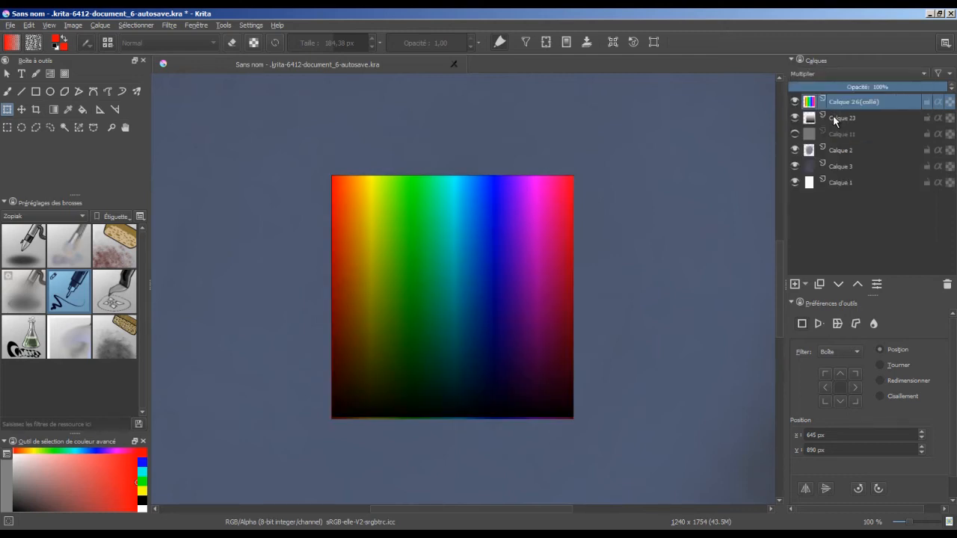
mouse_move(828, 129)
left_click(834, 70)
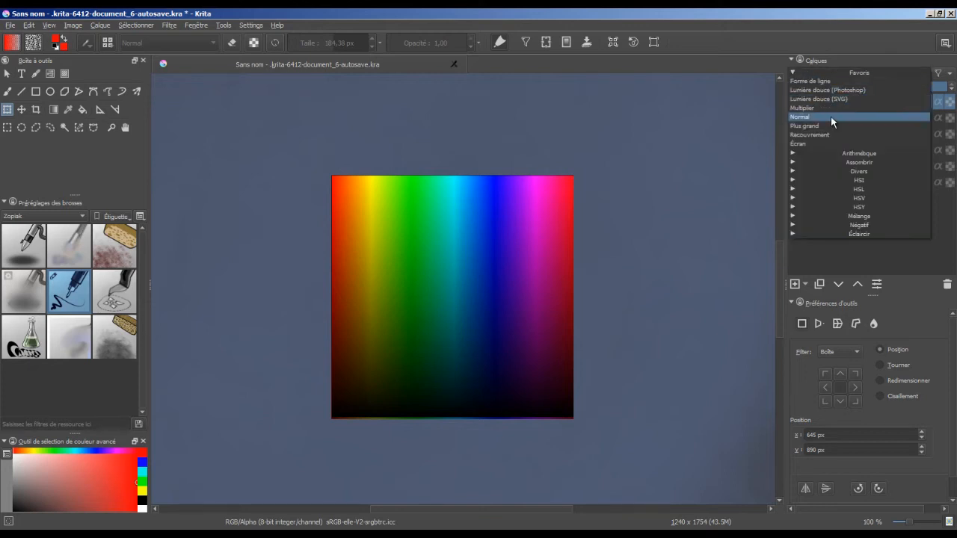
left_click(829, 143)
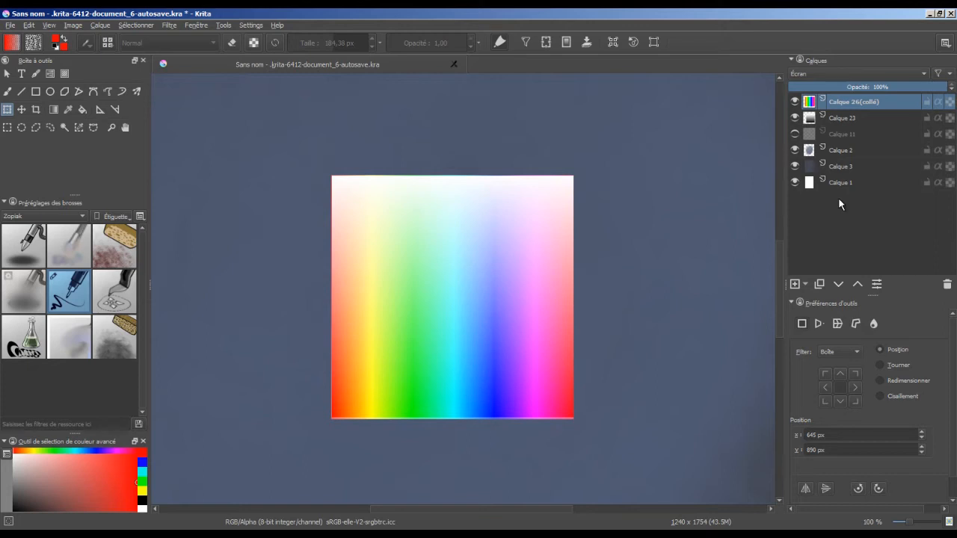
Step: Try the Recouvrement mode on the rainbow gradient layer, set it to Forme de ligne, and hide and show the layer to compare
left_click(830, 74)
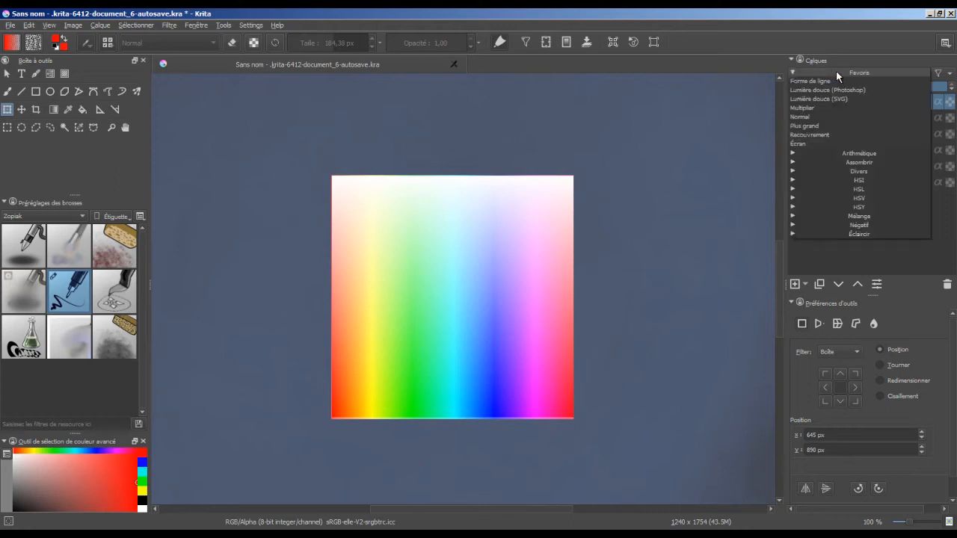
left_click(836, 135)
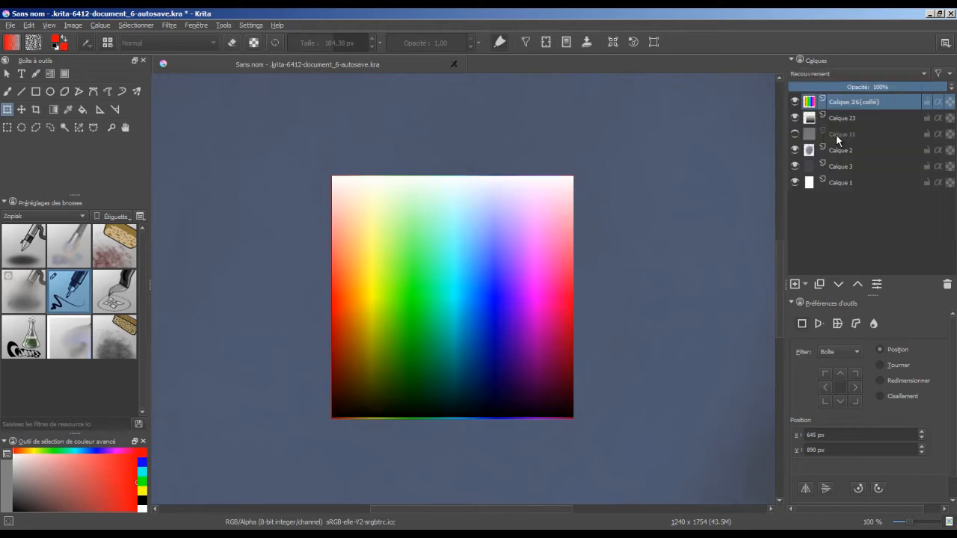
mouse_move(844, 160)
left_click(830, 73)
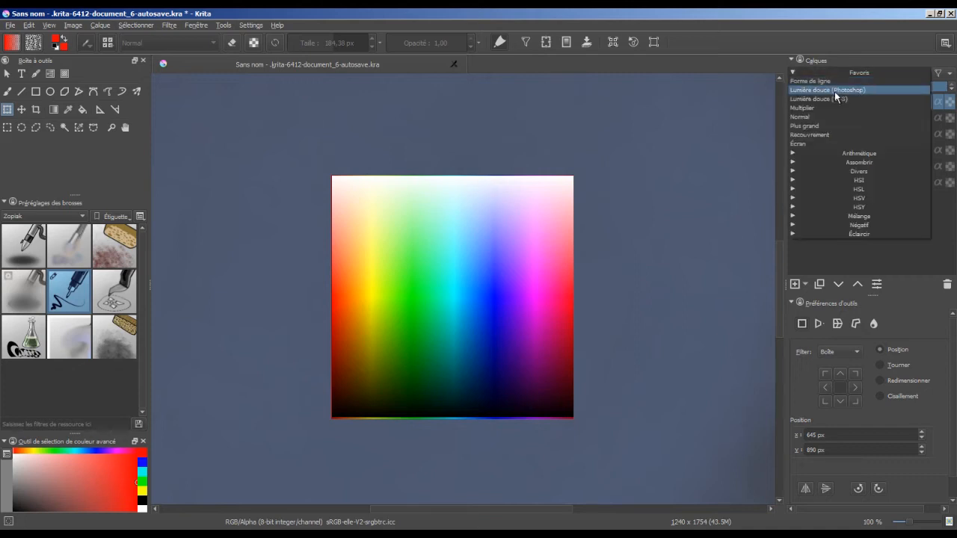
left_click(838, 79)
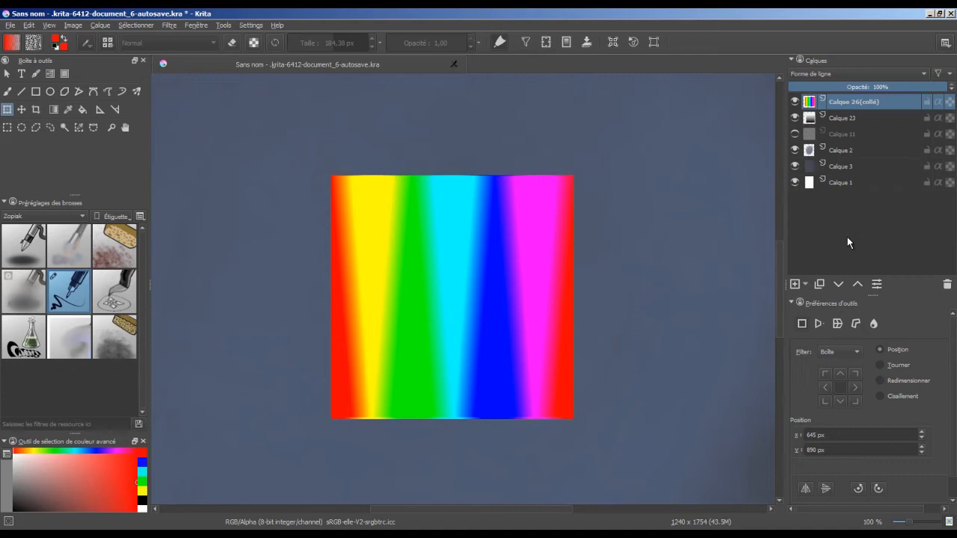
left_click(795, 102)
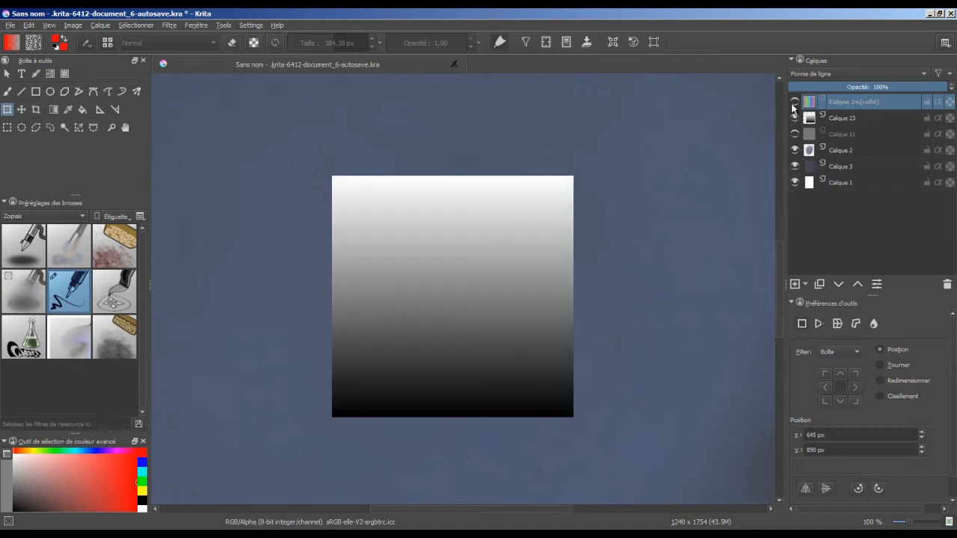
left_click(794, 102)
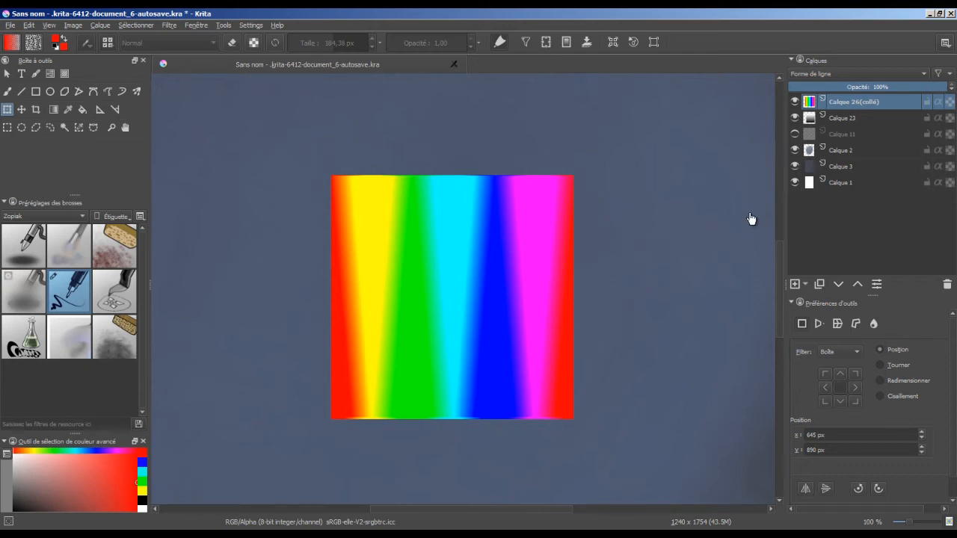
Step: Hide the rainbow layer and add a new paint layer above Calque 23 with the Forme de ligne blending mode
left_click(799, 101)
left_click(845, 118)
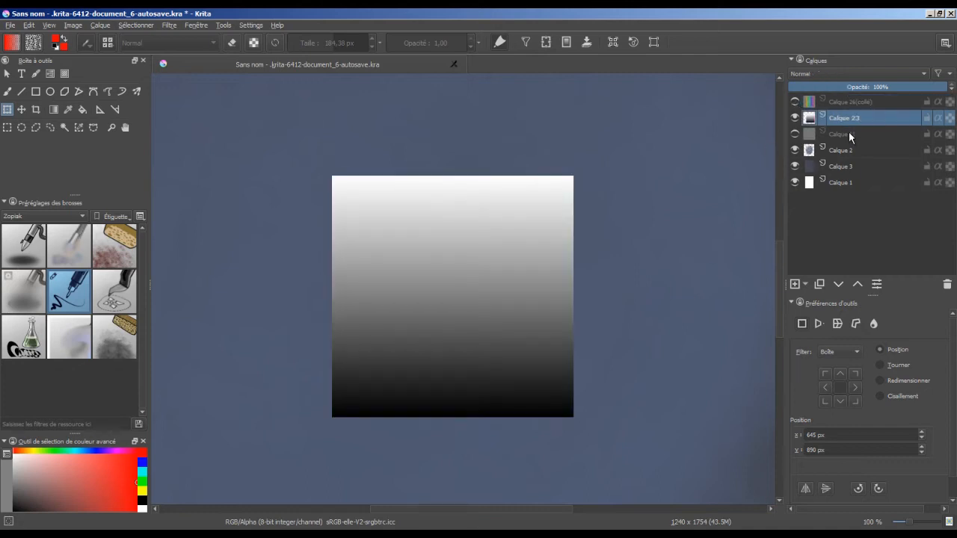
left_click(796, 284)
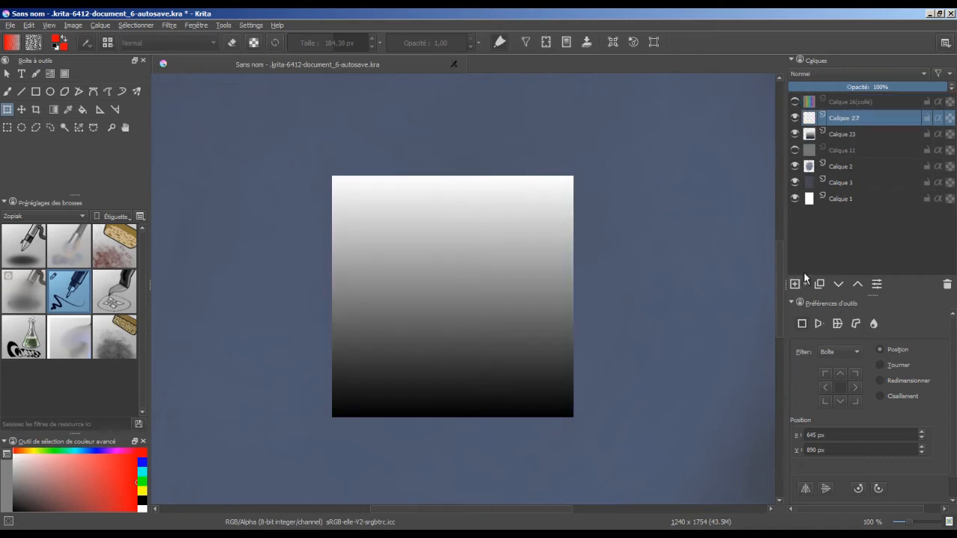
left_click(831, 74)
left_click(847, 80)
Step: Paint a large blob in a muted, half-saturated red over the grayscale gradient square with the brush
left_click(74, 483)
key("b")
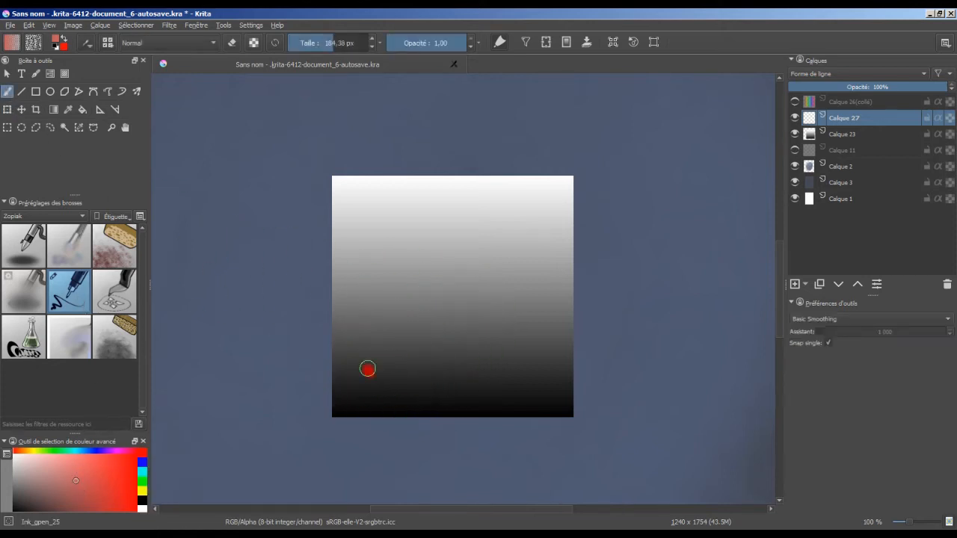
mouse_move(367, 368)
left_mouse_down()
mouse_move(372, 406)
mouse_move(391, 133)
mouse_move(406, 342)
mouse_move(534, 271)
mouse_move(589, 331)
mouse_move(412, 348)
mouse_move(303, 207)
mouse_move(387, 345)
left_mouse_up()
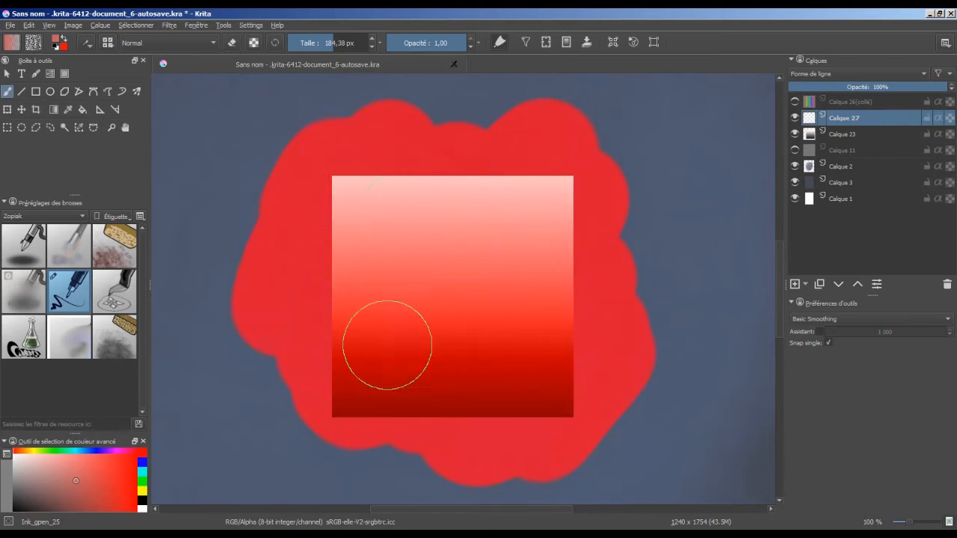
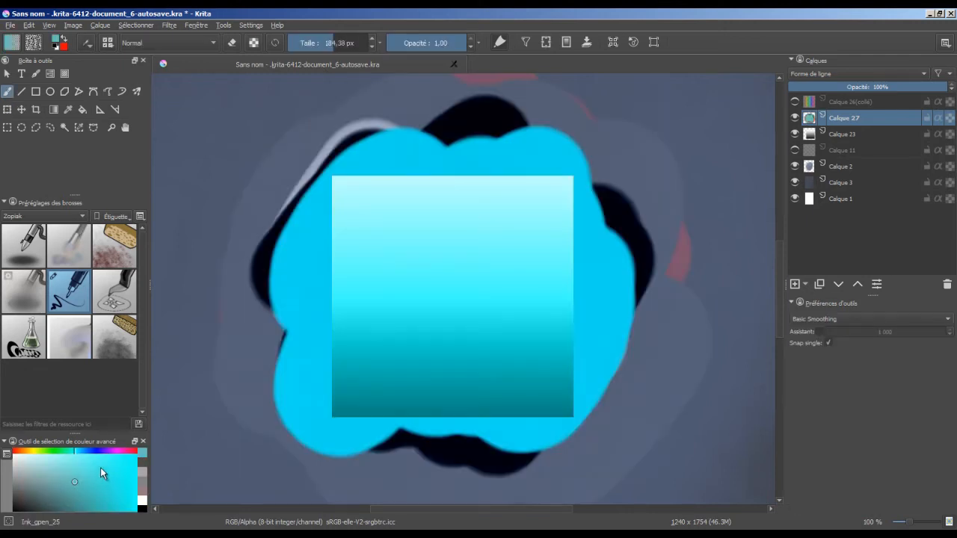
Step: Paint over the grayscale square with a brighter, more saturated cyan, and pick a muted cyan as the brush colour
left_click(102, 468)
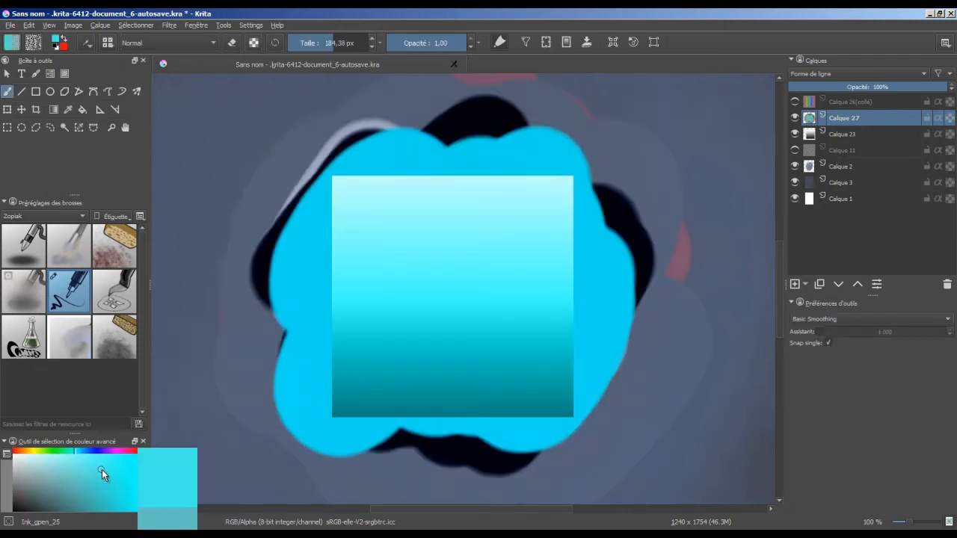
mouse_move(400, 263)
left_mouse_down()
mouse_move(413, 228)
mouse_move(424, 265)
mouse_move(488, 262)
mouse_move(532, 292)
mouse_move(529, 434)
mouse_move(456, 399)
mouse_move(396, 202)
mouse_move(388, 218)
mouse_move(509, 282)
mouse_move(494, 213)
mouse_move(321, 195)
left_mouse_up()
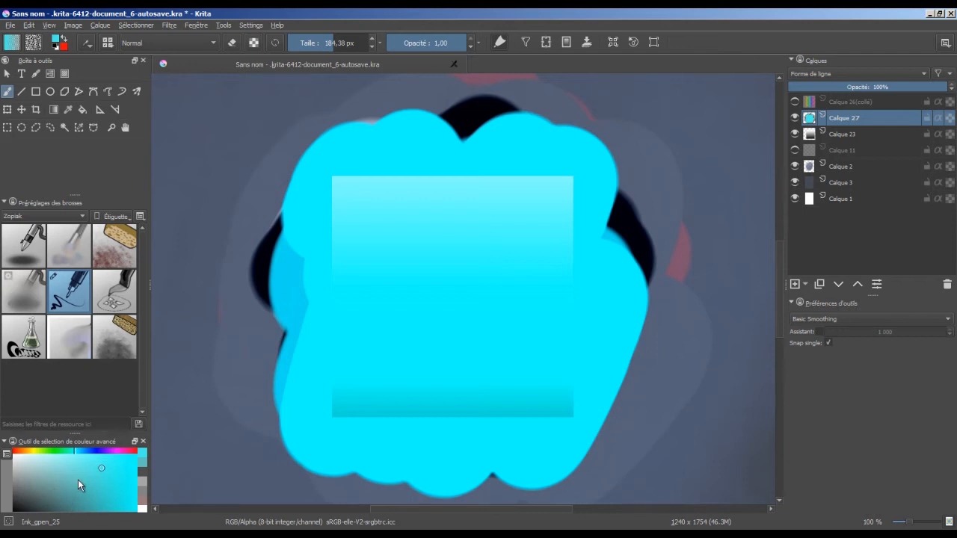
left_click(76, 483)
Step: Apply an HSV/HSL adjustment to Calque 27 with hue -43, saturation -13 and luminosity -25
key("ctrl+u")
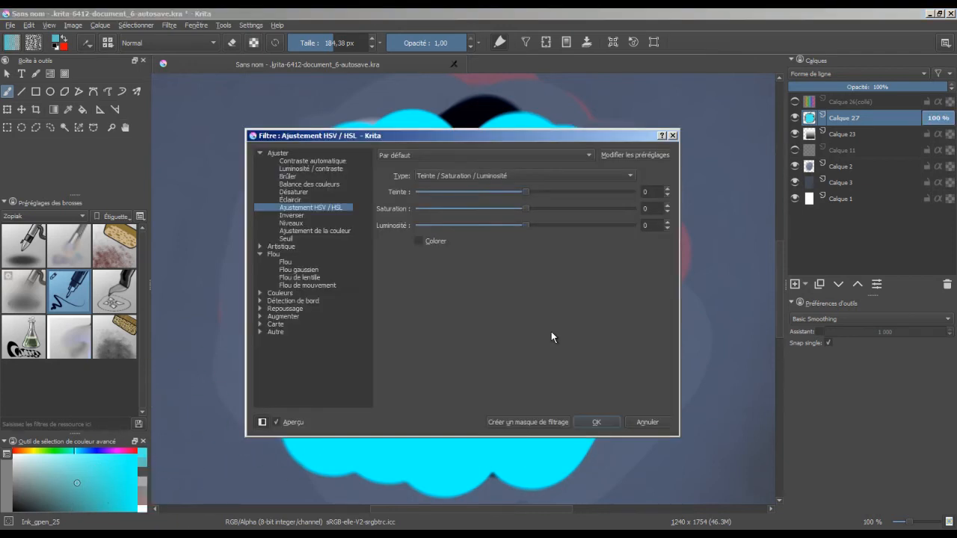
left_click(536, 209)
left_click_drag(606, 138, 874, 161)
left_click_drag(794, 207, 765, 241)
left_click_drag(813, 208, 773, 214)
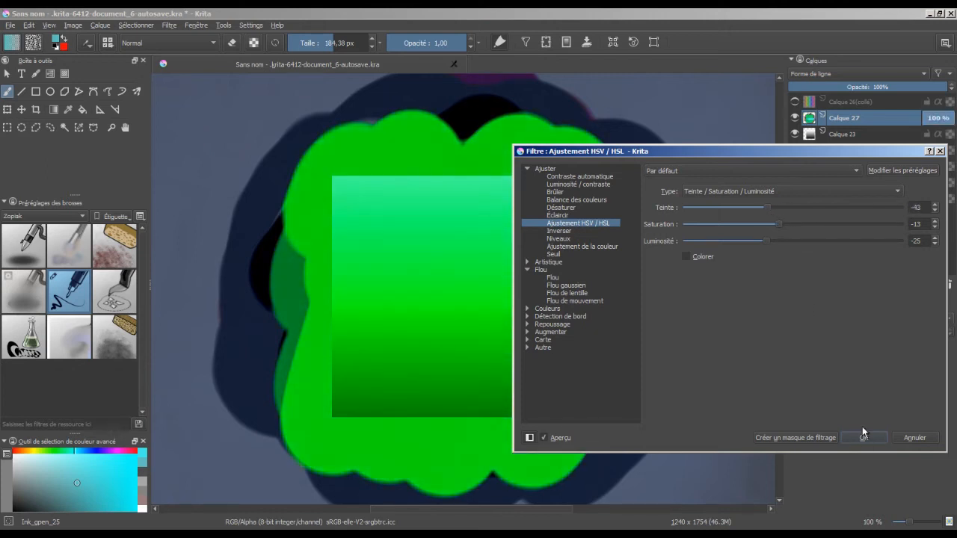
left_click(863, 437)
Step: Switch the painted layer Calque 27 to Normal blending for comparison and return it to Forme de ligne
left_click(827, 73)
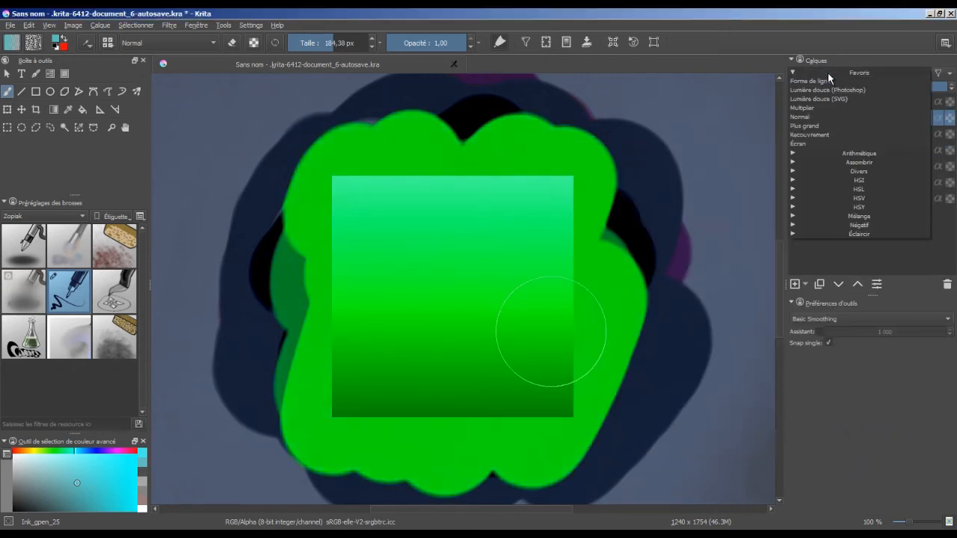
left_click(821, 116)
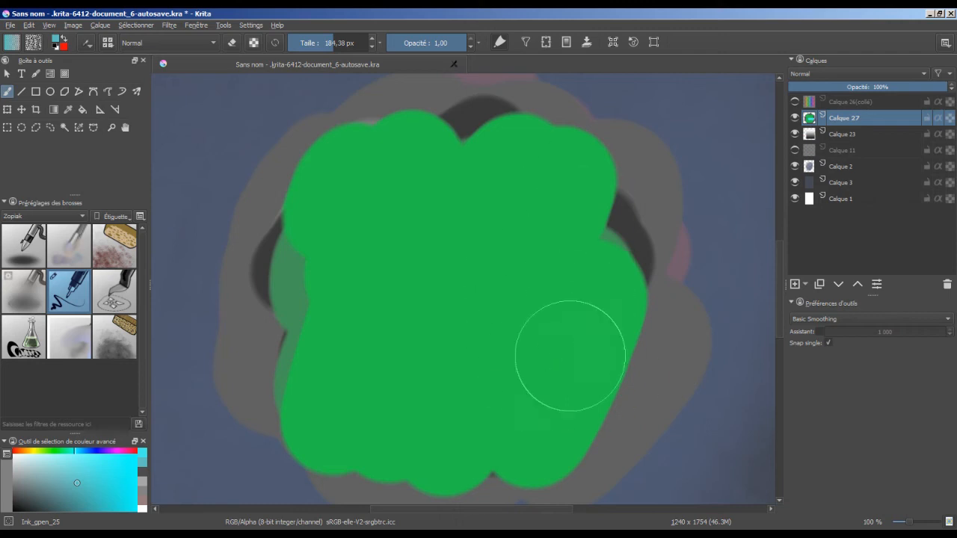
left_click(829, 73)
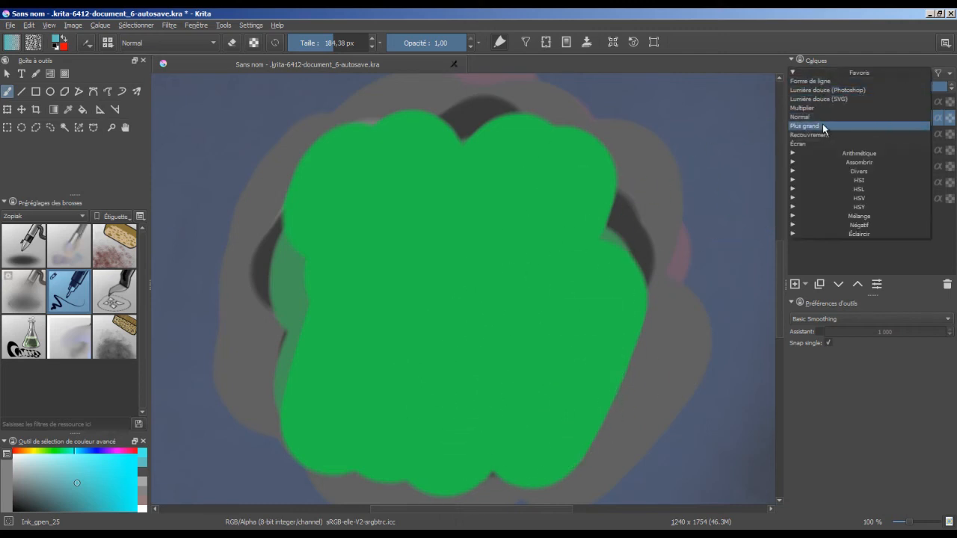
left_click(831, 92)
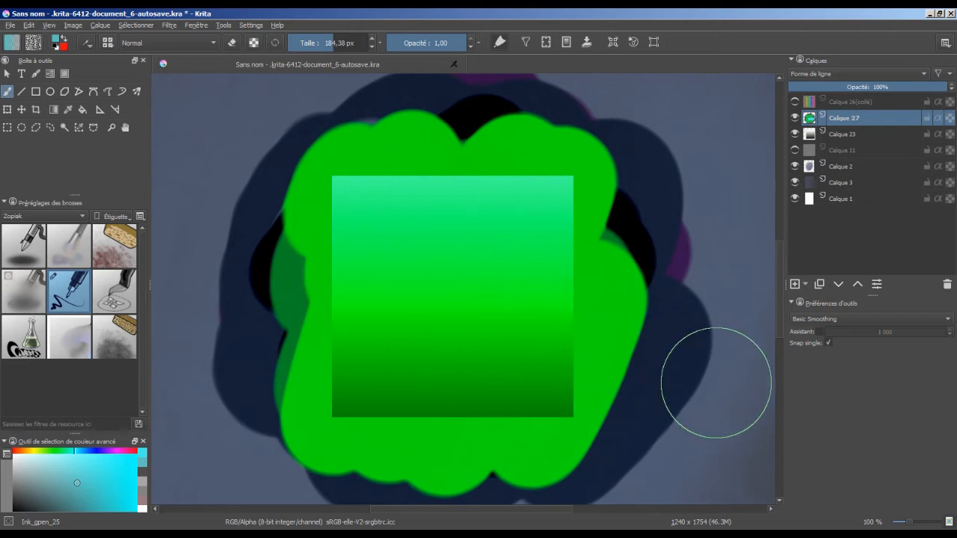
Step: Look through the layer blending mode categories, including the modes in the HSY group
left_click(834, 72)
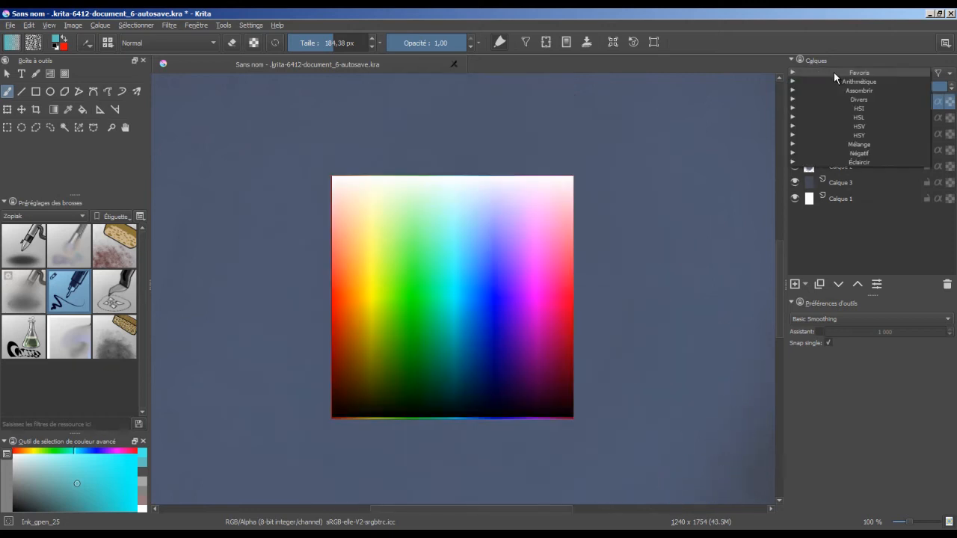
left_click(850, 72)
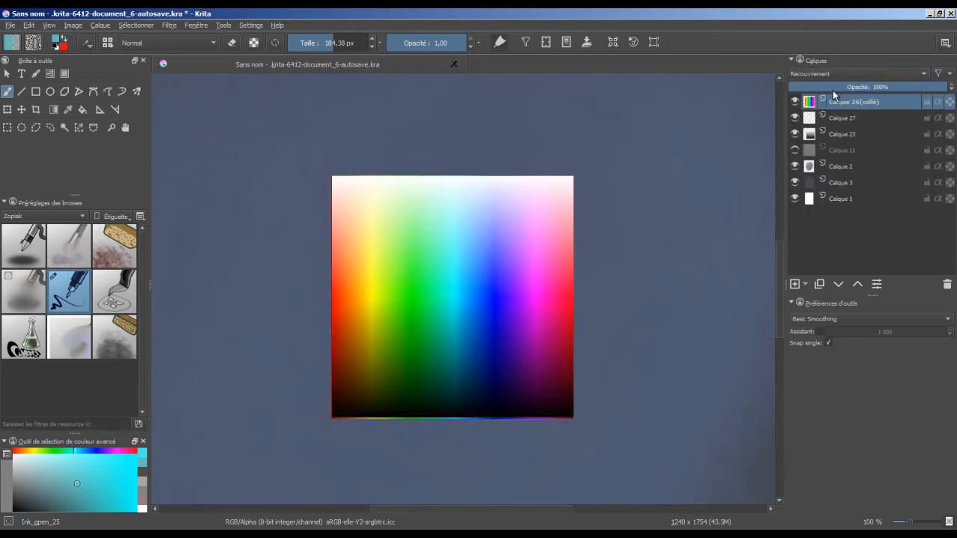
left_click(833, 73)
left_click(836, 128)
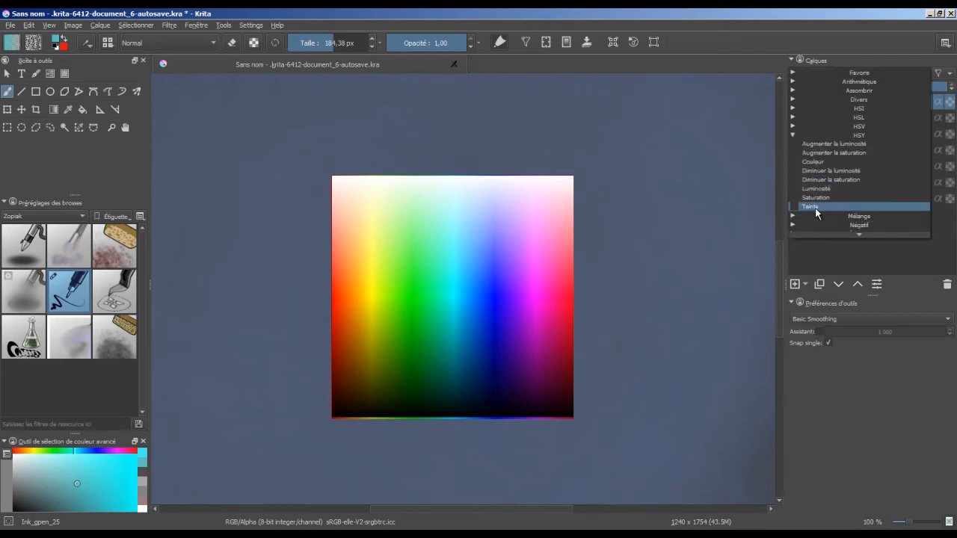
left_click(815, 208)
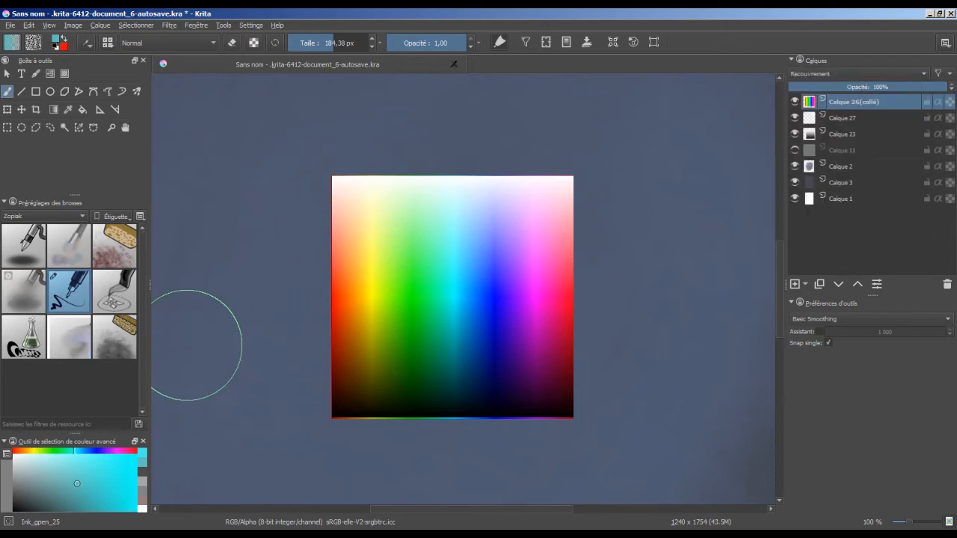
Step: Set the brush's own blending mode to Forme de ligne
left_click(173, 42)
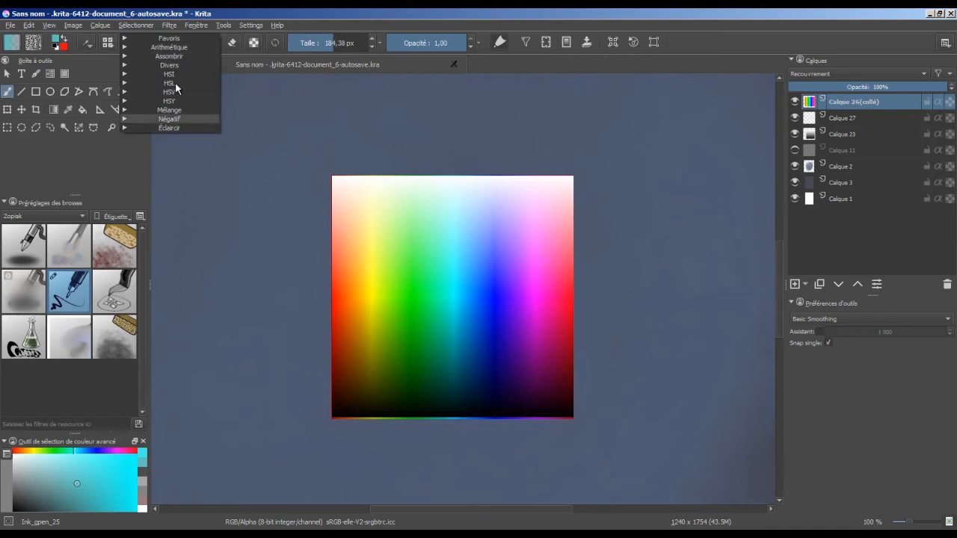
left_click(177, 41)
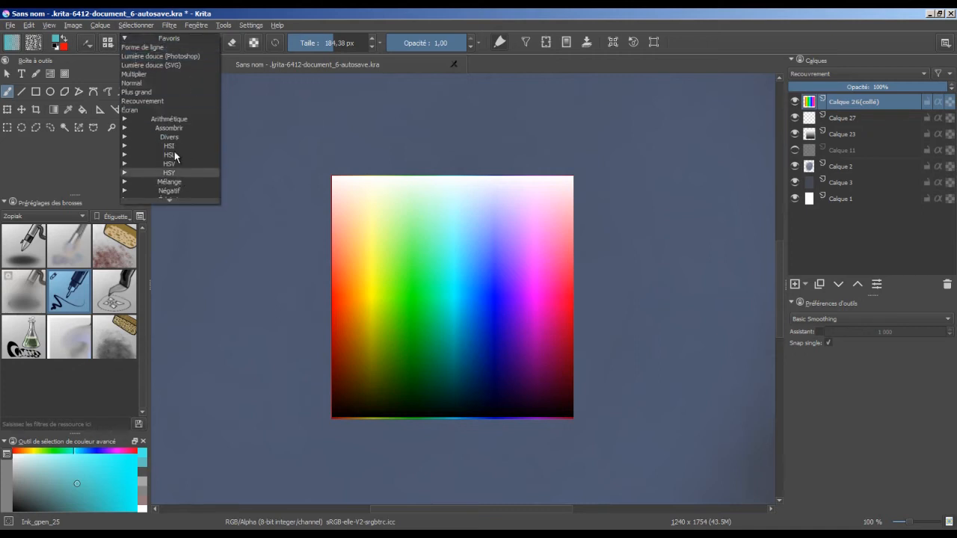
left_click(160, 56)
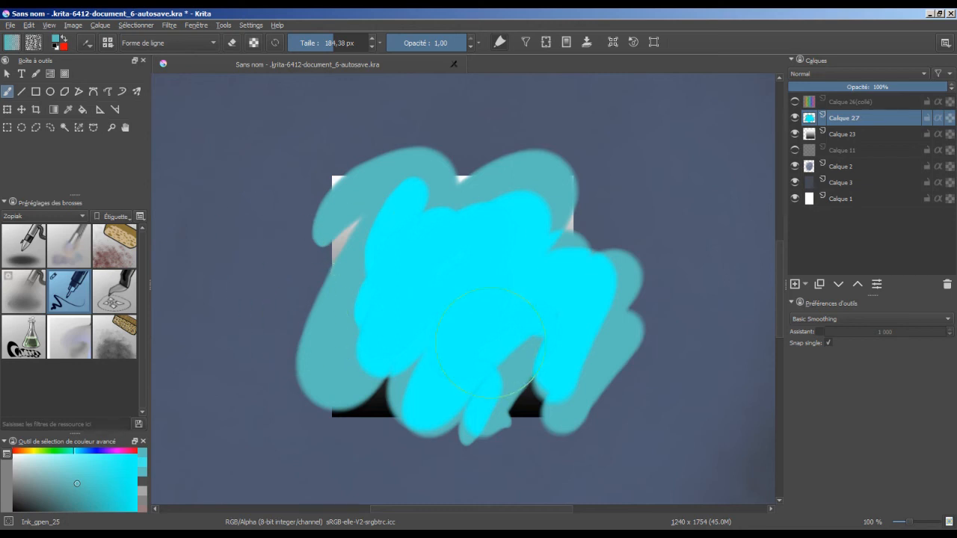
Step: Clear the paint on Calque 27, draw one muted cyan zigzag stroke across the square, and clear the layer again
key("Delete")
mouse_move(293, 305)
left_mouse_down()
mouse_move(342, 222)
mouse_move(628, 217)
mouse_move(520, 439)
left_mouse_up()
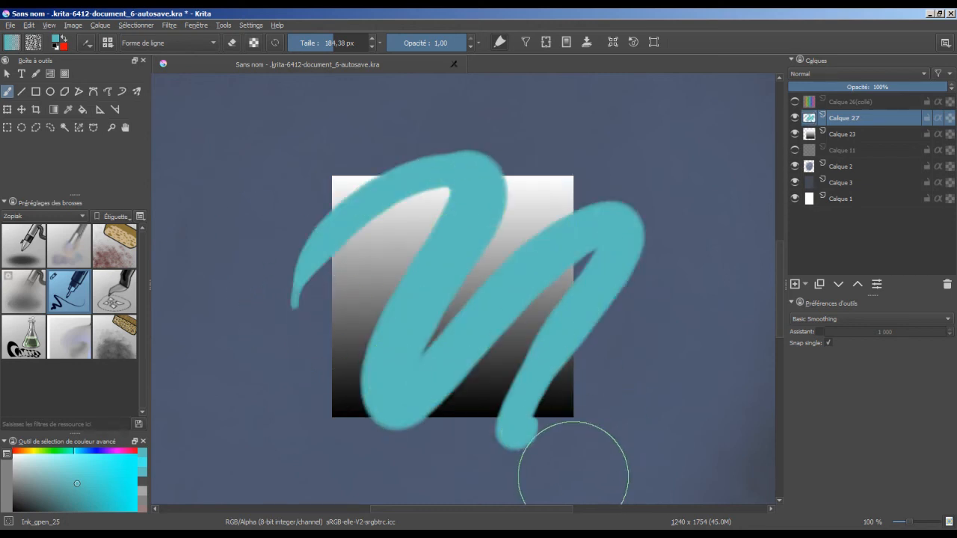
key("Delete")
Step: Paint muted cyan directly on the grayscale gradient layer Calque 23 with the Forme de ligne brush, and undo the painting
left_click(836, 134)
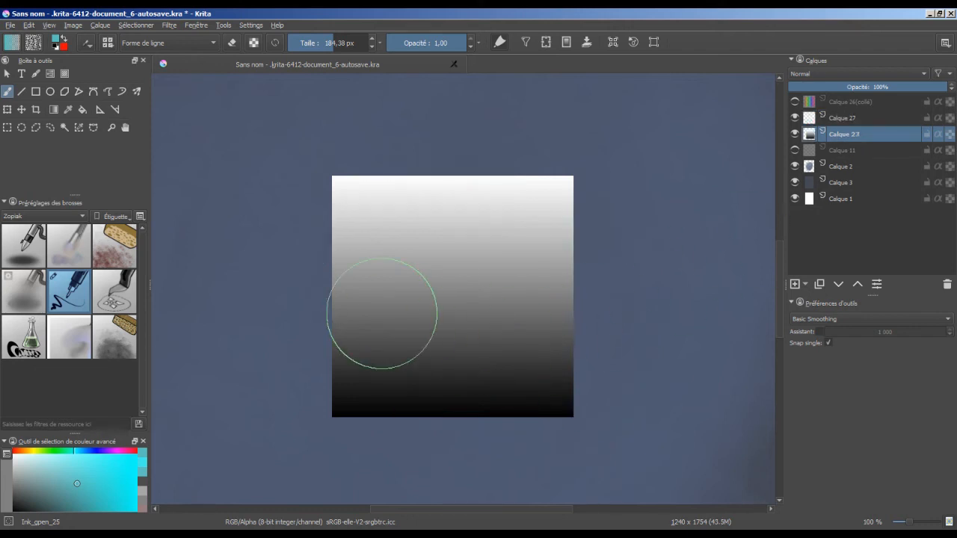
mouse_move(382, 313)
left_mouse_down()
mouse_move(480, 192)
mouse_move(513, 309)
mouse_move(576, 352)
mouse_move(426, 314)
mouse_move(331, 214)
mouse_move(533, 142)
mouse_move(635, 367)
mouse_move(517, 173)
left_mouse_up()
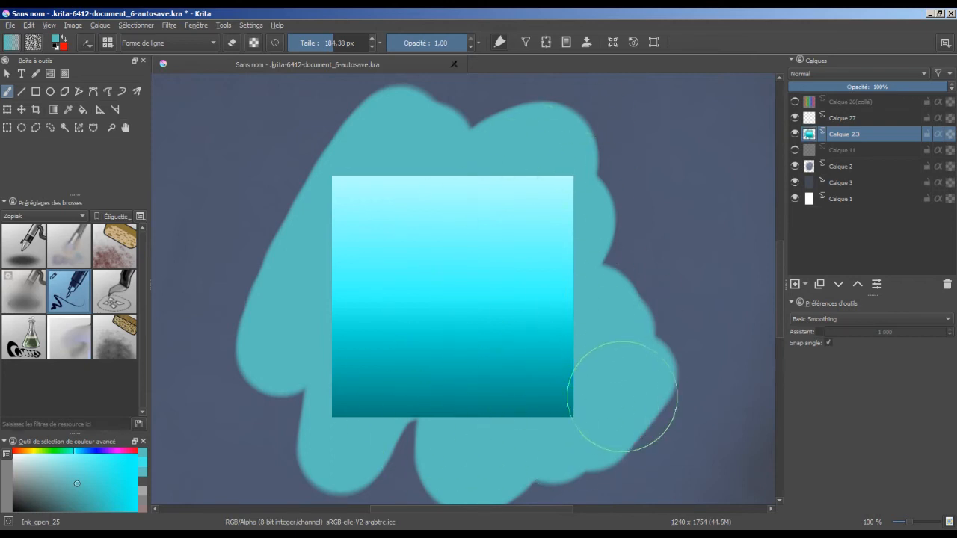
key("ctrl+z")
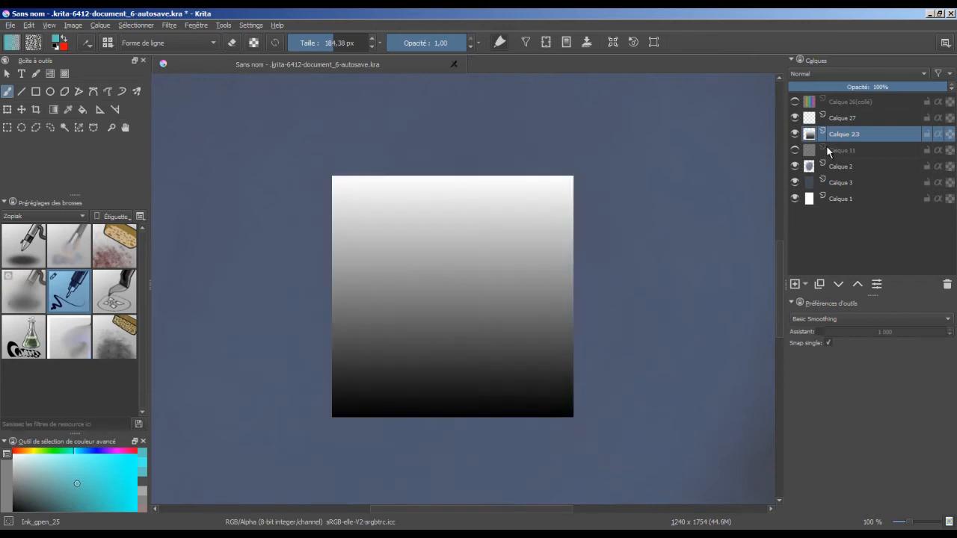
Step: Reset the brush's blending mode to Normal and try another brush preset
left_click(210, 43)
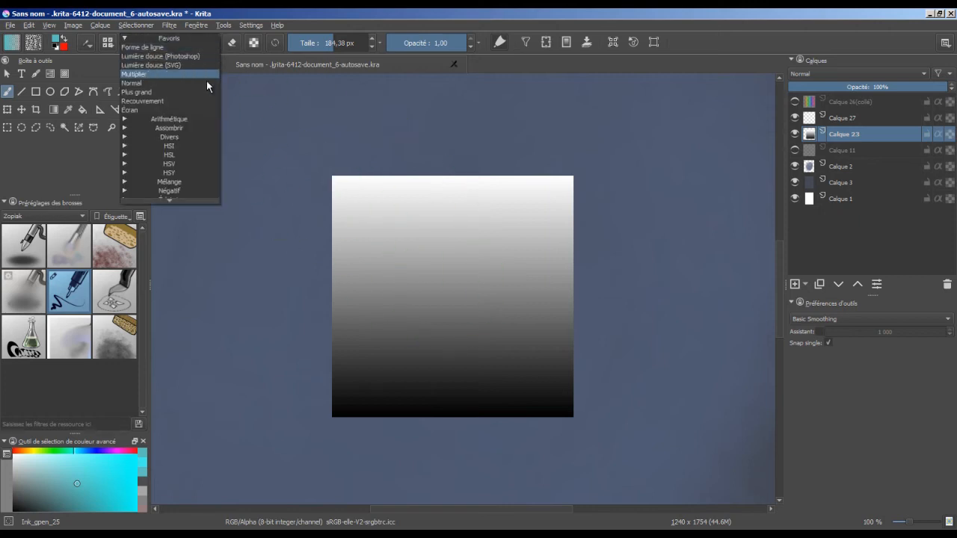
left_click(187, 83)
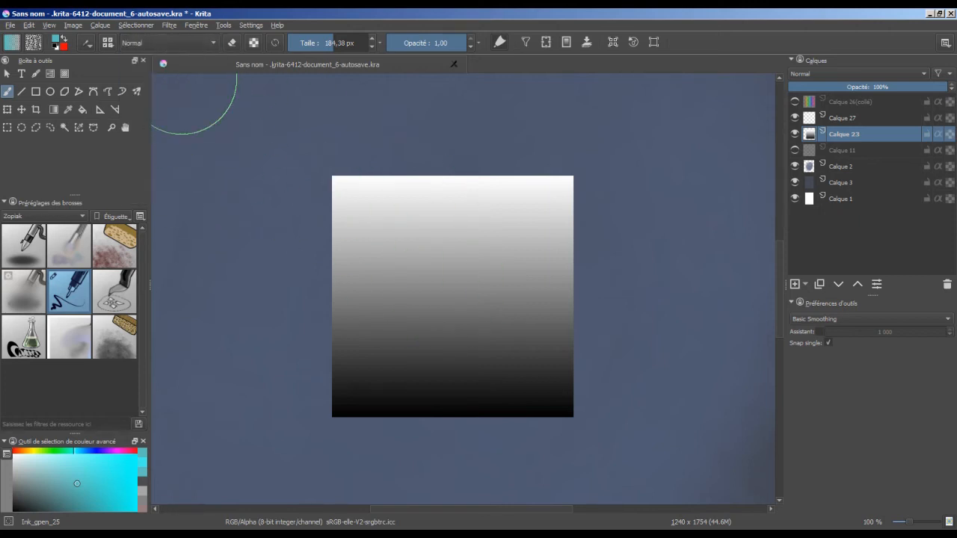
left_click(114, 301)
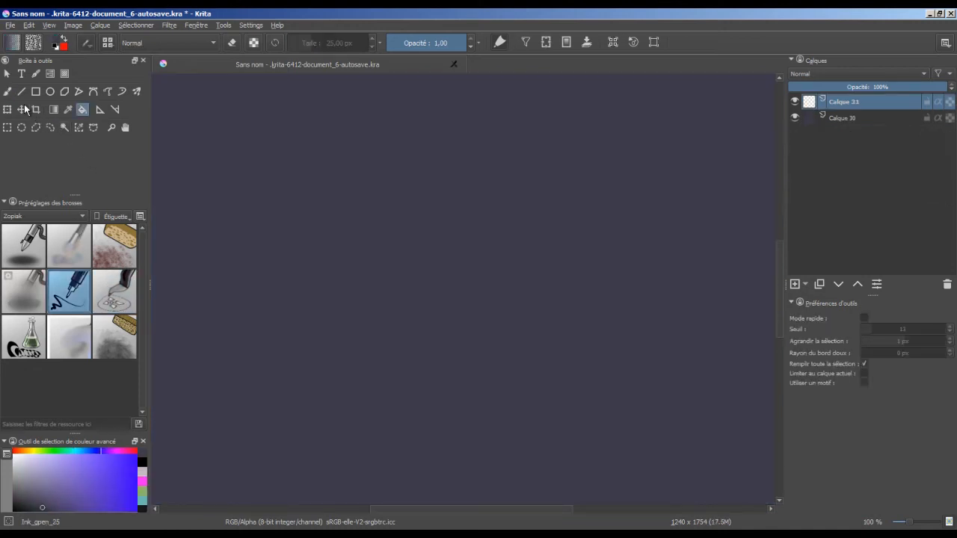
Step: Activate the freehand brush on Calque 31 and enable its snapping to drawing assistants
key("b")
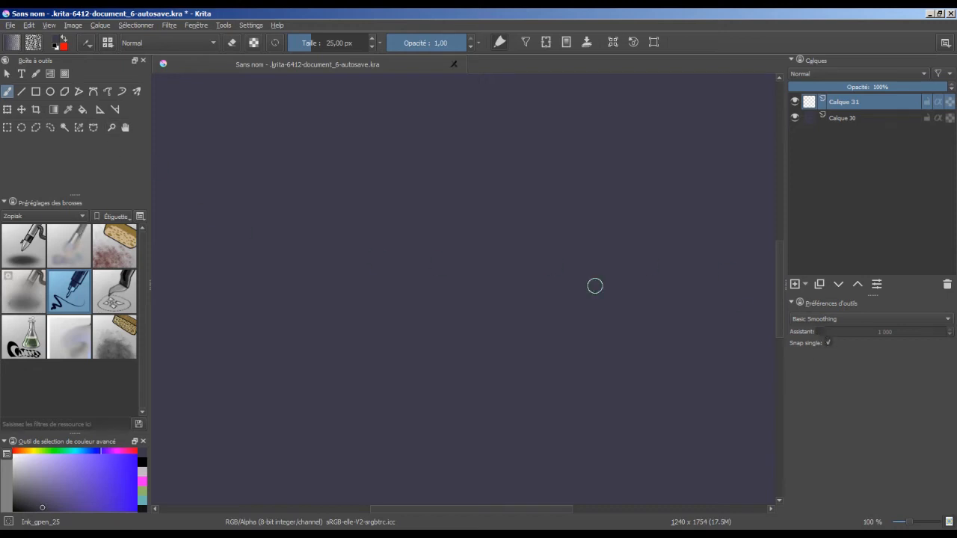
left_click(818, 331)
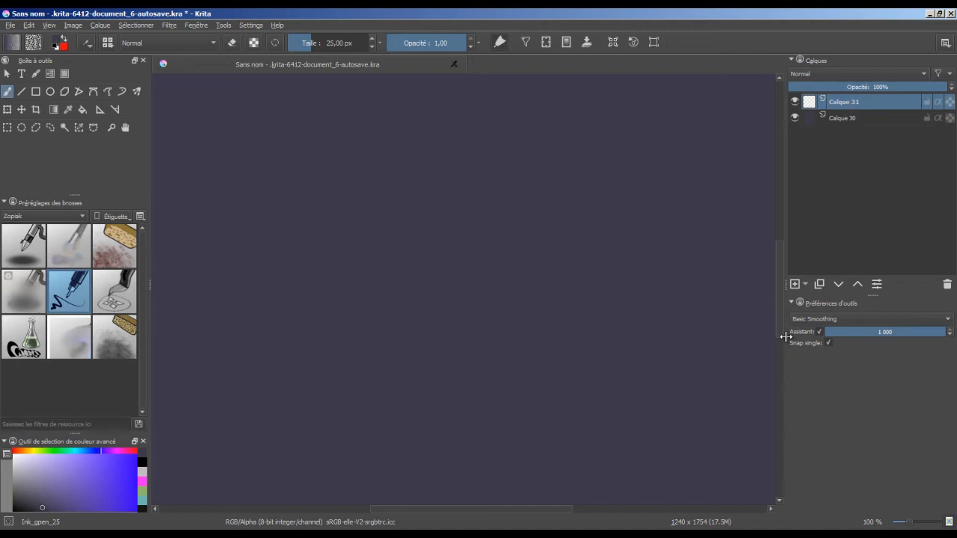
Step: Try placing a Bézier curve (Courbes de Bézier) drawing assistant across the canvas, then remove it
left_click(100, 110)
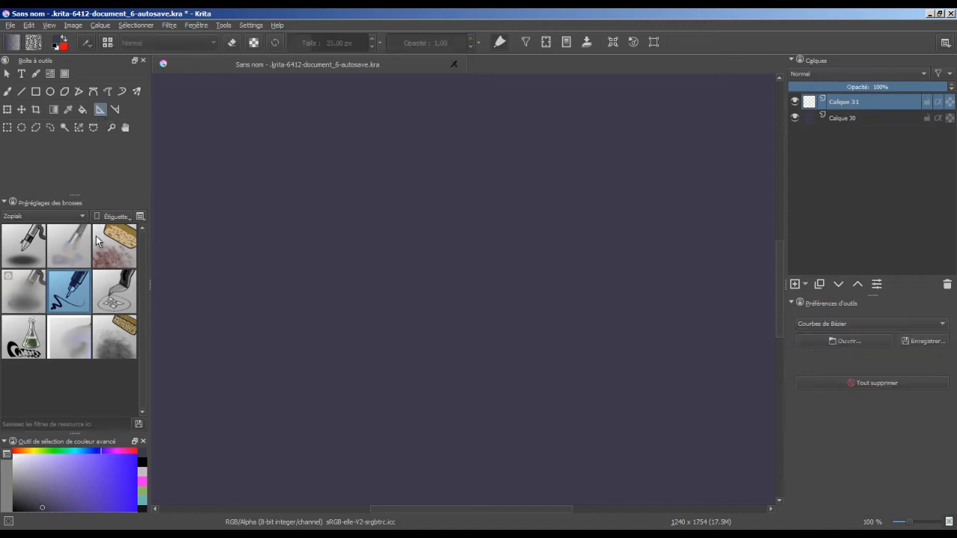
left_click(859, 325)
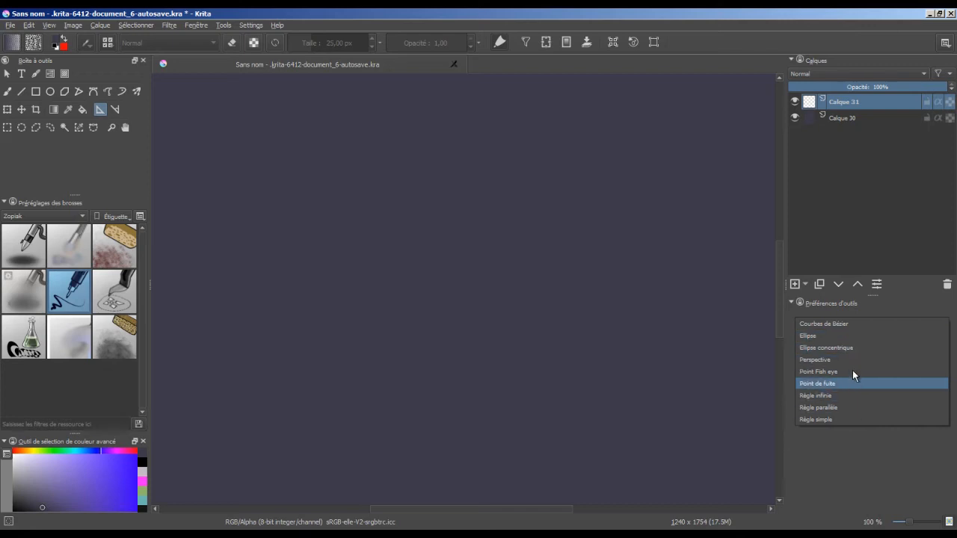
left_click(858, 325)
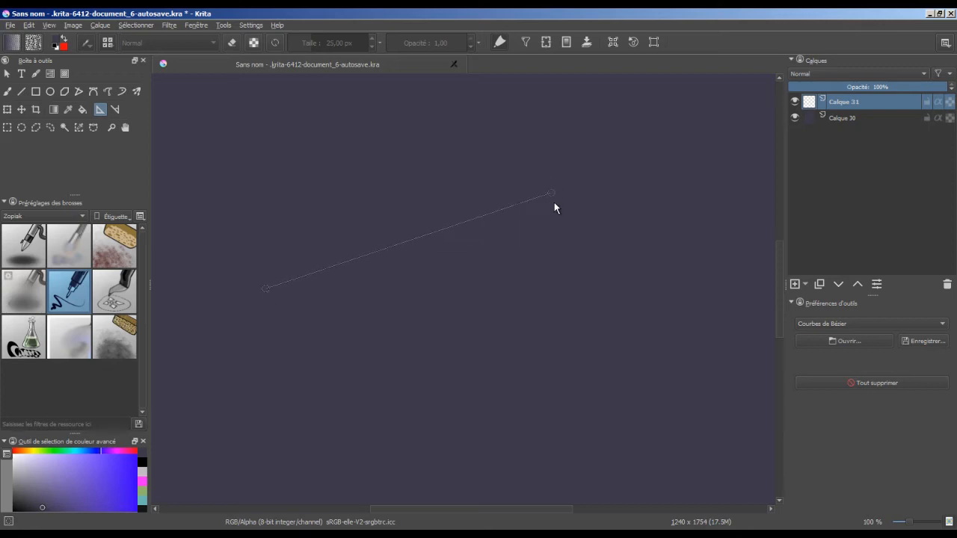
left_click(487, 314)
left_click(627, 225)
left_click_drag(537, 278, 587, 272)
left_click(621, 272)
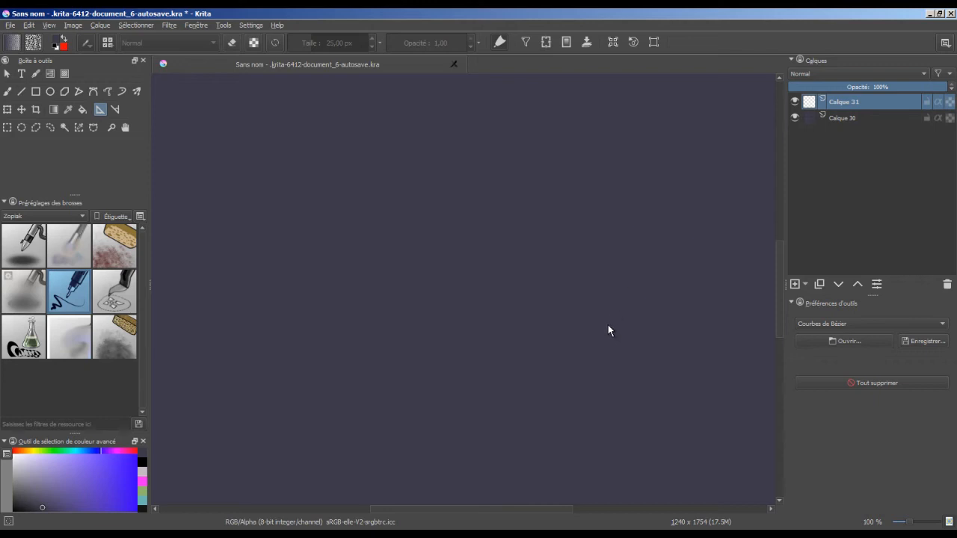
Step: Place a Bézier curve assistant bowing downward across the middle of the canvas, with one curve handle for each end
left_click(846, 328)
left_click(846, 331)
left_click(583, 193)
left_click(404, 370)
left_click(615, 266)
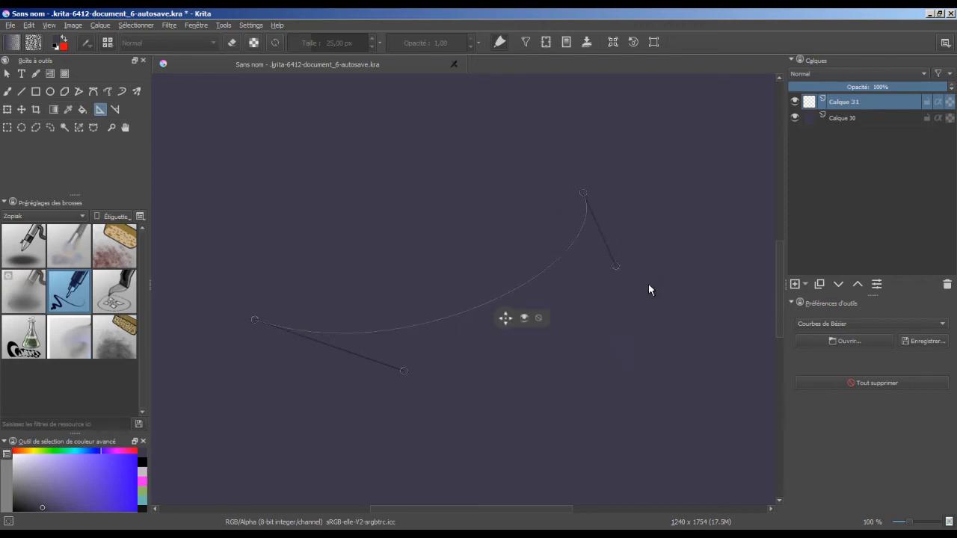
Step: Pick white and paint freehand brush strokes snapped along the Bézier curve assistant on Calque 31, undoing them
left_click(7, 92)
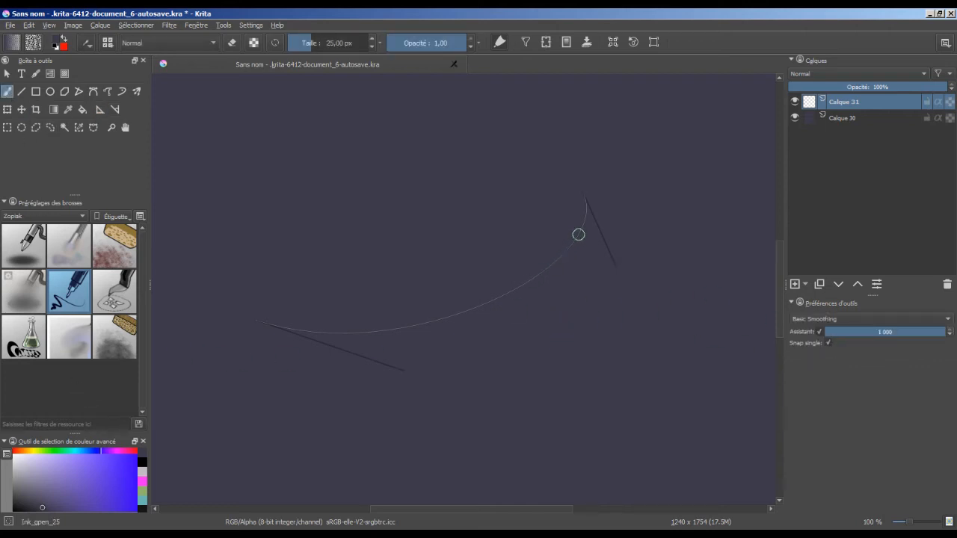
left_click(13, 453)
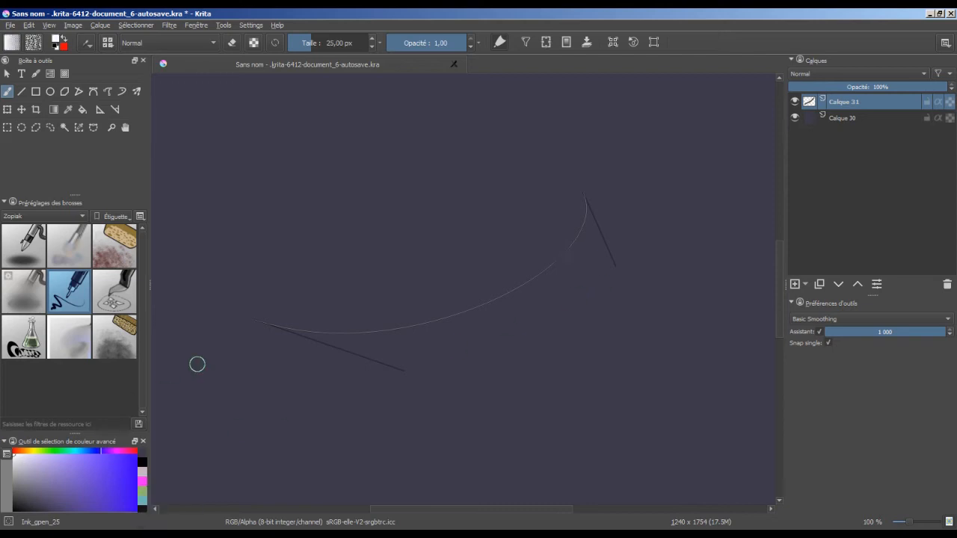
mouse_move(329, 347)
left_mouse_down()
mouse_move(523, 282)
mouse_move(573, 252)
mouse_move(582, 226)
left_mouse_up()
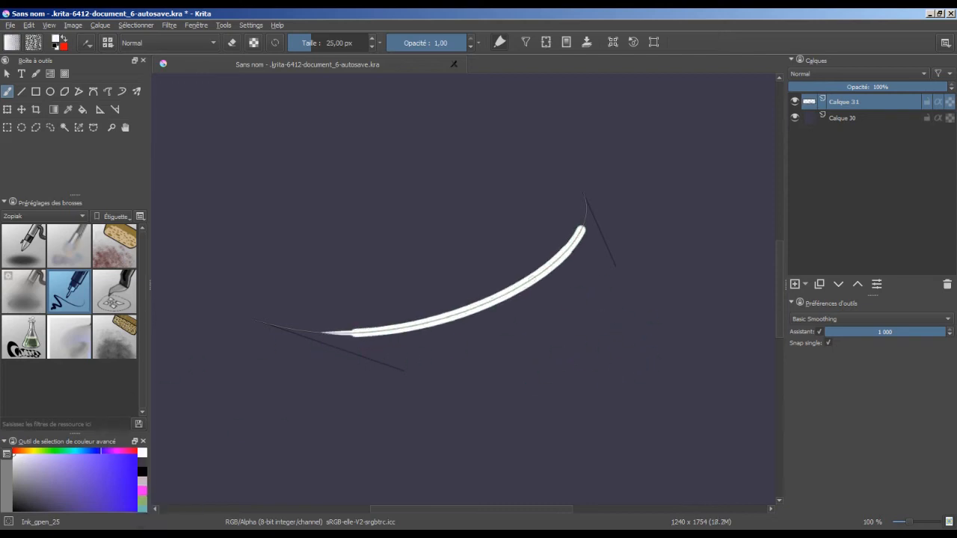
left_click_drag(531, 279, 586, 216)
left_click_drag(443, 320, 300, 331)
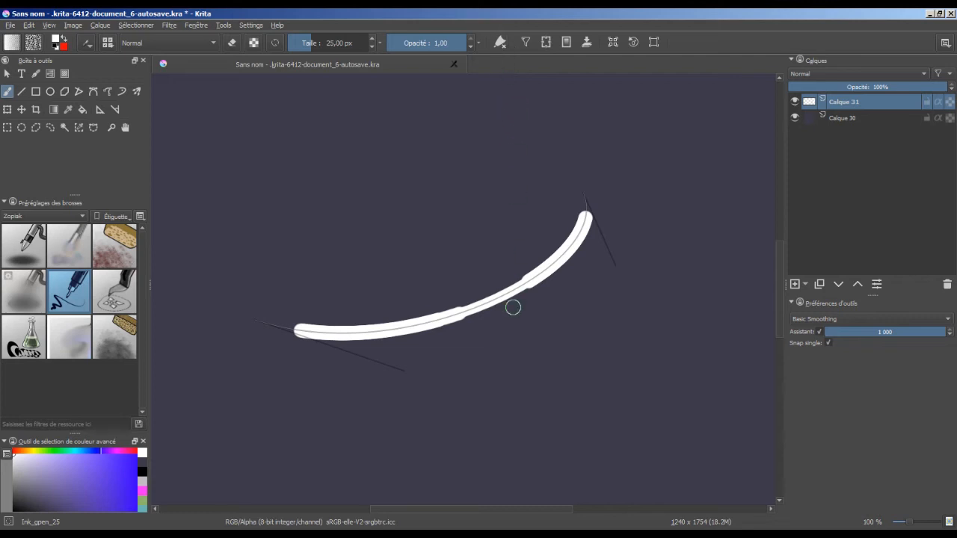
key("ctrl+z")
mouse_move(270, 327)
left_mouse_down()
mouse_move(377, 331)
mouse_move(457, 314)
mouse_move(534, 277)
mouse_move(586, 218)
left_mouse_up()
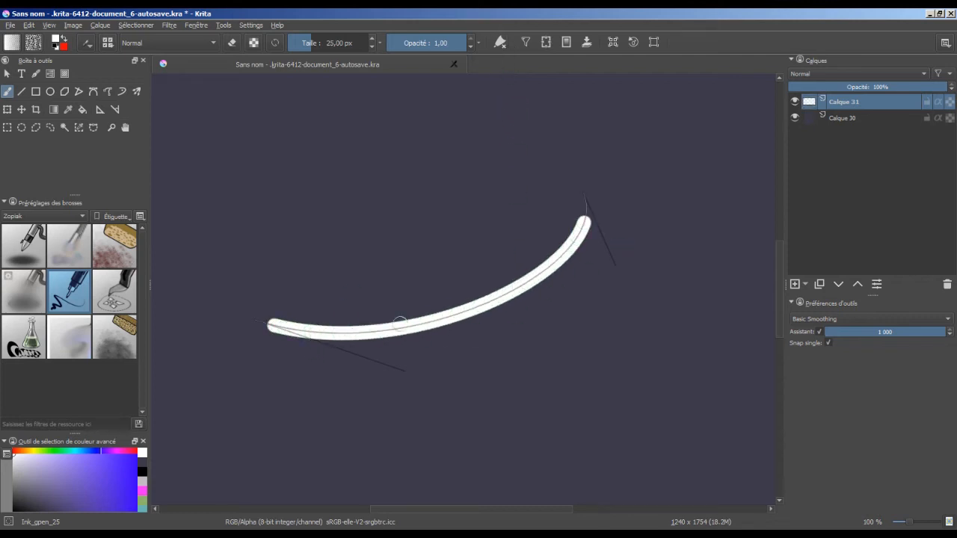
key("ctrl+z")
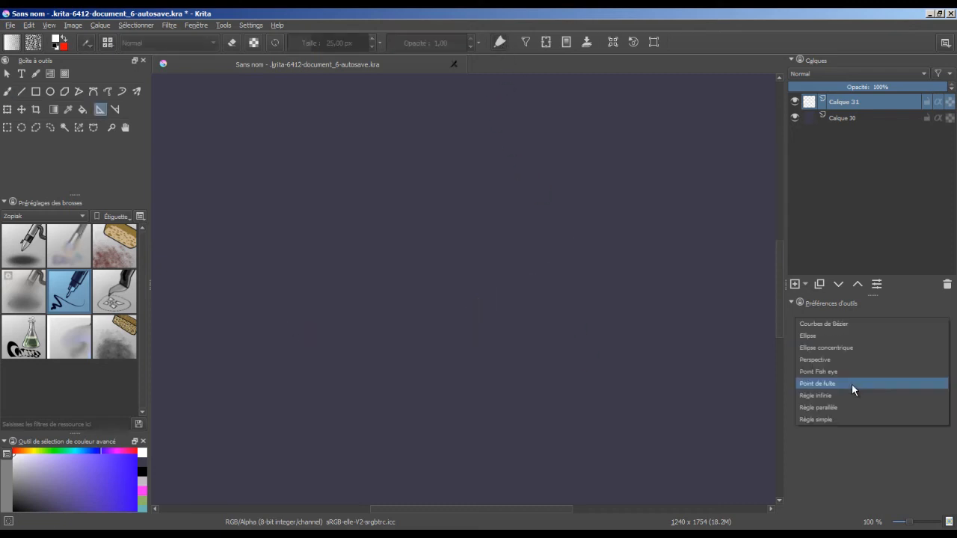
Step: Place three vanishing point (Point de fuite) assistants: two level with each other at opposite sides and one below, near the centre
left_click(853, 384)
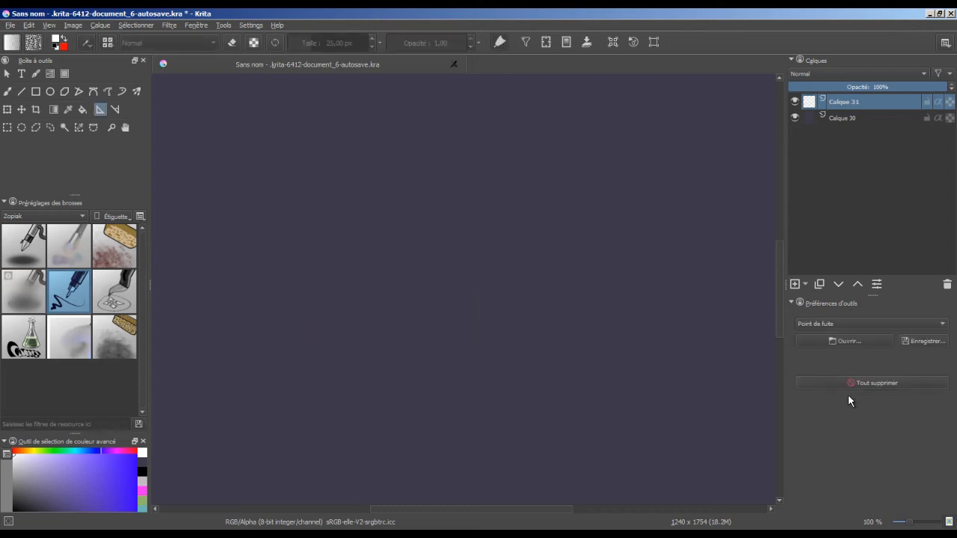
left_click(200, 274)
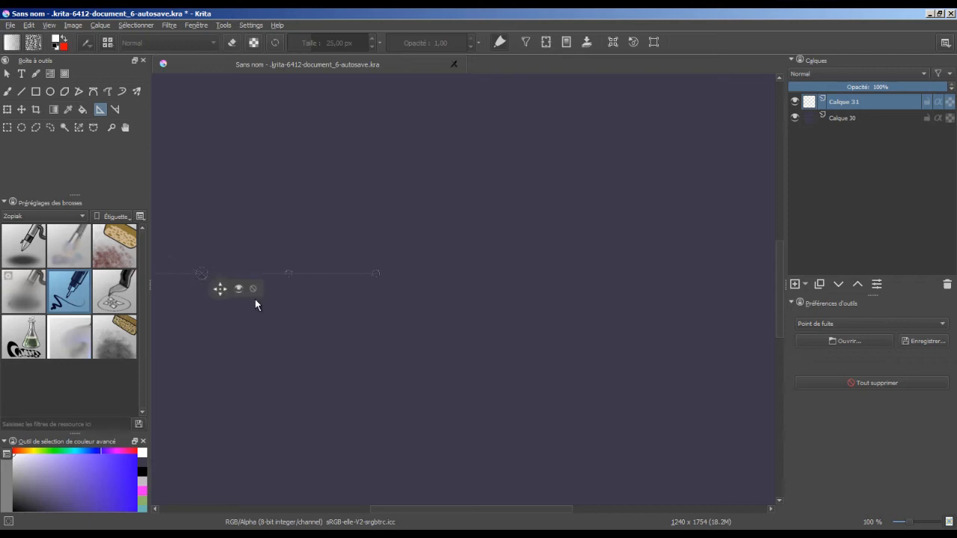
left_click(734, 272)
left_click(479, 497)
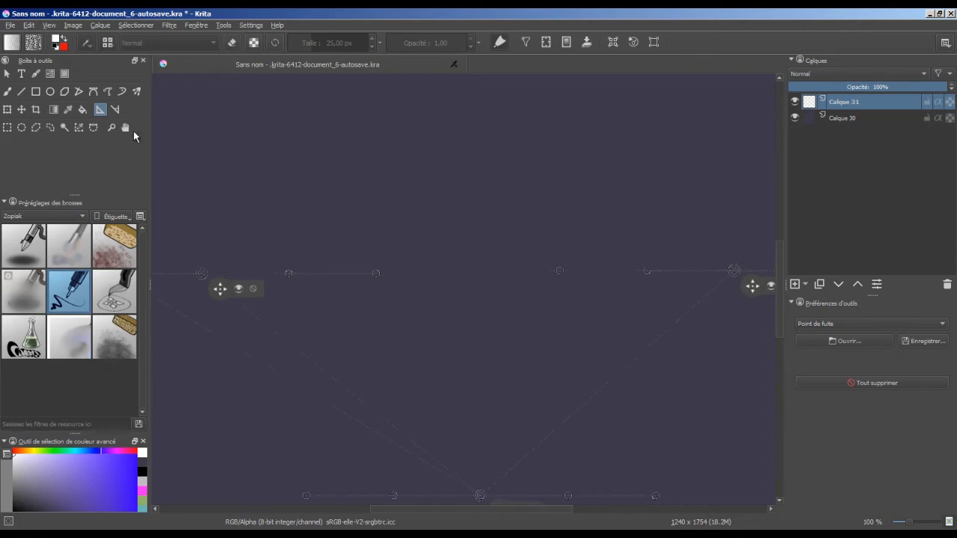
Step: Draw several white brush lines snapped toward the three vanishing points, including a four-sided shape, and clear Calque 31
left_click(7, 91)
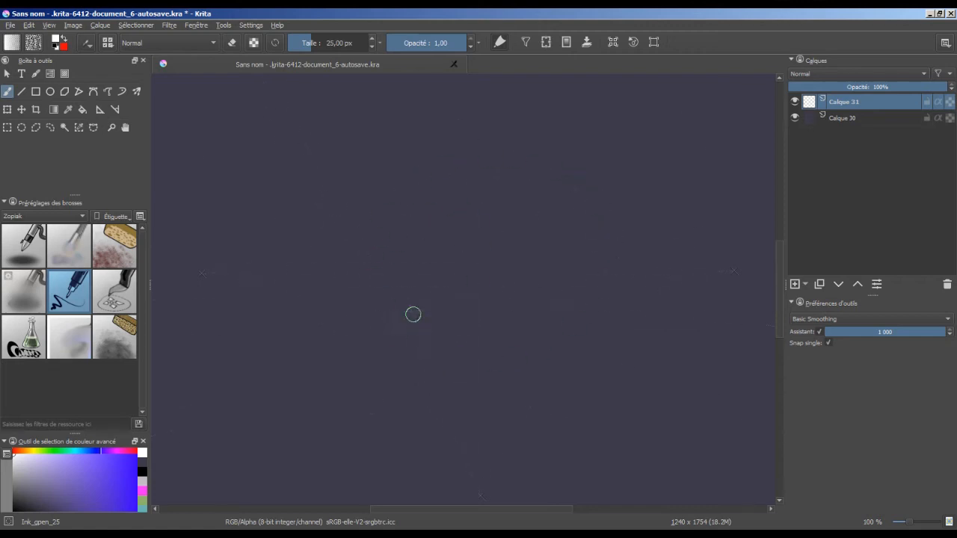
left_click_drag(418, 375, 505, 347)
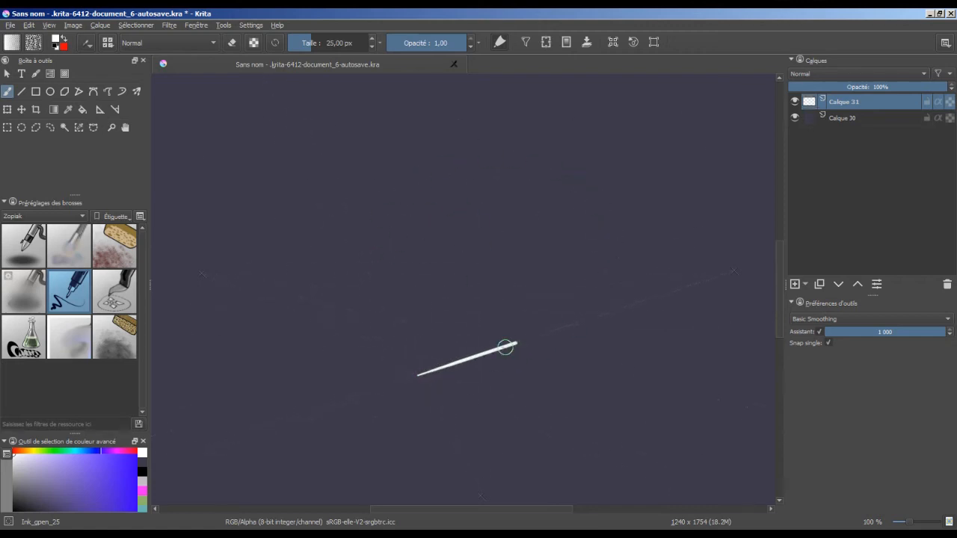
mouse_move(418, 375)
left_mouse_down()
mouse_move(366, 276)
mouse_move(498, 277)
left_mouse_up()
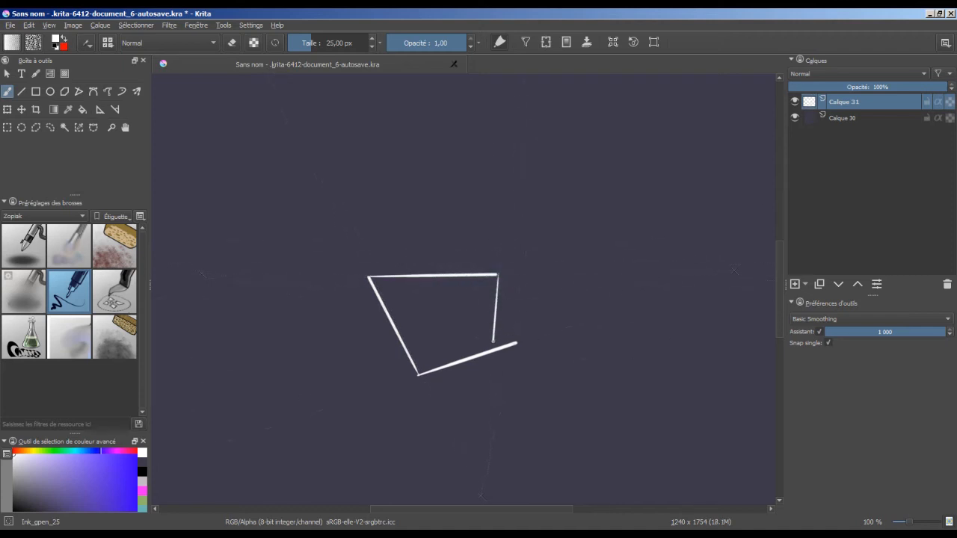
left_click_drag(516, 343, 550, 210)
mouse_move(458, 210)
left_mouse_down()
mouse_move(547, 188)
mouse_move(565, 231)
mouse_move(533, 330)
left_mouse_up()
left_click_drag(553, 361, 632, 323)
left_click_drag(632, 403, 688, 418)
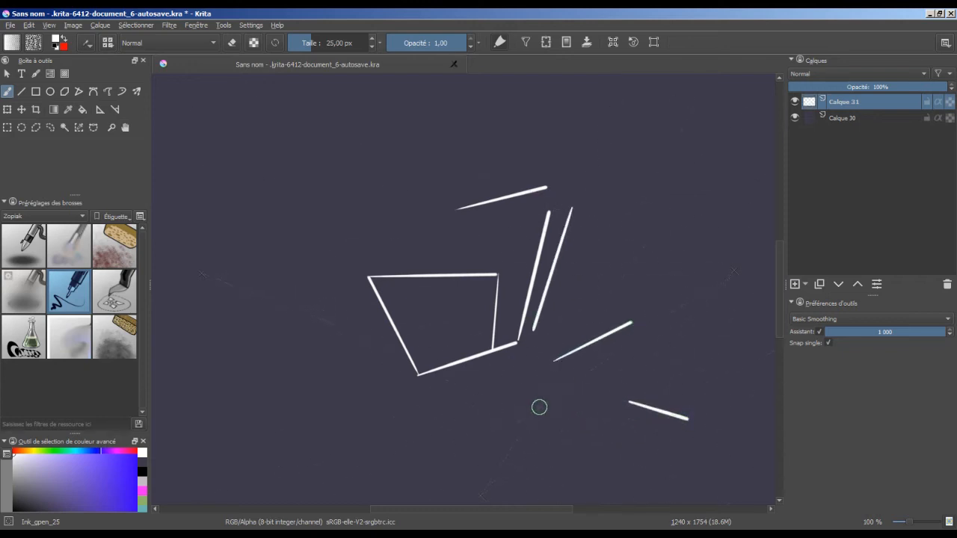
left_click_drag(497, 409, 707, 286)
left_click_drag(348, 373, 523, 491)
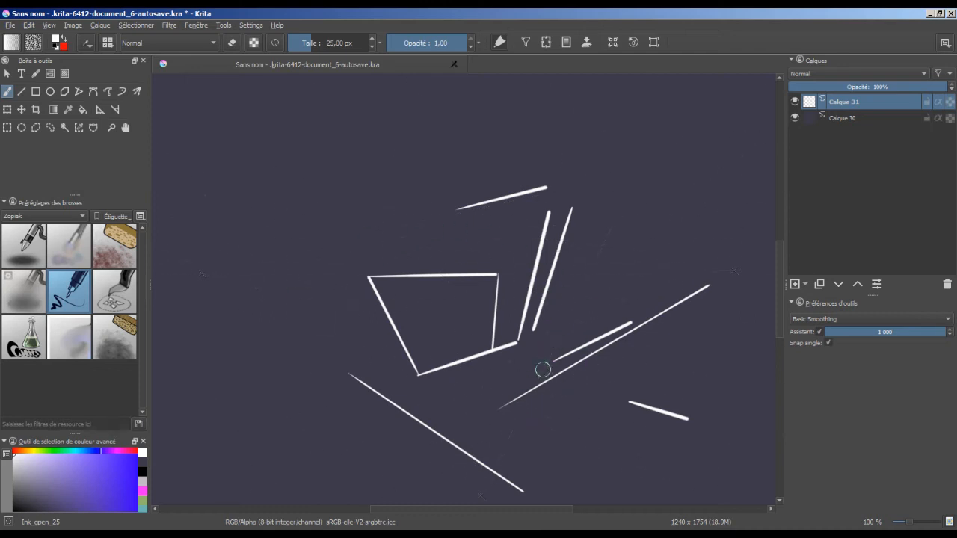
key("Delete")
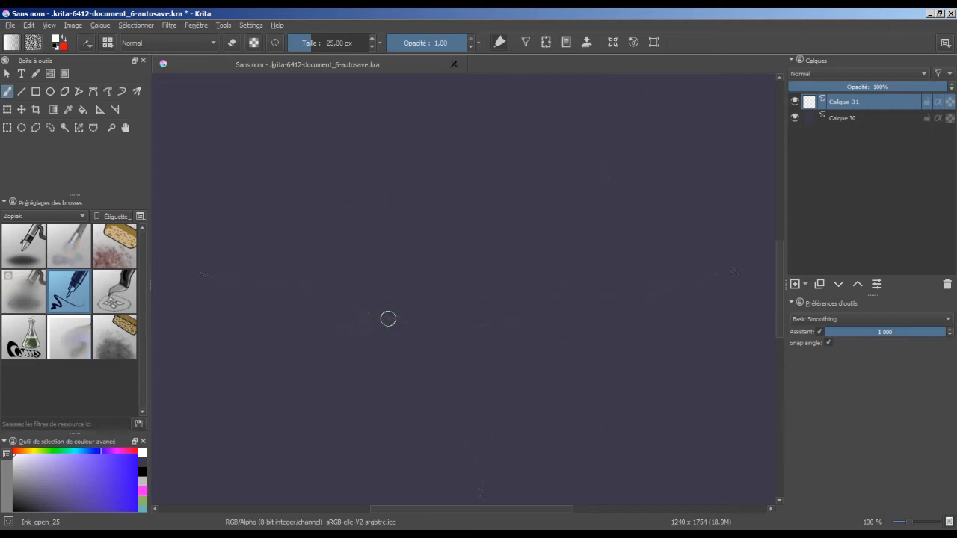
Step: Replace the lower vanishing point with a short vertical parallel ruler (Règle parallèle) assistant near the right-hand vanishing point
left_click(100, 109)
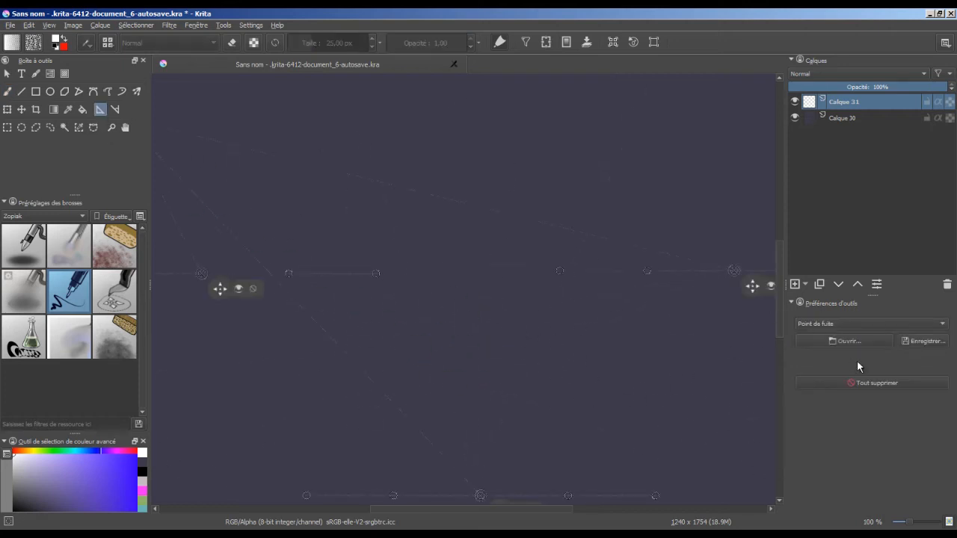
left_click(852, 324)
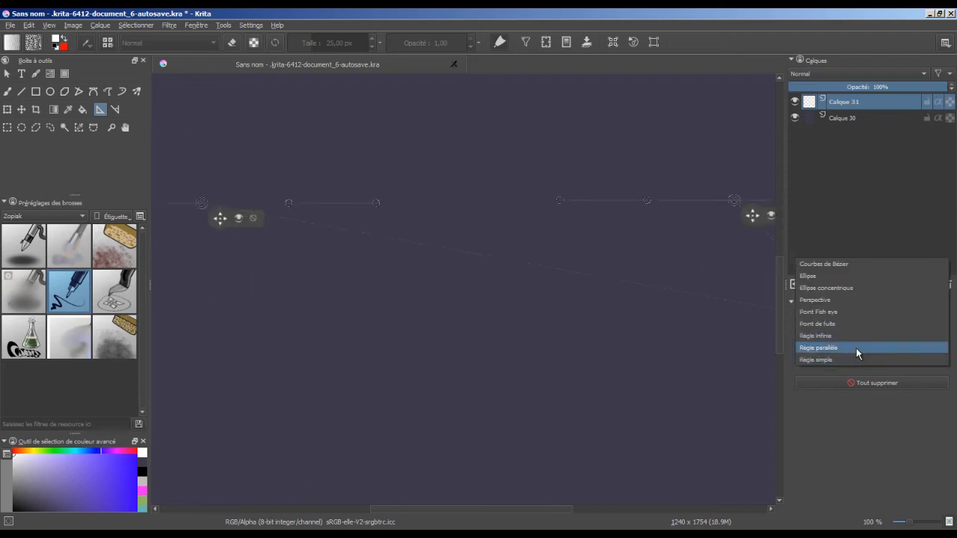
left_click(856, 347)
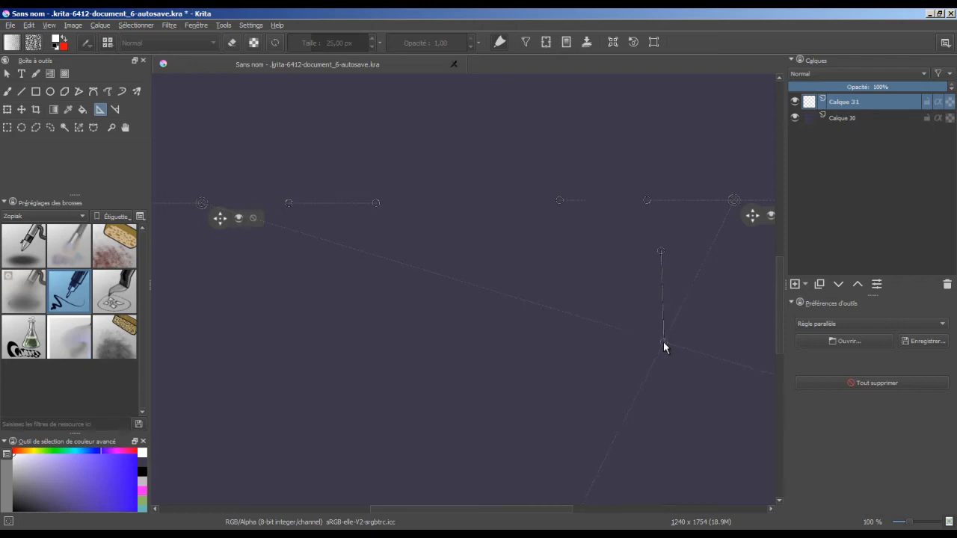
left_click(661, 342)
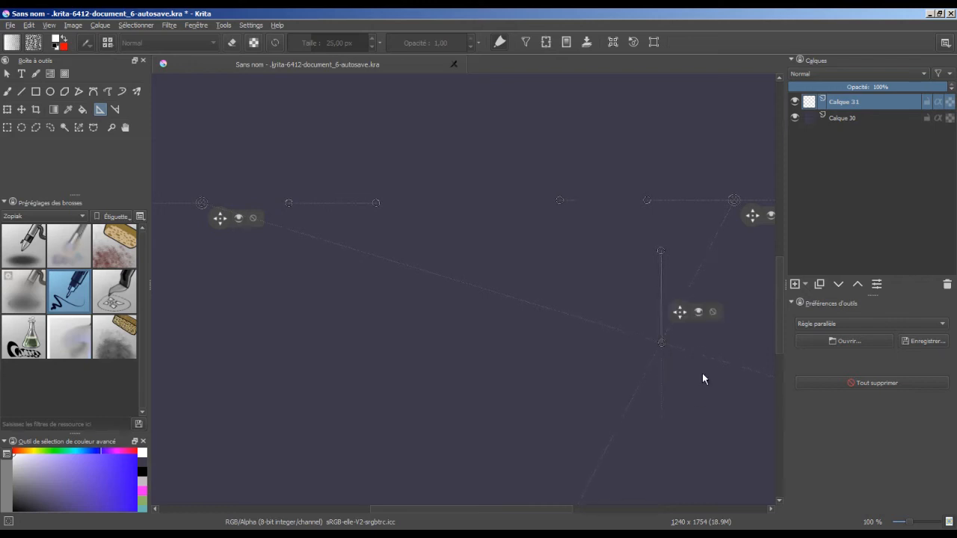
Step: Draw a white wireframe box in two-point perspective with the snapped freehand brush, and clear Calque 31
key("b")
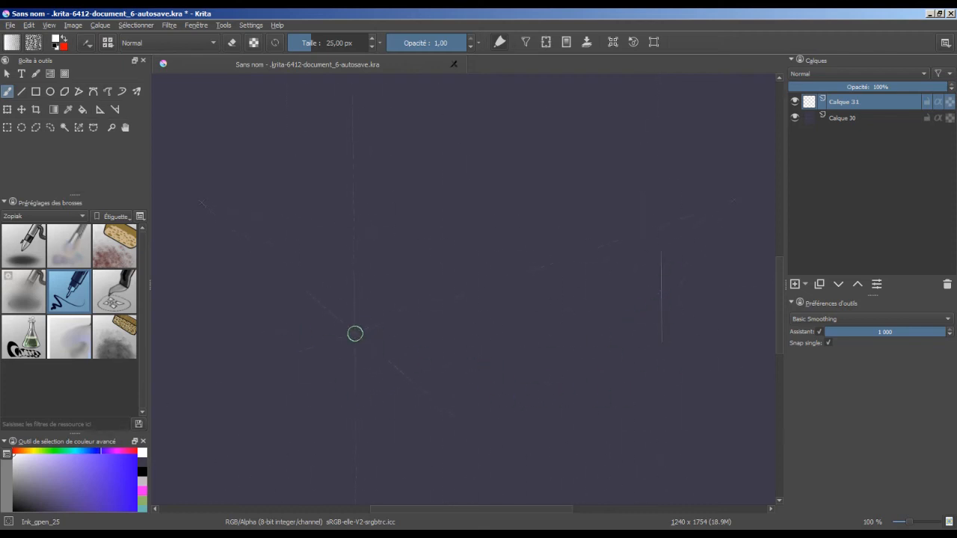
mouse_move(365, 256)
left_mouse_down()
mouse_move(365, 403)
mouse_move(468, 345)
mouse_move(466, 235)
left_mouse_up()
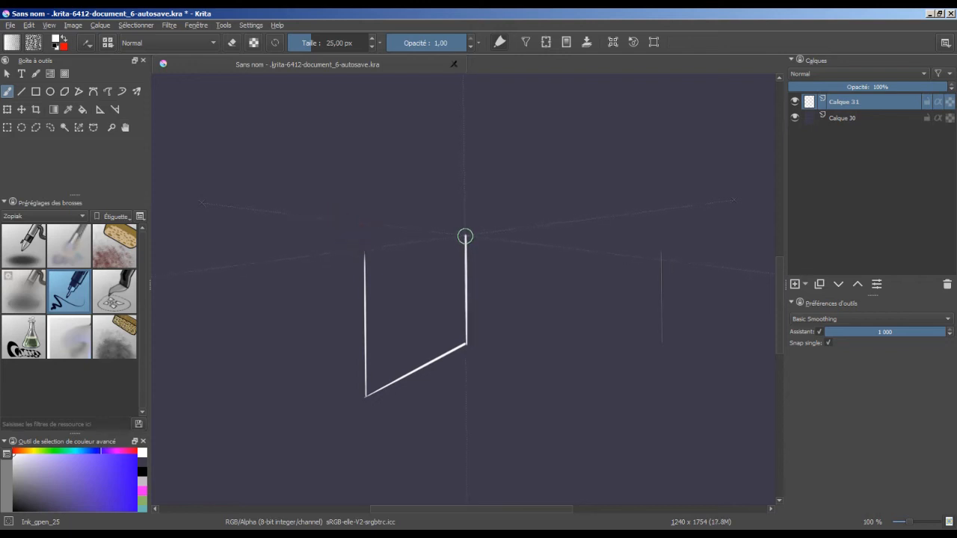
left_click_drag(465, 237, 421, 242)
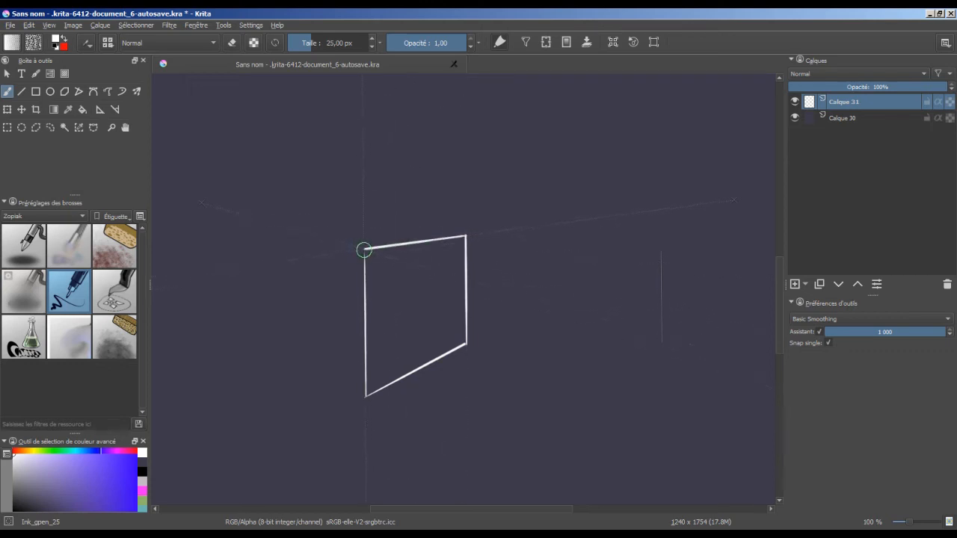
mouse_move(352, 246)
left_mouse_down()
mouse_move(277, 219)
mouse_move(279, 302)
left_mouse_up()
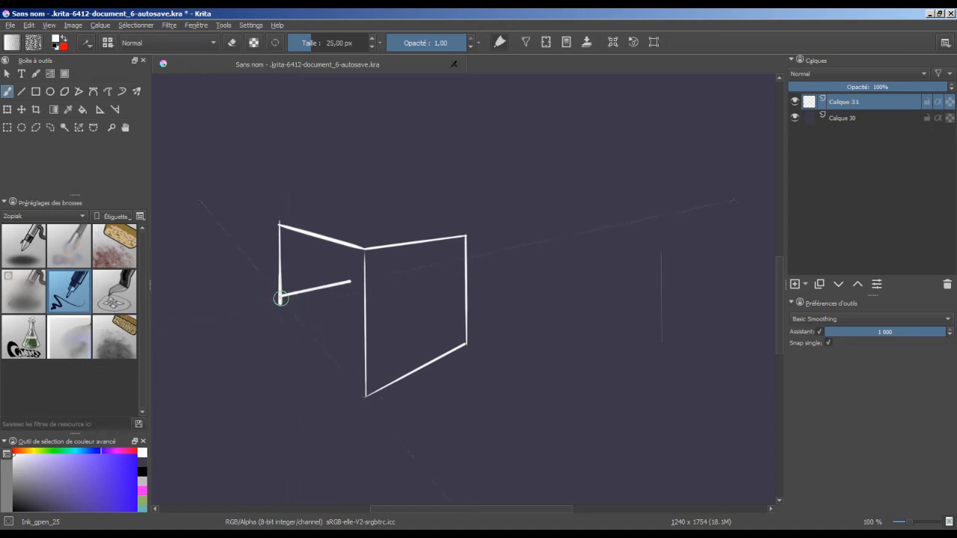
left_click_drag(307, 329, 348, 380)
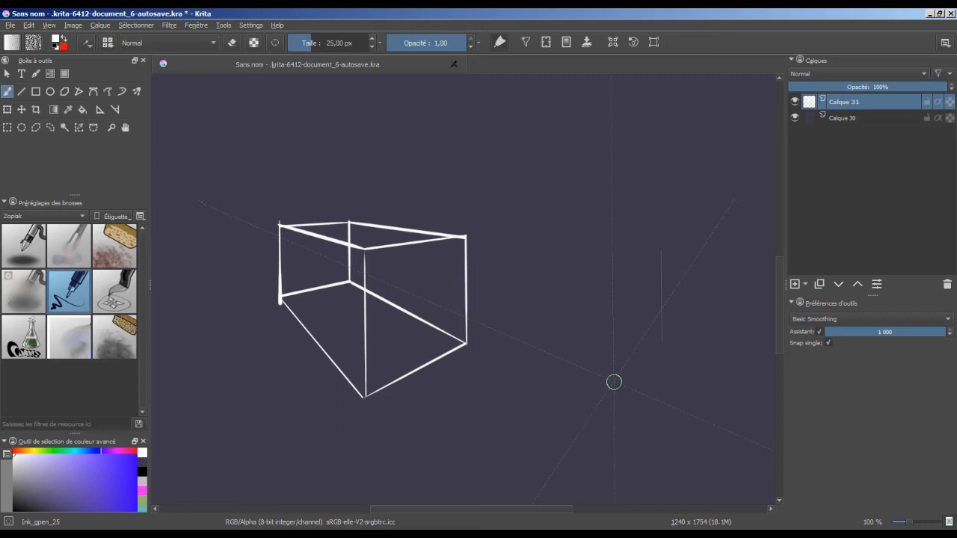
key("Delete")
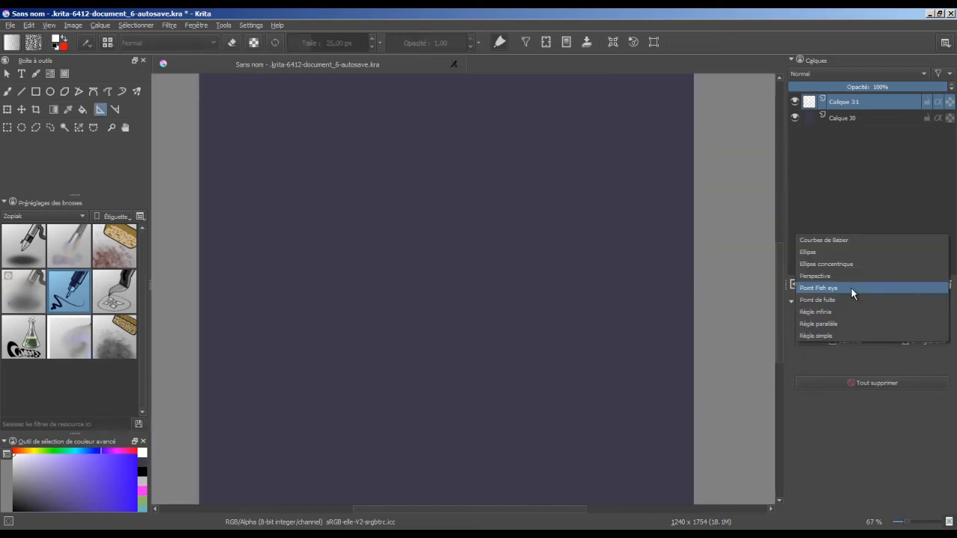
Step: Place two fish-eye (Point Fish eye) assistants over the same circular area, one with a horizontal axis and one with a vertical axis
left_click(851, 288)
left_click_drag(223, 267, 658, 270)
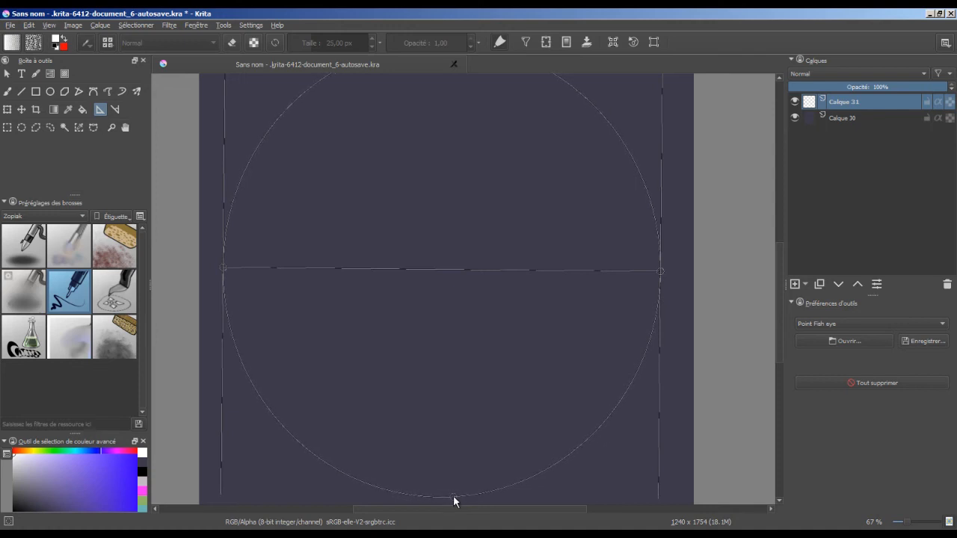
left_click(453, 497)
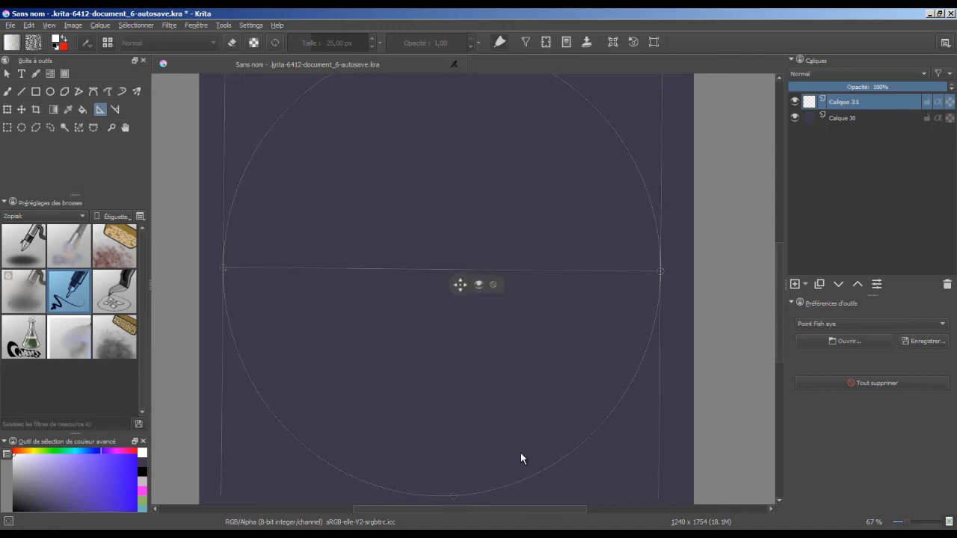
key("minus")
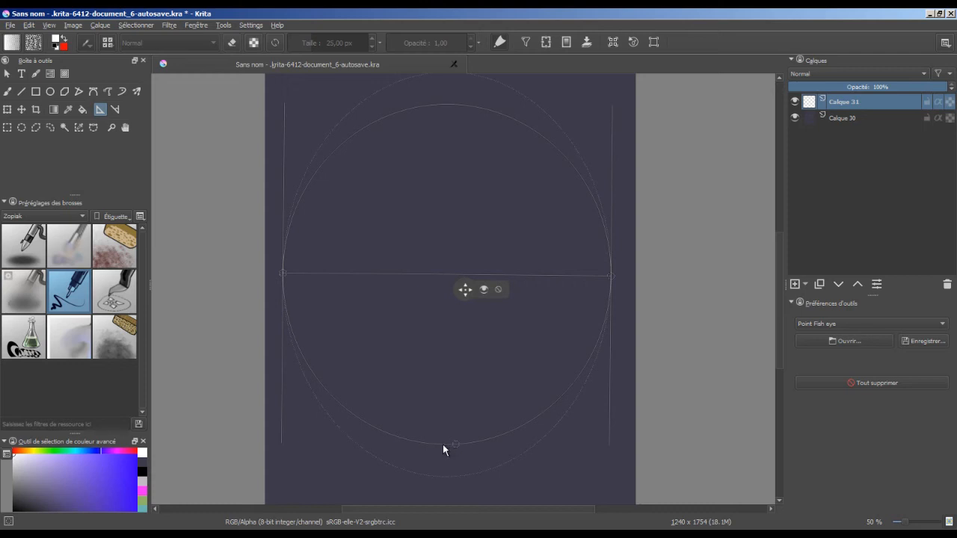
left_click_drag(444, 443, 441, 107)
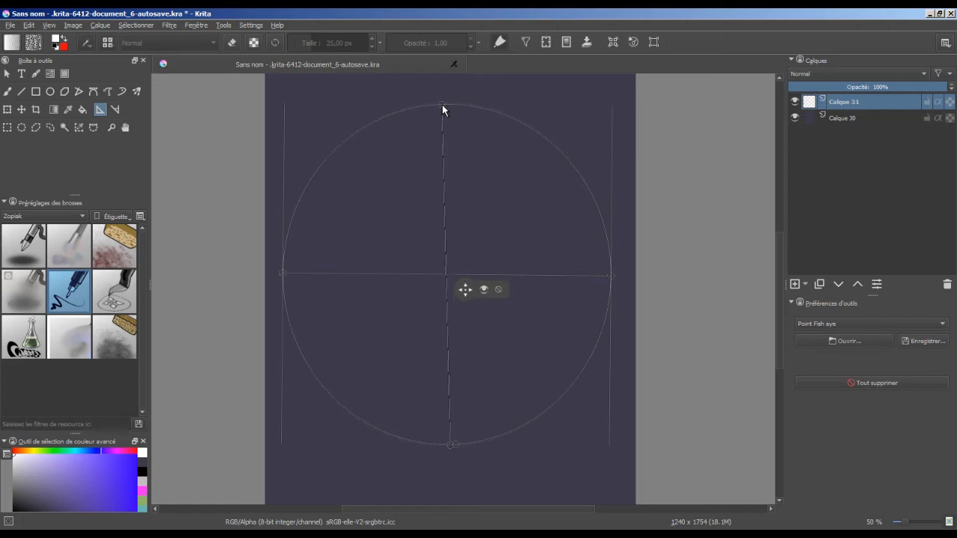
left_click(612, 280)
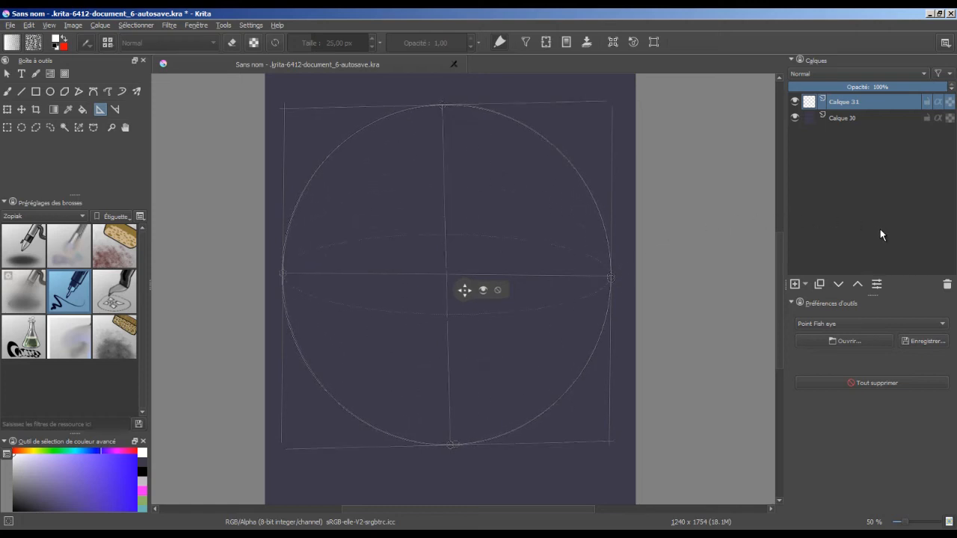
Step: Place a vanishing point (Point de fuite) assistant at the centre of the fish-eye circle, where the two axes cross
left_click(855, 323)
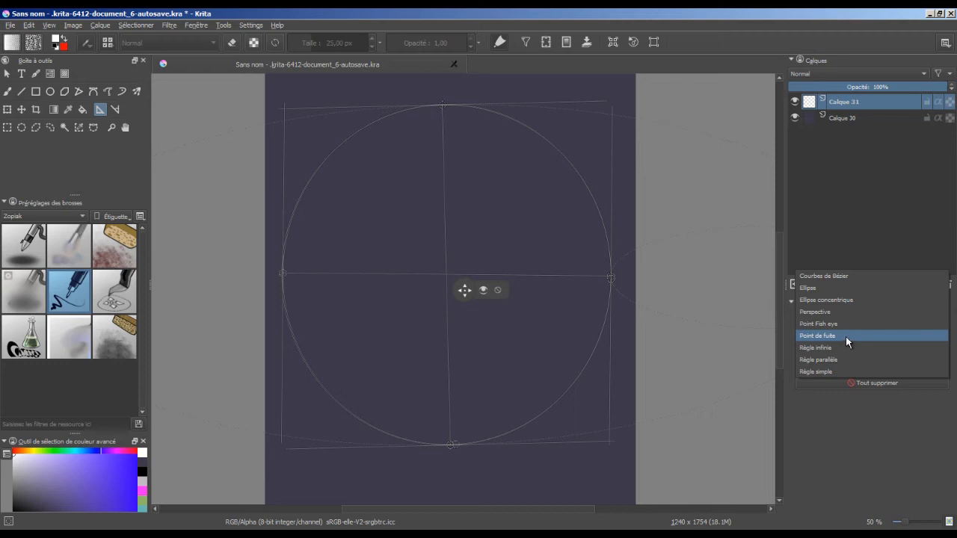
left_click(846, 337)
key("1")
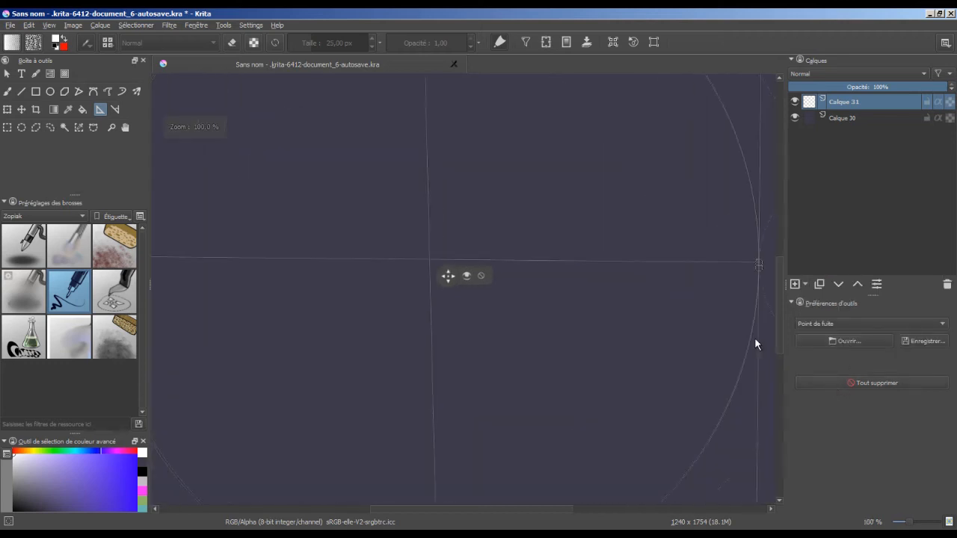
key("plus")
left_click(416, 247)
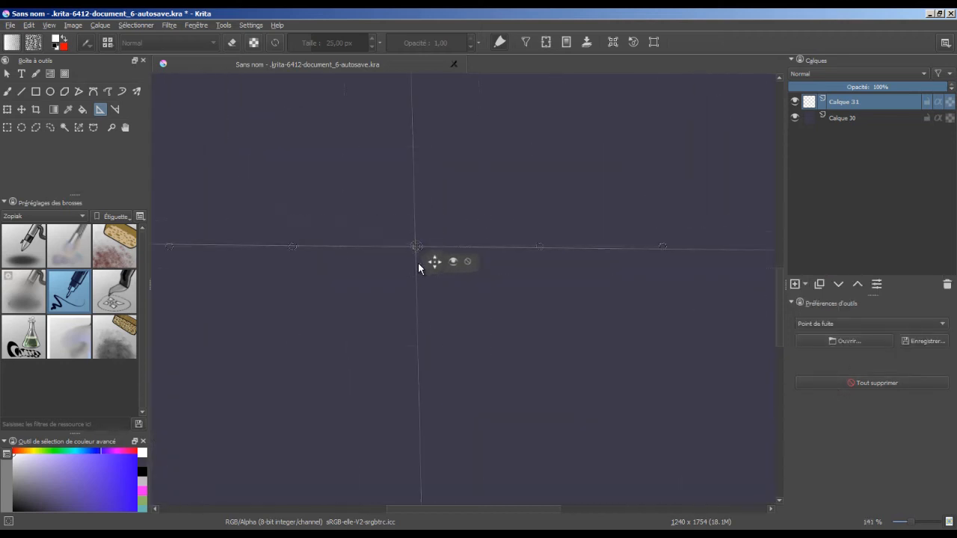
key("minus")
key("minus")
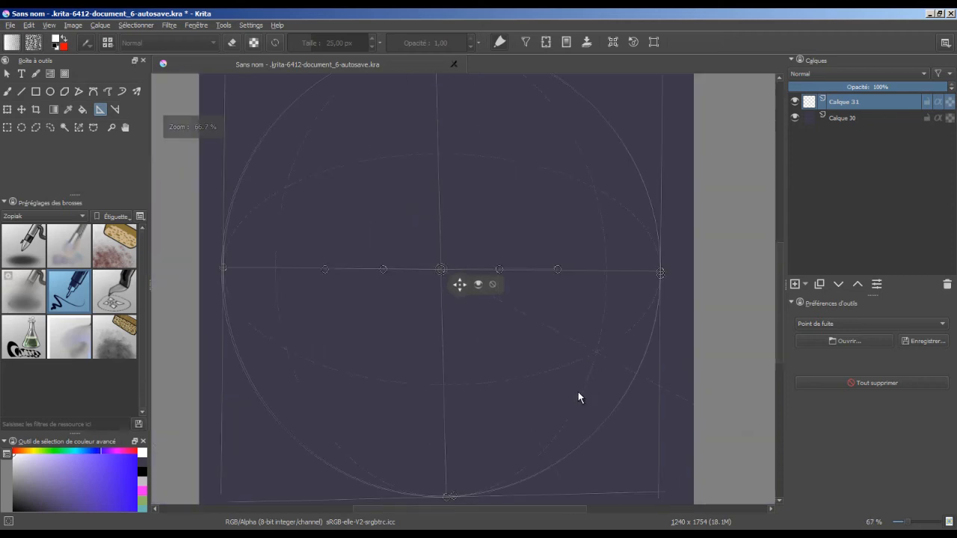
Step: Draw two white curved-perspective boxes in the lower half of the circle with the assistant-snapped freehand brush, and clear Calque 31
key("b")
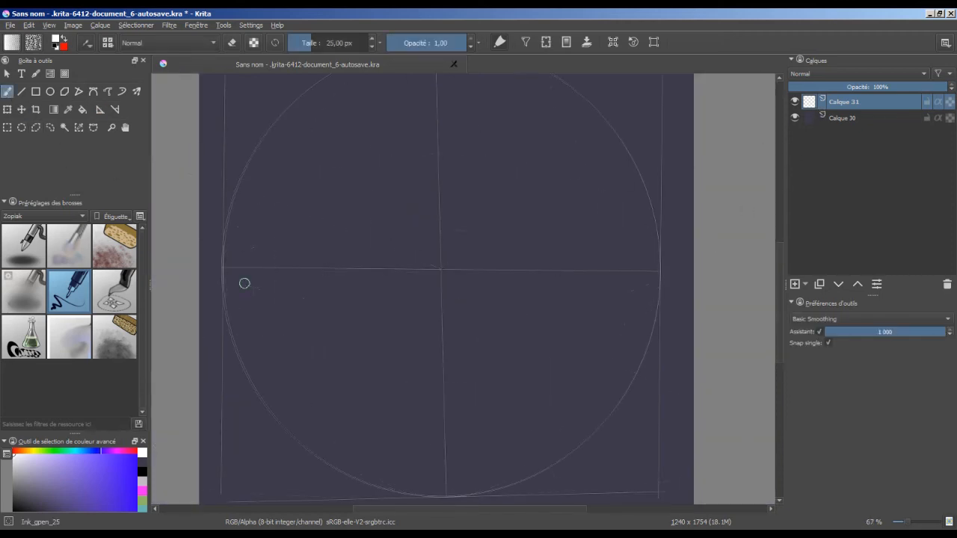
left_click_drag(357, 400, 377, 444)
left_click_drag(366, 381, 437, 389)
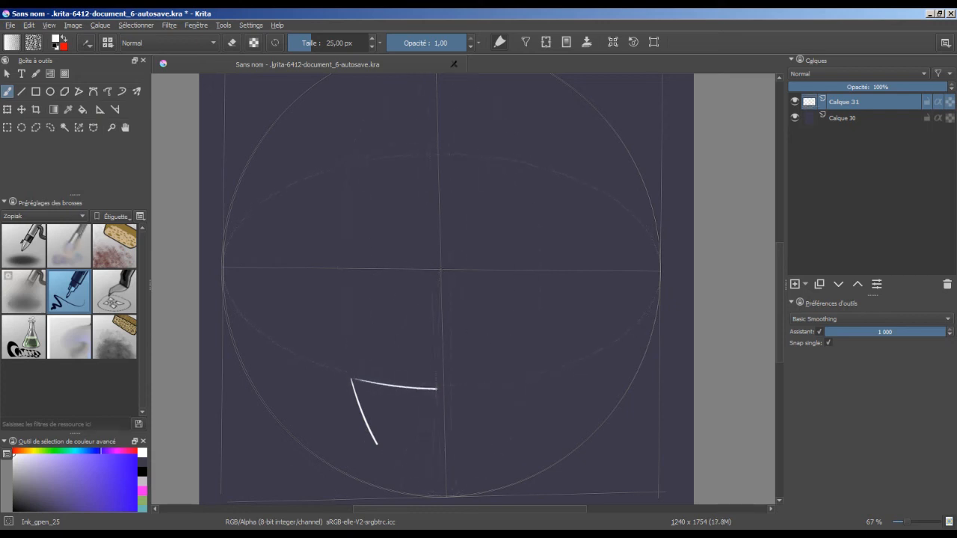
left_click_drag(401, 449, 447, 453)
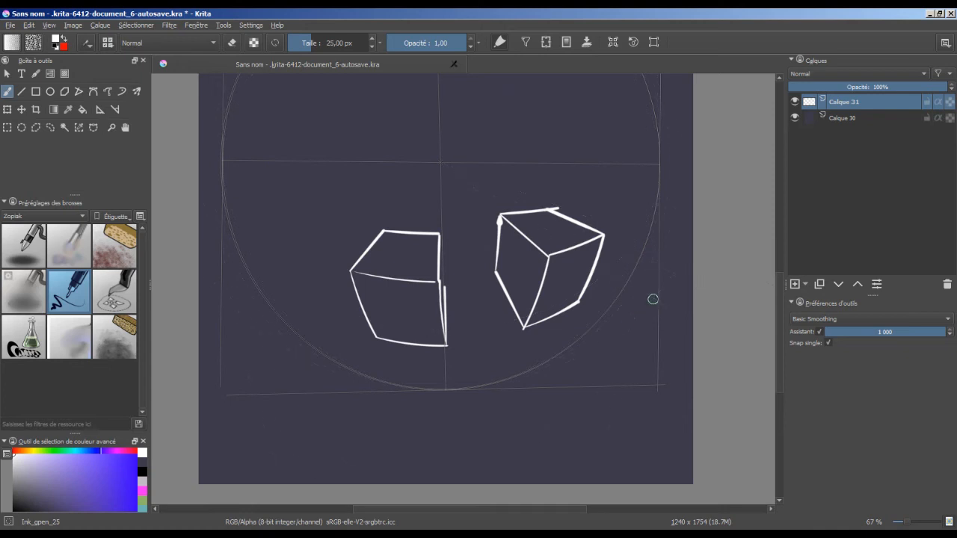
left_click_drag(777, 302, 776, 279)
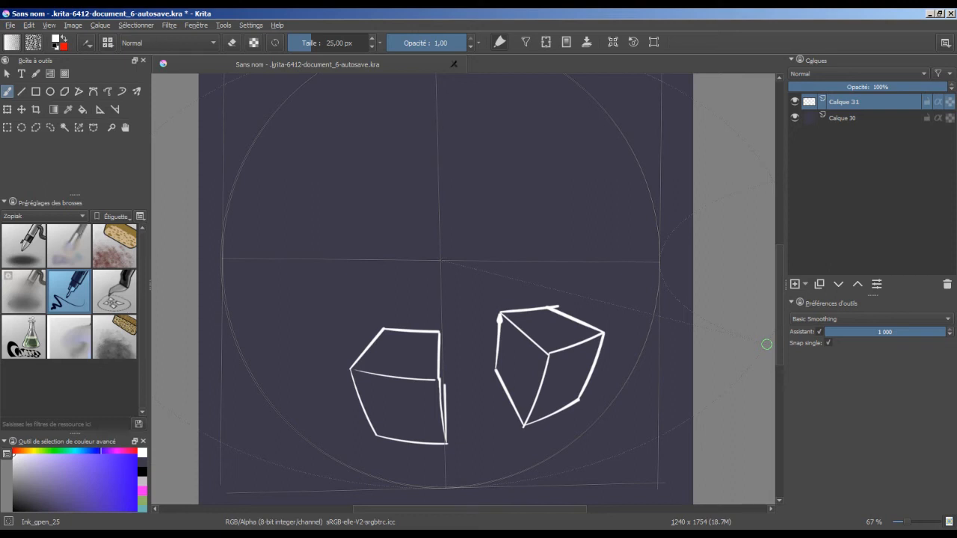
key("Delete")
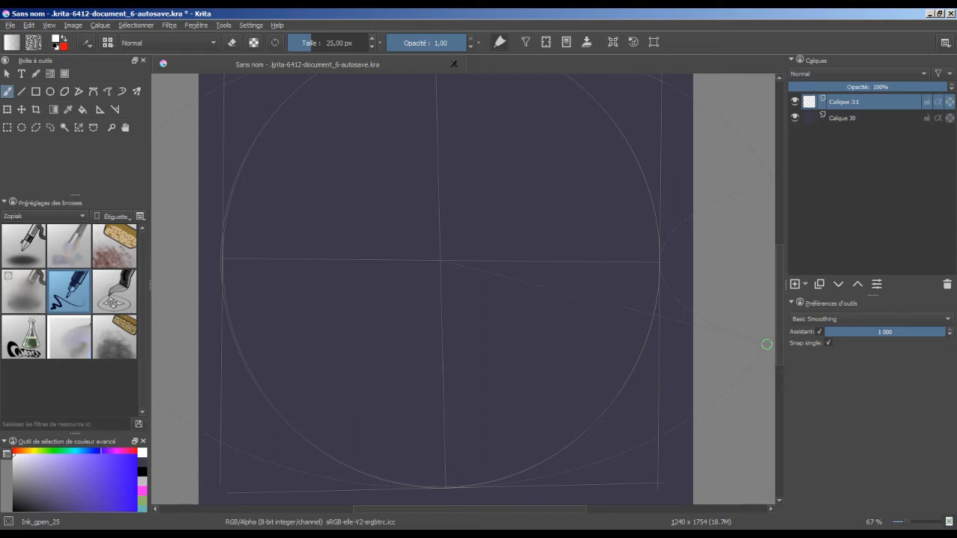
Step: Remove all existing drawing assistants and place a four-cornered Perspective assistant on the canvas
left_click(100, 112)
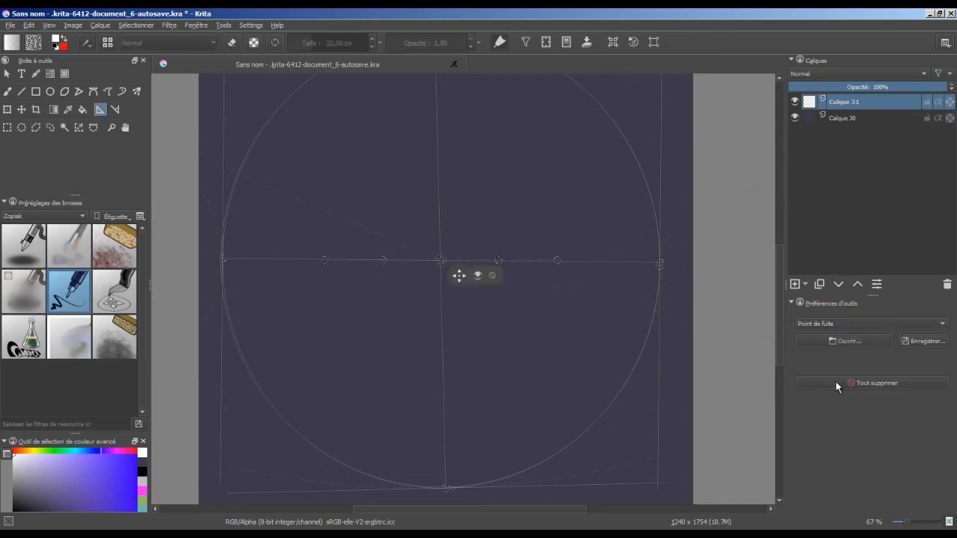
left_click(870, 384)
left_click(842, 323)
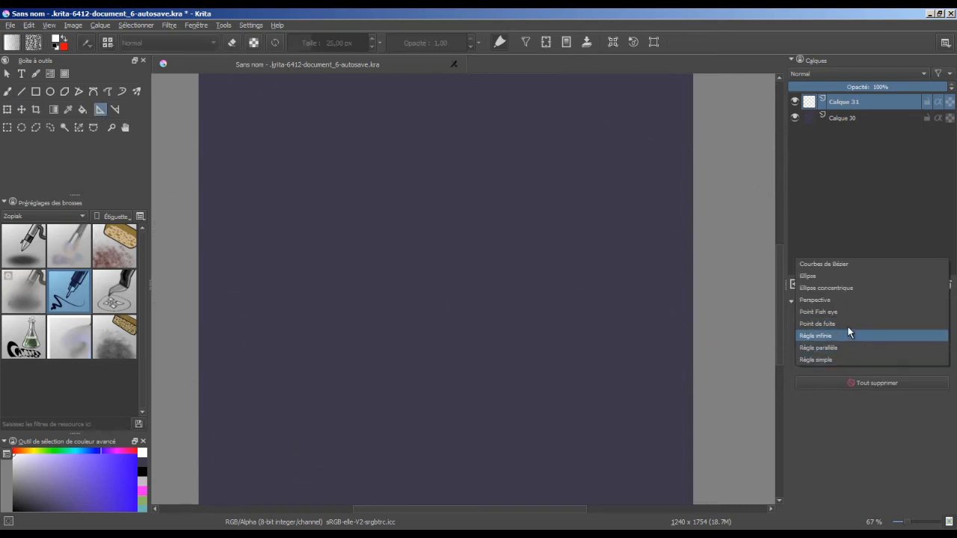
left_click(850, 302)
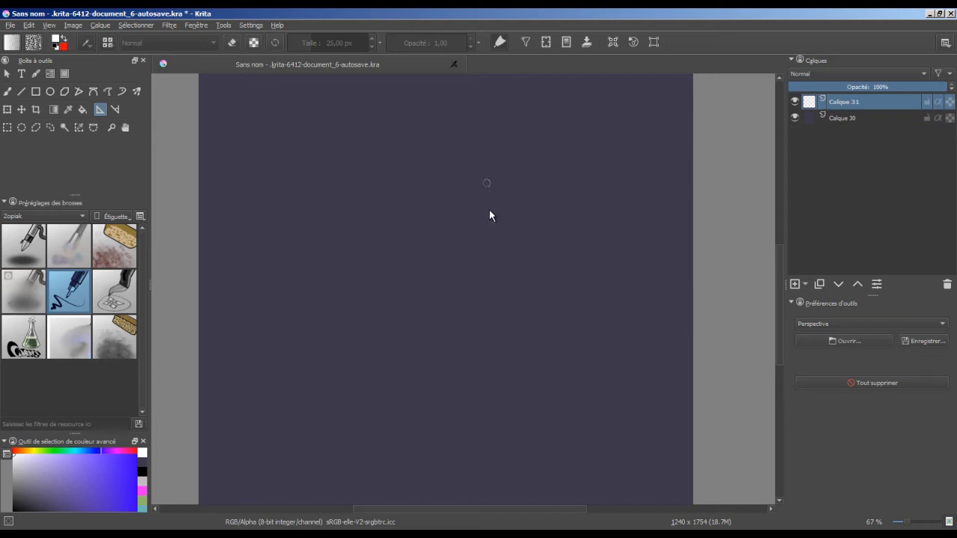
left_click(491, 320)
left_click(259, 420)
left_click(247, 125)
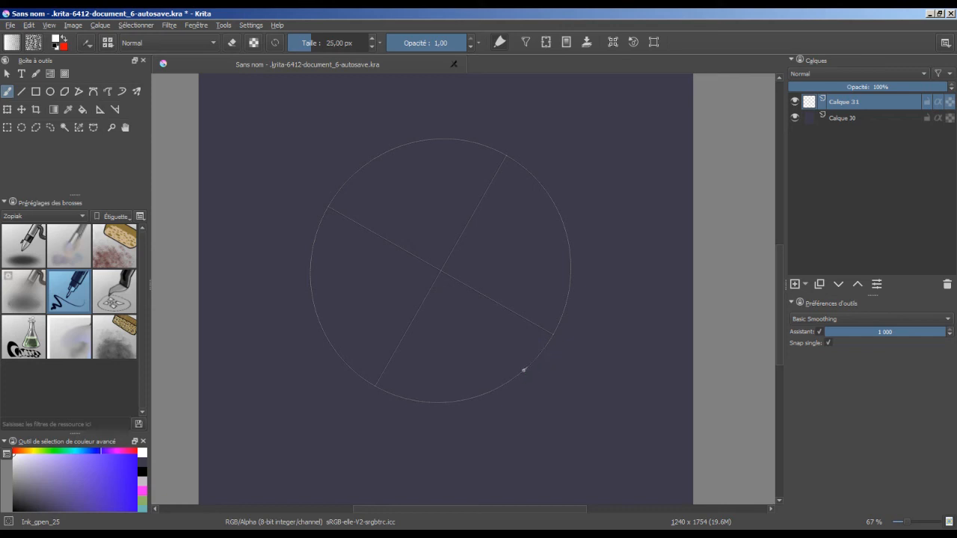
Step: Trace the circular assistant in white with the snapped freehand brush, varying the stroke thickness, and clear Calque 31
mouse_move(523, 369)
left_mouse_down()
mouse_move(454, 401)
mouse_move(413, 400)
mouse_move(364, 380)
mouse_move(329, 341)
mouse_move(313, 302)
mouse_move(313, 246)
mouse_move(330, 203)
mouse_move(383, 154)
left_mouse_up()
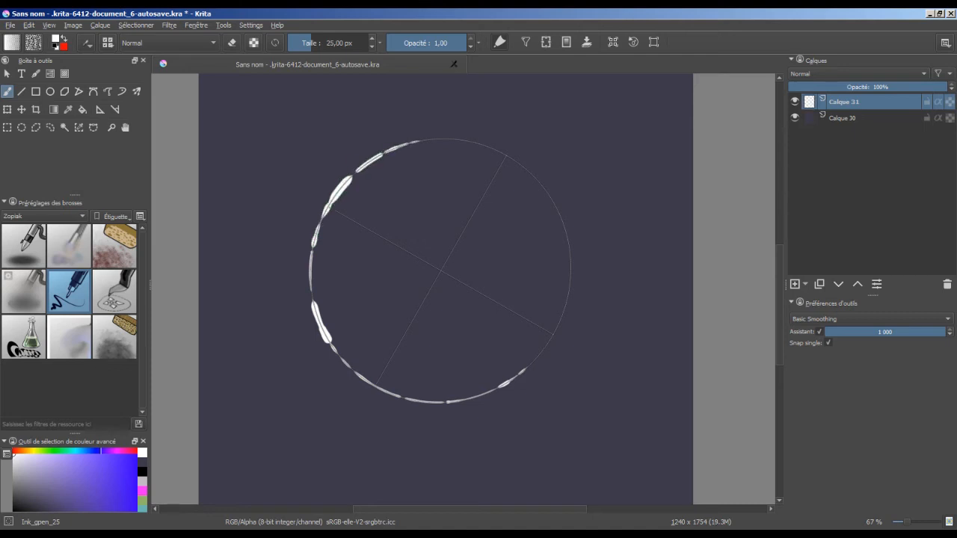
mouse_move(506, 156)
left_mouse_down()
mouse_move(549, 193)
mouse_move(572, 262)
mouse_move(568, 299)
left_mouse_up()
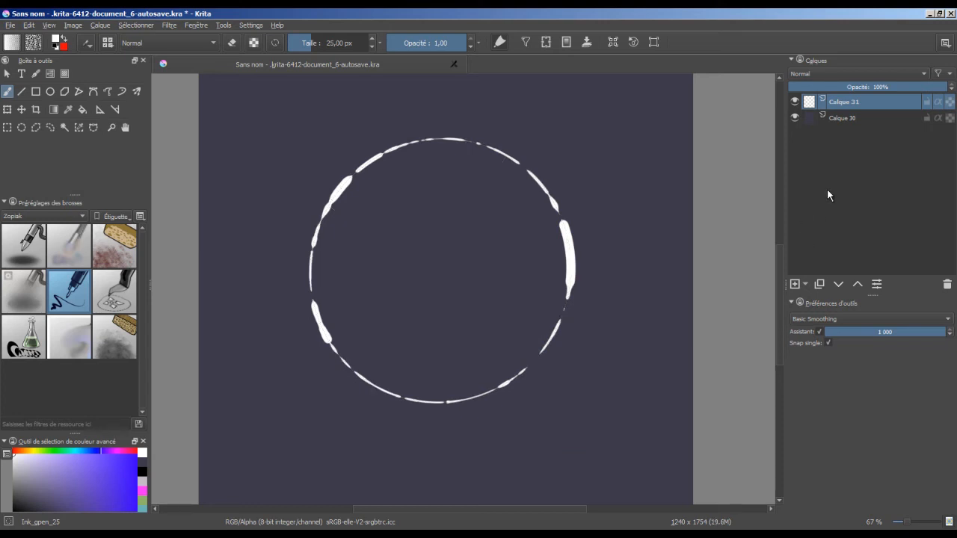
key("Delete")
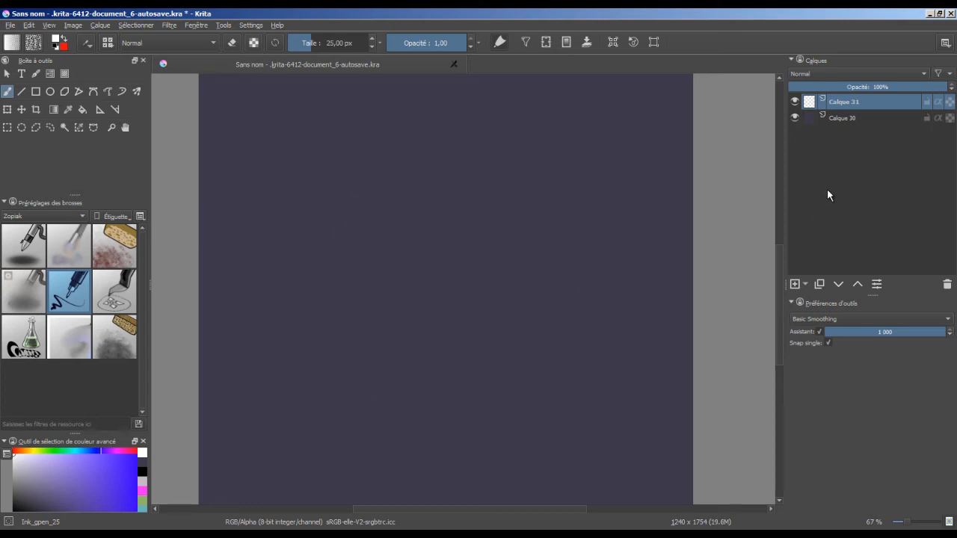
Step: Draw an irregular, curved freehand selection with a deep notch around the middle of the canvas
key("ctrl+r")
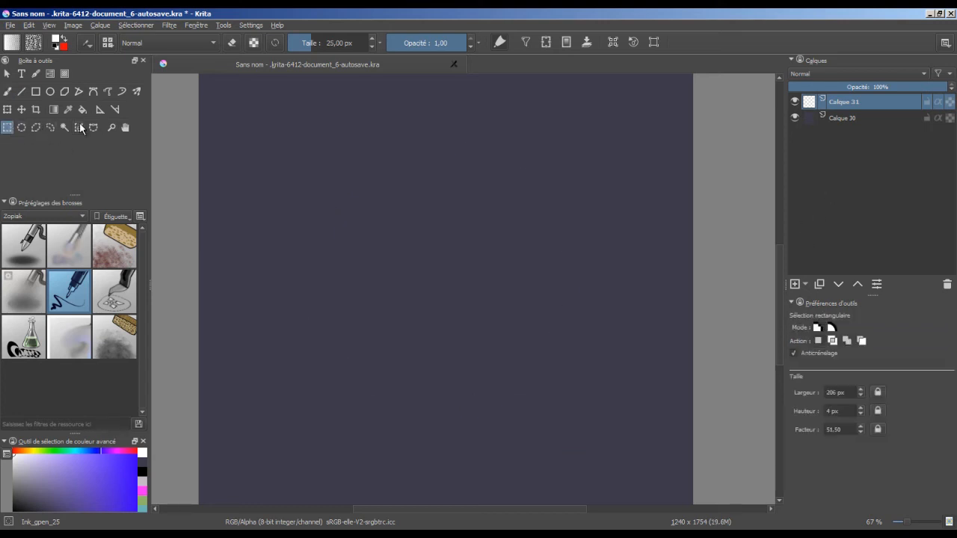
left_click(50, 127)
mouse_move(358, 349)
left_mouse_down()
mouse_move(468, 174)
mouse_move(617, 216)
mouse_move(599, 406)
mouse_move(471, 457)
mouse_move(463, 252)
left_mouse_up()
left_click_drag(367, 372, 363, 365)
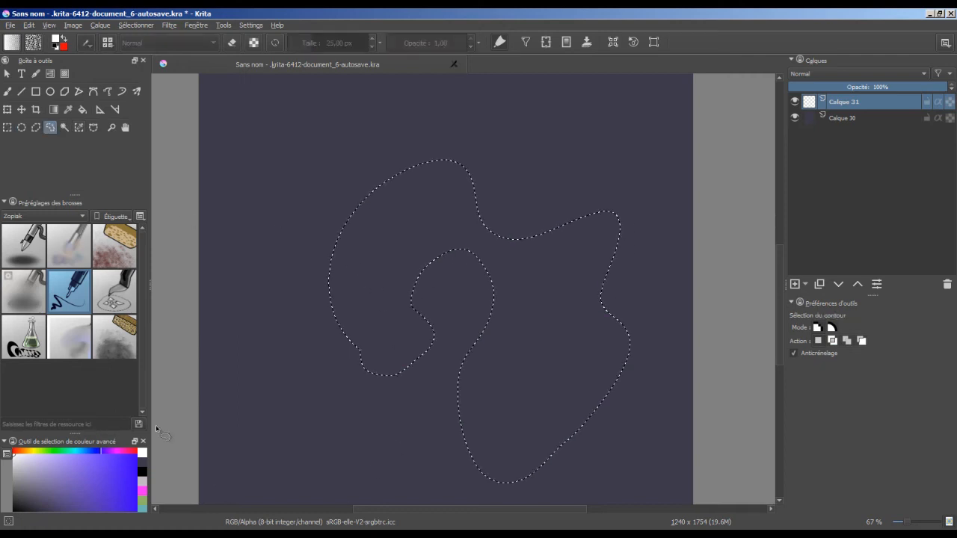
Step: Fill the freehand selection on Calque 31 with a white-to-transparent gradient using the Formé shape
left_click(52, 112)
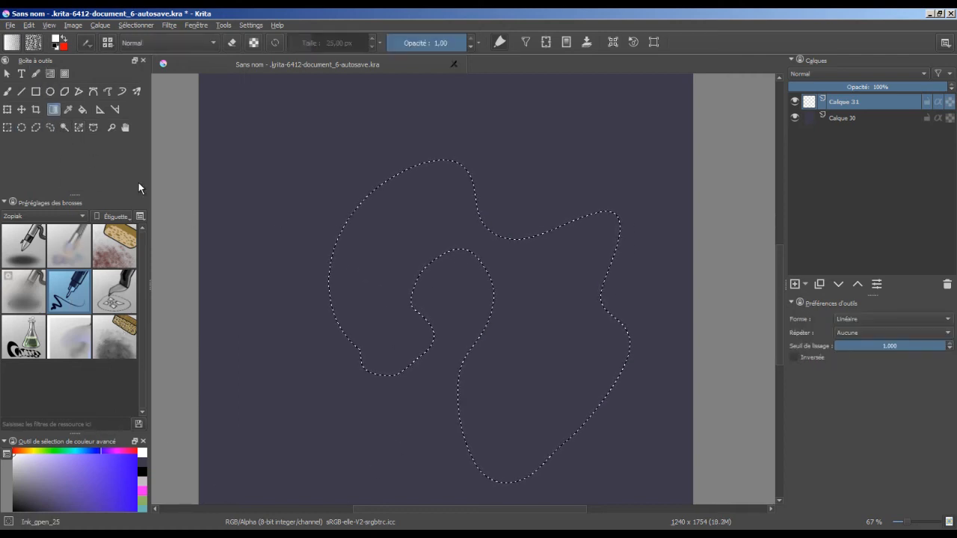
left_click(875, 319)
left_click(849, 390)
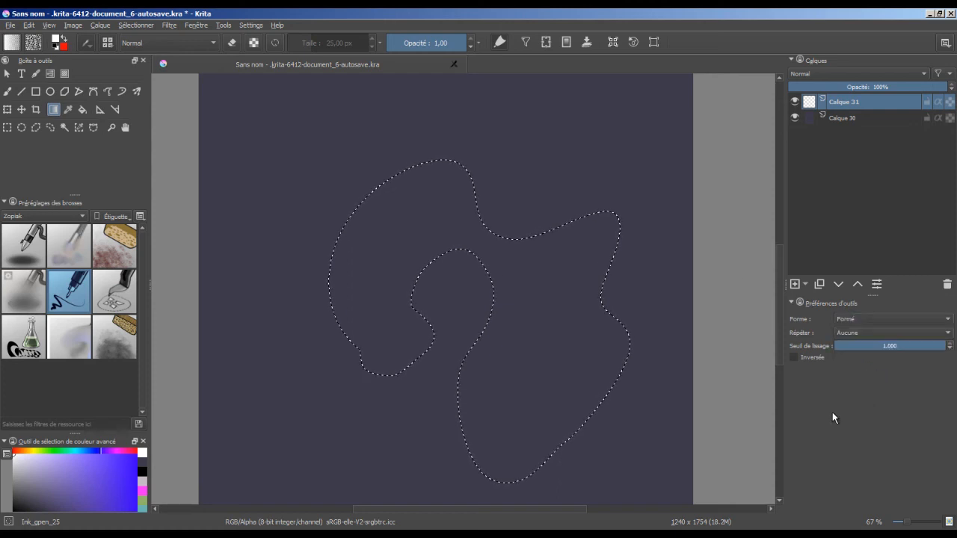
left_click_drag(543, 390, 586, 479)
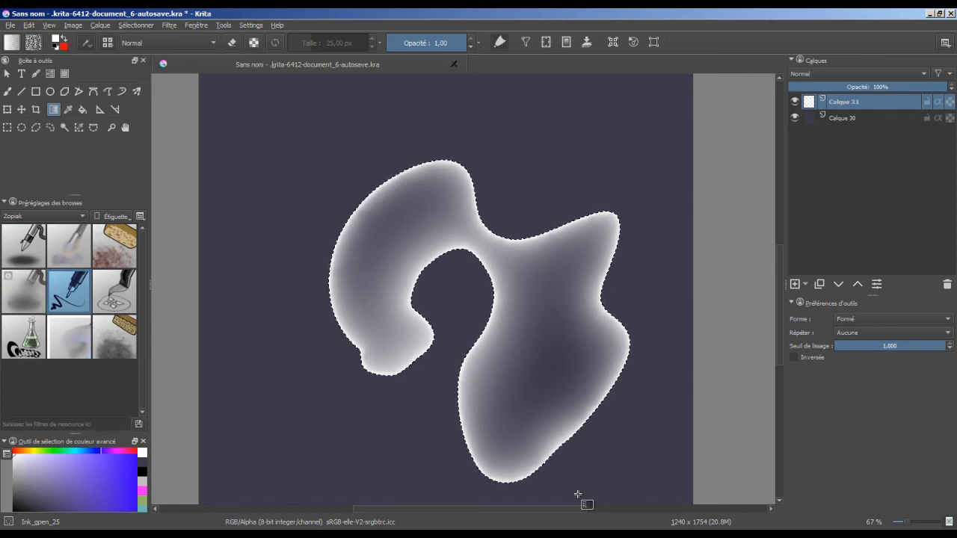
Step: Enable the Inversée option, clear the earlier fill, and apply the reversed Formé gradient inside the selection
left_click(793, 357)
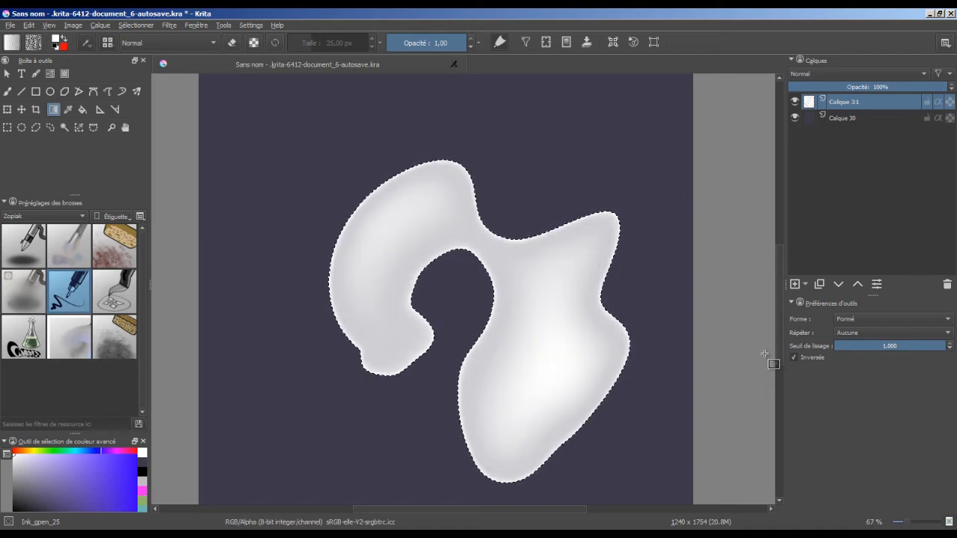
key("Delete")
left_click_drag(575, 370, 590, 421)
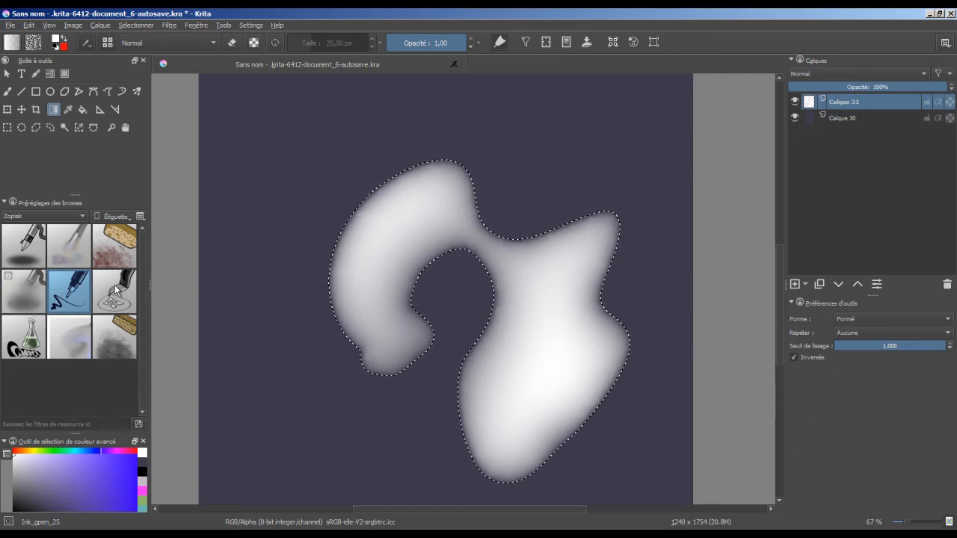
Step: Choose the GPS Fire Dust Blended gradient preset, and clear the shaped fill and its selection from Calque 31
left_click(12, 43)
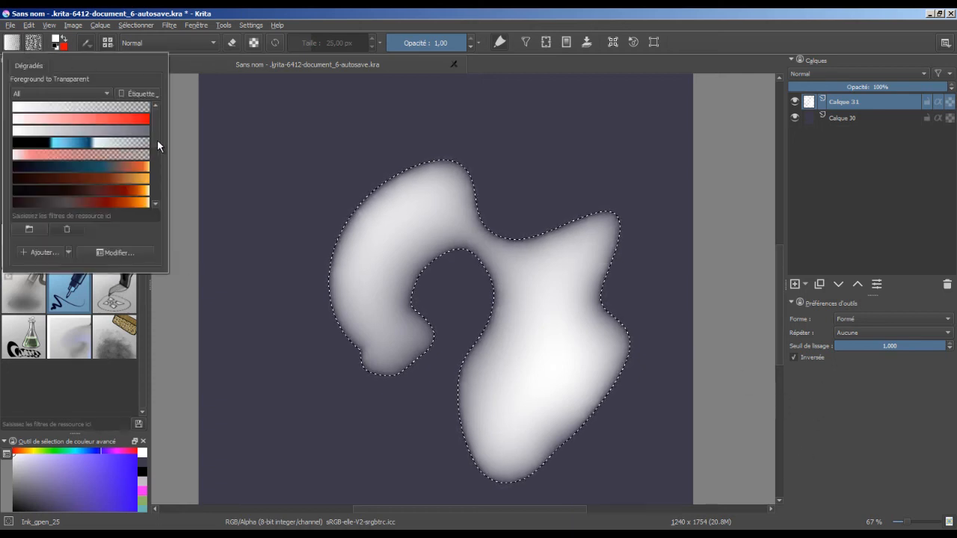
scroll(154, 139, "down", 3)
left_click(142, 131)
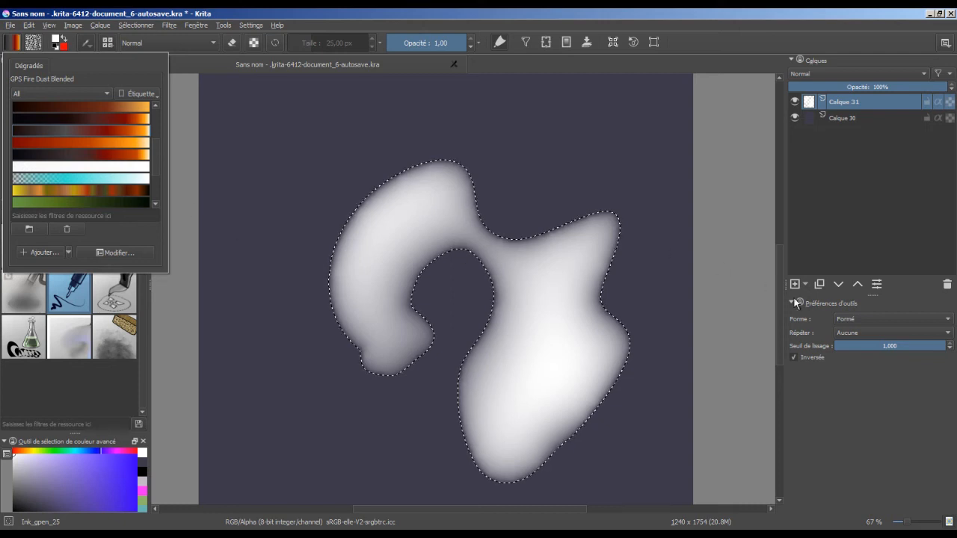
left_click(846, 124)
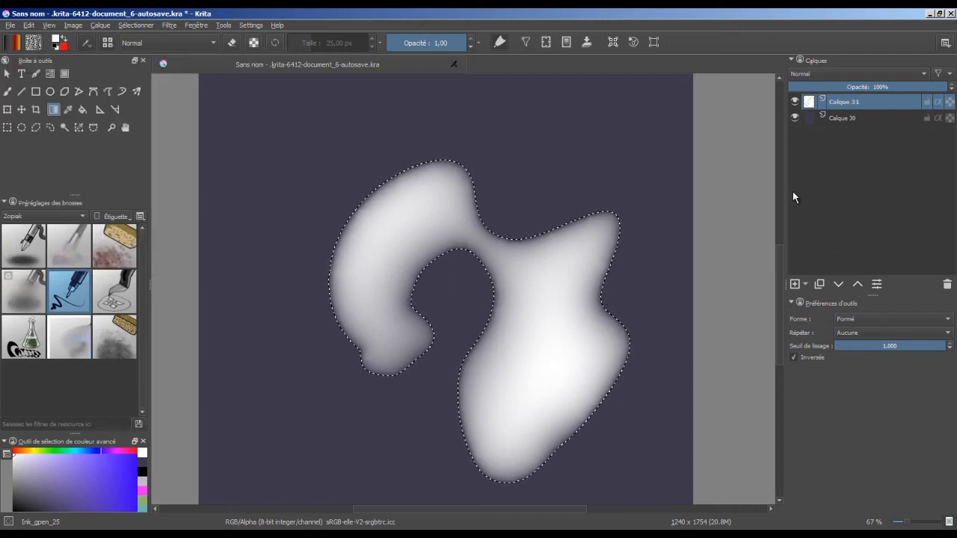
left_click(613, 42)
key("Delete")
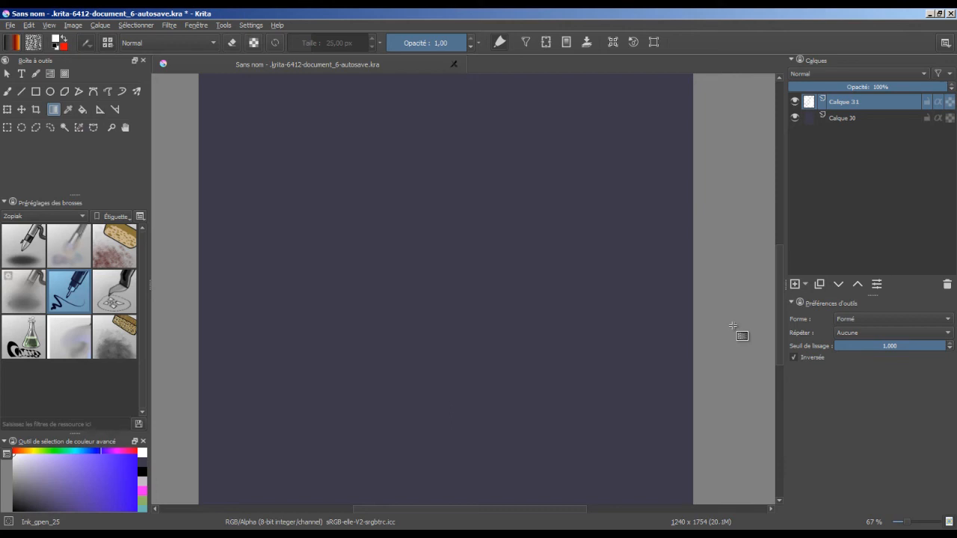
Step: Set the gradient shape to Symétrie conique and fill Calque 31 with the fire gradient radiating from near the canvas centre
left_click(875, 332)
left_click(876, 320)
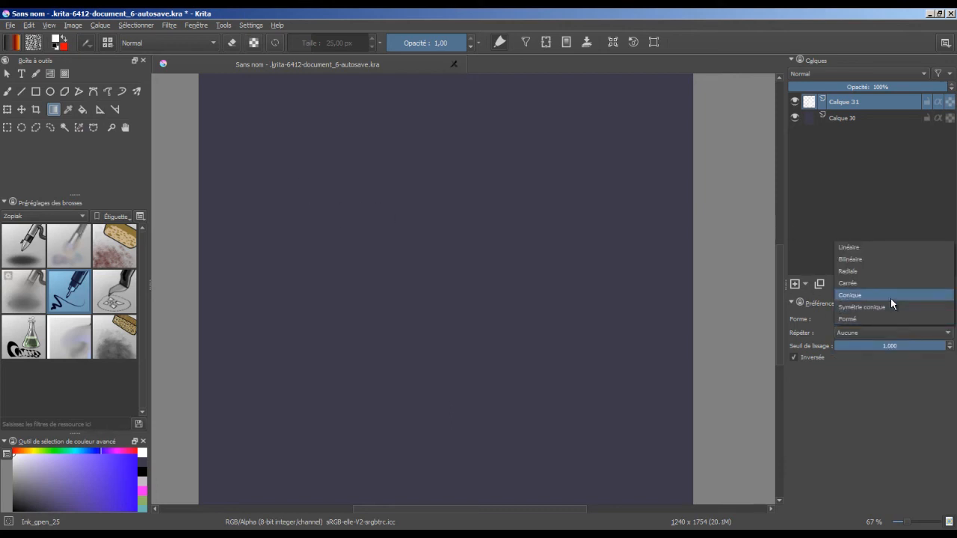
left_click(888, 307)
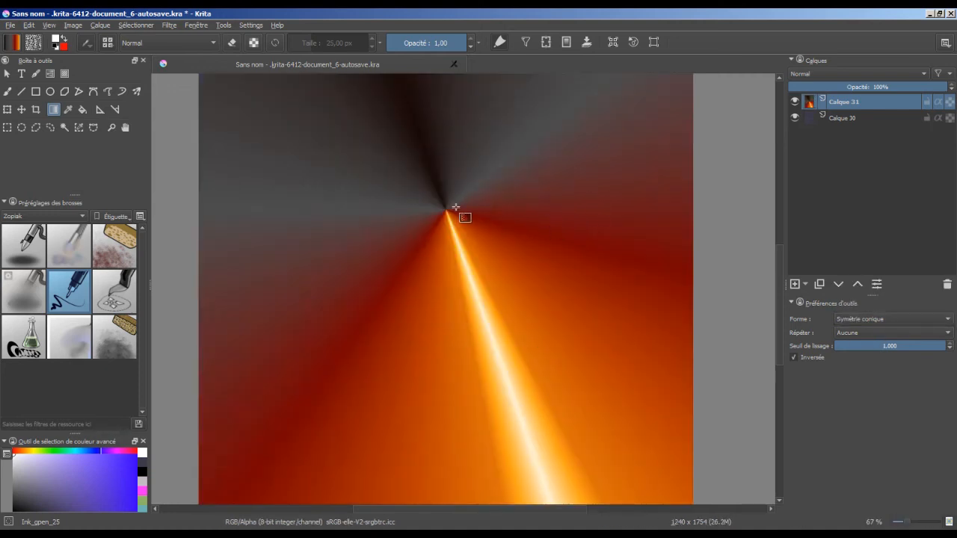
Step: Set the gradient's blending mode to Écran and add two more conical gradients from the same centre in different directions
left_click(174, 42)
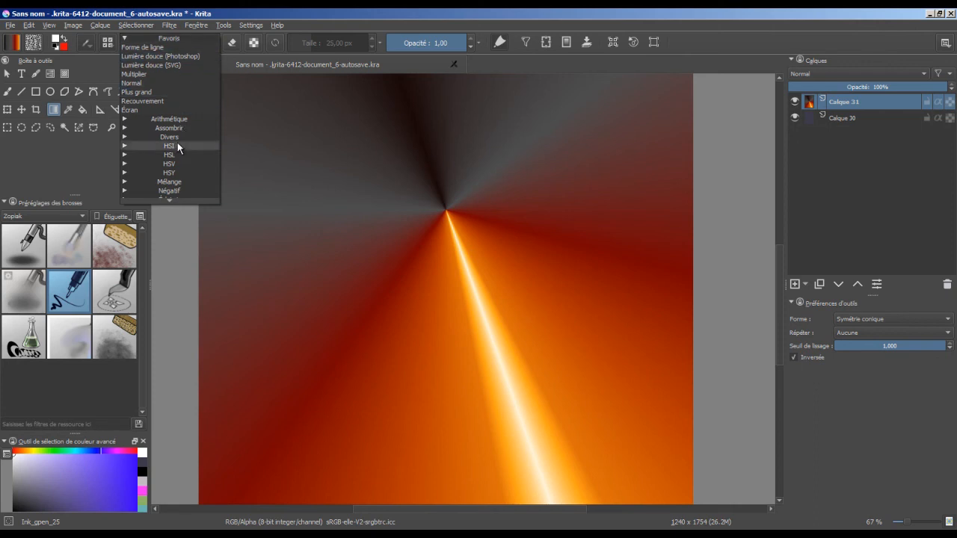
left_click(173, 110)
left_click_drag(452, 215, 554, 108)
left_click_drag(452, 221, 510, 196)
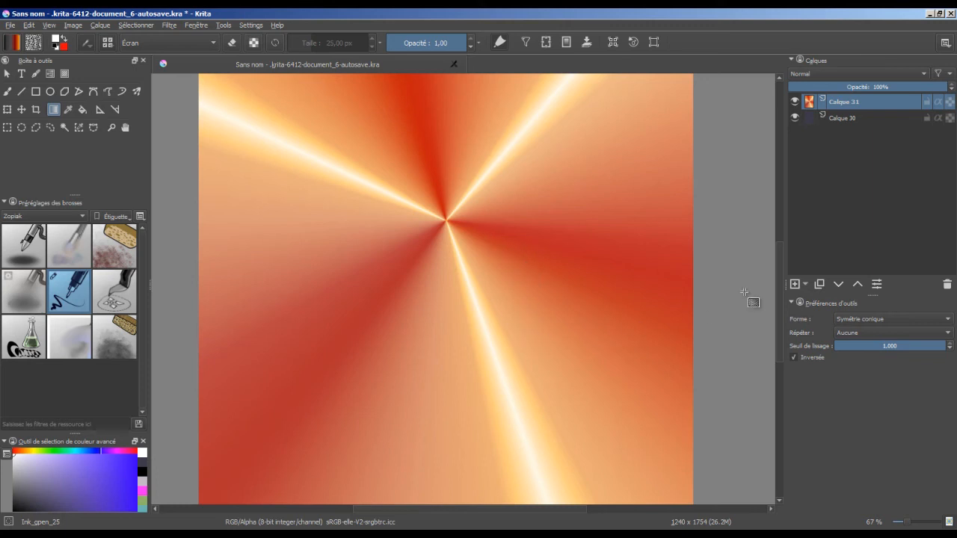
mouse_move(778, 333)
left_mouse_down()
mouse_move(778, 294)
mouse_move(775, 335)
left_mouse_up()
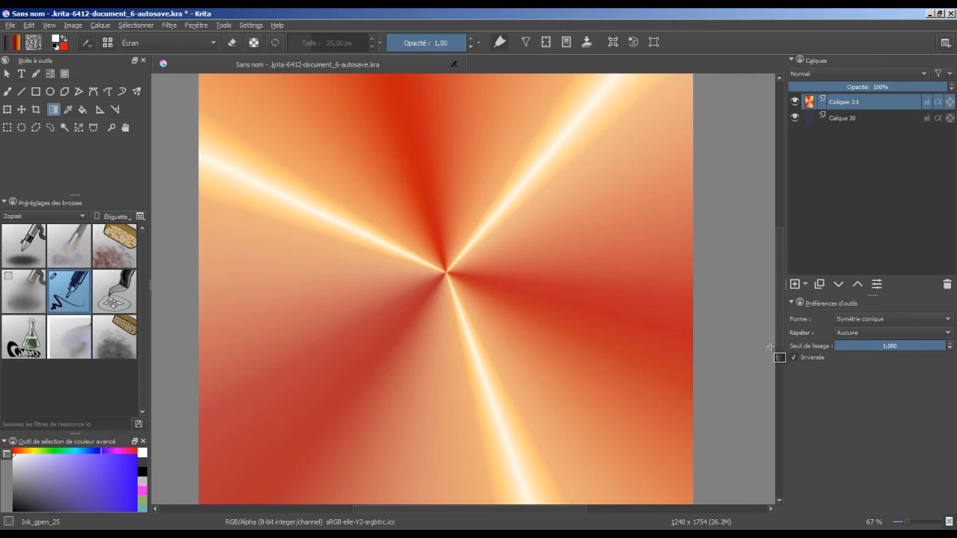
Step: Select the light orange areas of the gradient on Calque 31 with the similar colour selection tool
key("b")
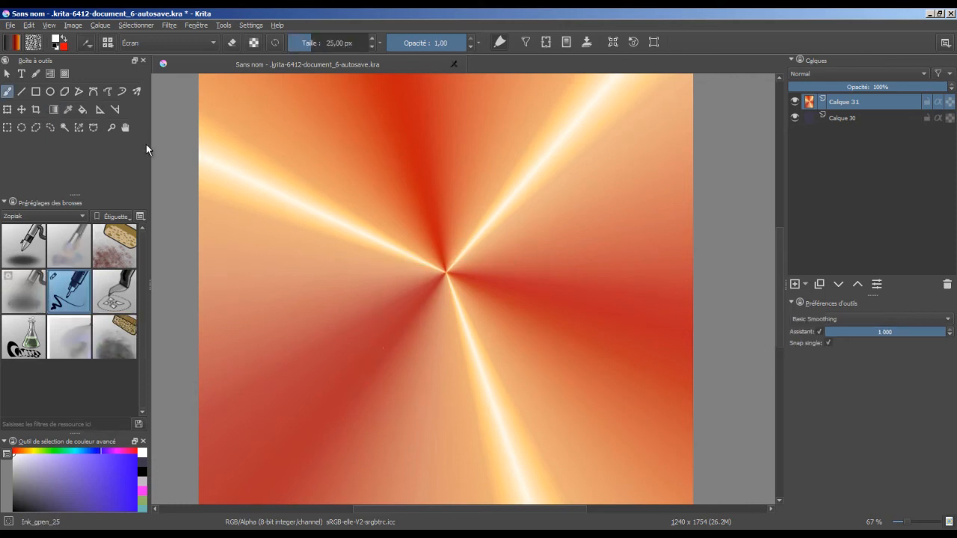
left_click(79, 127)
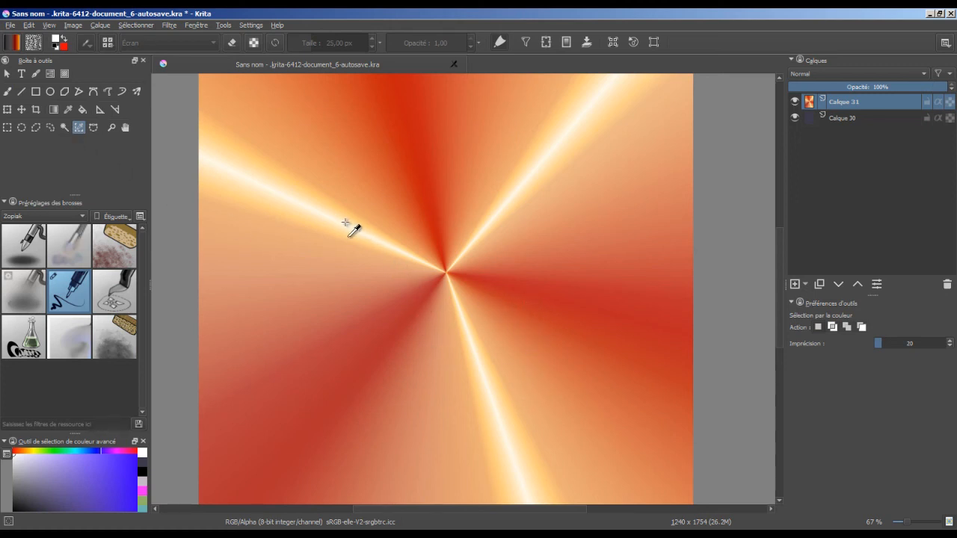
left_click(421, 424)
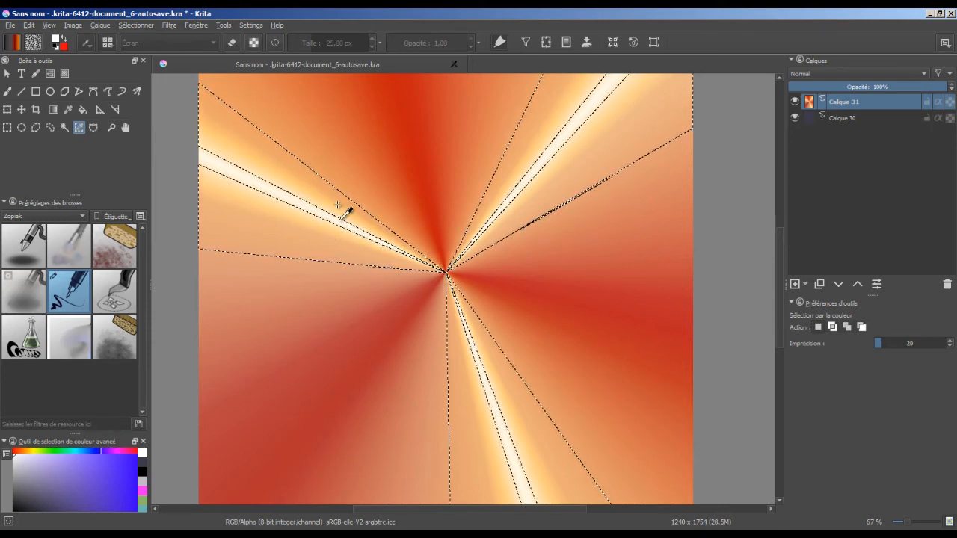
Step: Add a layer above Calque 31 and crop the image to about 630 × 575 px around the gradient's centre
left_click(796, 284)
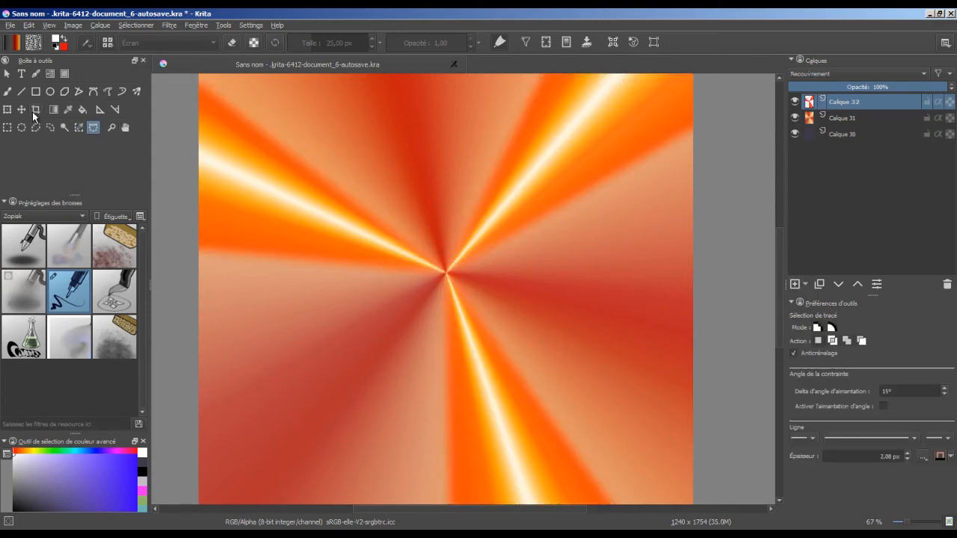
key("c")
left_click_drag(323, 159, 574, 387)
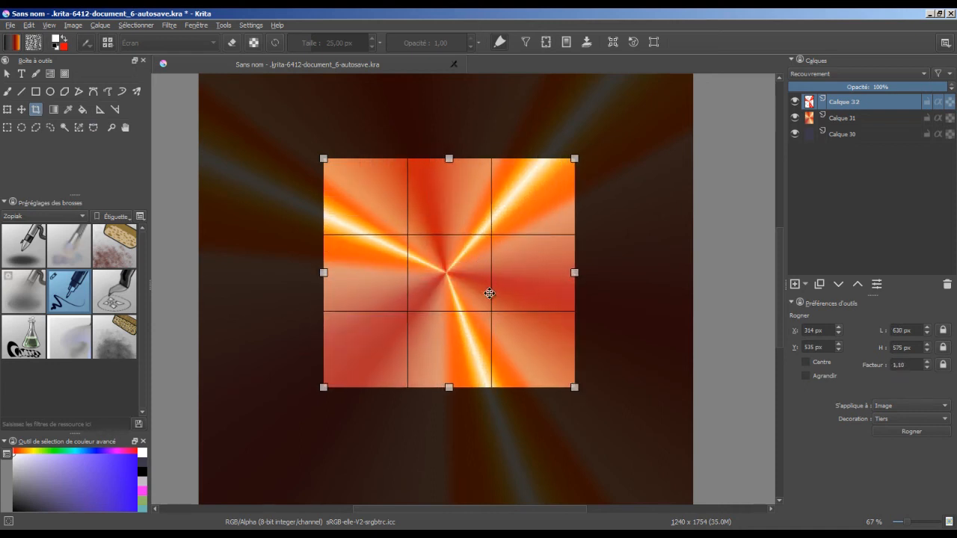
key("Return")
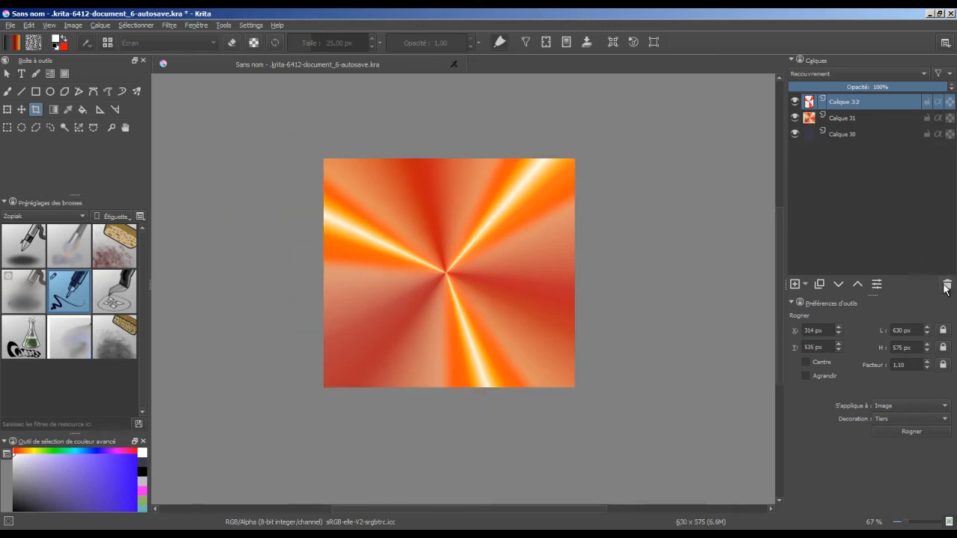
Step: Delete the two gradient layers, Calque 32 and Calque 31, and turn on wrap-around mode
left_click(947, 284)
left_click(946, 284)
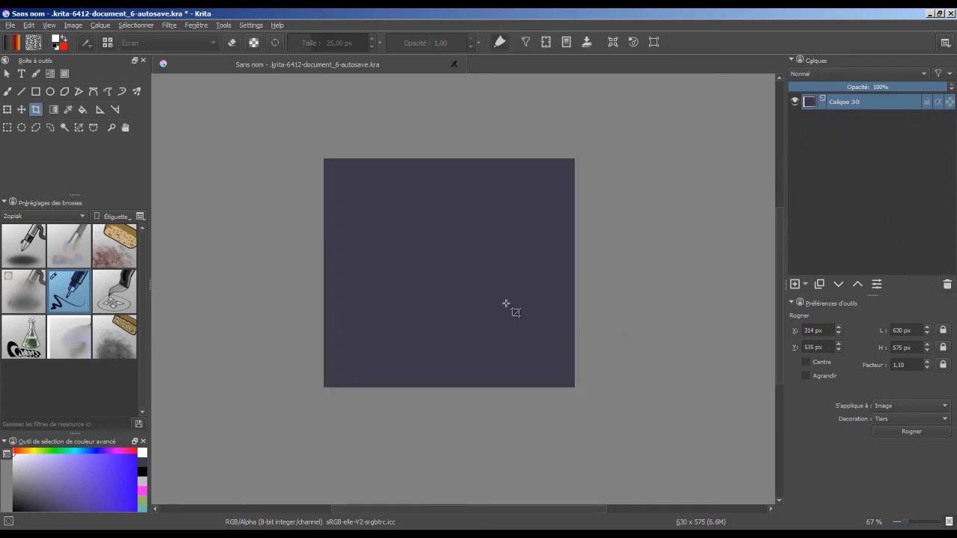
key("w")
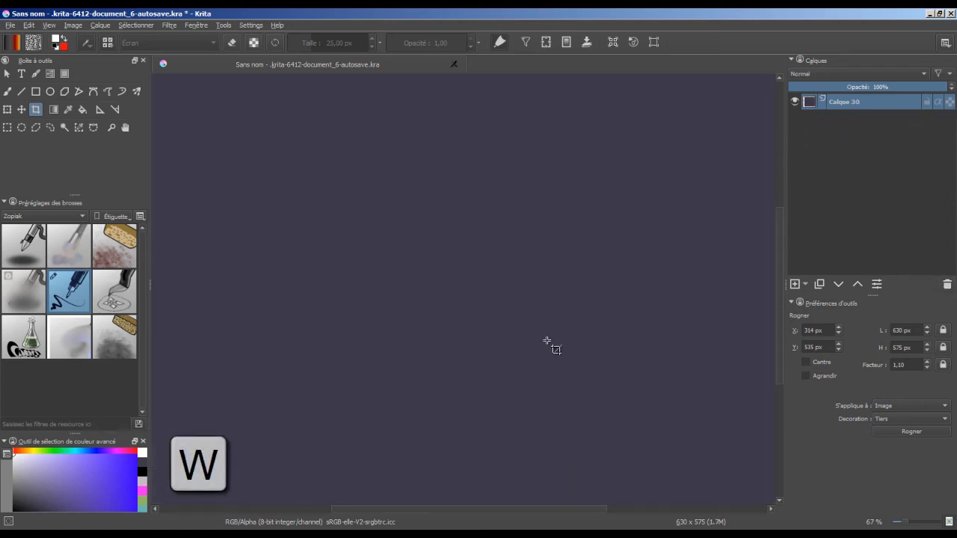
Step: On a new layer above Calque 30, paint scattered white waves, dots and squiggles that repeat across the tiled canvas
key("b")
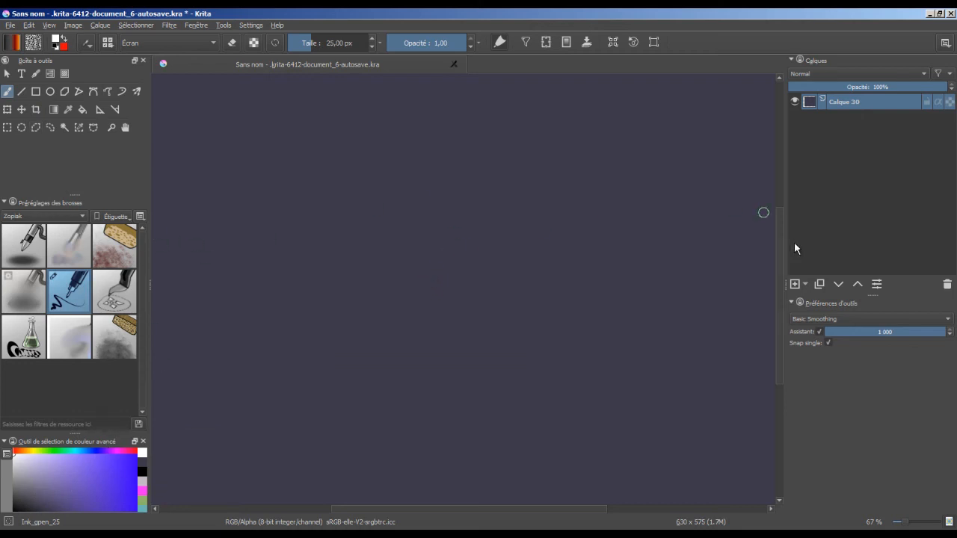
left_click(795, 284)
mouse_move(431, 282)
left_mouse_down()
mouse_move(464, 251)
mouse_move(497, 267)
mouse_move(590, 274)
left_mouse_up()
mouse_move(219, 376)
left_mouse_down()
mouse_move(231, 352)
mouse_move(263, 373)
left_mouse_up()
left_click_drag(173, 140, 177, 121)
left_click_drag(753, 97, 741, 112)
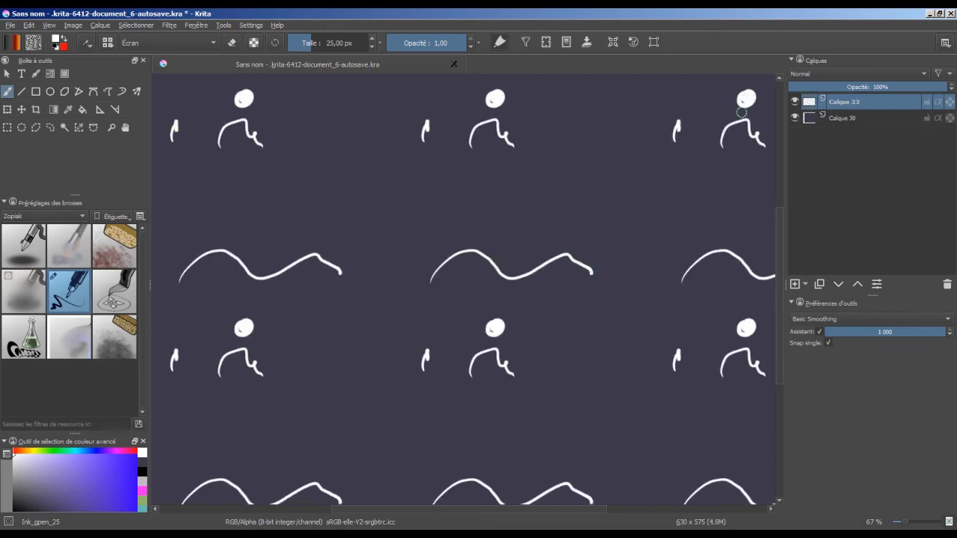
left_click_drag(589, 424, 595, 417)
left_click_drag(327, 148, 325, 175)
left_click_drag(207, 221, 203, 238)
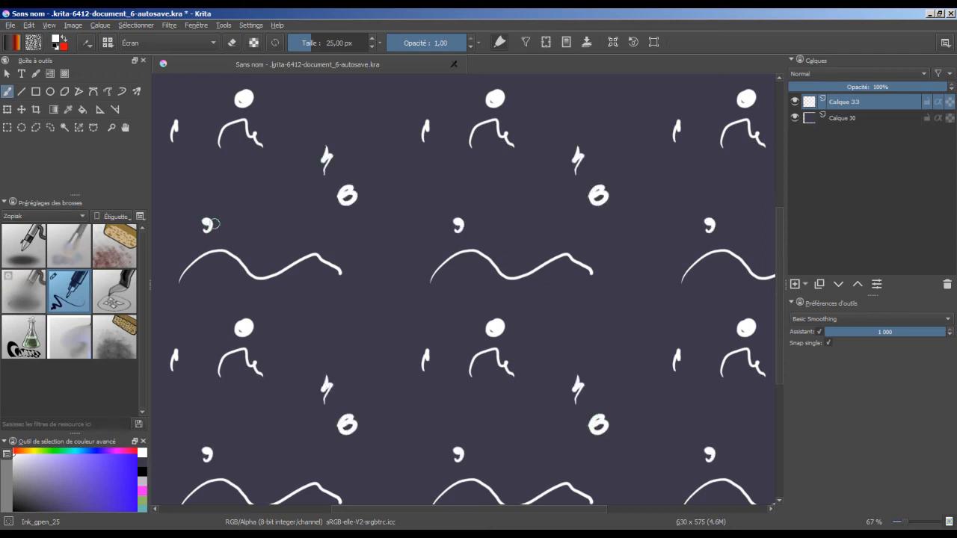
left_click_drag(367, 185, 430, 228)
Step: Switch wrap-around mode off and on again to compare the single tile with the repeating pattern
key("w")
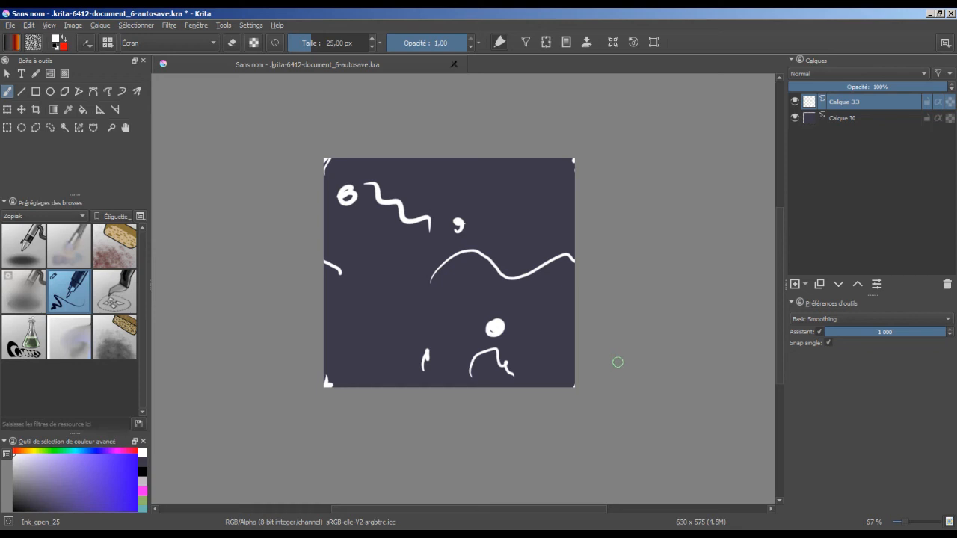
key("w")
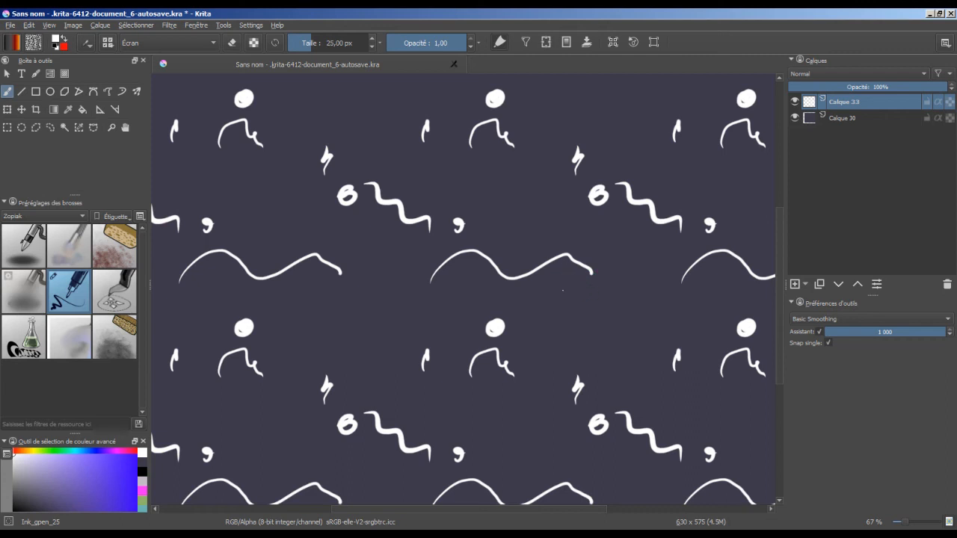
mouse_move(556, 278)
left_mouse_down()
mouse_move(587, 335)
mouse_move(654, 316)
mouse_move(602, 235)
mouse_move(574, 234)
mouse_move(606, 272)
mouse_move(584, 287)
mouse_move(570, 269)
mouse_move(553, 285)
left_mouse_up()
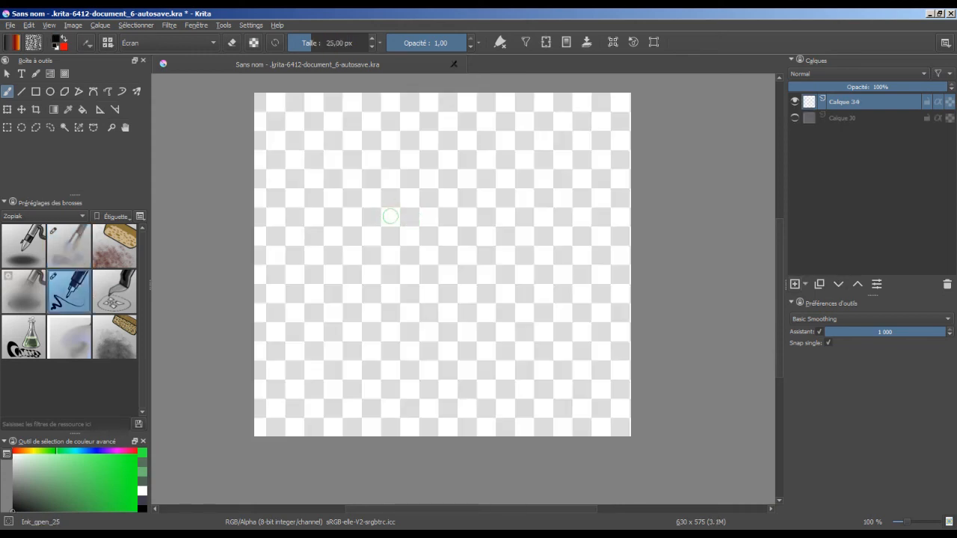
Step: Paint a closed black square outline on Calque 34 and enclose it in a rectangular selection about 299 × 288 px
mouse_move(386, 193)
left_mouse_down()
mouse_move(383, 314)
mouse_move(515, 224)
mouse_move(385, 192)
left_mouse_up()
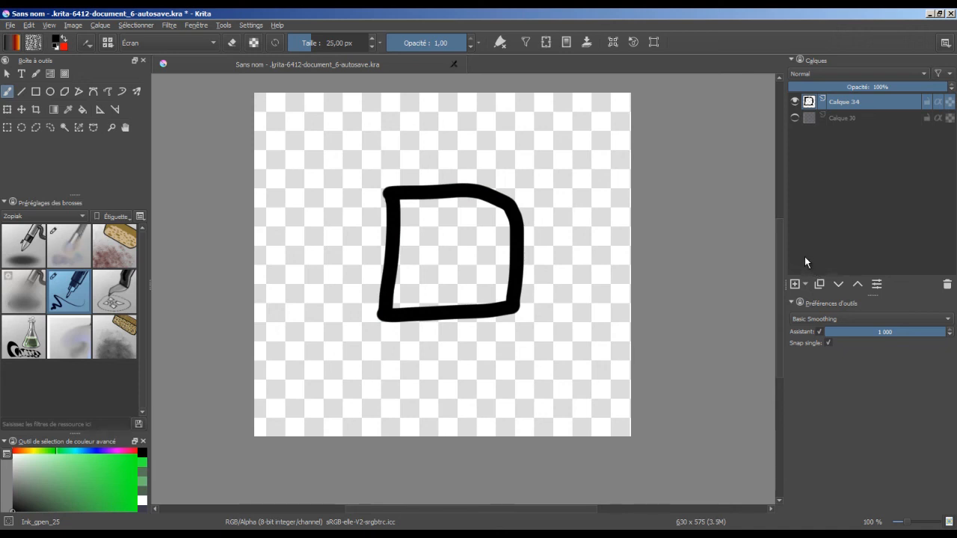
left_click(7, 127)
left_click_drag(364, 171, 544, 343)
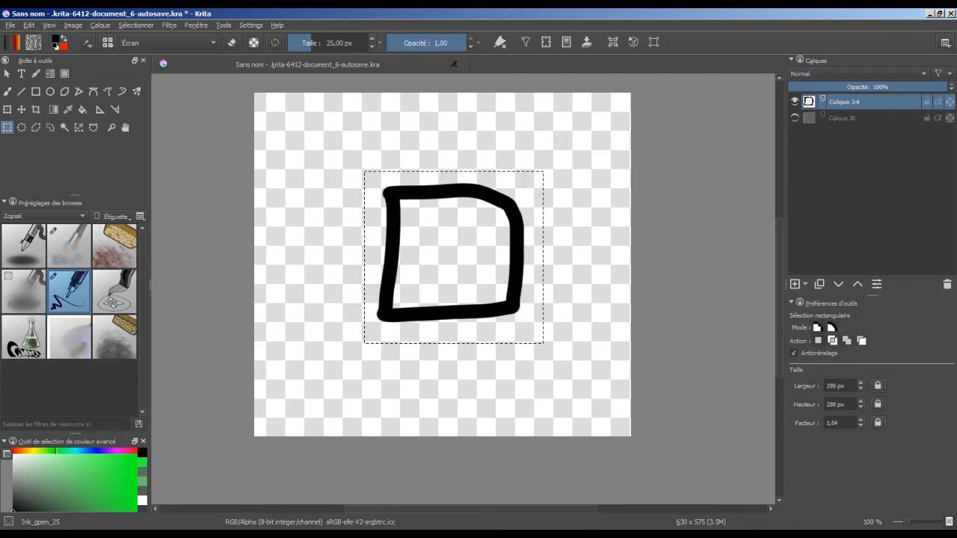
Step: Open the predefined brush tips and start a new stamp tip from the selected square
left_click(86, 44)
left_click(320, 134)
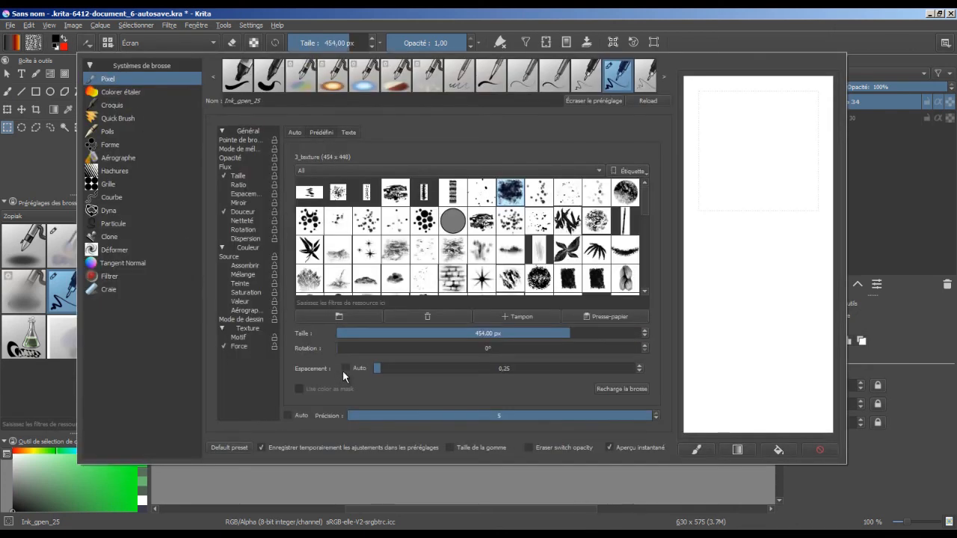
left_click(530, 317)
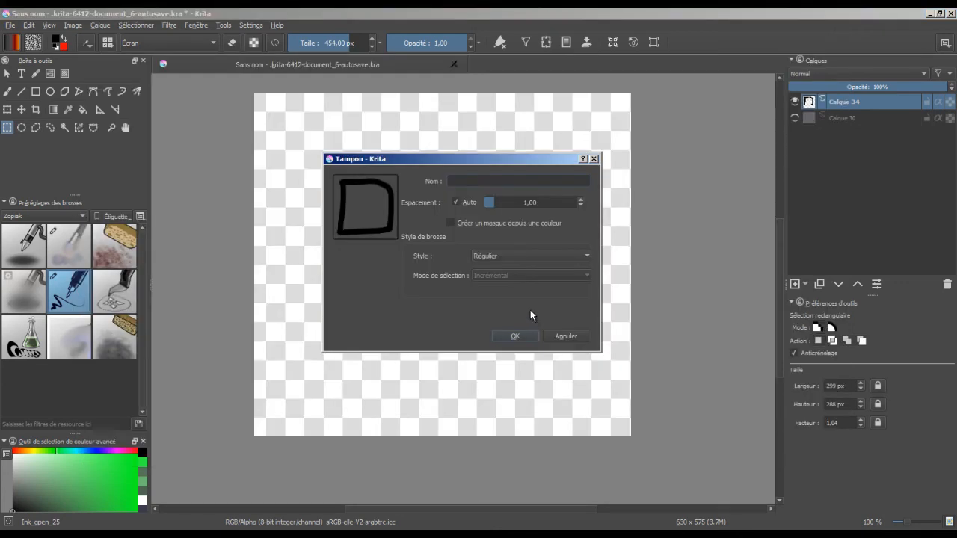
mouse_move(420, 161)
left_mouse_down()
mouse_move(601, 166)
mouse_move(641, 217)
mouse_move(657, 217)
left_mouse_up()
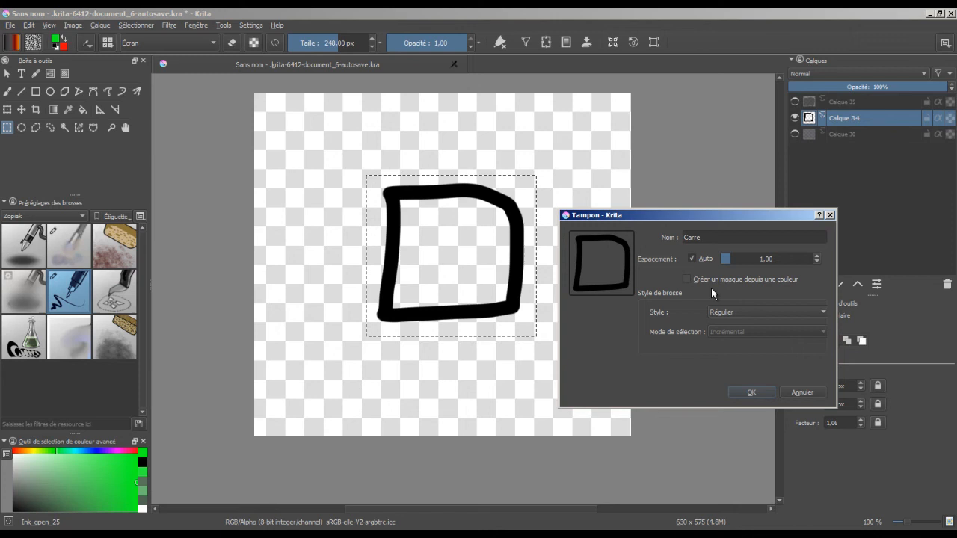
Step: Enable creating a mask from colour for the stamp, name it Carre2 and save it
left_click(710, 282)
left_click(740, 238)
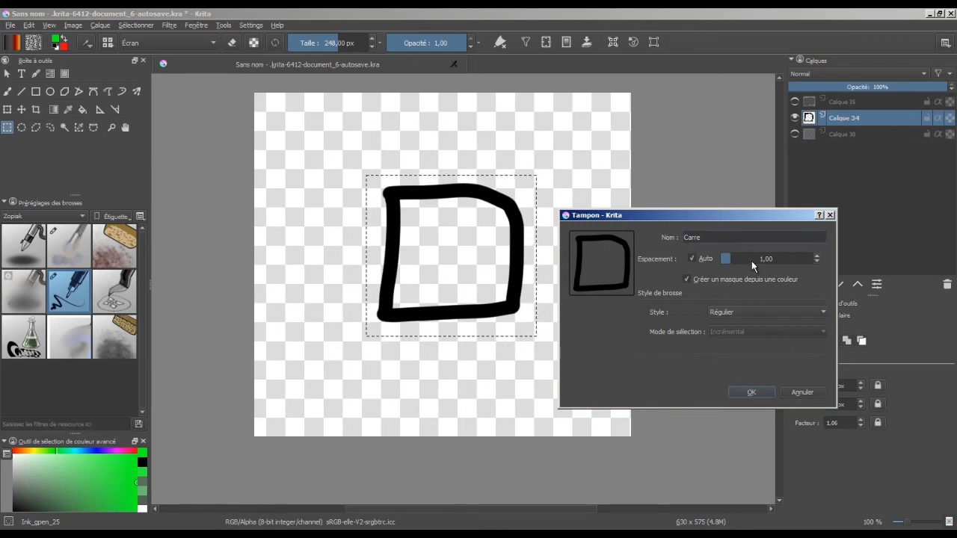
type("2")
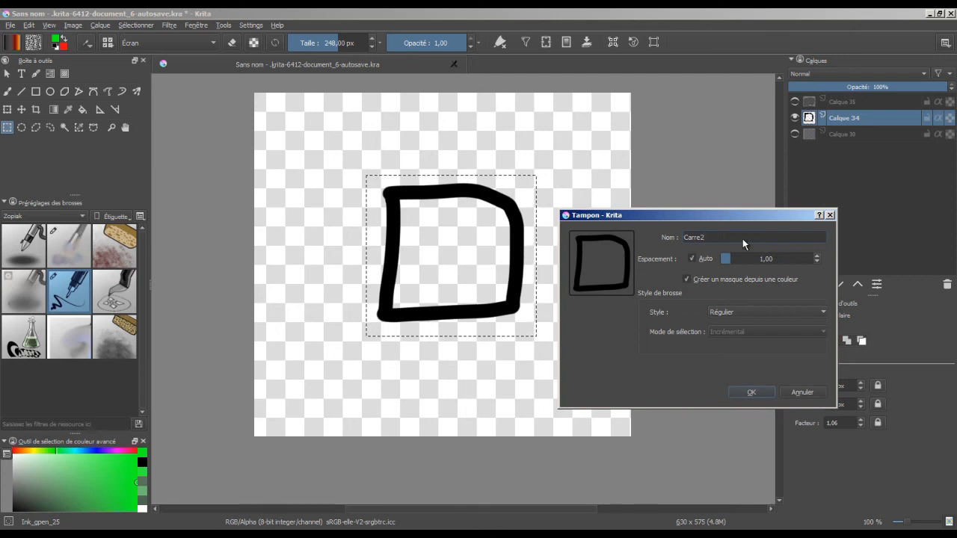
left_click(754, 394)
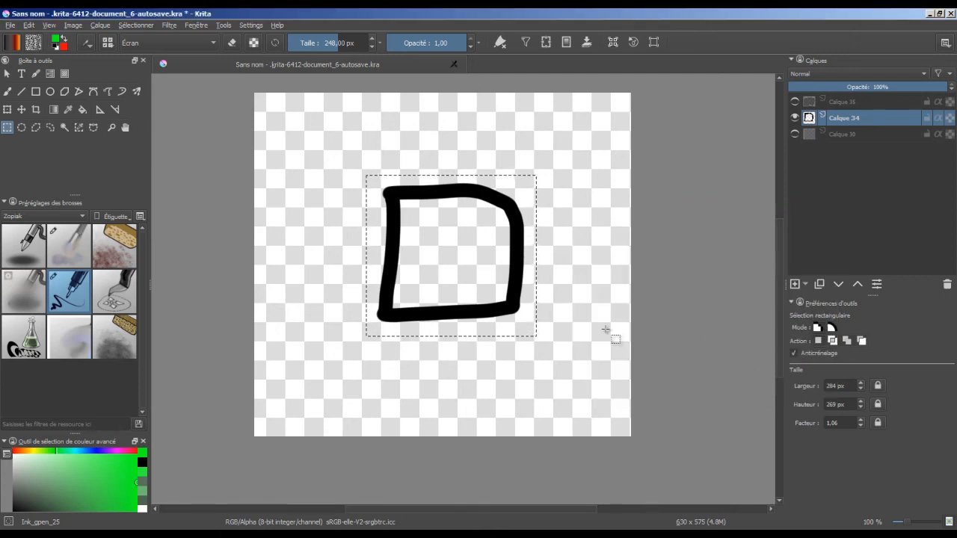
Step: Paint test strokes with the new square tip inside the selection, in green and then purple
left_click(7, 92)
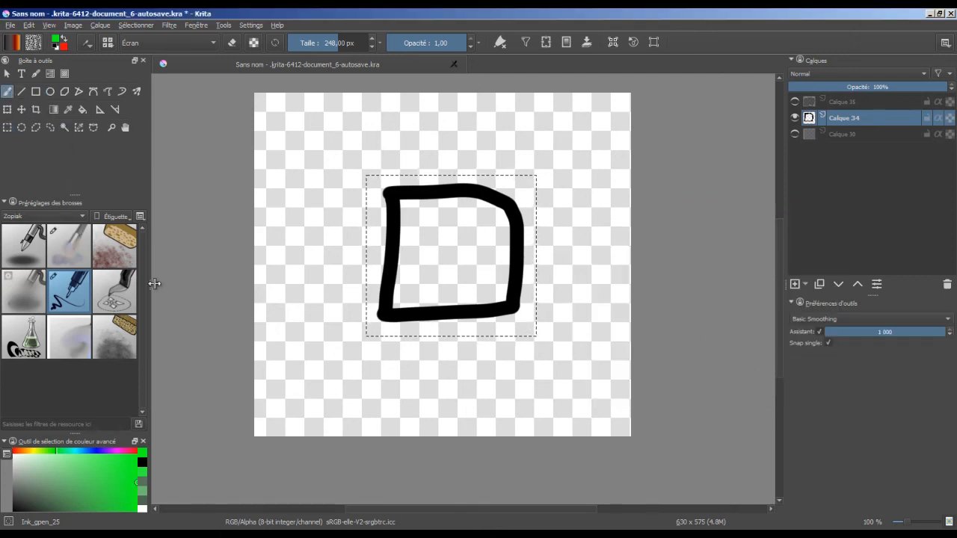
left_click_drag(350, 314, 486, 284)
left_click(110, 451)
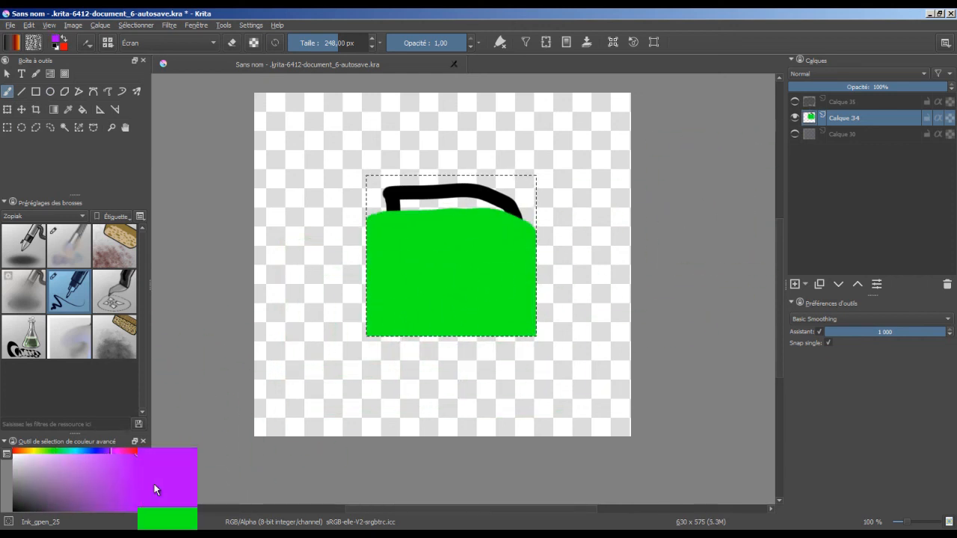
left_click_drag(455, 284, 425, 279)
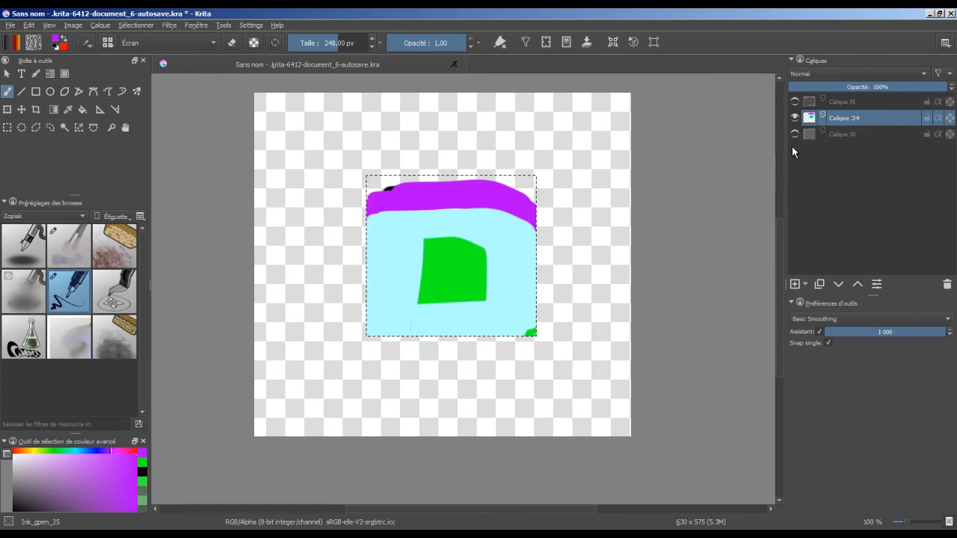
Step: Set the brush blending mode to Normal, show the dark background layer and paint a large purple area on Calque 34
left_click(168, 43)
left_click(161, 92)
left_click(795, 134)
mouse_move(574, 272)
left_mouse_down()
mouse_move(502, 310)
mouse_move(364, 327)
mouse_move(558, 315)
left_mouse_up()
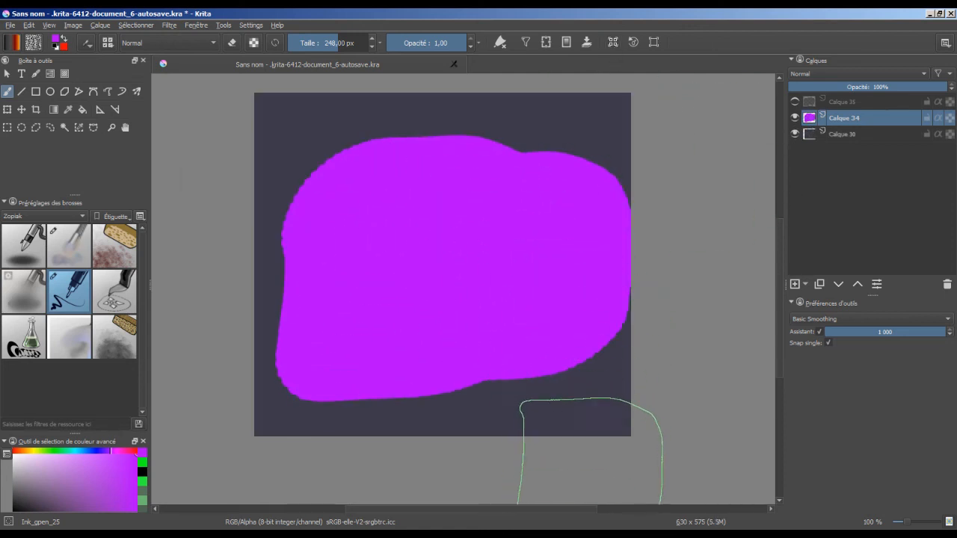
Step: Undo the test strokes painted over the black square outline on Calque 34
key("ctrl+z")
key("ctrl+z")
key("ctrl+z")
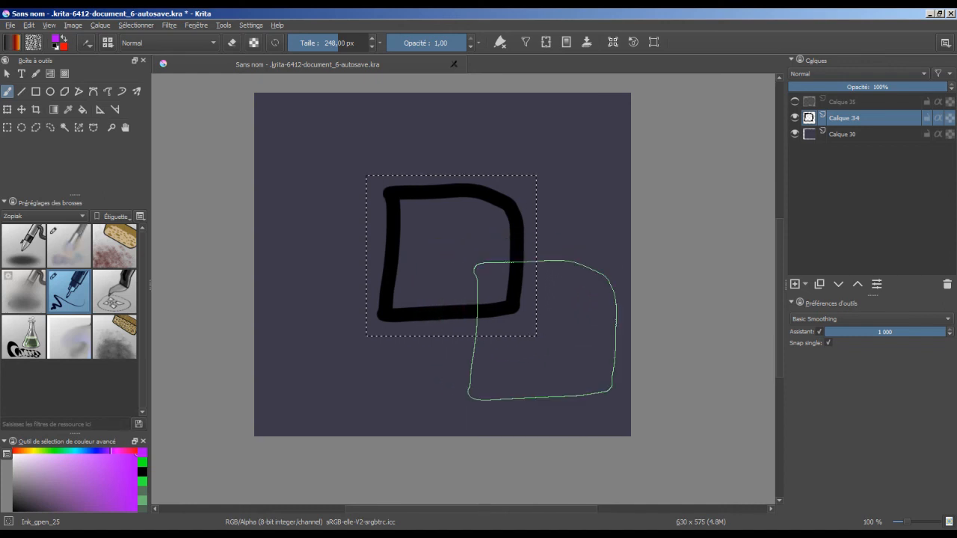
Step: Add a layer above Calque 34, hide Calque 30 and paint a black triangle with the brush at 25 px
left_click(795, 285)
left_click(795, 150)
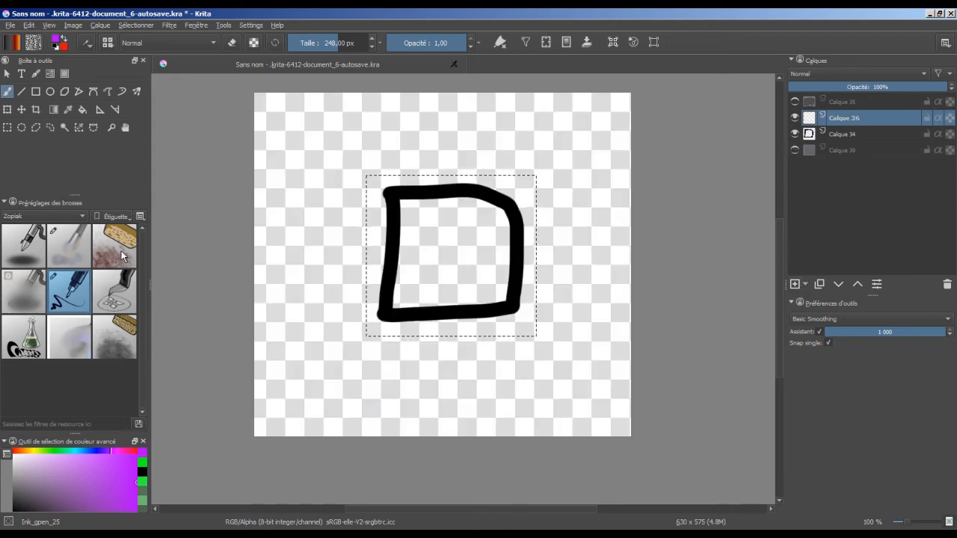
left_click(275, 43)
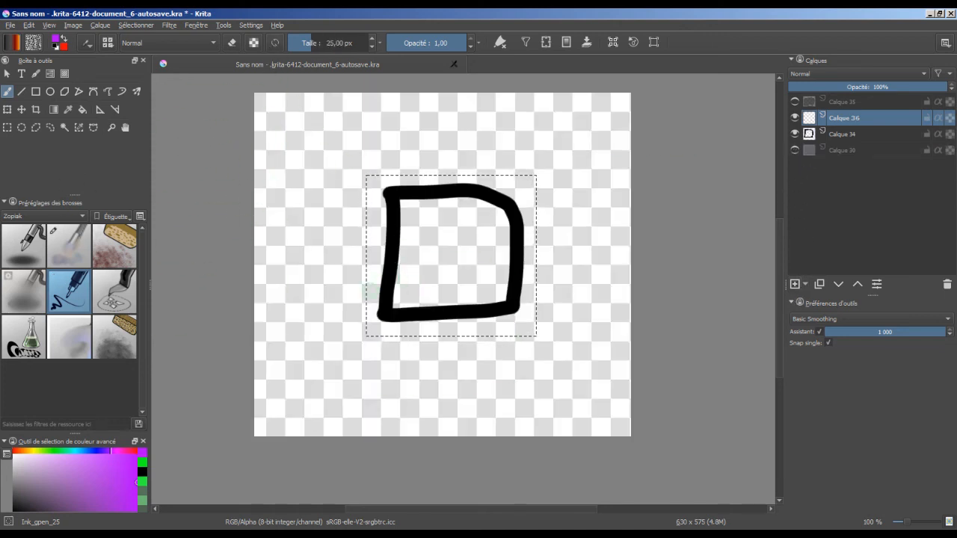
left_click(142, 472)
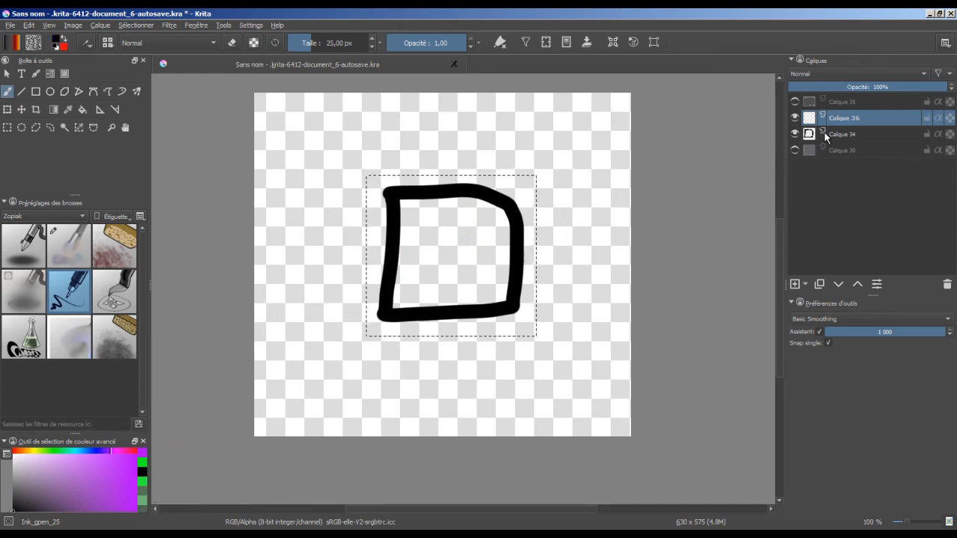
mouse_move(386, 308)
left_mouse_down()
mouse_move(449, 203)
mouse_move(505, 301)
mouse_move(386, 308)
mouse_move(514, 201)
left_mouse_up()
Step: Paint a black cross and a black circle over the square, each on its own new layer
left_click(795, 284)
left_click_drag(392, 199, 518, 317)
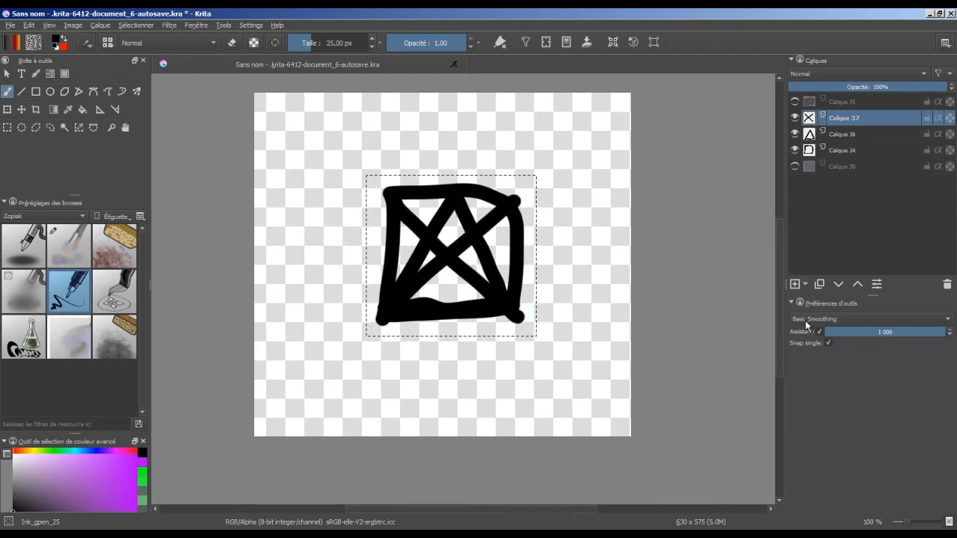
left_click(794, 284)
mouse_move(412, 310)
left_mouse_down()
mouse_move(382, 243)
mouse_move(501, 213)
mouse_move(476, 316)
mouse_move(407, 291)
left_mouse_up()
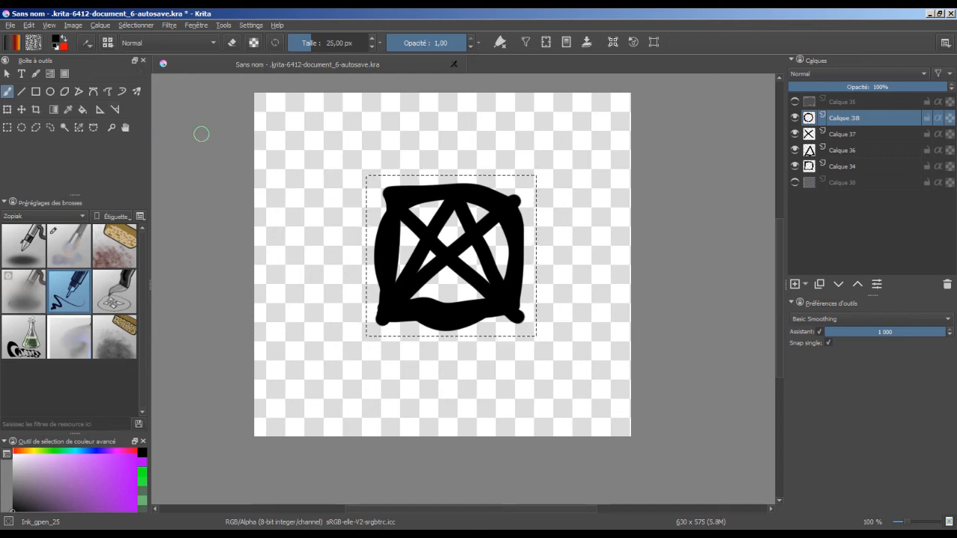
left_click(87, 42)
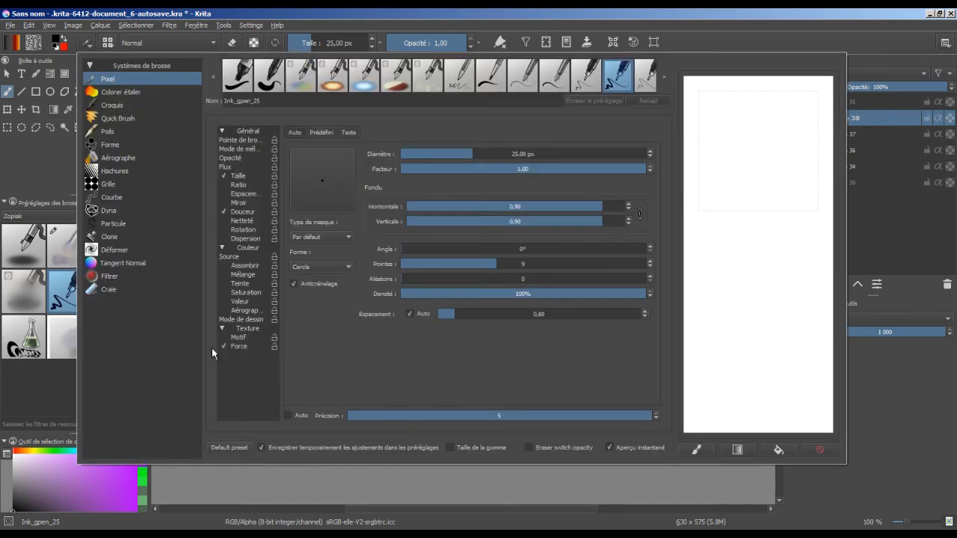
left_click(320, 132)
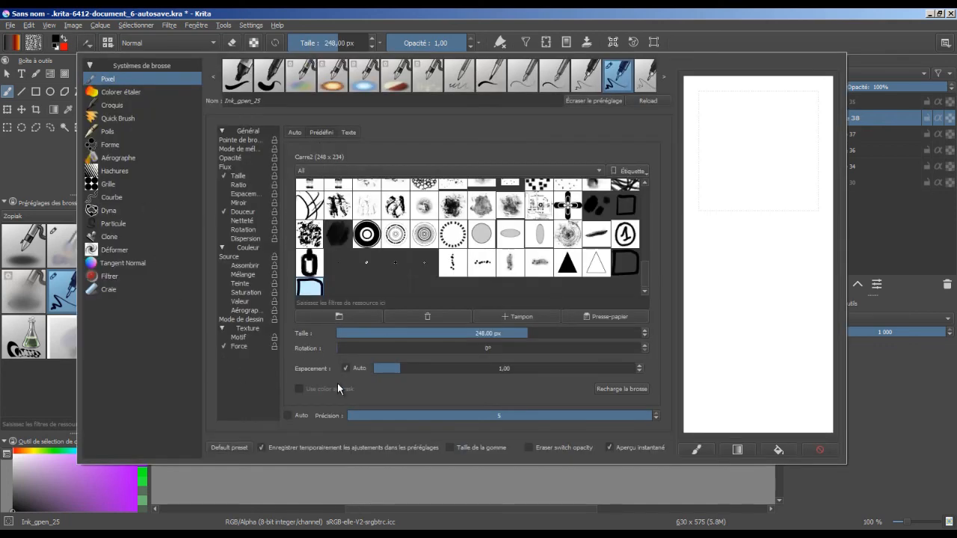
left_click(520, 317)
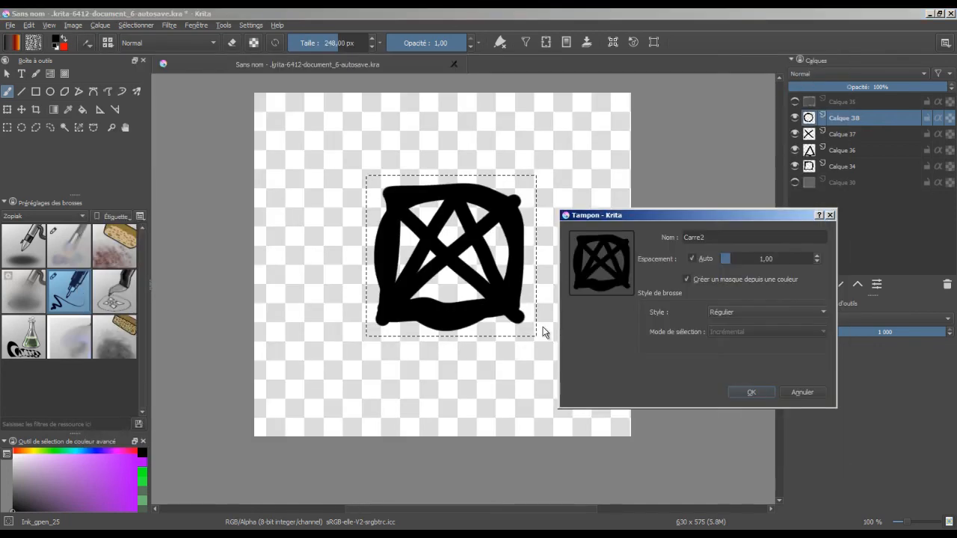
left_click(746, 311)
left_click(748, 322)
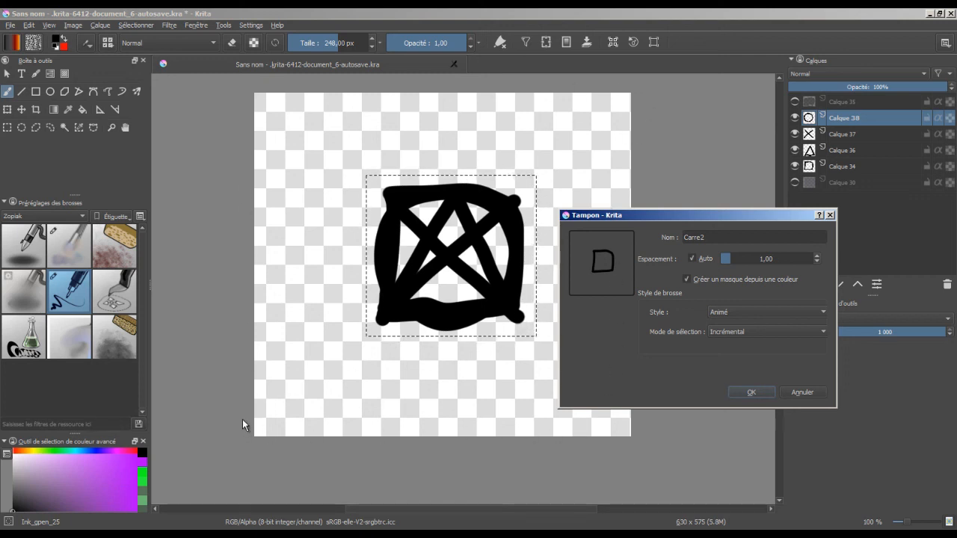
left_click(802, 392)
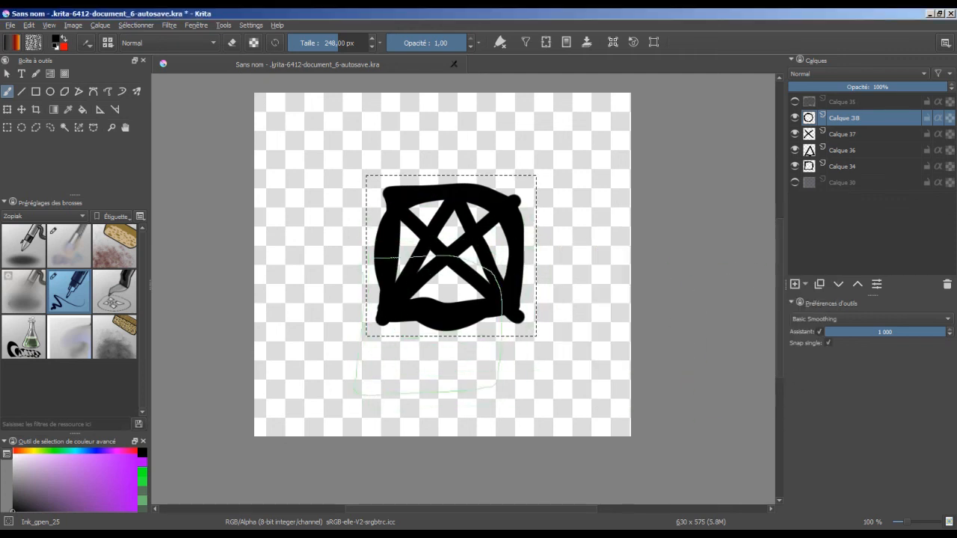
Step: Crop the image to the selection around the black shapes and remove the selection
left_click(35, 109)
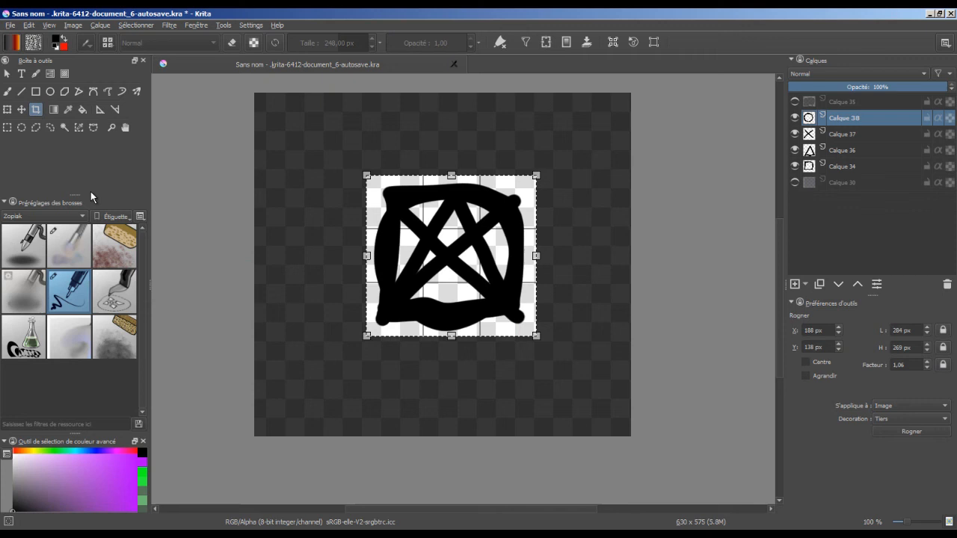
double_click(503, 254)
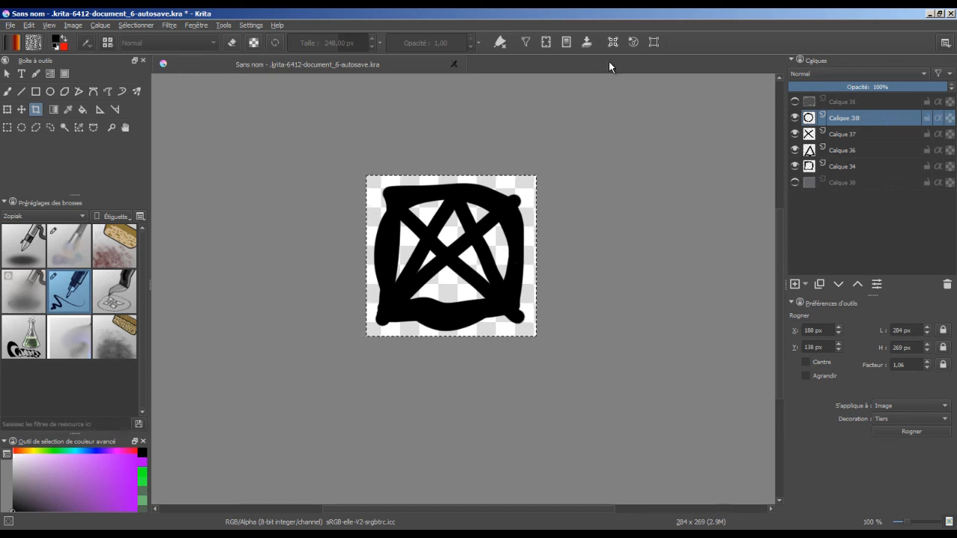
key("ctrl+shift+a")
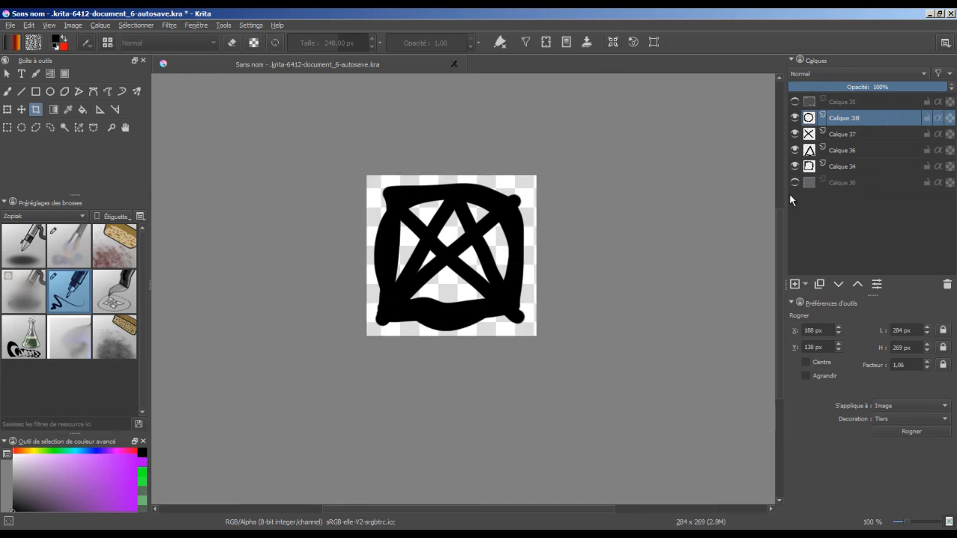
Step: Create a stamp brush tip named Carre2_anime from the layers, with the Animé style and the Aléatoire selection mode
key("b")
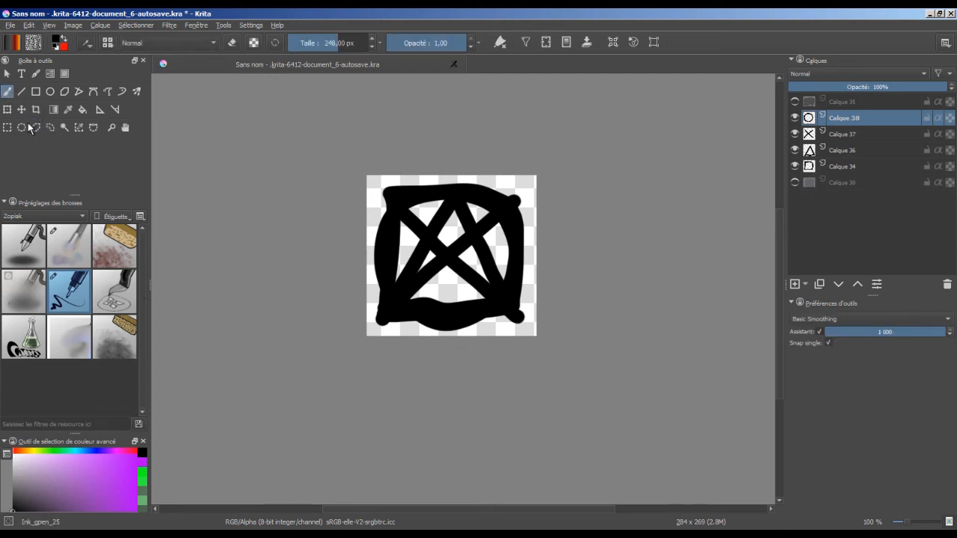
left_click(87, 44)
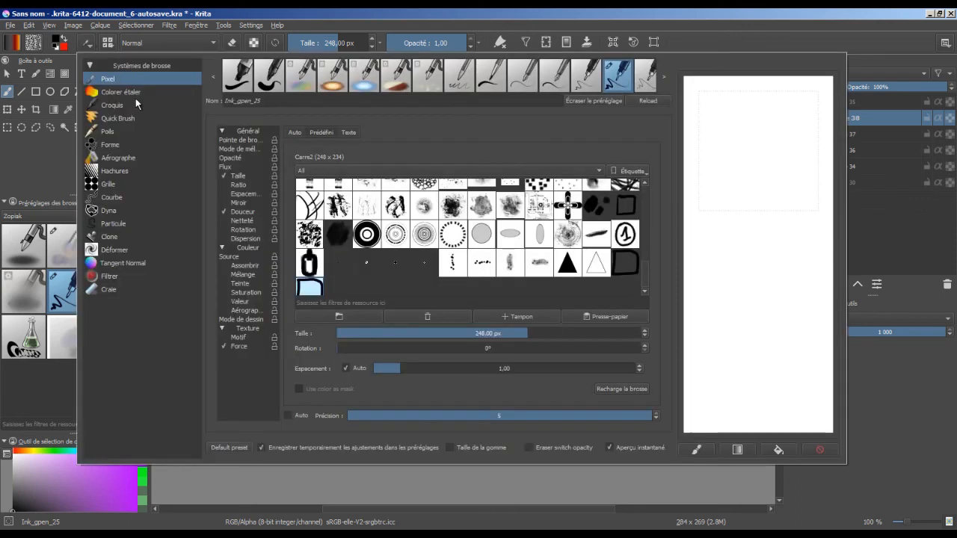
left_click(522, 317)
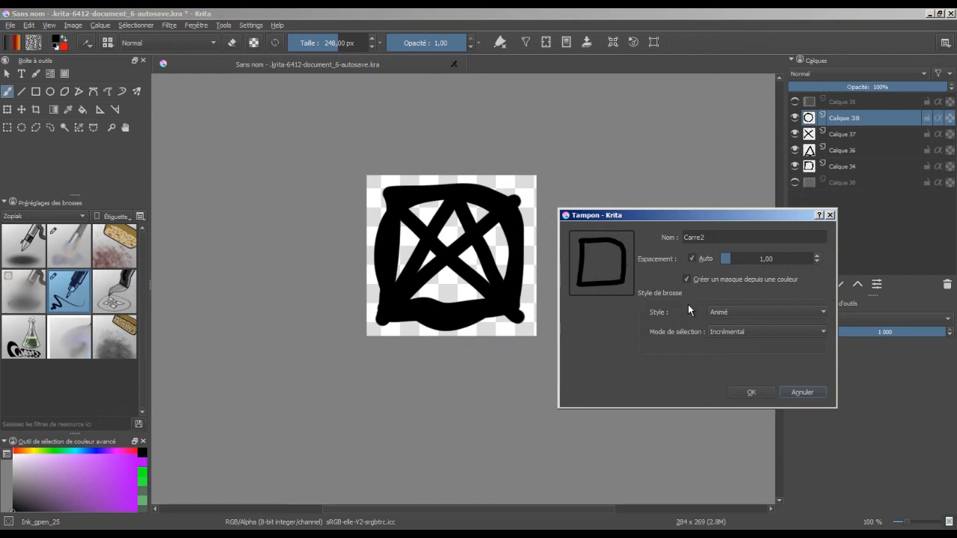
left_click(713, 238)
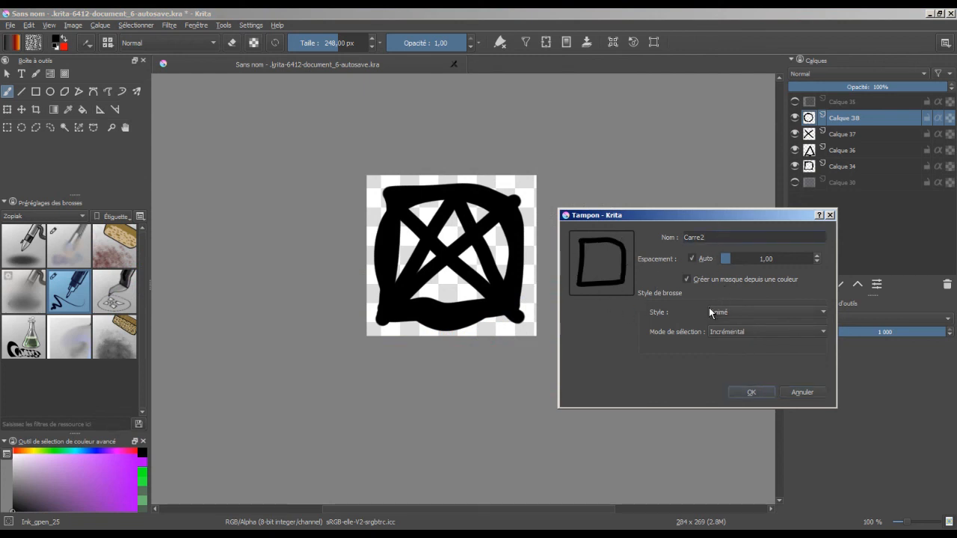
type("_anime")
left_click(742, 333)
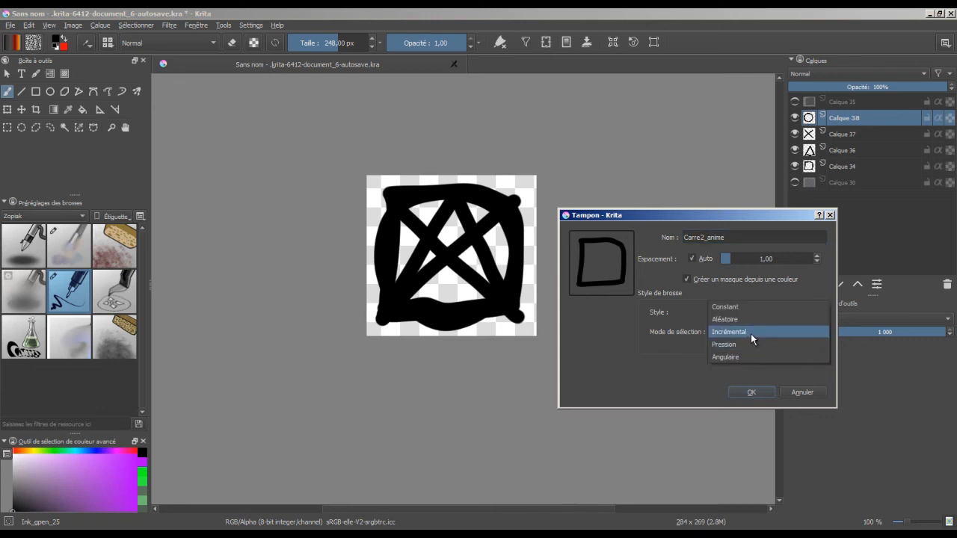
left_click(749, 319)
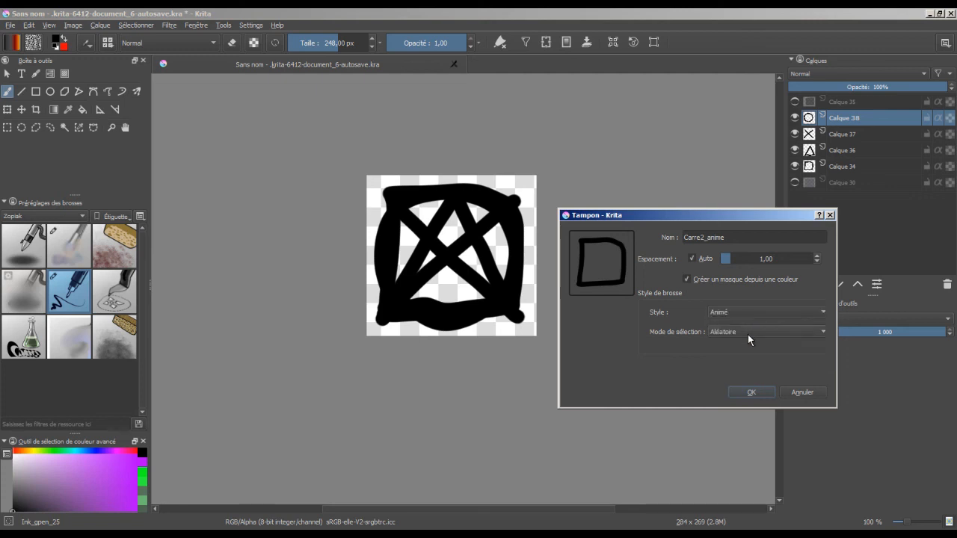
left_click(752, 393)
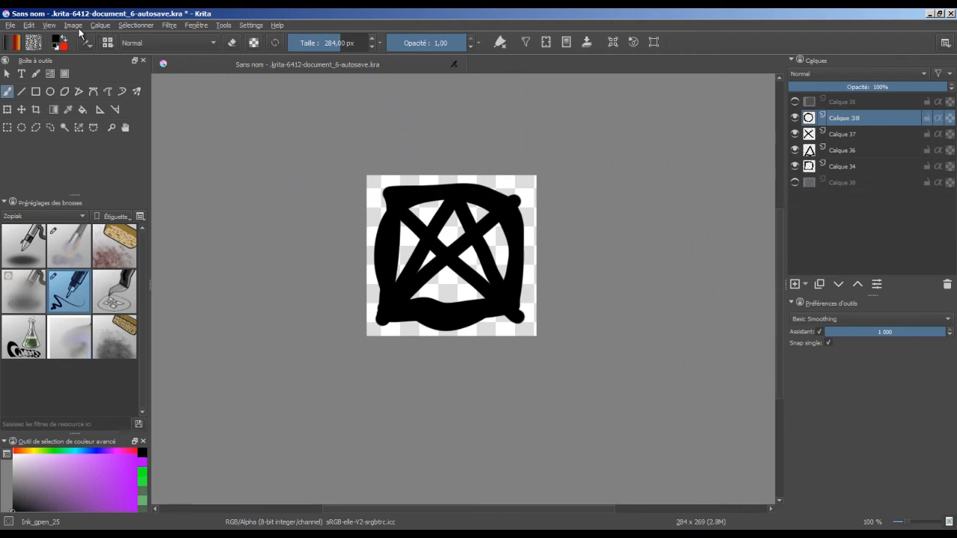
Step: Hide the circle, cross, triangle and square layers and add a new empty paint layer
left_click(794, 117)
left_click(795, 134)
left_click(795, 150)
left_click(794, 166)
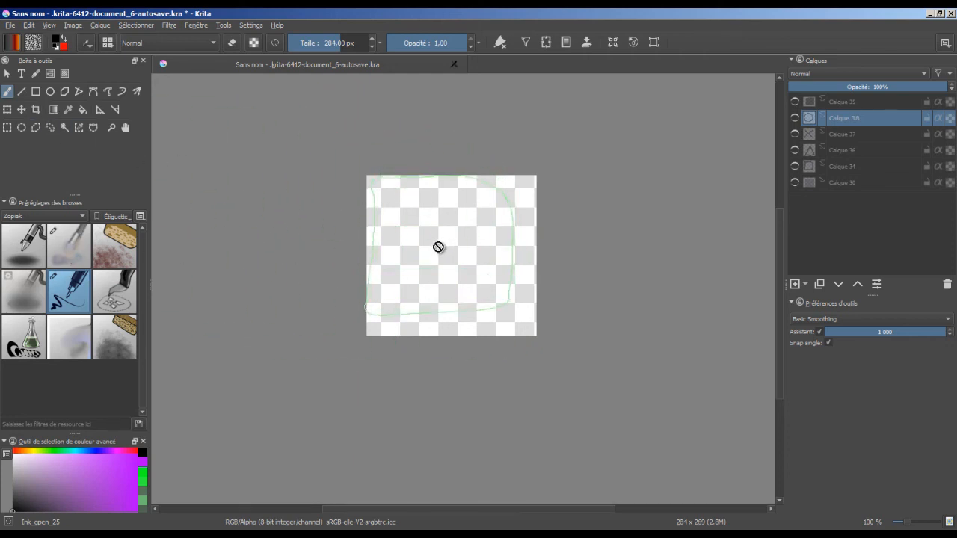
left_click(794, 284)
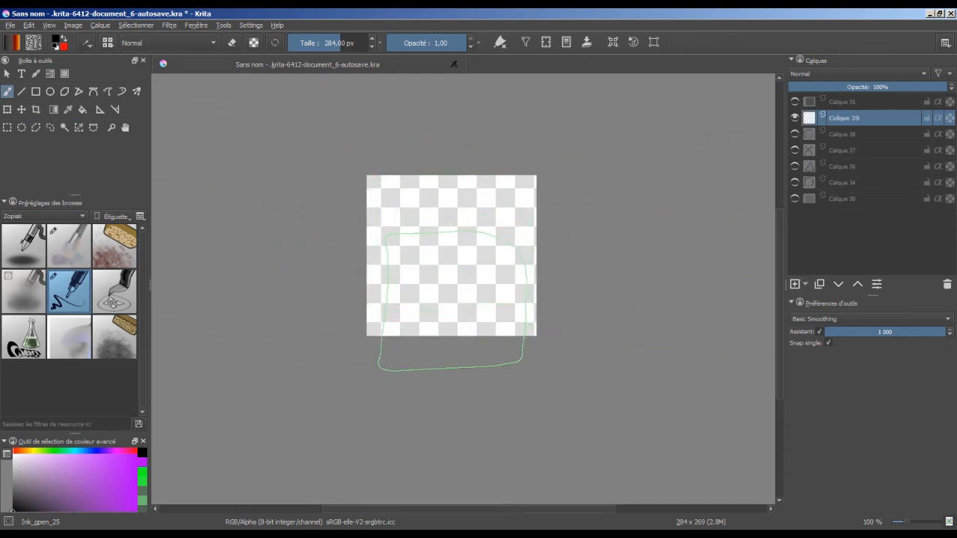
Step: Test the animated tip on Calque 39 with black strokes, clear them, and paint cyan and dark grey strokes
left_click(458, 277)
mouse_move(459, 277)
left_mouse_down()
mouse_move(502, 226)
mouse_move(498, 395)
left_mouse_up()
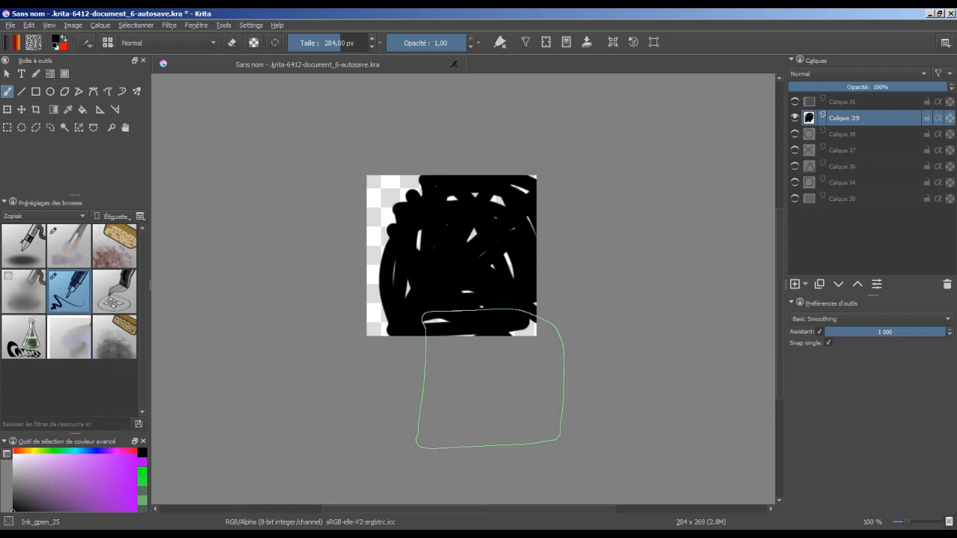
key("Delete")
left_click(417, 301)
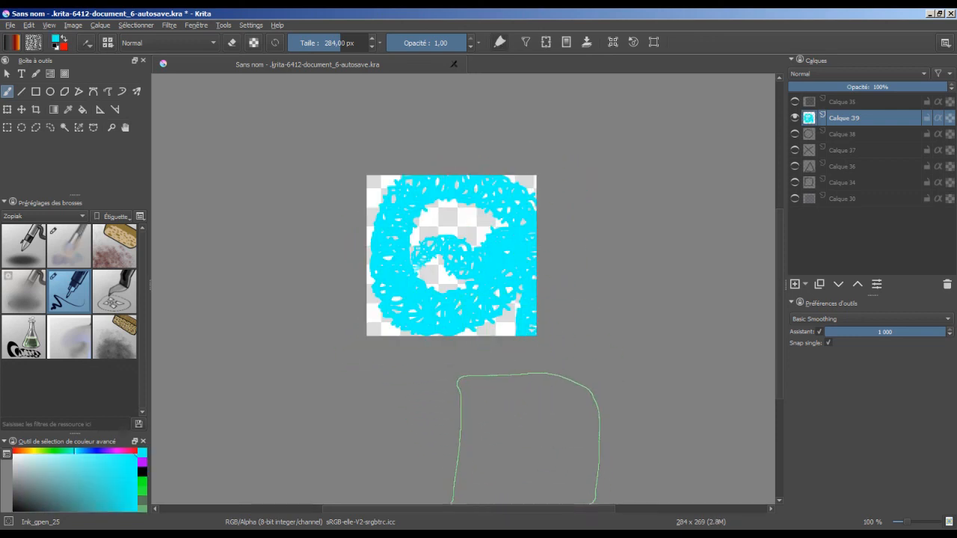
left_click_drag(106, 487, 30, 494)
mouse_move(402, 284)
left_mouse_down()
mouse_move(415, 221)
mouse_move(474, 325)
mouse_move(400, 228)
left_mouse_up()
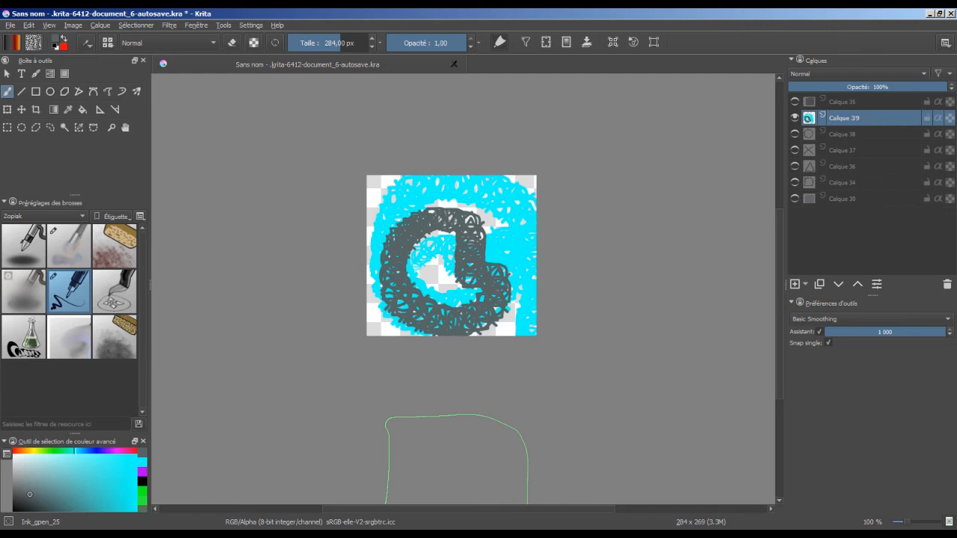
Step: Test the brush in the editor's scratchpad, clear it, and draw a grey preset thumbnail of a circle, cross, square and triangle
left_click(89, 44)
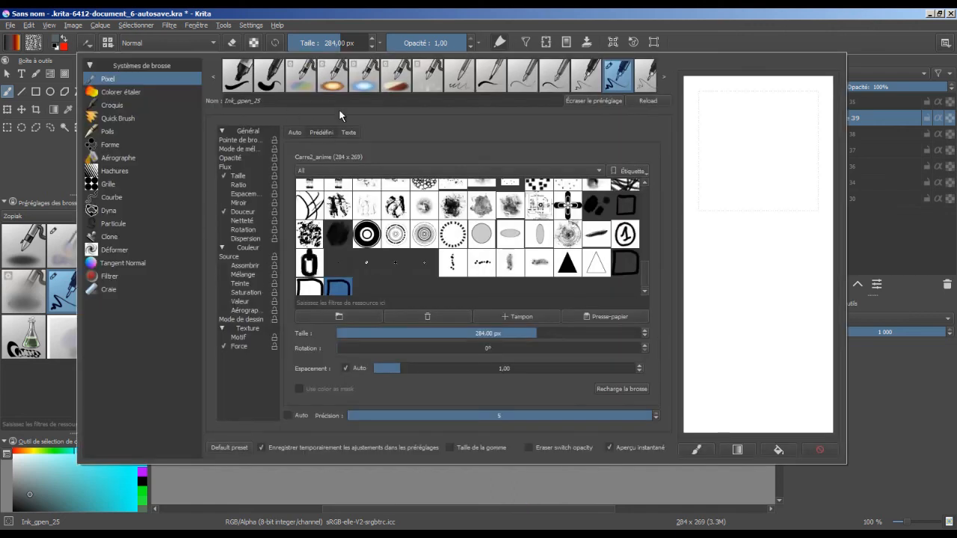
mouse_move(756, 189)
left_mouse_down()
mouse_move(747, 150)
mouse_move(811, 201)
left_mouse_up()
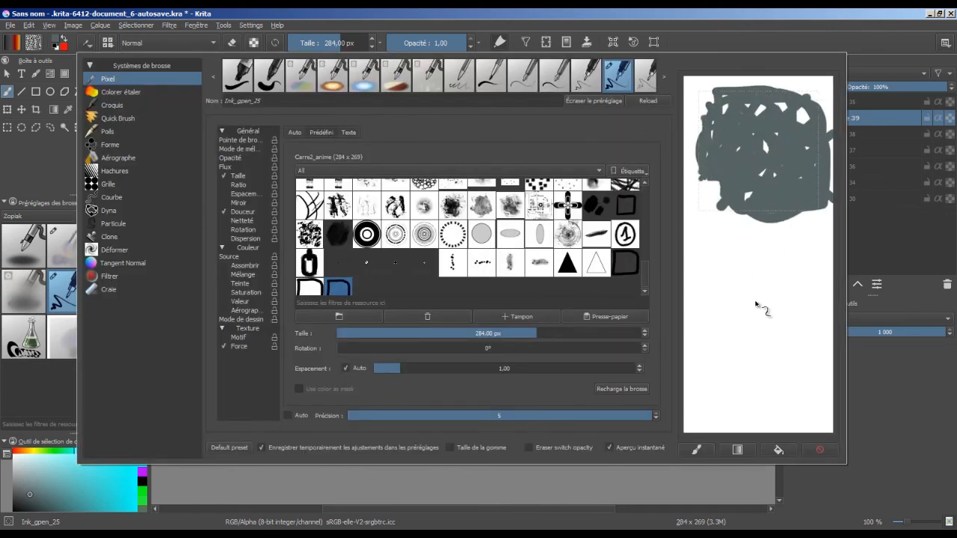
left_click(819, 449)
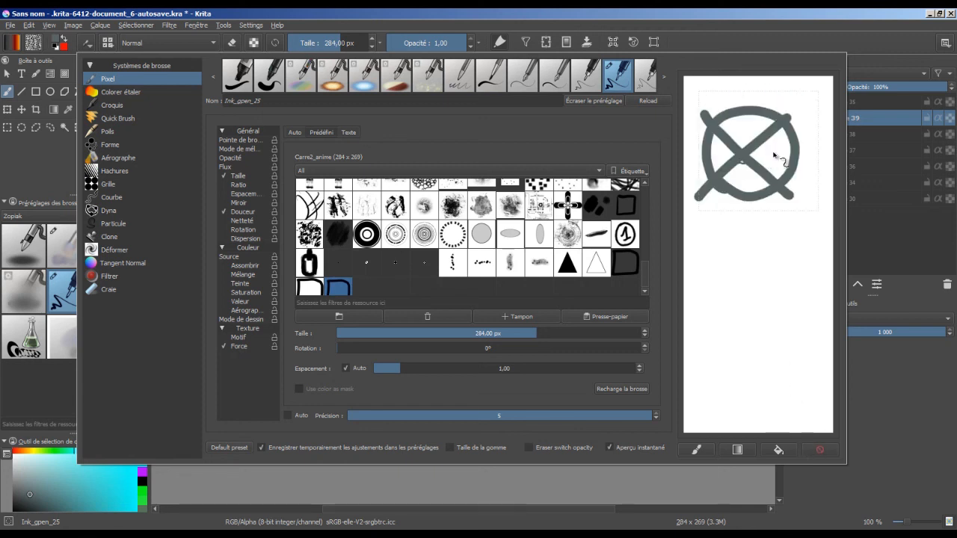
left_click_drag(775, 156, 740, 168)
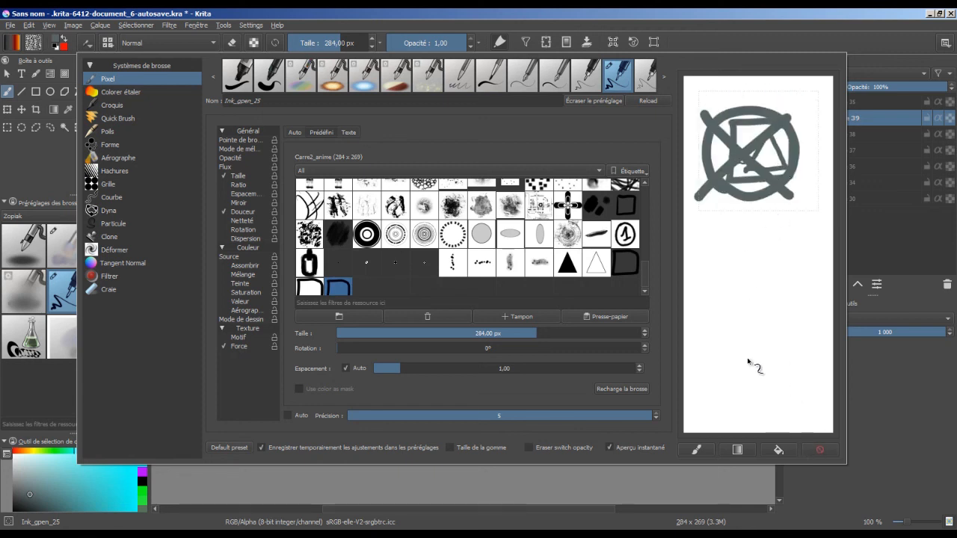
Step: Save the brush as a new preset named Brush_anime and show all presets in the brush preset list
left_click(341, 103)
key("ctrl+a")
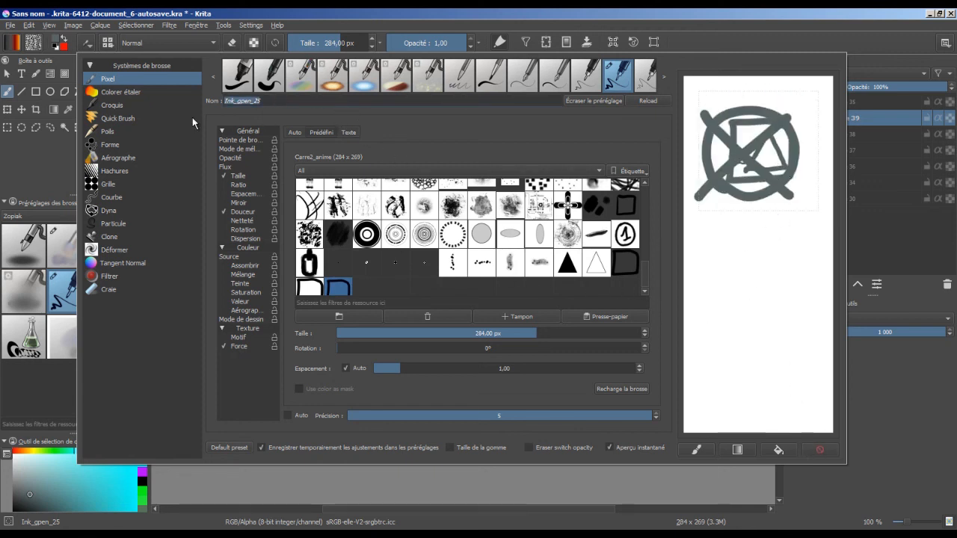
type("r")
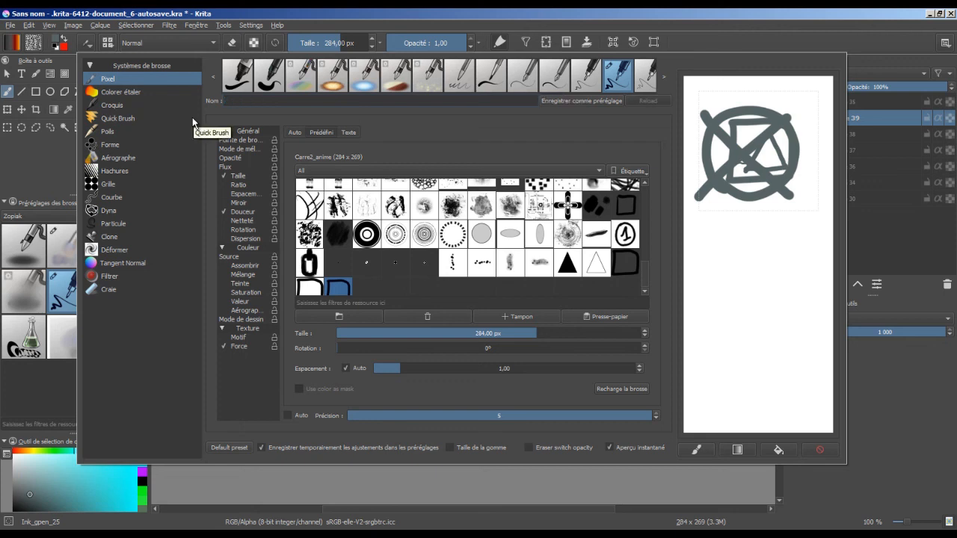
type("ush_anime")
left_click(595, 101)
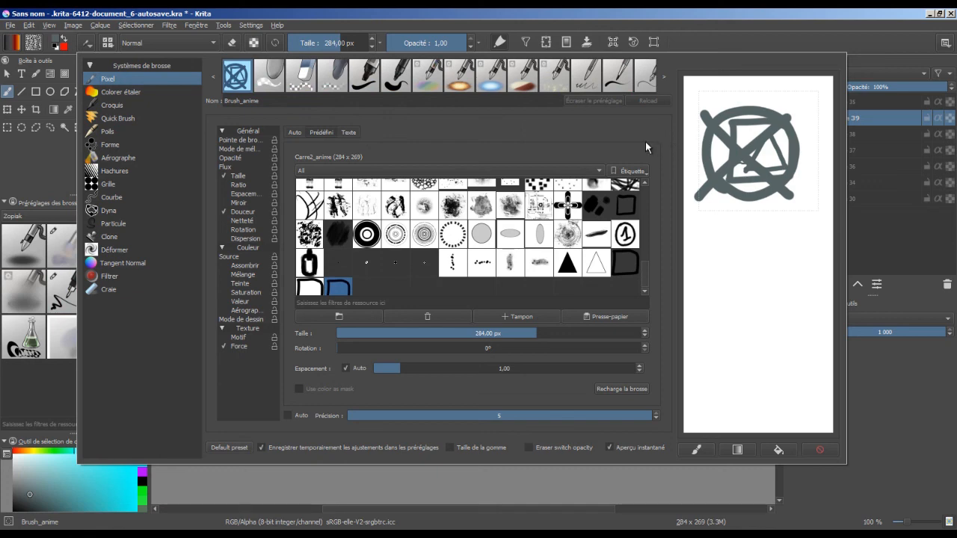
left_click(37, 214)
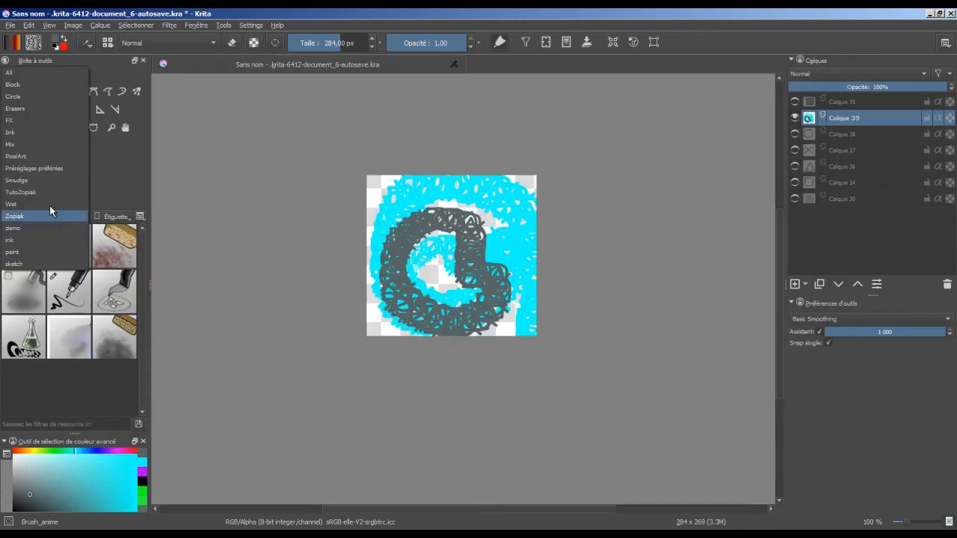
left_click(46, 70)
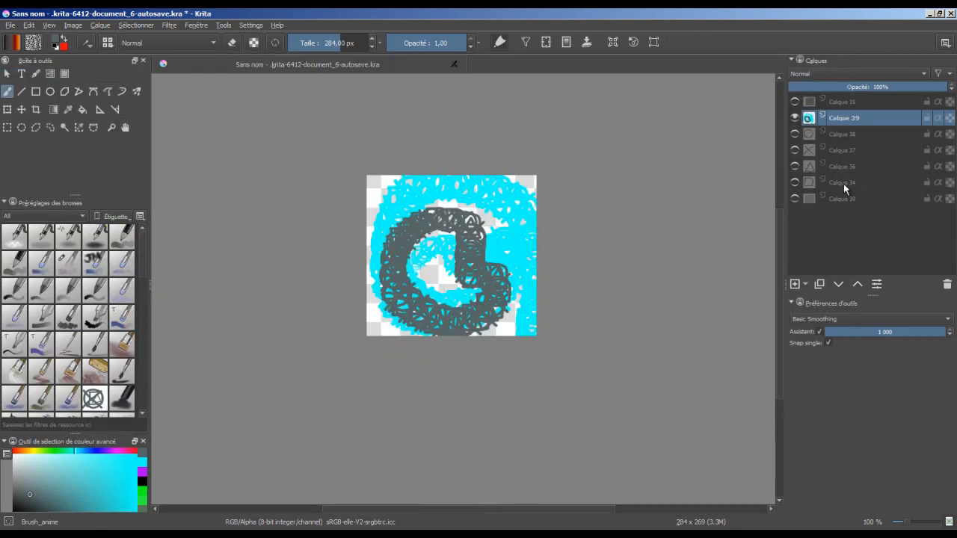
Step: Clear Calque 39, set the colour to black and paint looping test strokes with the Brush_anime preset
key("Delete")
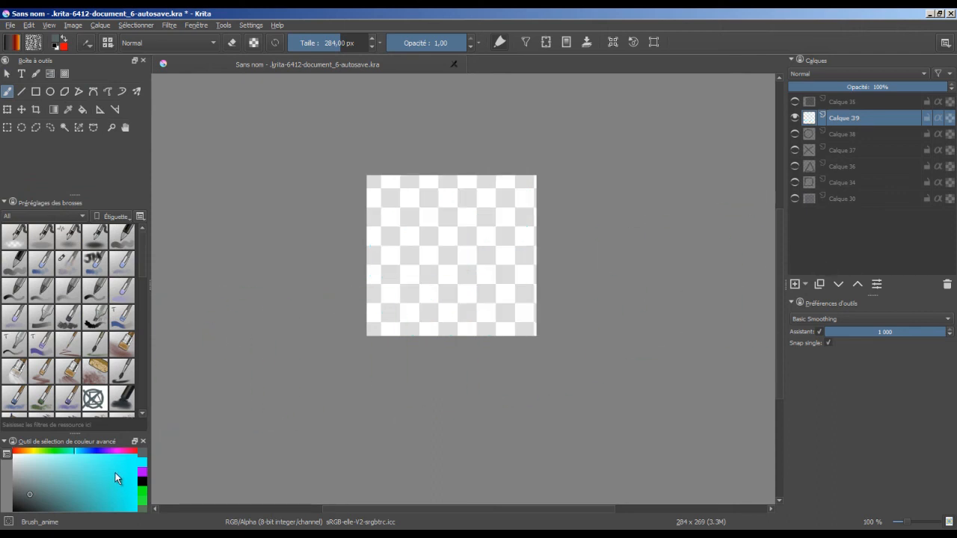
left_click_drag(32, 498, 12, 510)
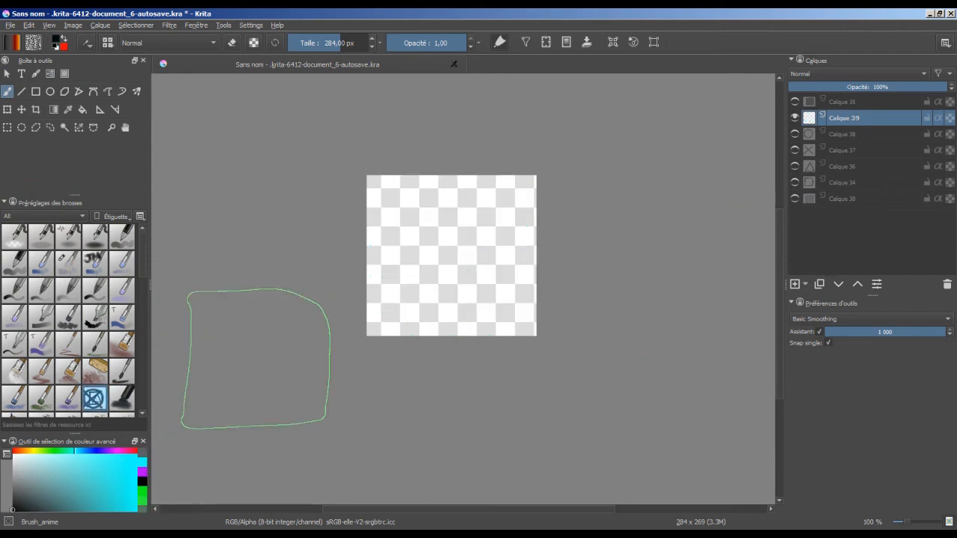
mouse_move(434, 254)
left_mouse_down()
mouse_move(476, 241)
mouse_move(494, 288)
mouse_move(383, 299)
mouse_move(422, 202)
mouse_move(525, 228)
mouse_move(448, 305)
mouse_move(445, 254)
left_mouse_up()
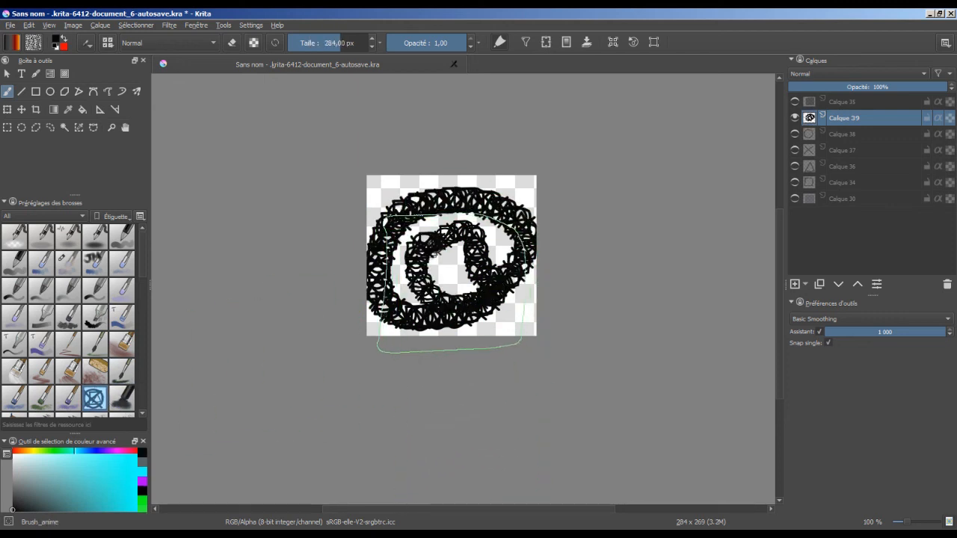
mouse_move(449, 283)
left_mouse_down()
mouse_move(478, 269)
mouse_move(486, 203)
left_mouse_up()
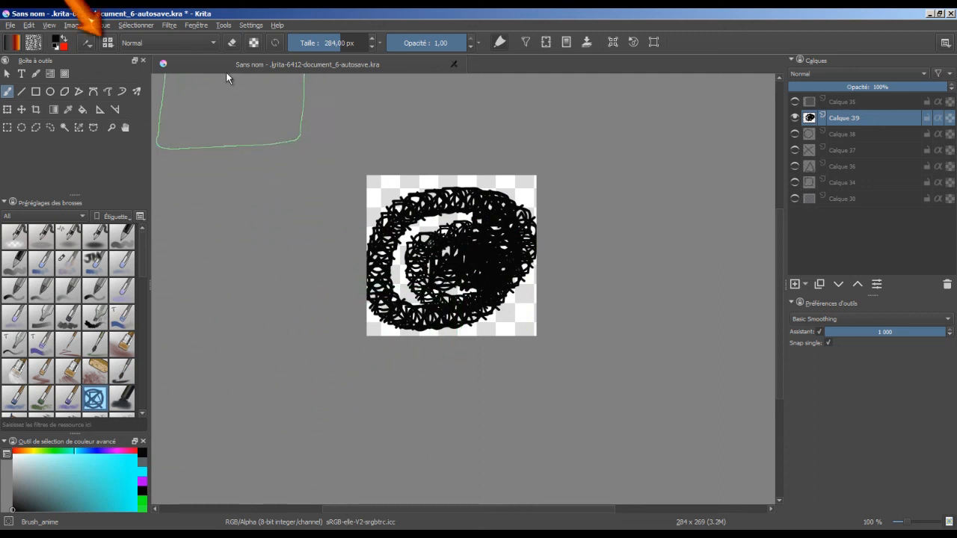
Step: Show all presets in the brush preset chooser and delete the Brush_anime preset
left_click(108, 44)
left_click(185, 64)
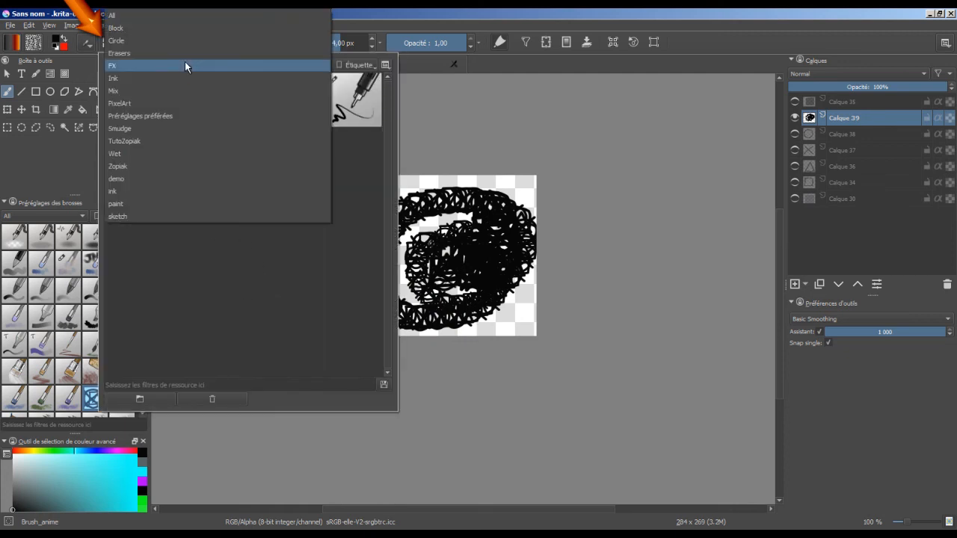
left_click(192, 24)
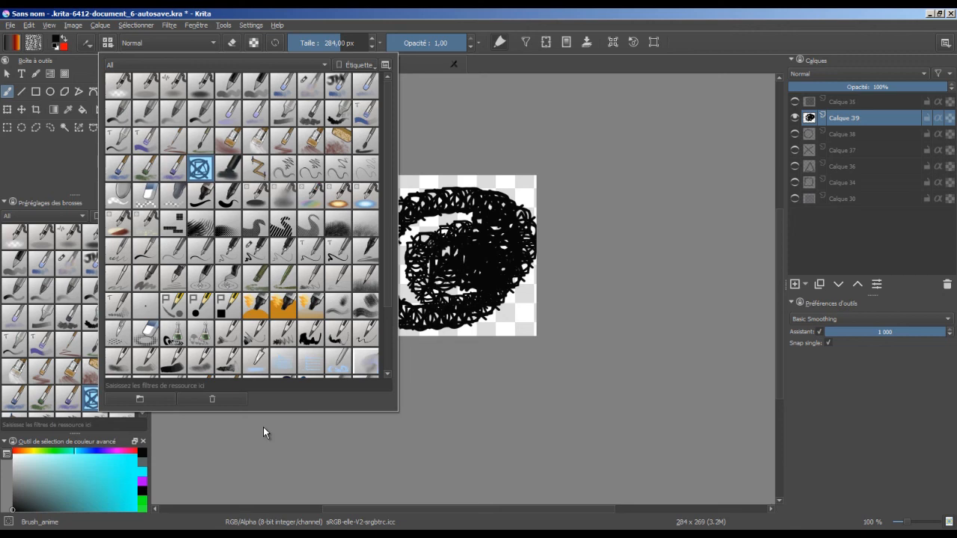
left_click(225, 399)
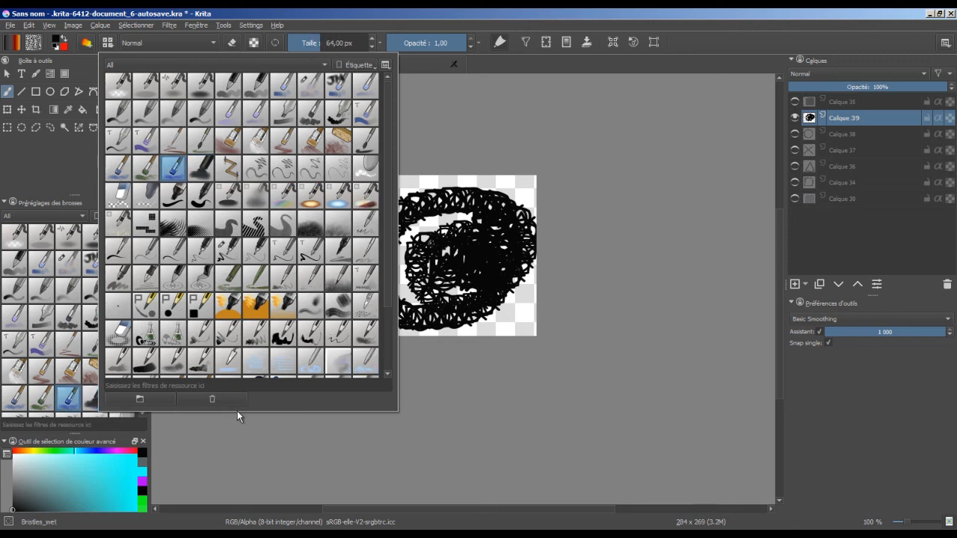
Step: Delete the three custom tips Carre, Carre2 and Carre2_anime from the predefined brush tips
left_click(90, 43)
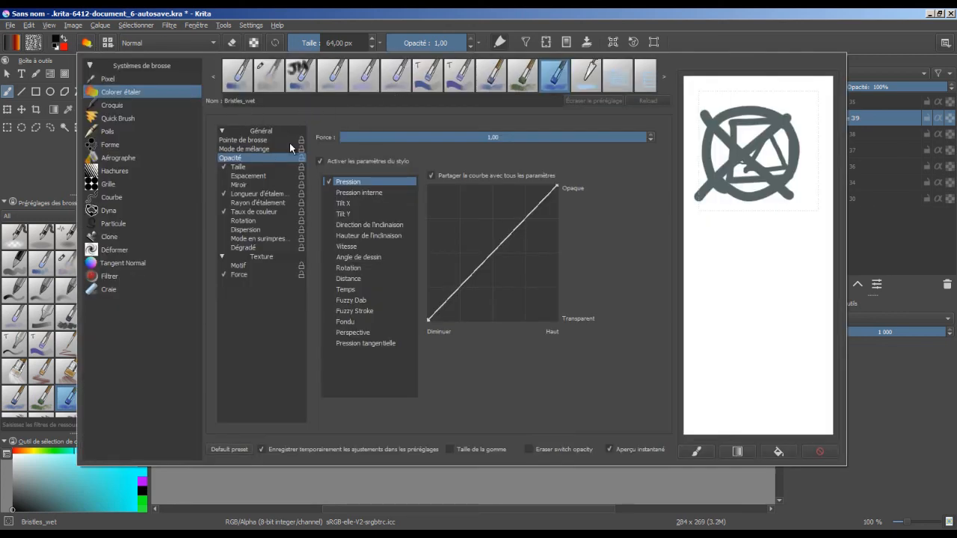
left_click(278, 131)
left_click(269, 133)
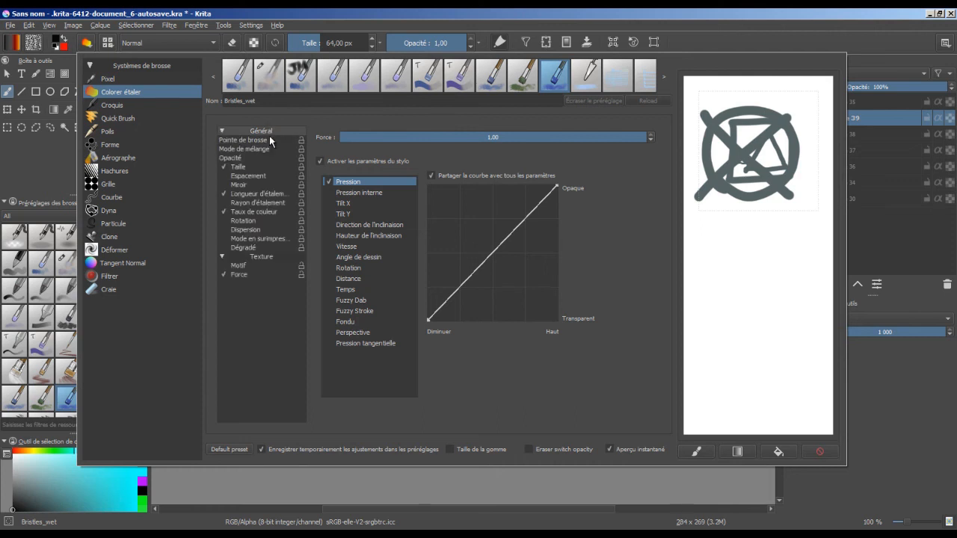
left_click(267, 140)
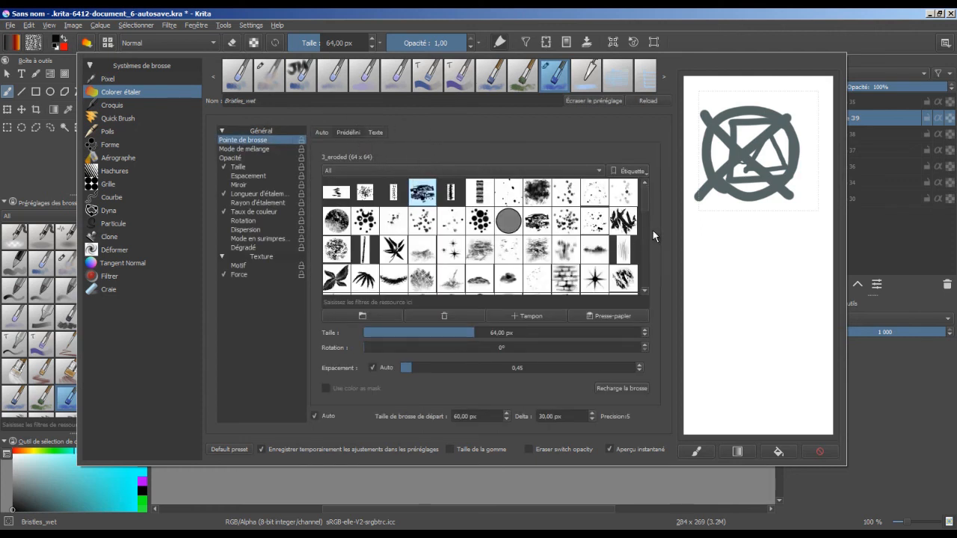
left_click_drag(644, 201, 648, 284)
left_click(392, 288)
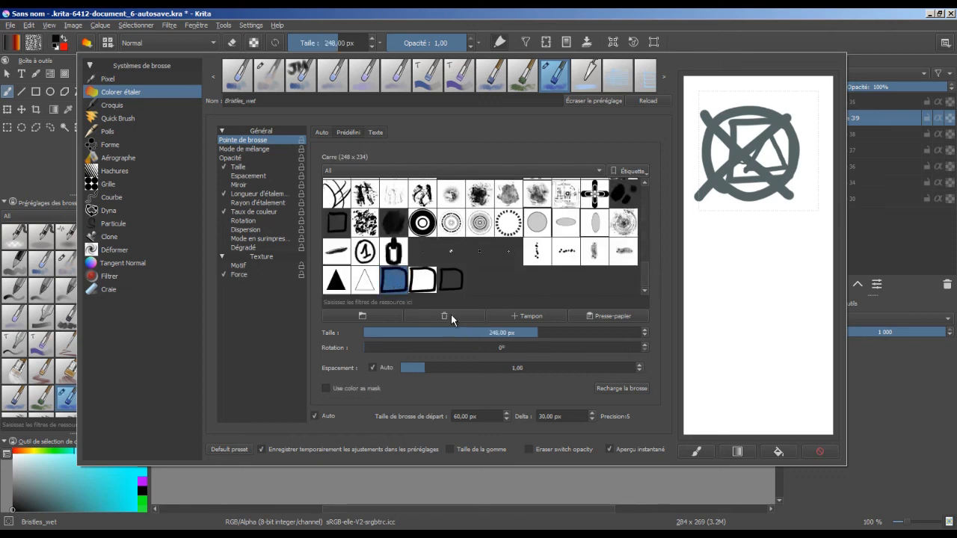
left_click(449, 316)
left_click(401, 284)
left_click(442, 319)
left_click(396, 284)
left_click(445, 317)
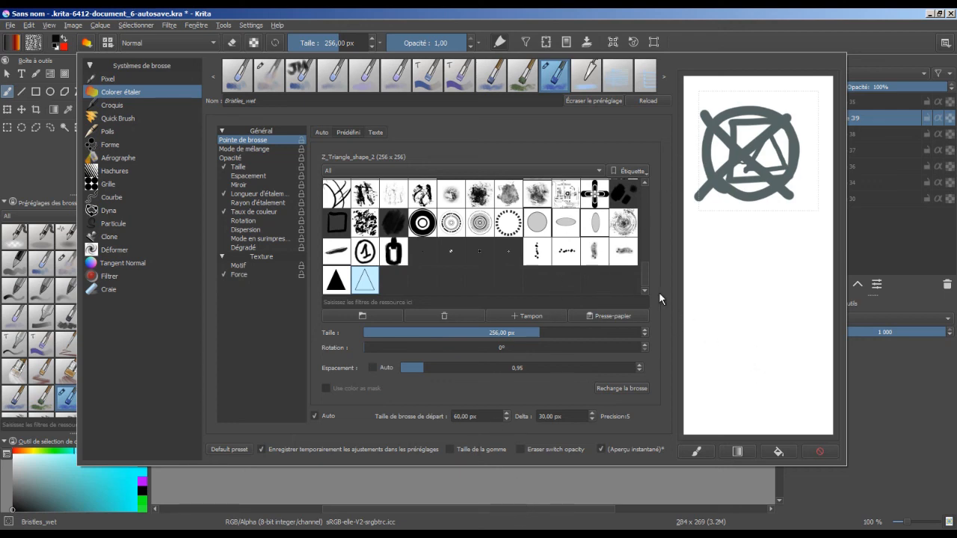
Step: Delete the 200 x 200 square outline brush tip, close the brush editor and delete the Calque 39 layer
left_click(340, 222)
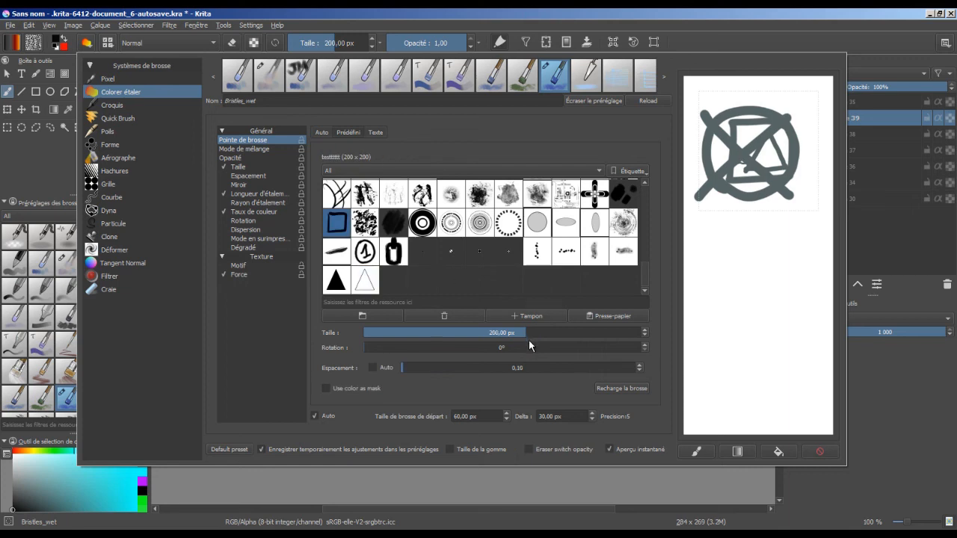
left_click(461, 315)
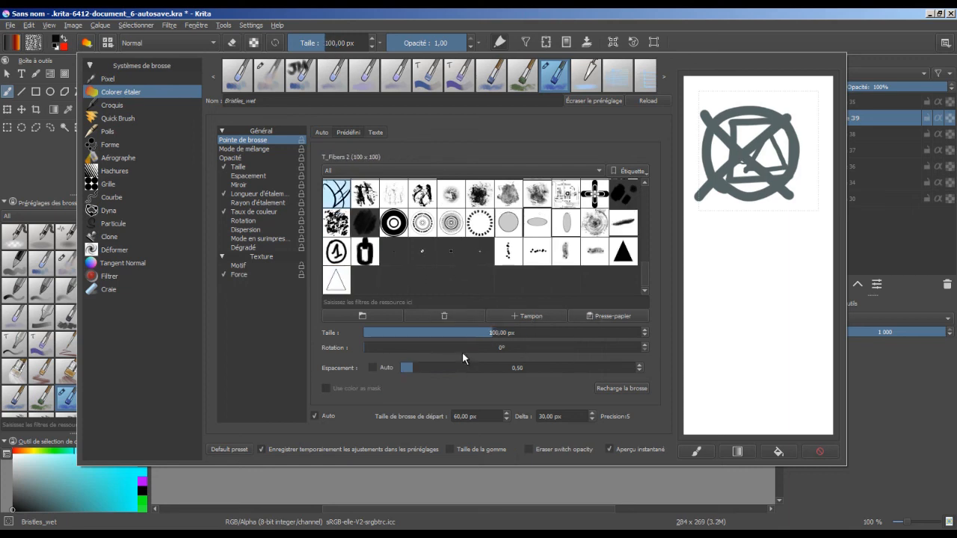
left_click(501, 16)
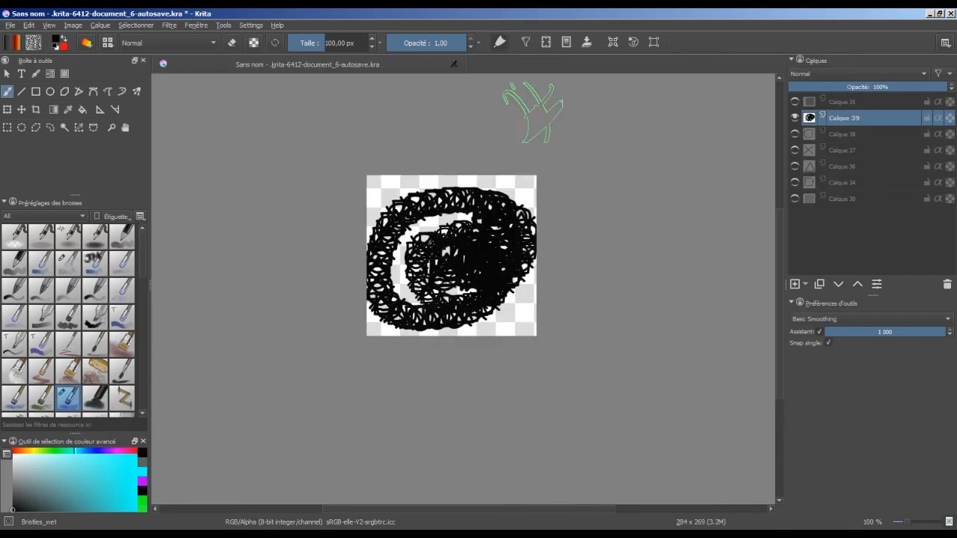
left_click(946, 285)
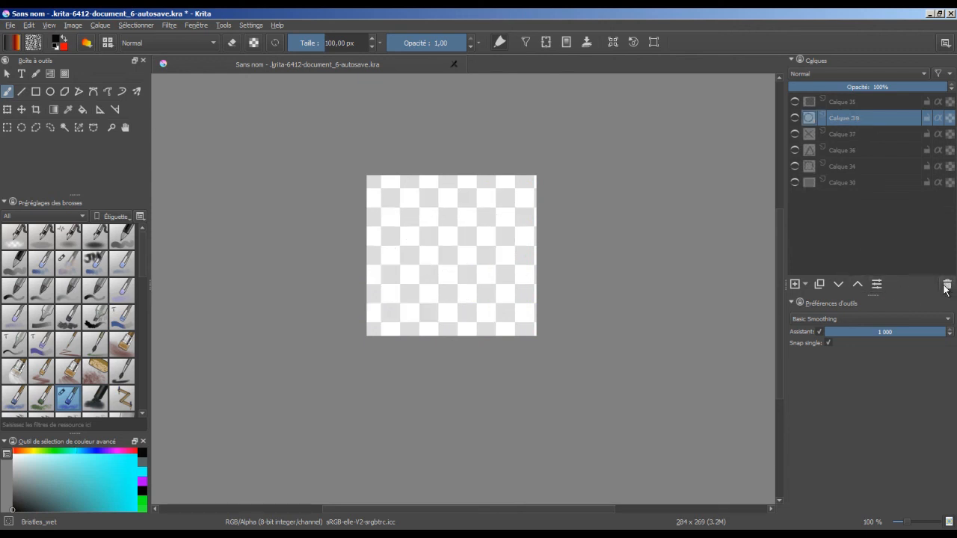